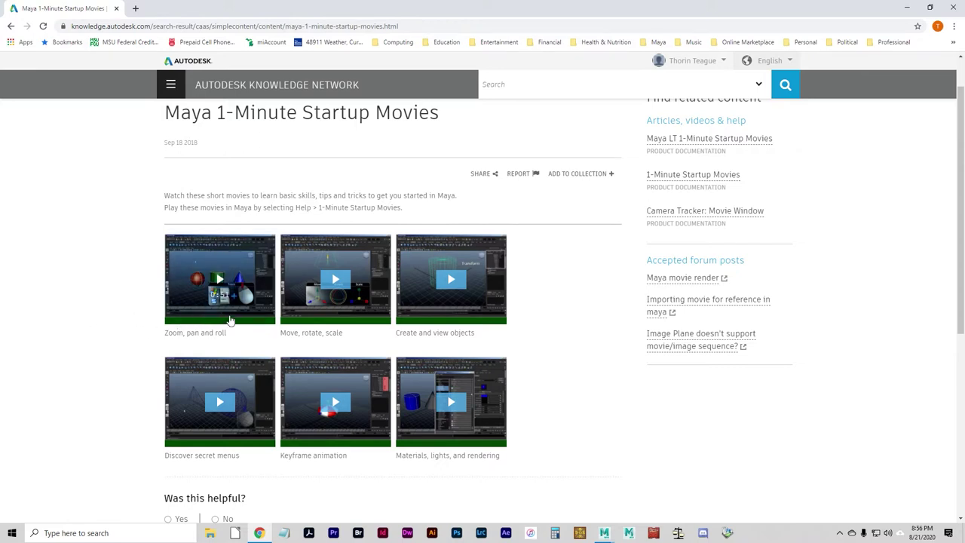
- Play the "Zoom, pan and roll" startup movie in full screen
left_click(220, 279)
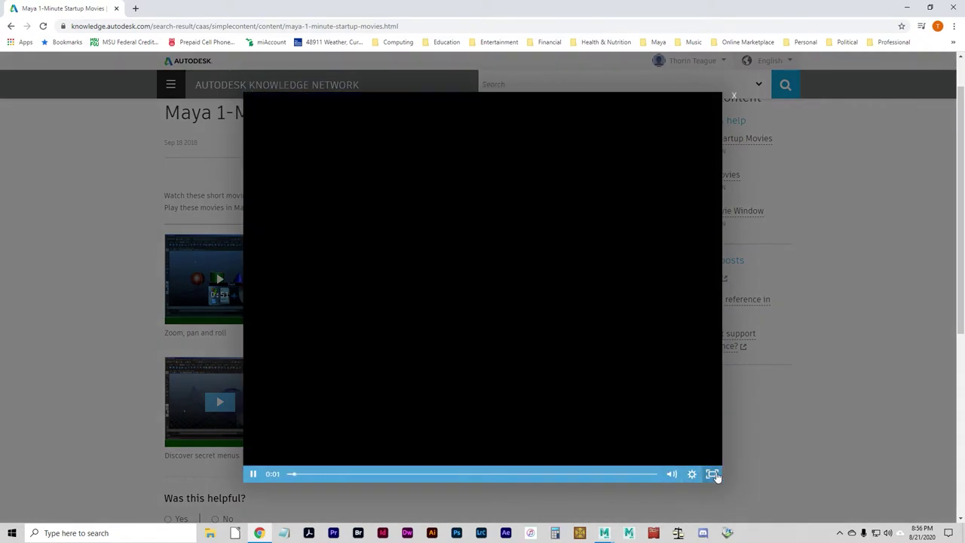
left_click(711, 473)
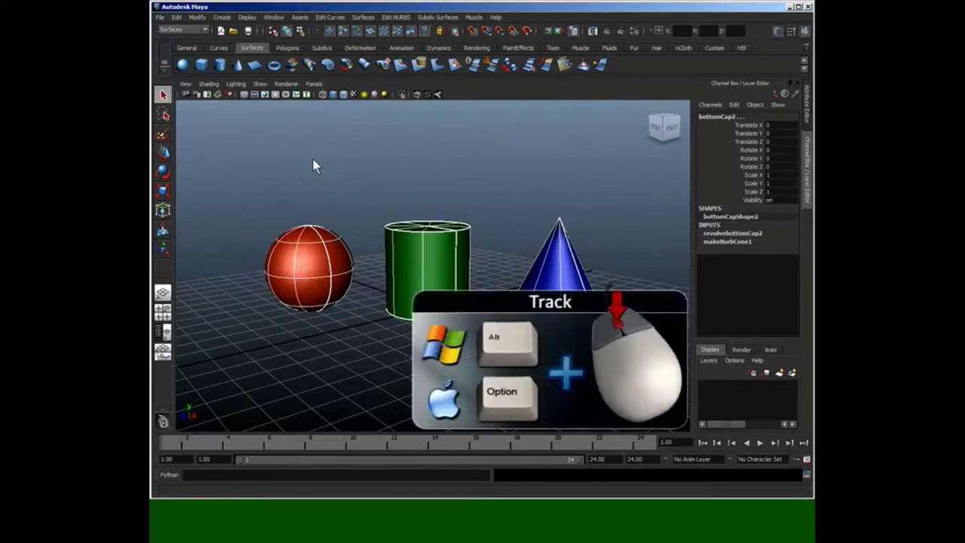
- Track the perspective view to shift the sphere, cylinder and cone upward, and dolly the camera on them
mouse_move(313, 159)
middle_mouse_down("alt")
mouse_move(450, 161)
mouse_move(256, 164)
mouse_move(351, 156)
mouse_move(354, 83)
mouse_move(358, 238)
mouse_move(312, 149)
middle_mouse_up("alt")
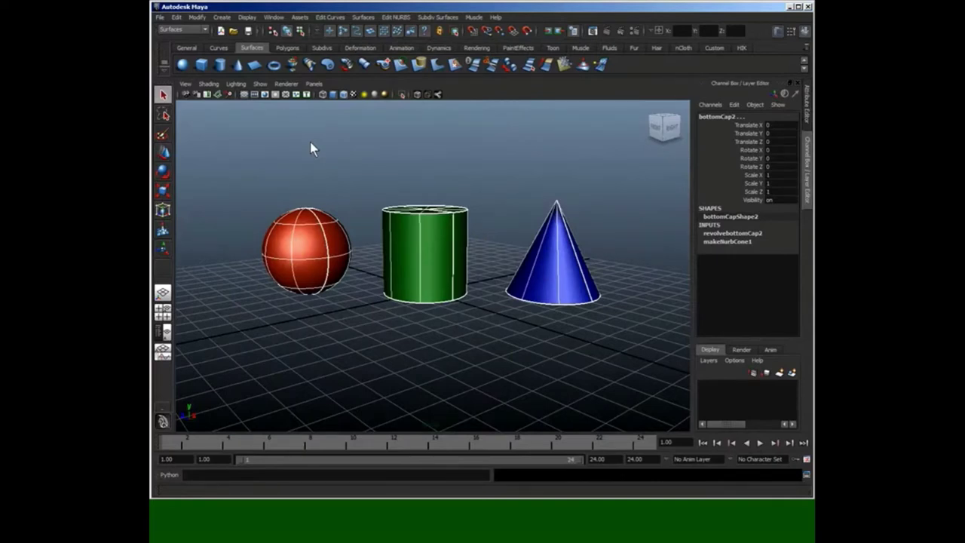
right_click_drag(310, 141, 269, 179, "alt")
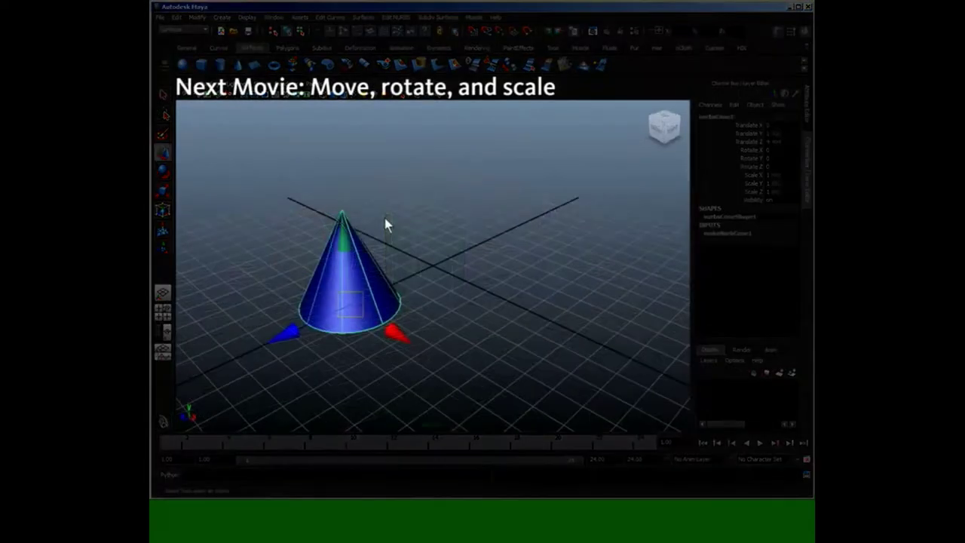
- Move the blue cone along its Z axis to the back of the grid, rotate it, and activate the Scale tool
left_click_drag(285, 332, 420, 301)
key("e")
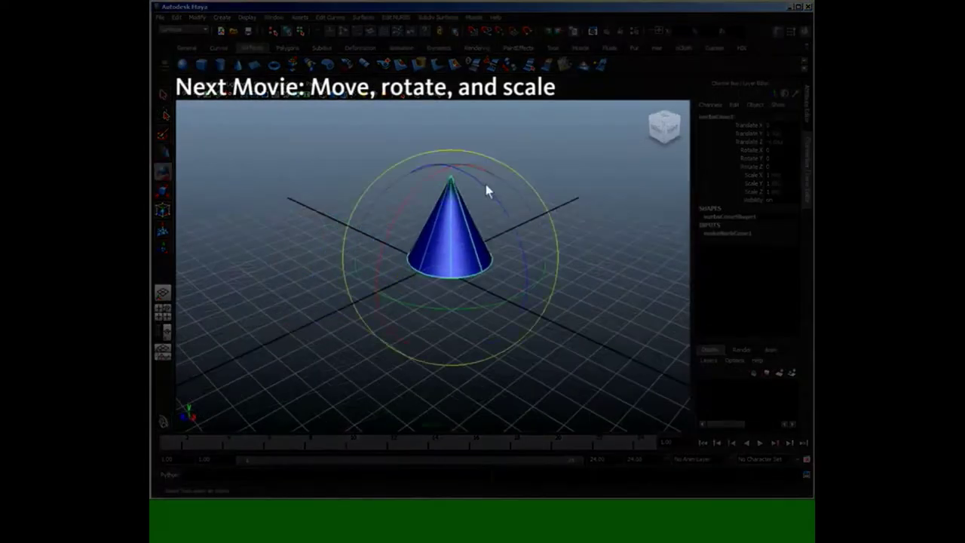
left_click_drag(487, 189, 625, 242)
key("r")
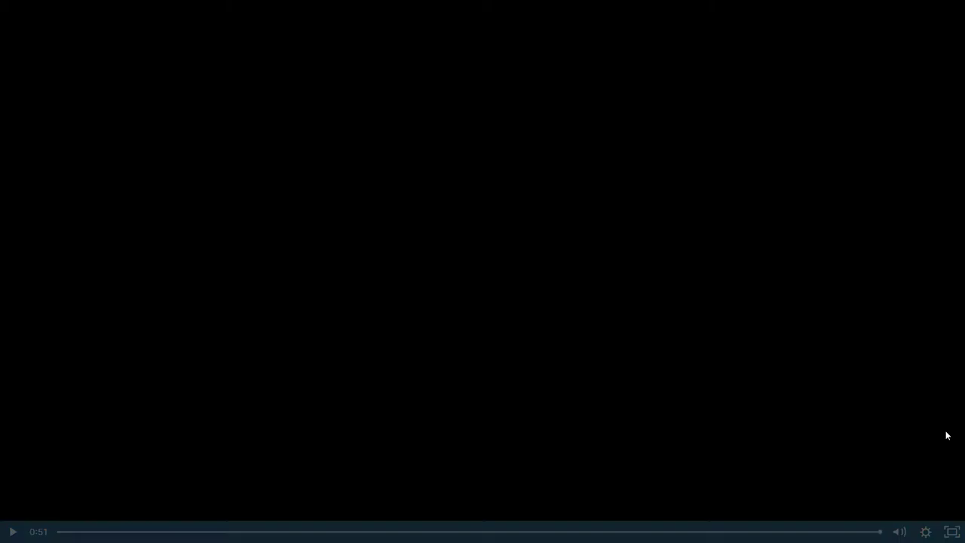
- Close the finished movie and play the "Move, rotate, scale" startup movie in full screen
key("Escape")
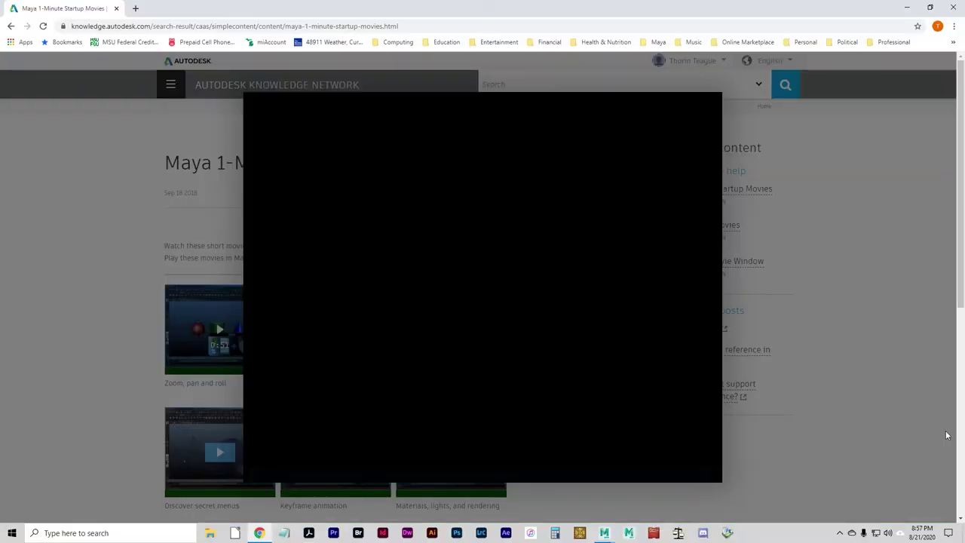
left_click(732, 96)
left_click(353, 337)
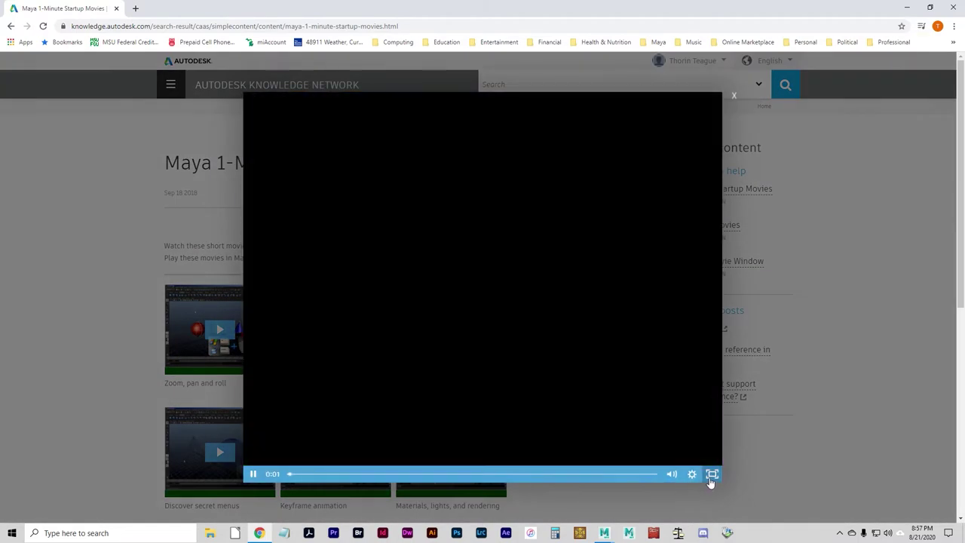
left_click(712, 474)
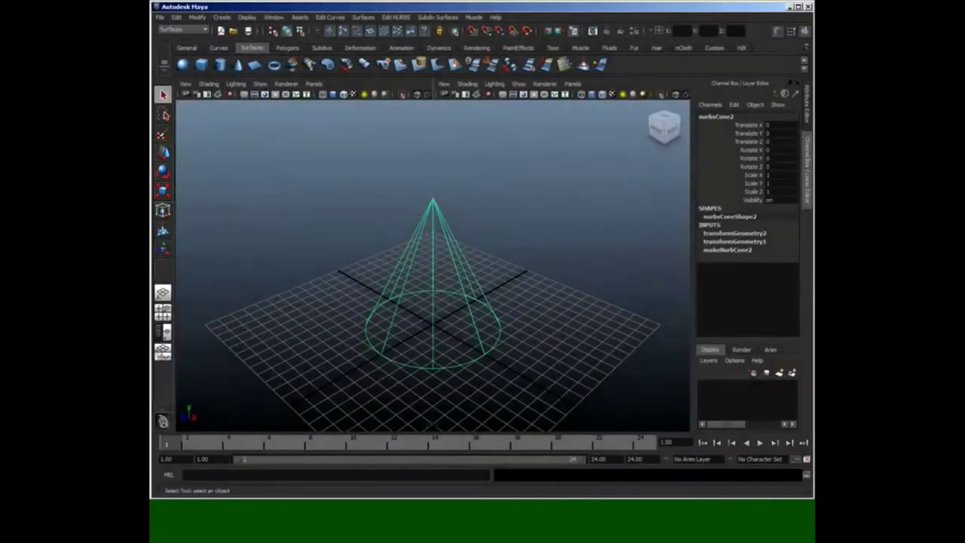
- Activate the Move, Rotate and Scale manipulators in turn on the selected wireframe cone
key("w")
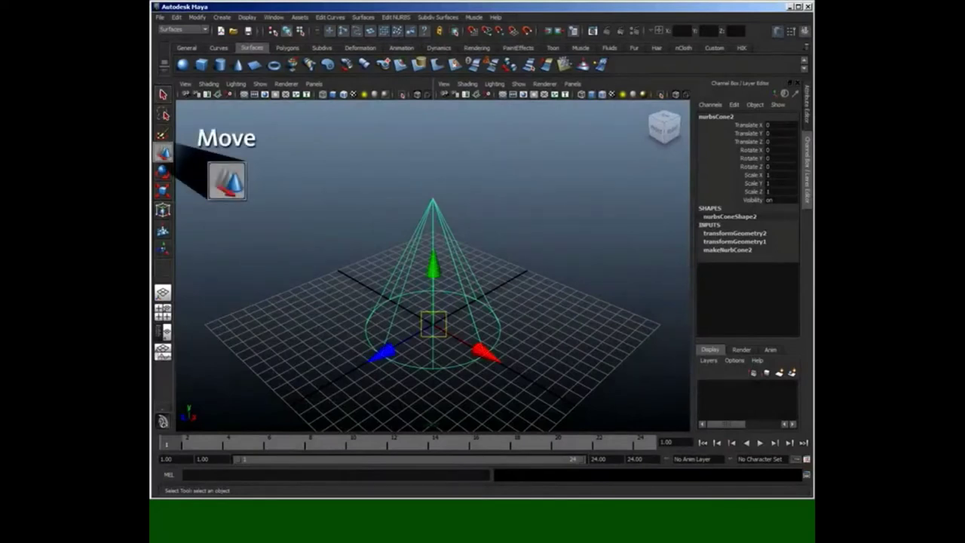
key("e")
key("r")
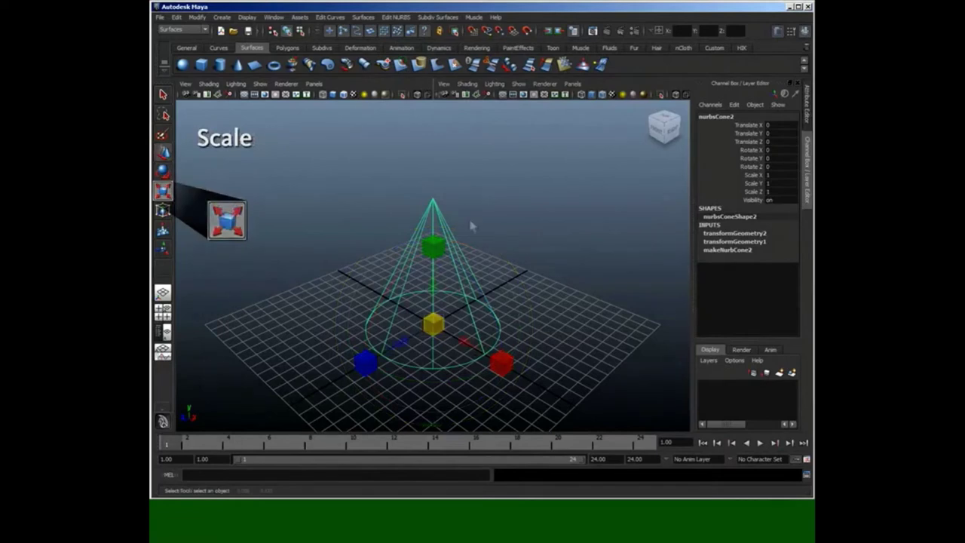
- Move the wireframe cone up along Y to about 11.18, lower it to about 1.47, and shift it along Z
key("w")
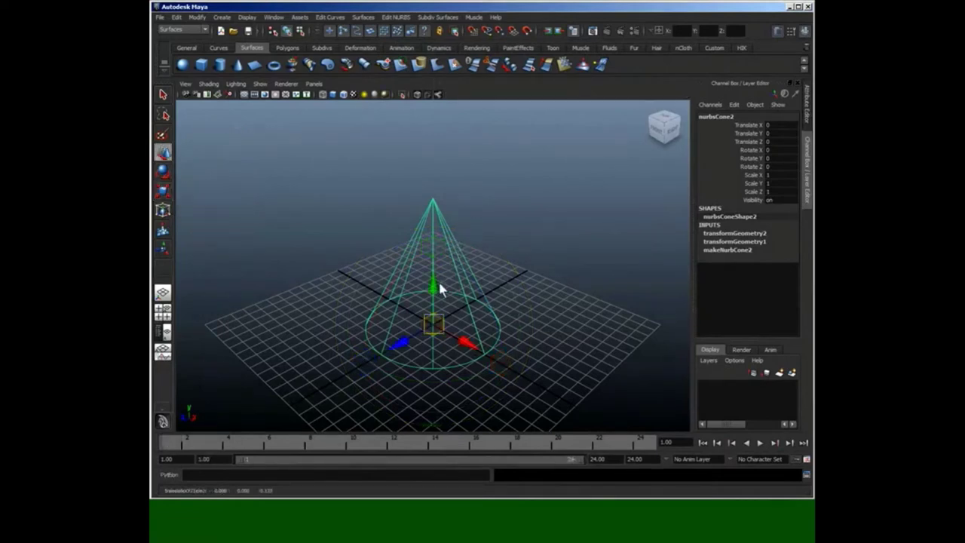
left_click_drag(440, 287, 433, 139)
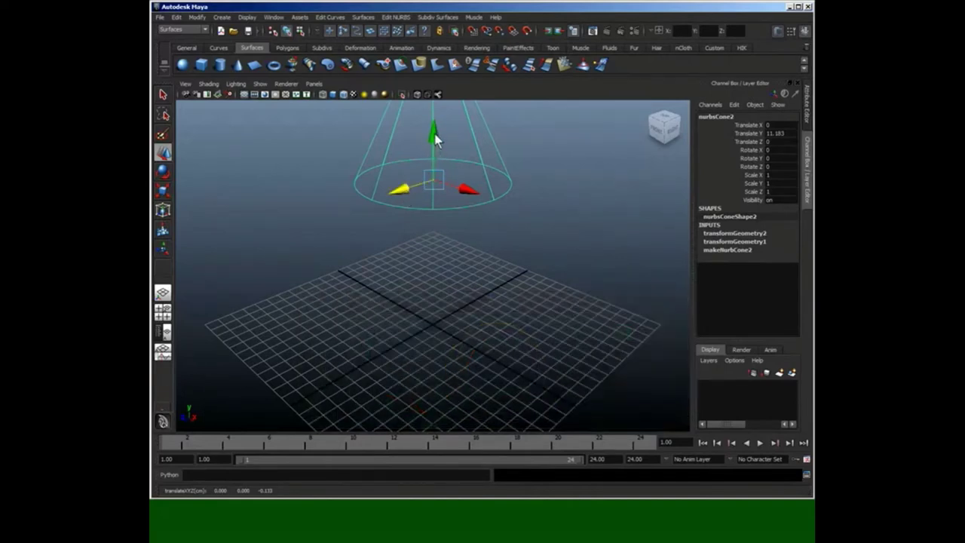
left_click_drag(436, 140, 453, 276)
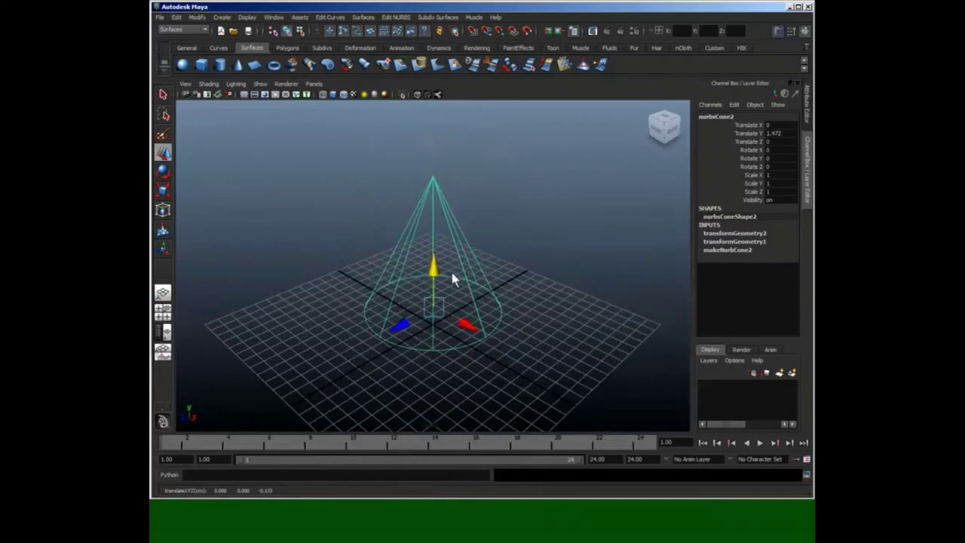
left_click_drag(402, 333, 433, 318)
key("r")
key("w")
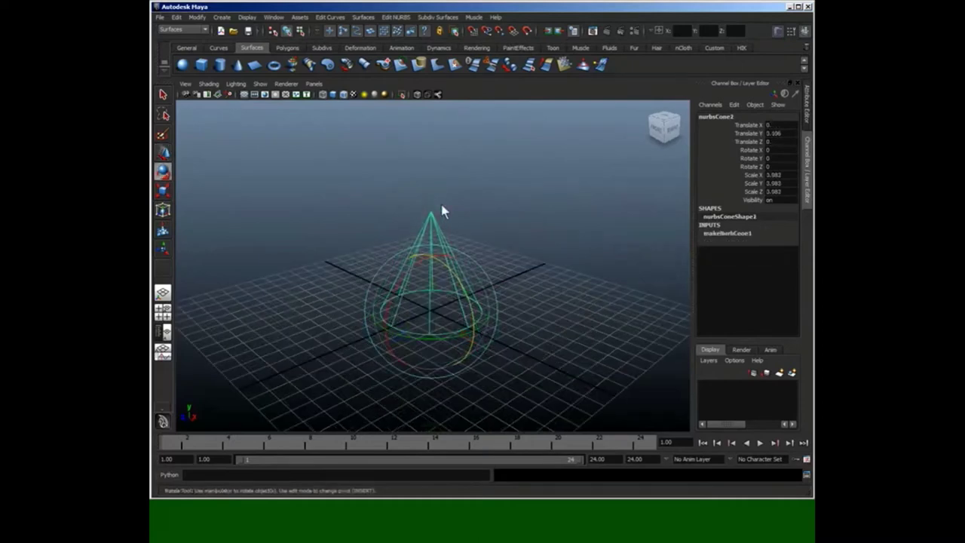
- Tilt the cone about its Z axis with the Rotate tool and bring it back to about 0.37 degrees
mouse_move(454, 276)
left_mouse_down()
mouse_move(484, 379)
mouse_move(446, 270)
mouse_move(452, 290)
left_mouse_up()
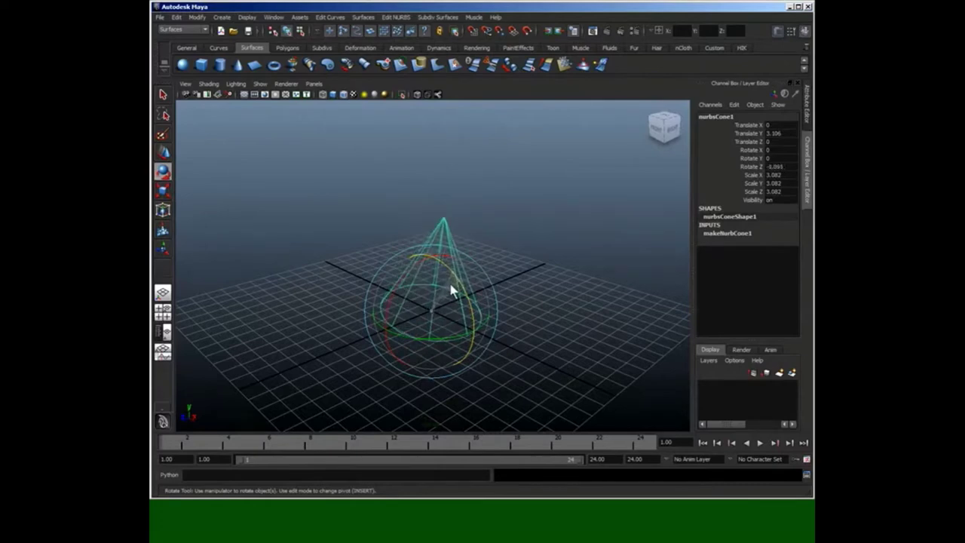
mouse_move(453, 290)
left_mouse_down()
mouse_move(459, 282)
mouse_move(489, 332)
mouse_move(434, 224)
mouse_move(460, 282)
left_mouse_up()
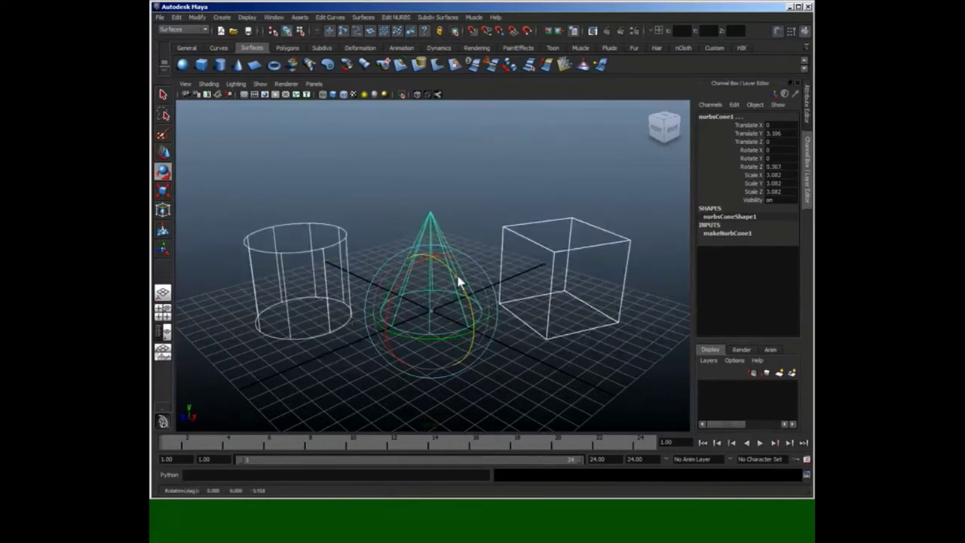
right_click_drag(459, 281, 459, 196)
mouse_move(459, 196)
left_mouse_down()
mouse_move(469, 267)
mouse_move(434, 135)
mouse_move(474, 290)
mouse_move(459, 189)
left_mouse_up()
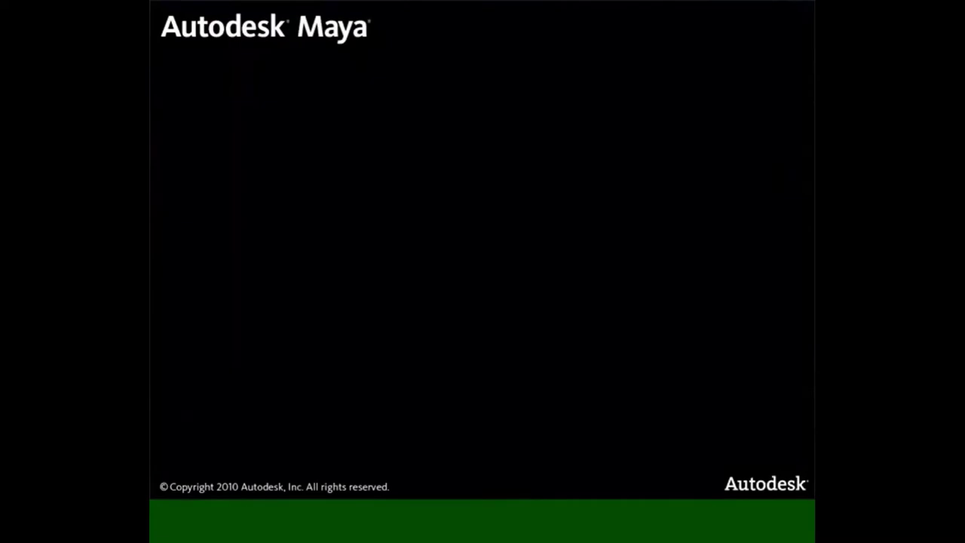
- Close the current movie and play the "Create and view objects" startup movie in full screen
key("Escape")
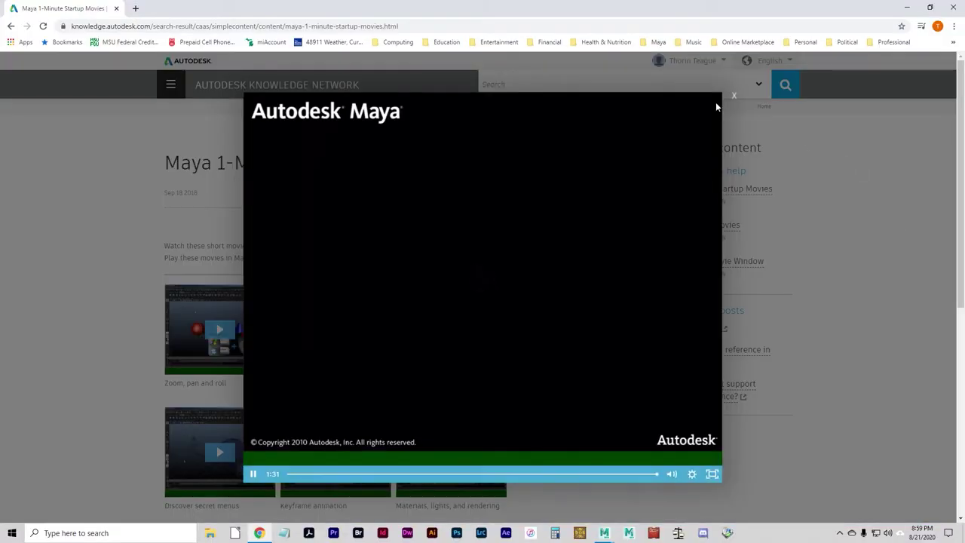
left_click(731, 96)
left_click(471, 333)
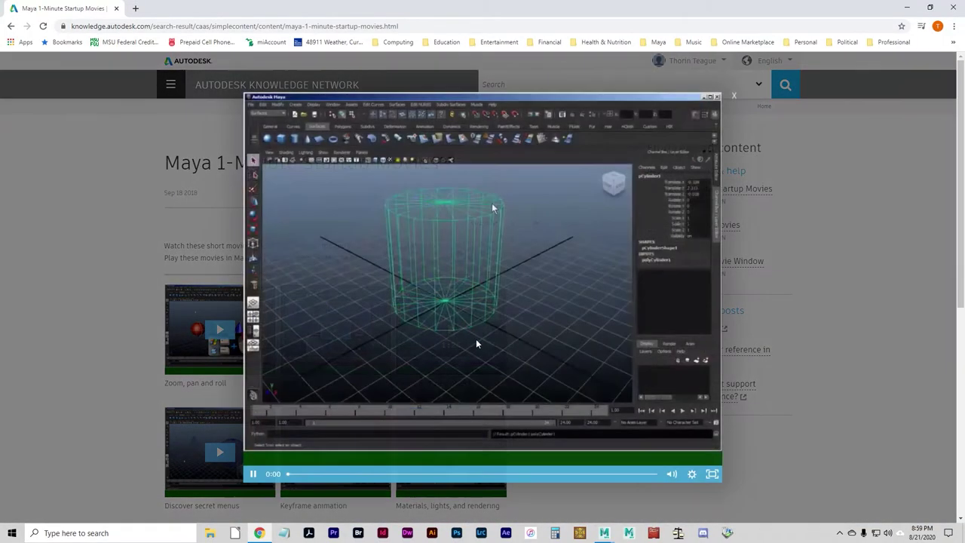
left_click(711, 475)
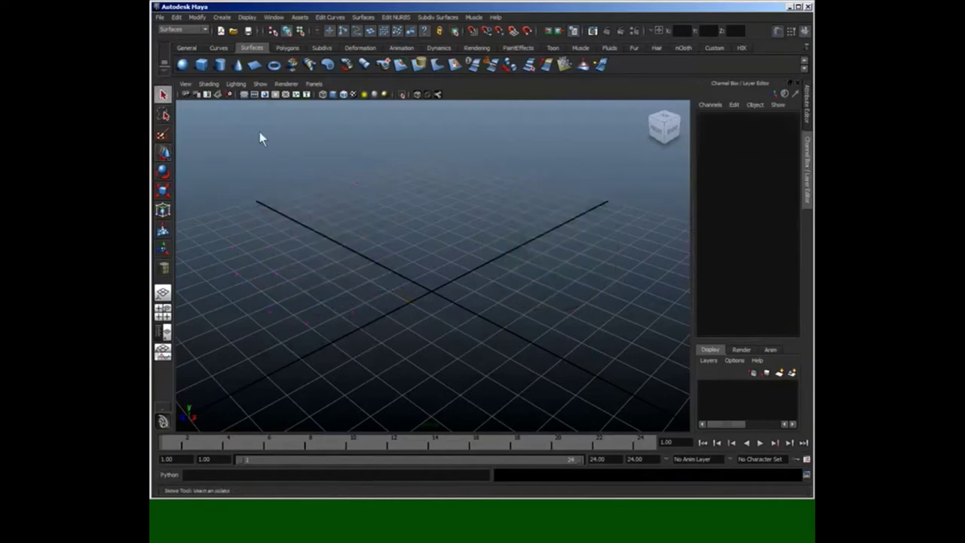
- Create a polygon cylinder at the grid's centre, about 2.39 in radius and 4.63 high, and show its construction inputs
left_click(222, 18)
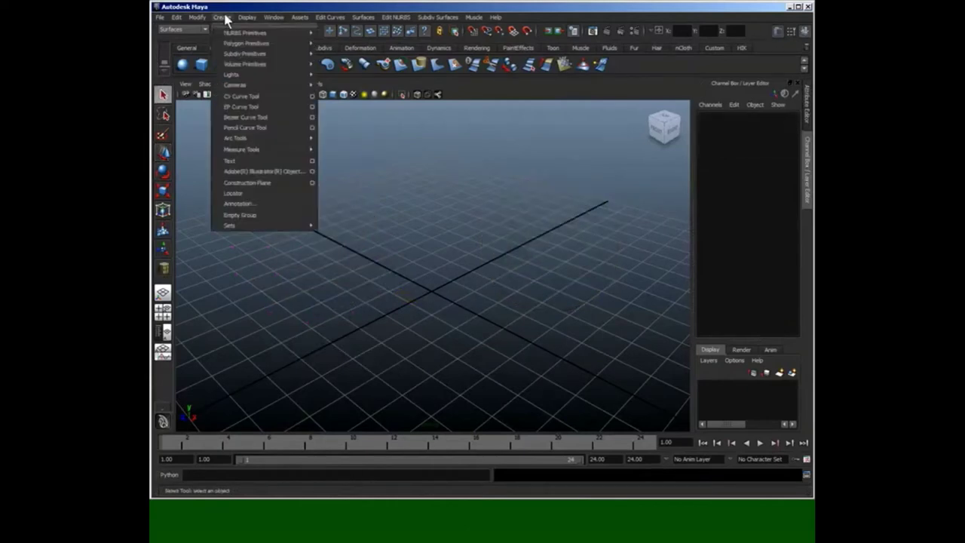
mouse_move(238, 35)
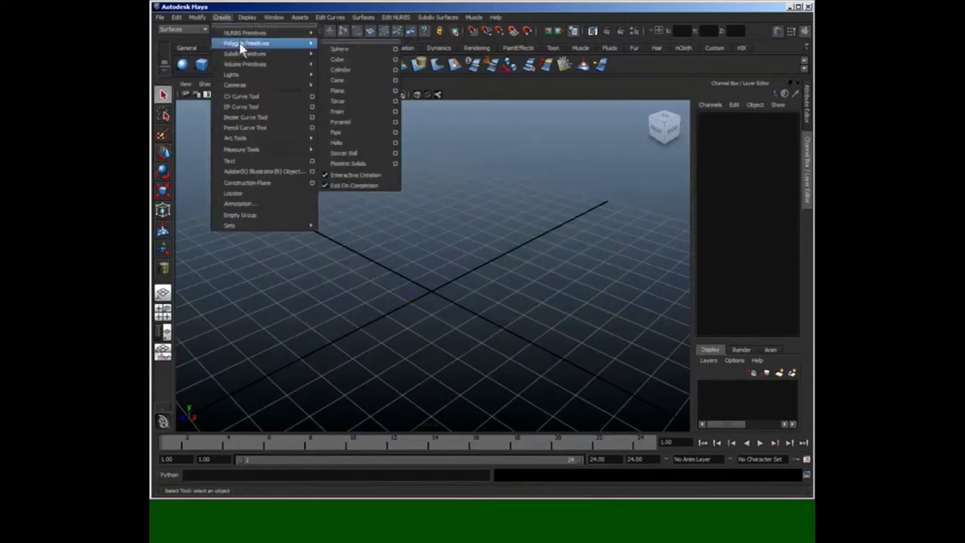
left_click(364, 72)
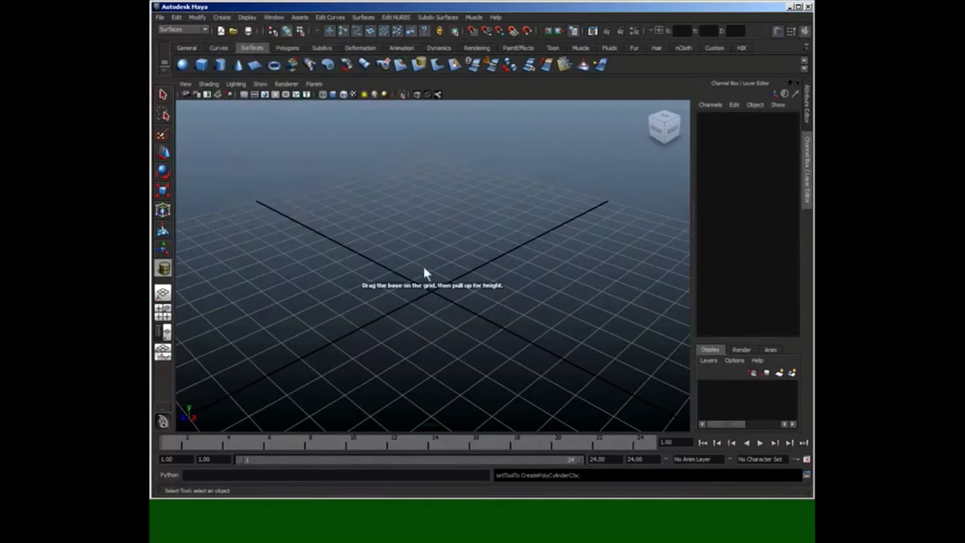
left_click_drag(429, 289, 494, 155)
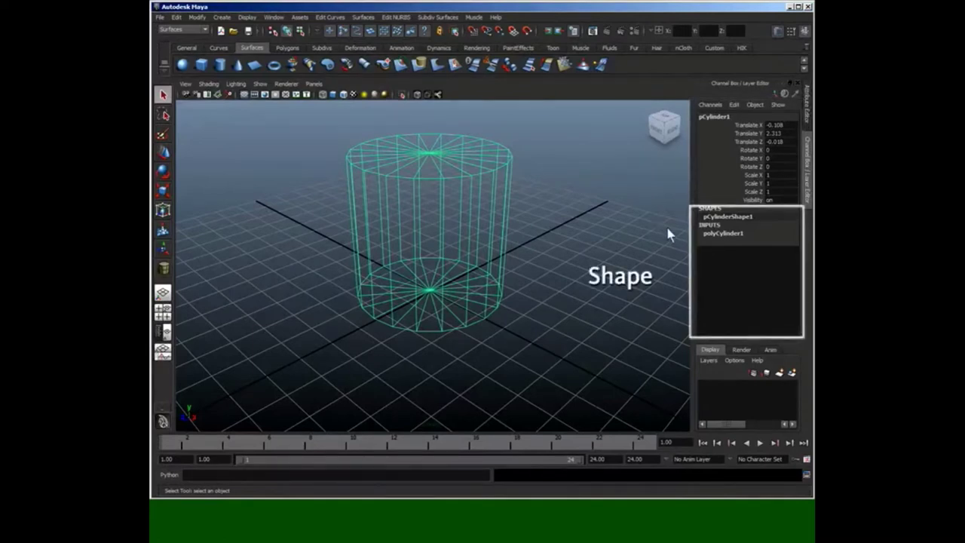
left_click(738, 234)
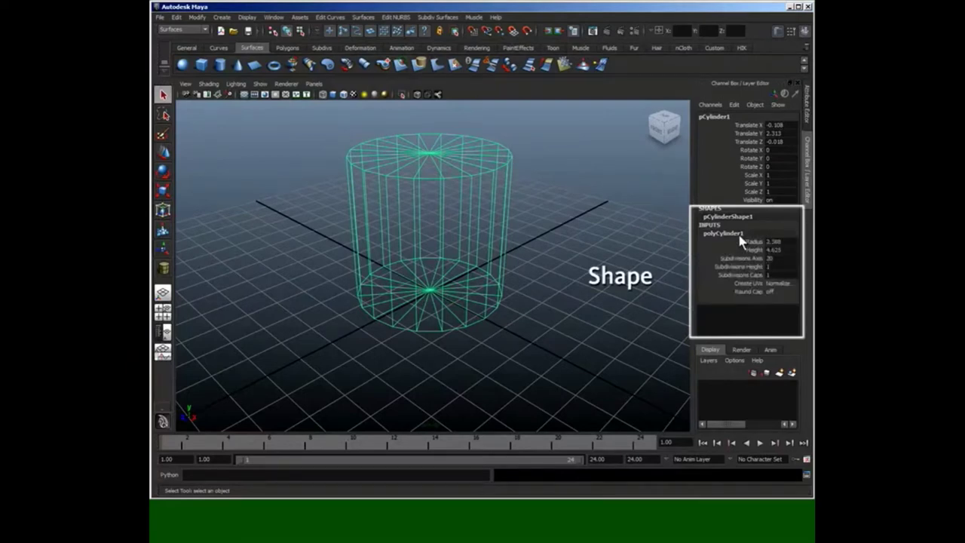
- Switch the cylinder's display between smooth shaded and wireframe twice, ending in wireframe
left_click(334, 96)
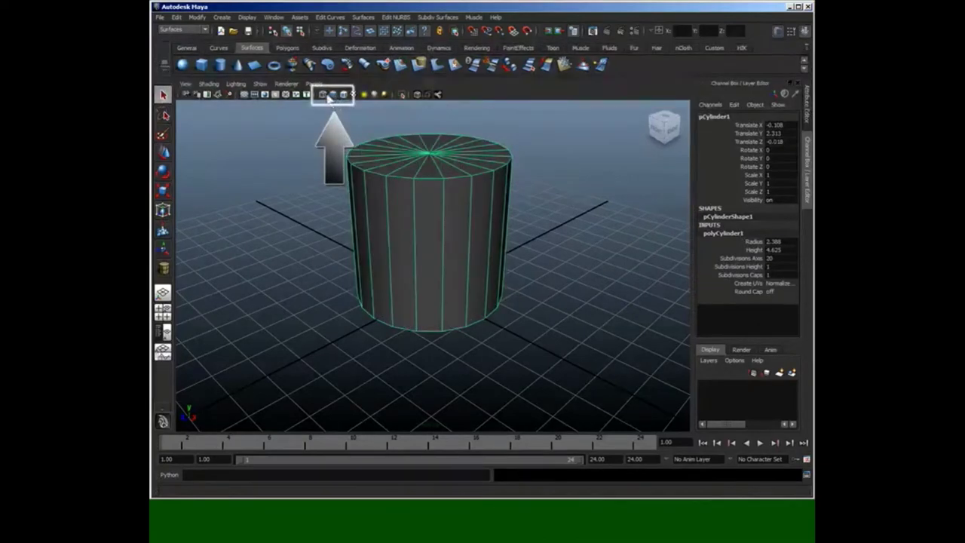
left_click(324, 95)
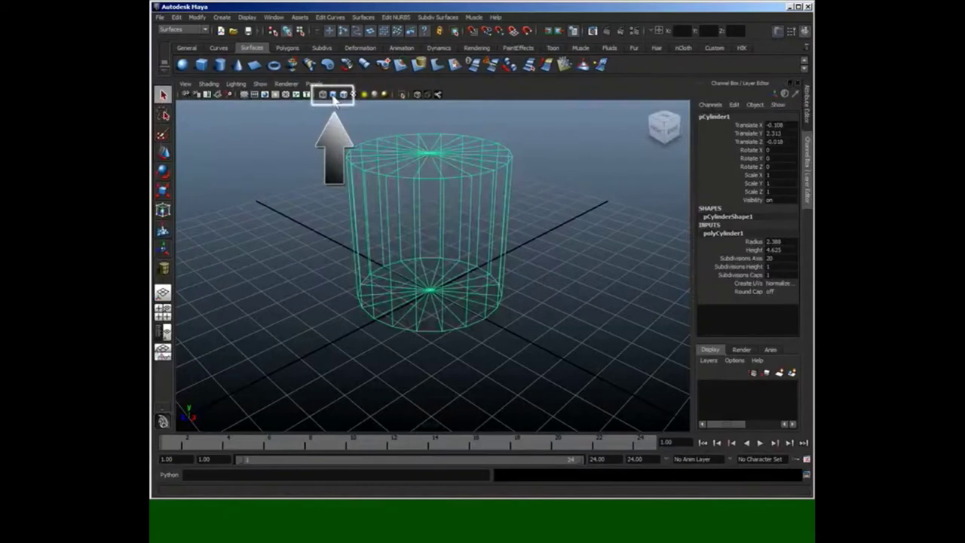
left_click(334, 97)
left_click(324, 95)
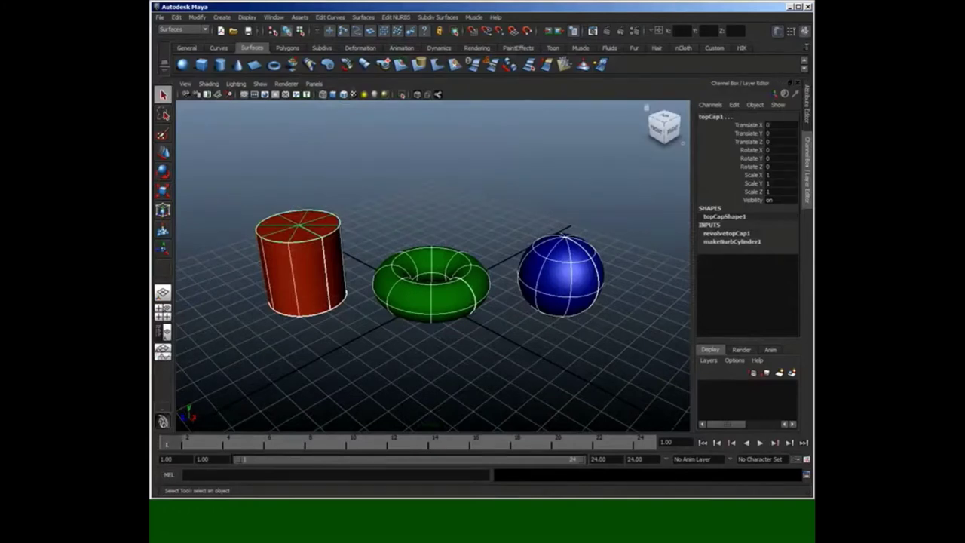
- Display the red cylinder, green torus and blue sphere at rough, medium and fine smoothness in turn
key("1")
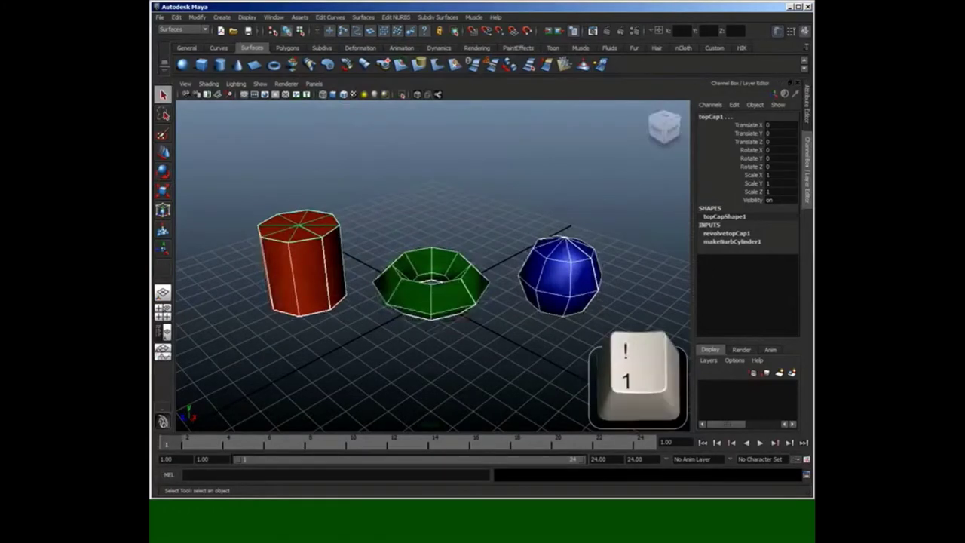
key("2")
key("3")
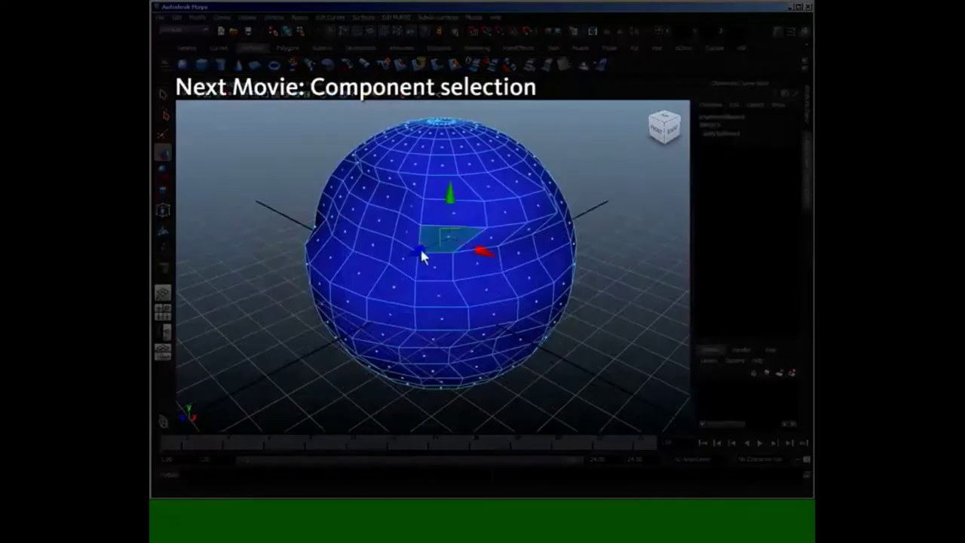
- Move the selected face of the blue polygon sphere with the Move tool
left_click_drag(419, 246, 417, 224)
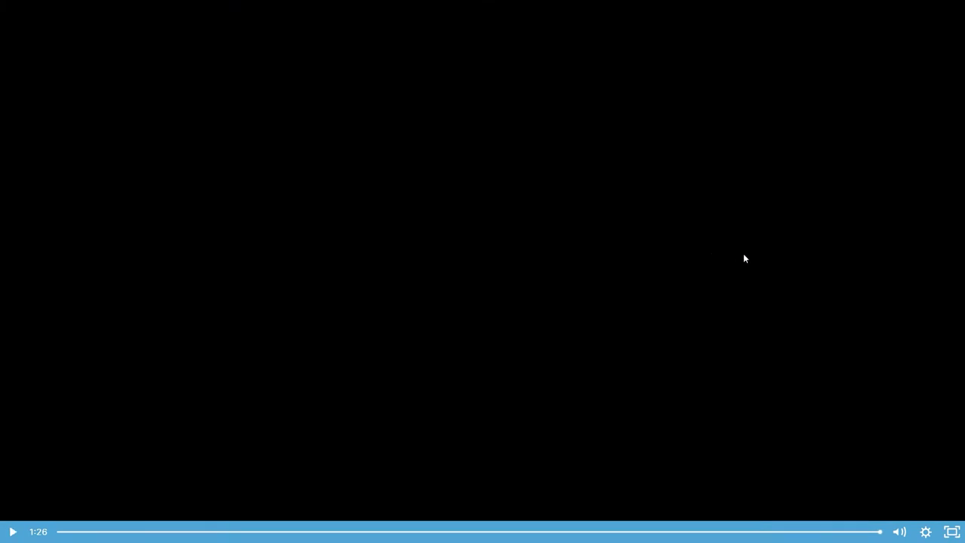
- Close the finished movie and play the "Discover secret menus" startup movie
key("Escape")
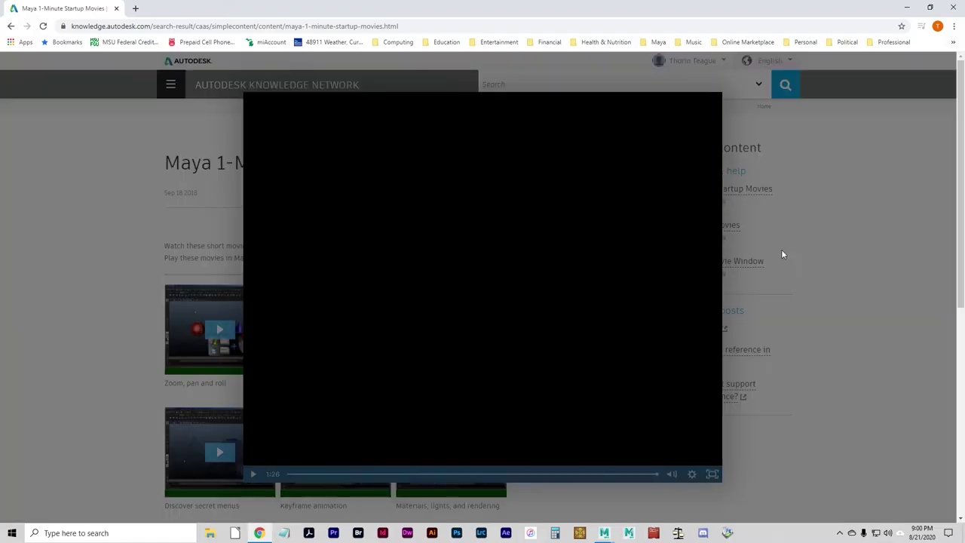
left_click(738, 100)
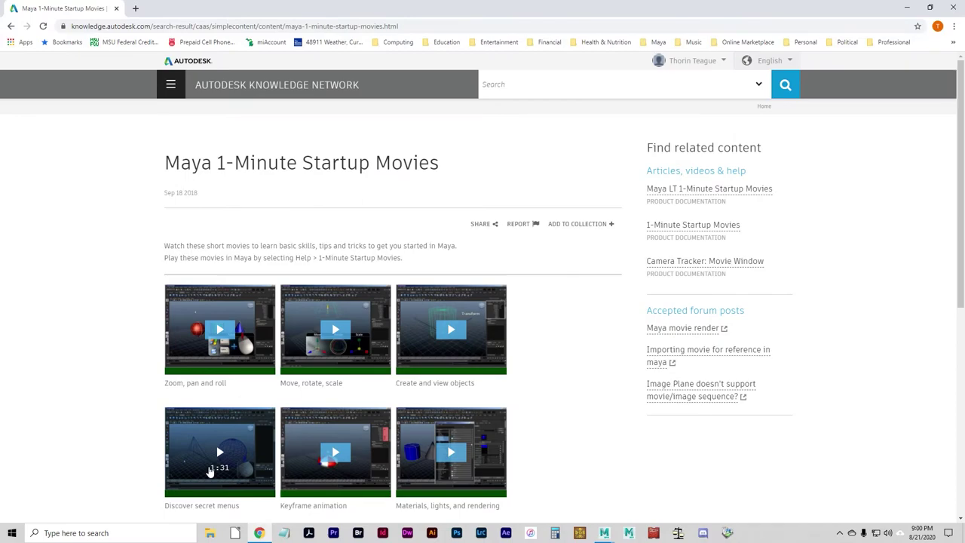
left_click(212, 471)
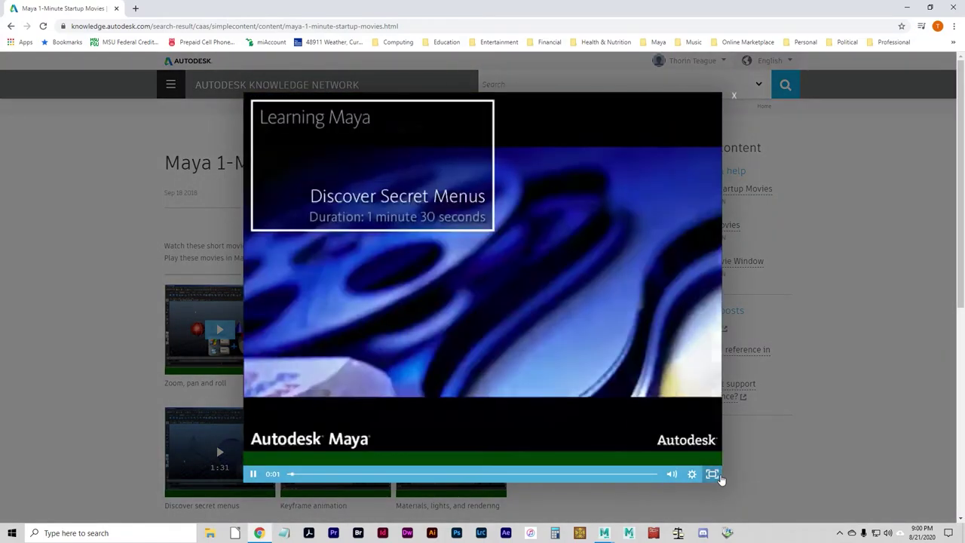
- View the secret menus movie full screen and examine the viewport panel's shading options
left_click(712, 474)
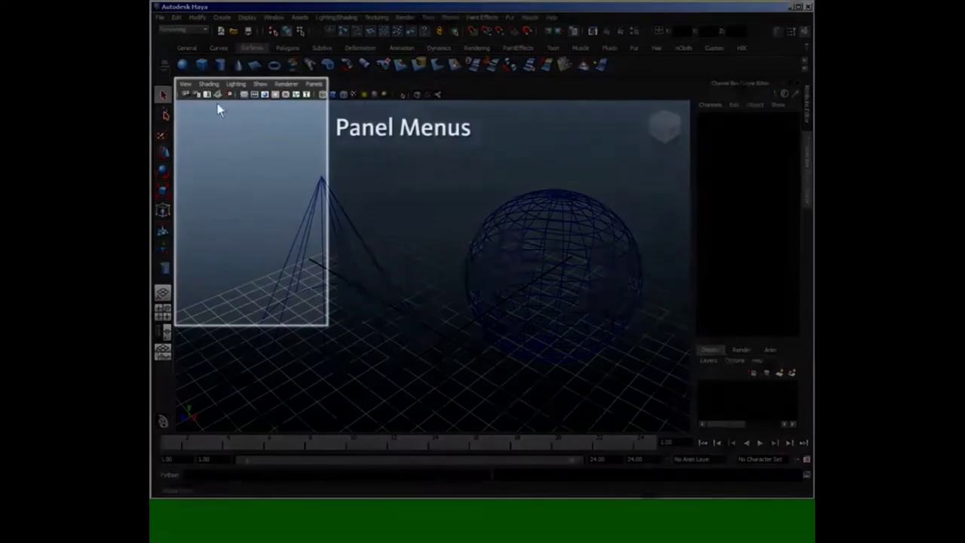
left_click(208, 83)
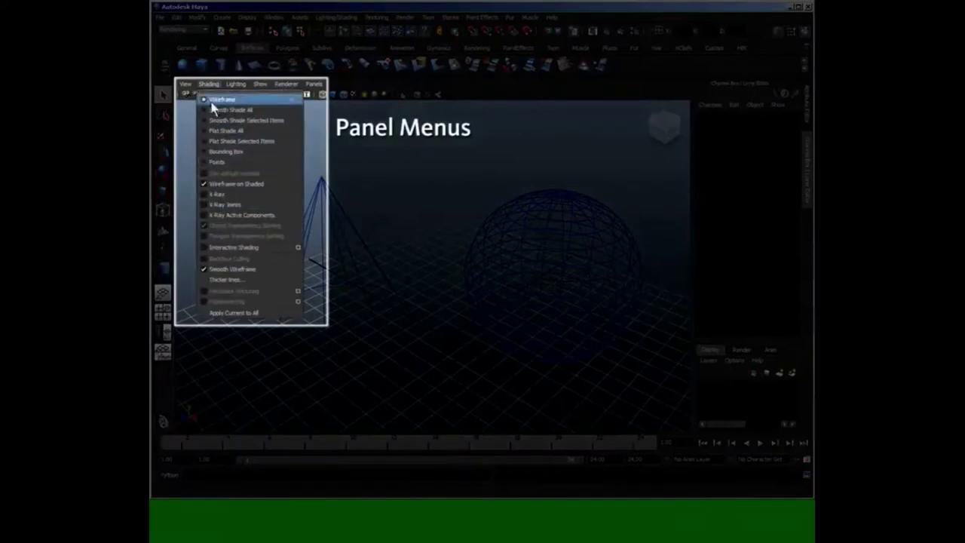
mouse_move(185, 83)
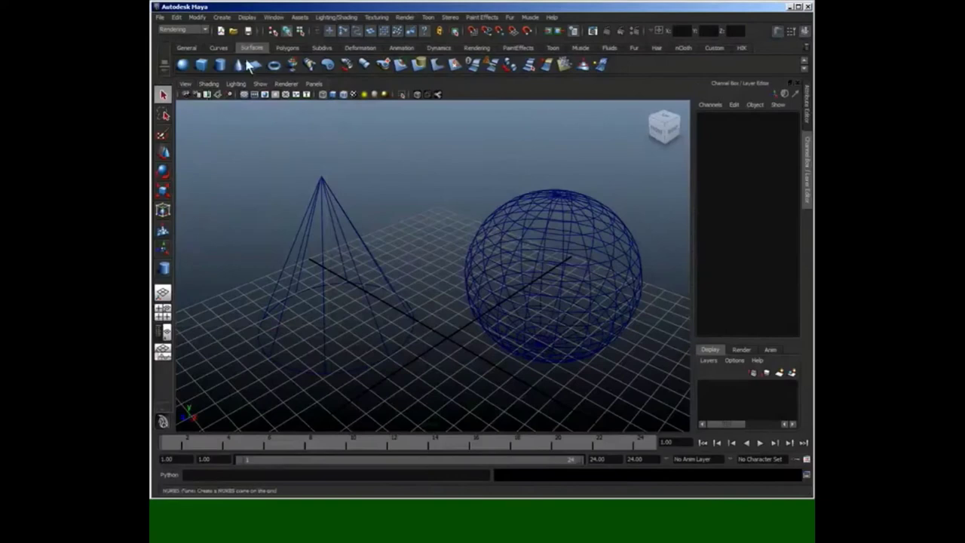
- Set the viewport grid lines to every 2 units in the grid options and apply the change
left_click(246, 17)
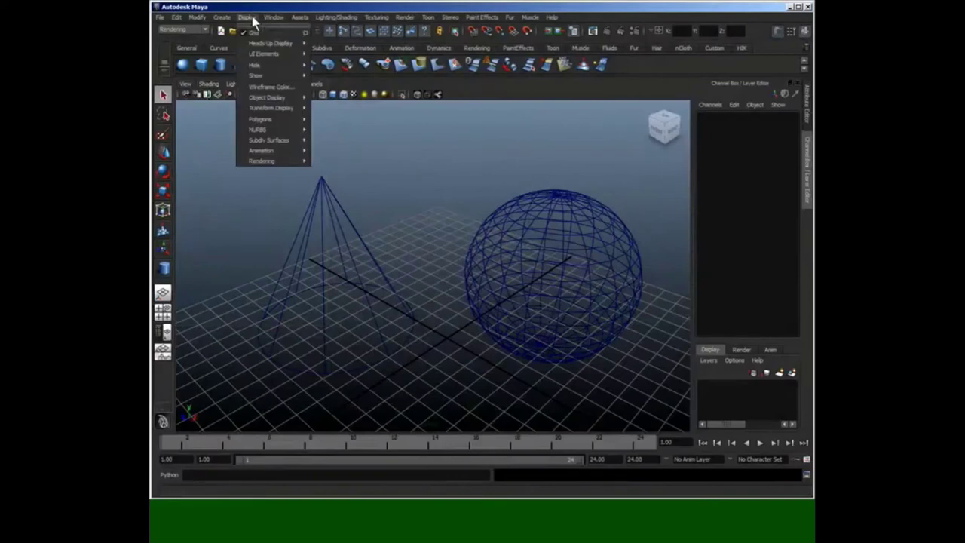
left_click(306, 32)
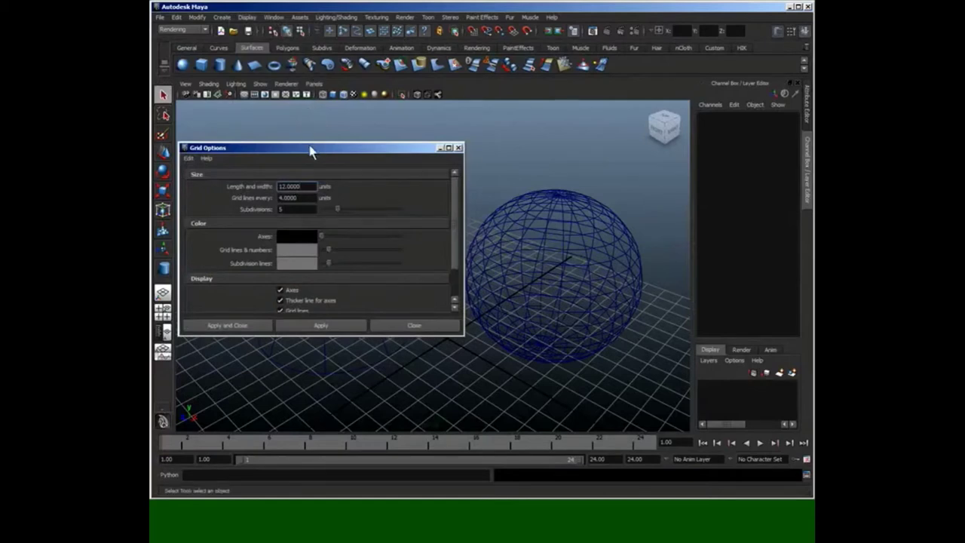
left_click_drag(298, 197, 276, 198)
type("2")
left_click(259, 331)
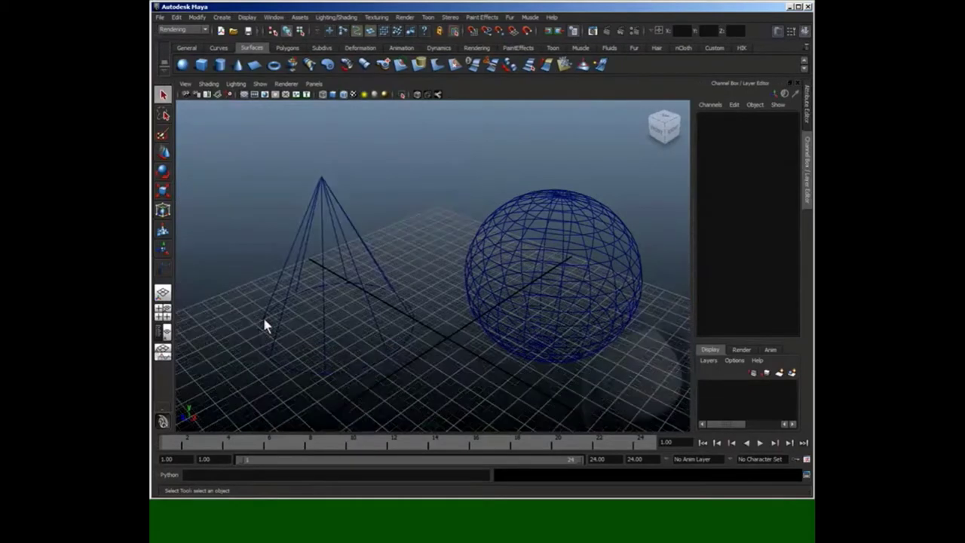
- Bring up the marking menus of the cone and the polygon sphere to examine their component modes and object commands
right_click(322, 182)
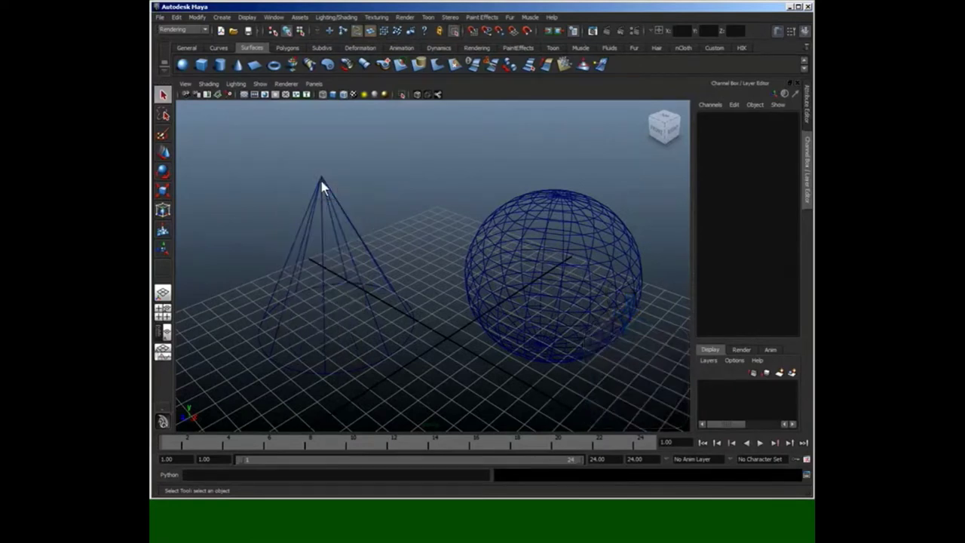
right_click(533, 196)
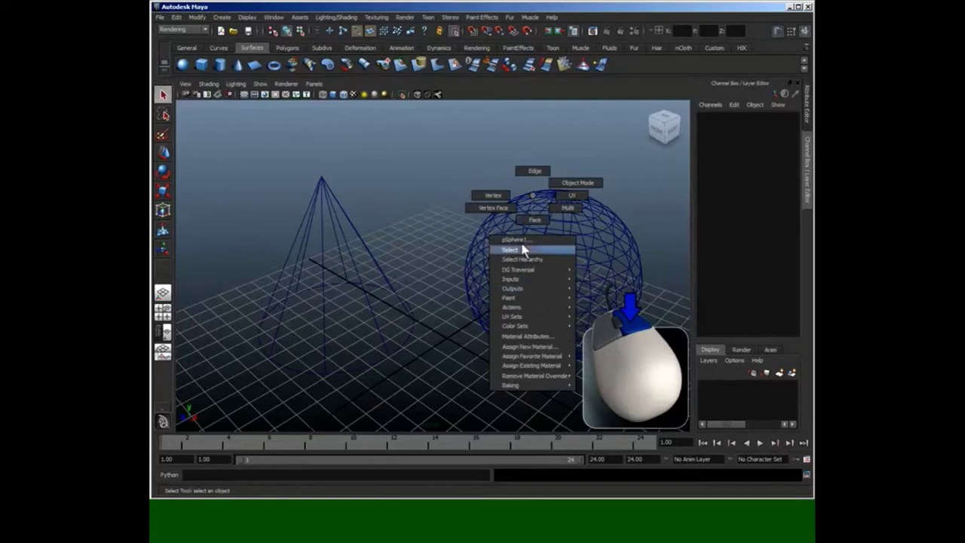
right_click_drag(531, 202, 530, 200)
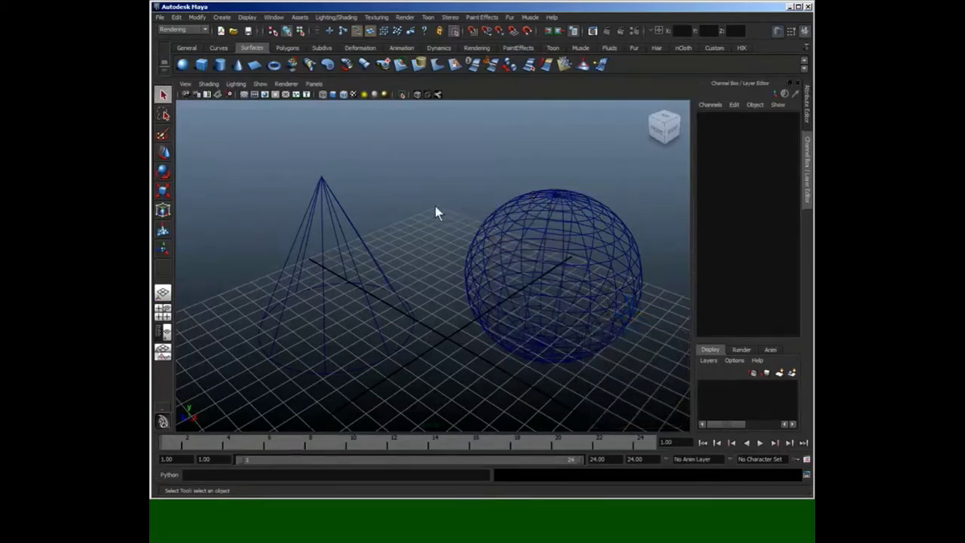
- Display the hotbox over the viewport and examine its shading options, selection masks and surrounding zones
key("space")
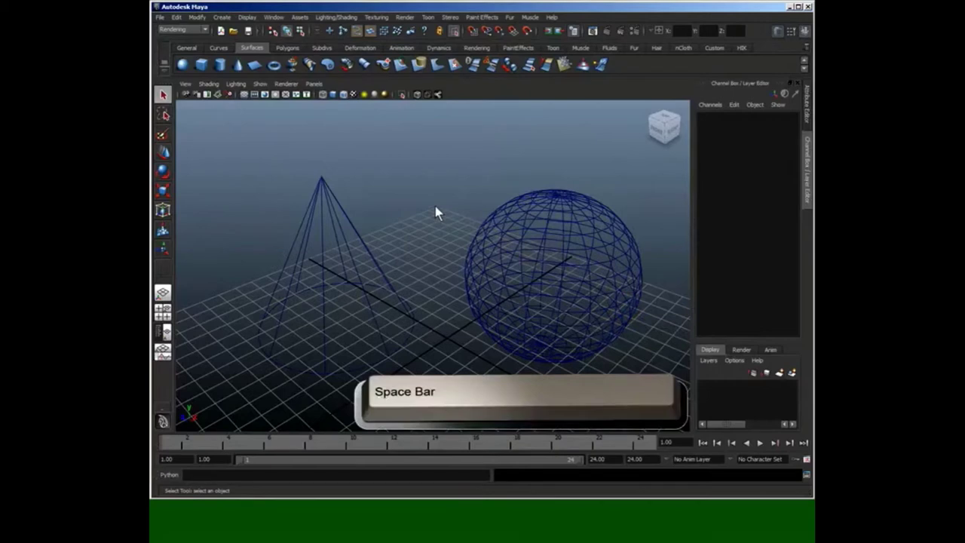
key("space")
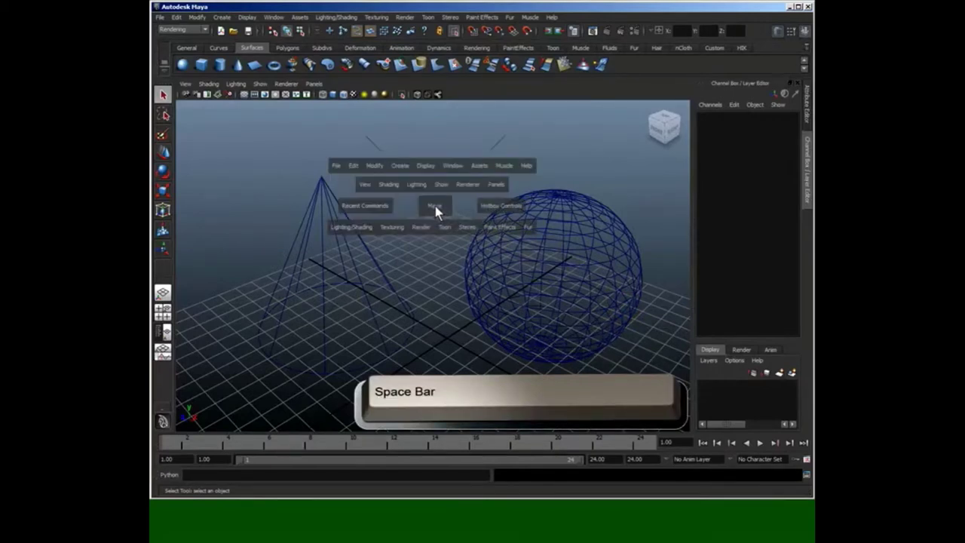
left_click(389, 184)
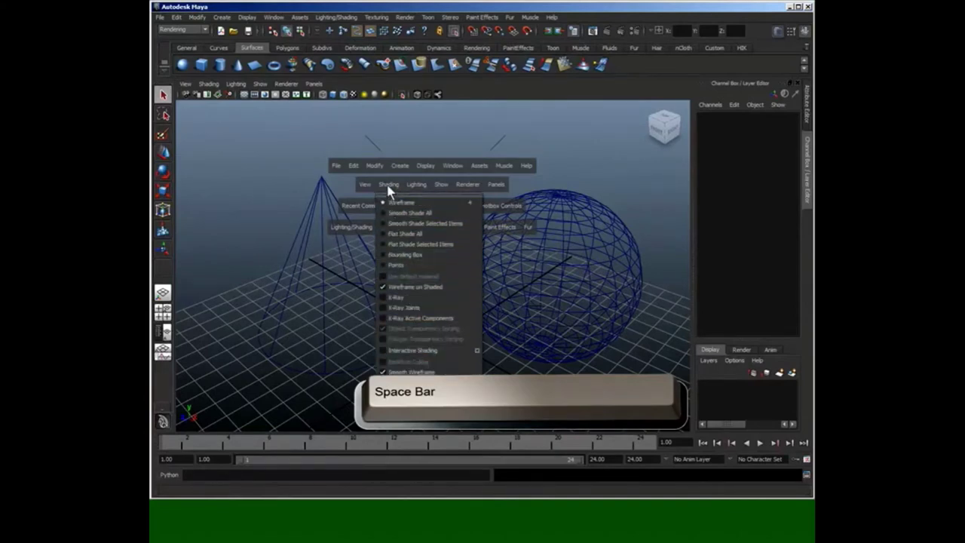
left_click(296, 150)
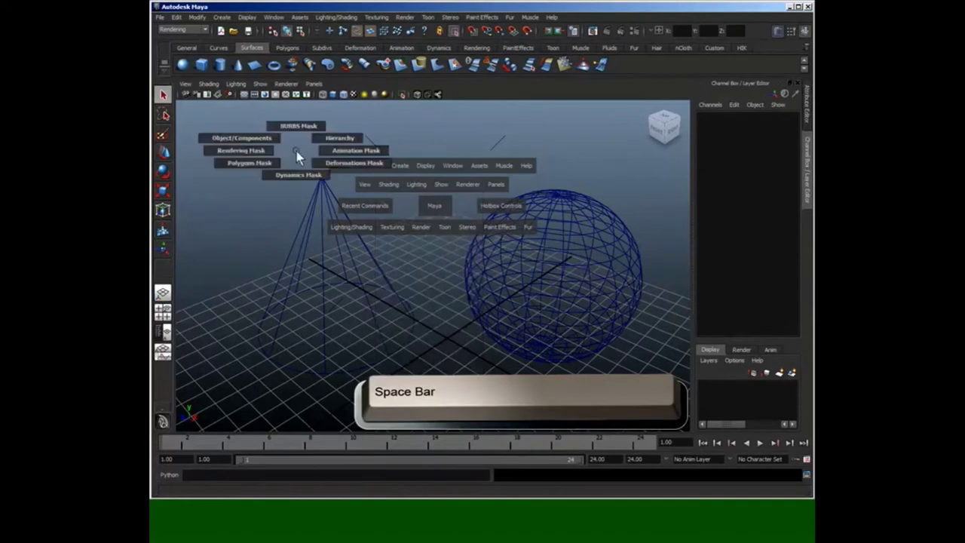
mouse_move(296, 151)
left_mouse_down()
mouse_move(248, 153)
mouse_move(298, 128)
mouse_move(350, 160)
mouse_move(287, 180)
mouse_move(297, 151)
left_mouse_up()
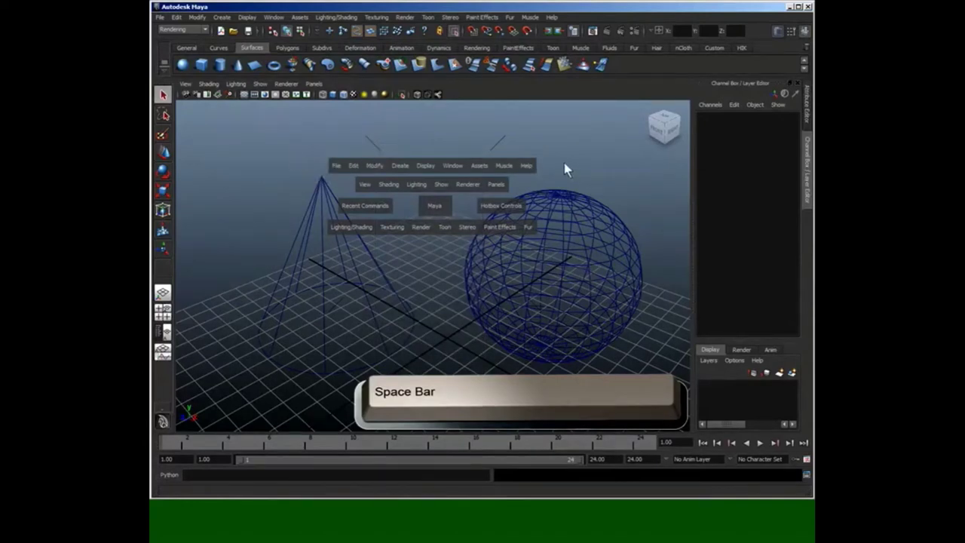
mouse_move(564, 165)
left_mouse_down()
mouse_move(565, 178)
mouse_move(523, 166)
mouse_move(562, 147)
left_mouse_up()
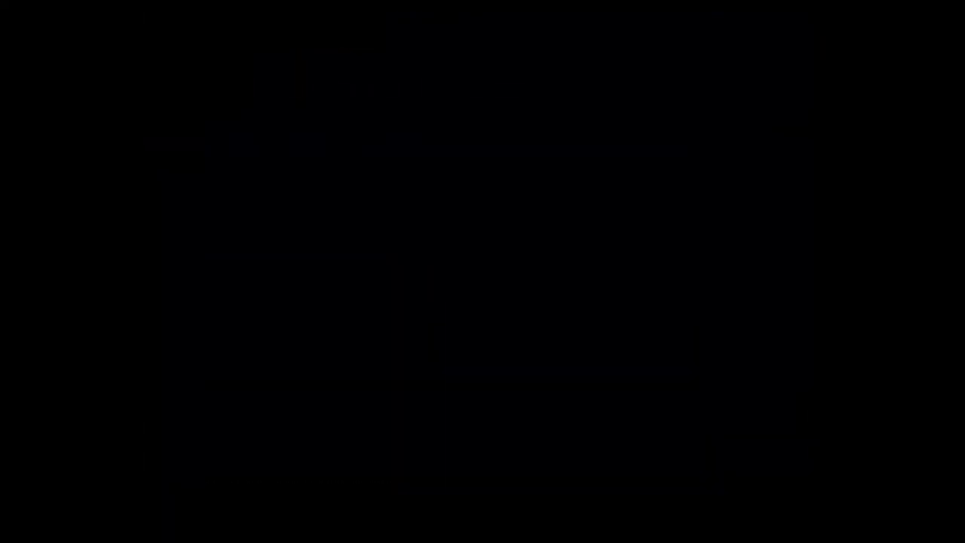
- Close the finished movie and play the "Keyframe animation" startup movie full screen
key("Escape")
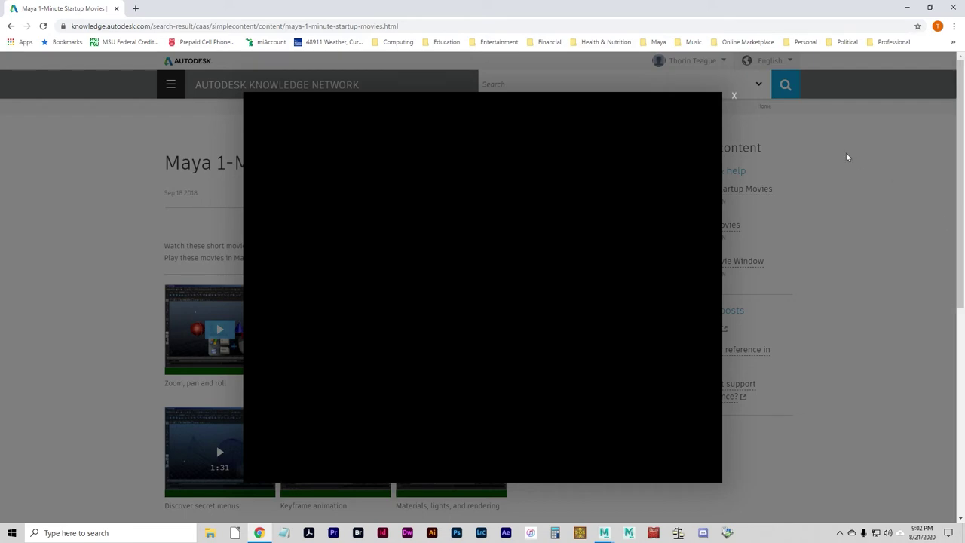
left_click(734, 96)
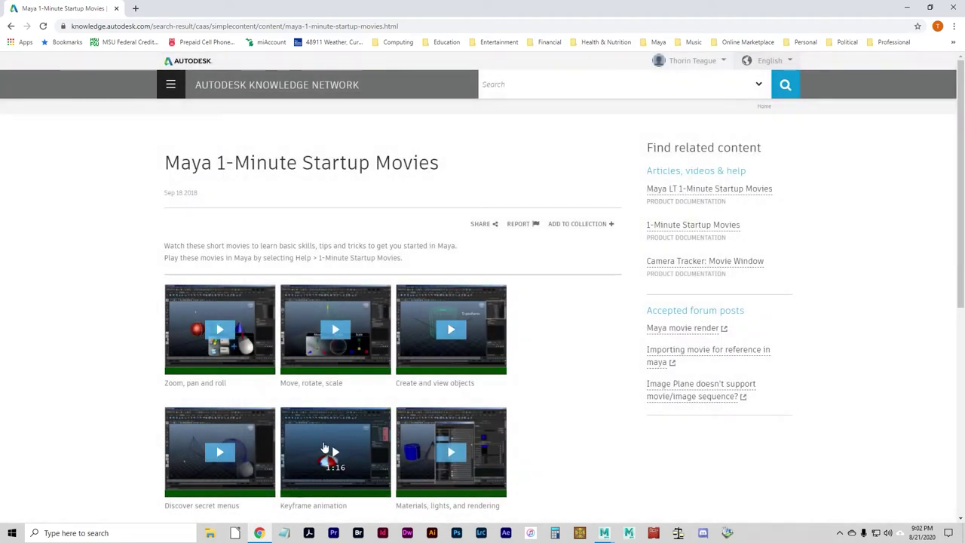
left_click(322, 441)
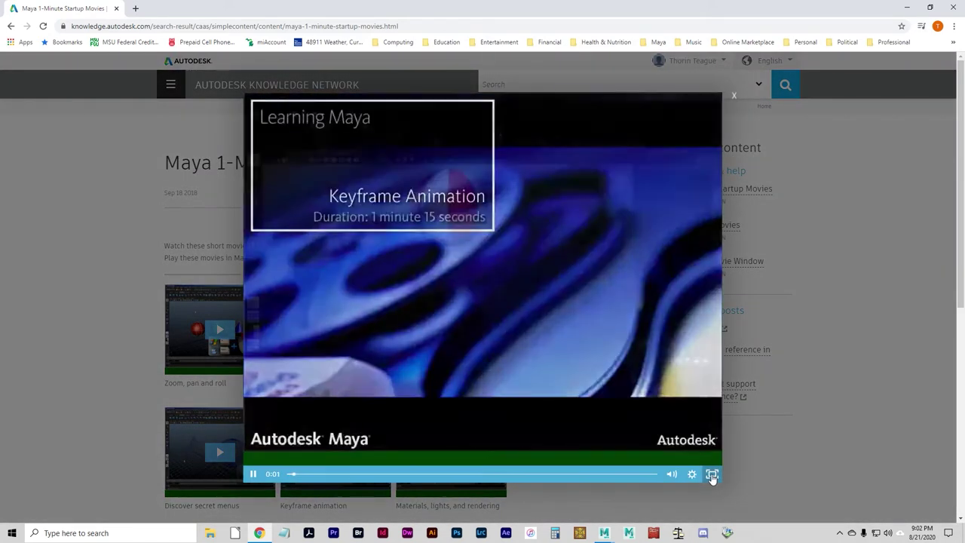
left_click(712, 474)
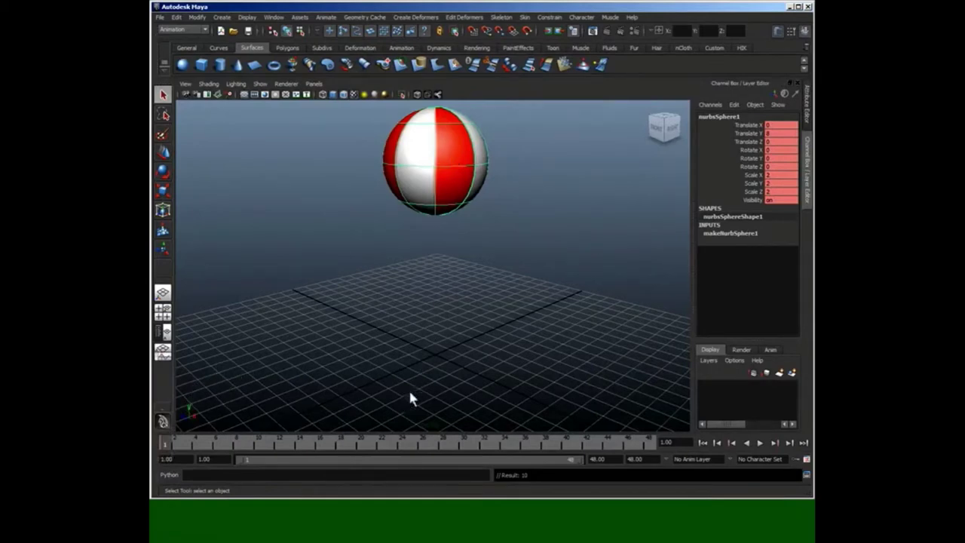
- At frame 24, lower the ball to about 1.45 in Translate Y, squash it to about 1.38 in Scale Y and set a key
left_click(403, 446)
key("w")
left_click_drag(431, 128, 462, 331)
key("r")
left_click_drag(436, 255, 445, 301)
key("s")
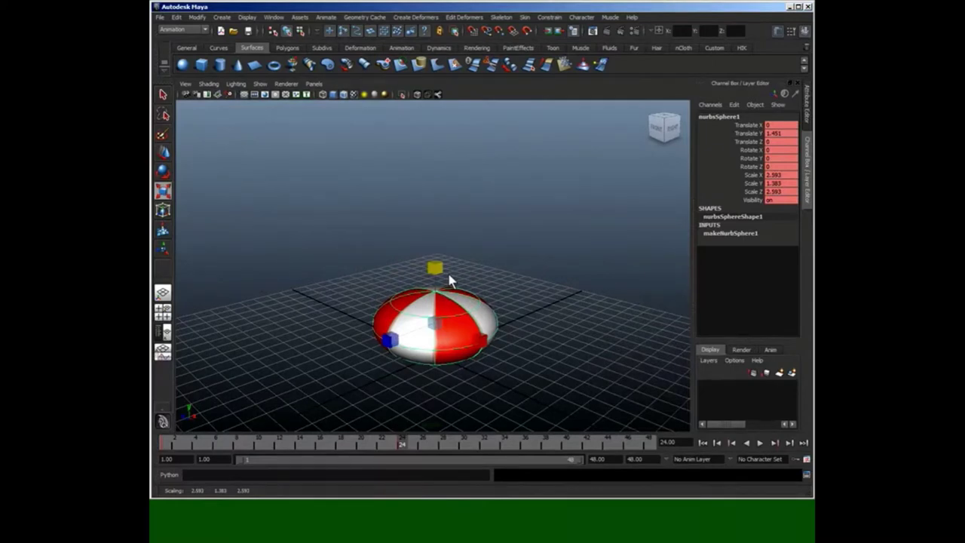
- Go to frame 16 and scale the ball taller along Y to about 2.03
left_click_drag(413, 445, 324, 442)
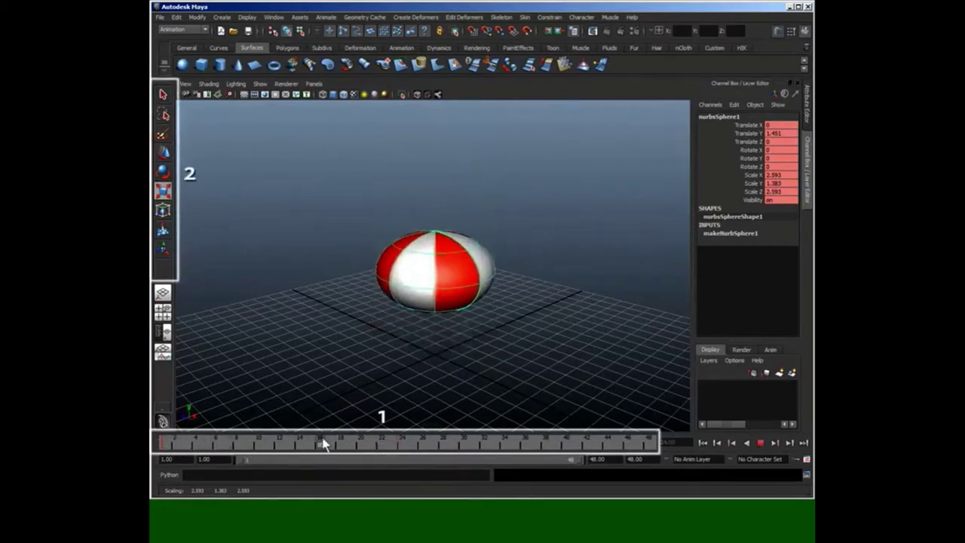
key("r")
mouse_move(437, 215)
left_mouse_down()
mouse_move(439, 174)
mouse_move(446, 204)
left_mouse_up()
- Set the ball's Translate Y to 4 and Scale X to 2, make it round with Scale Y and Z, and play the animation
left_click(781, 133)
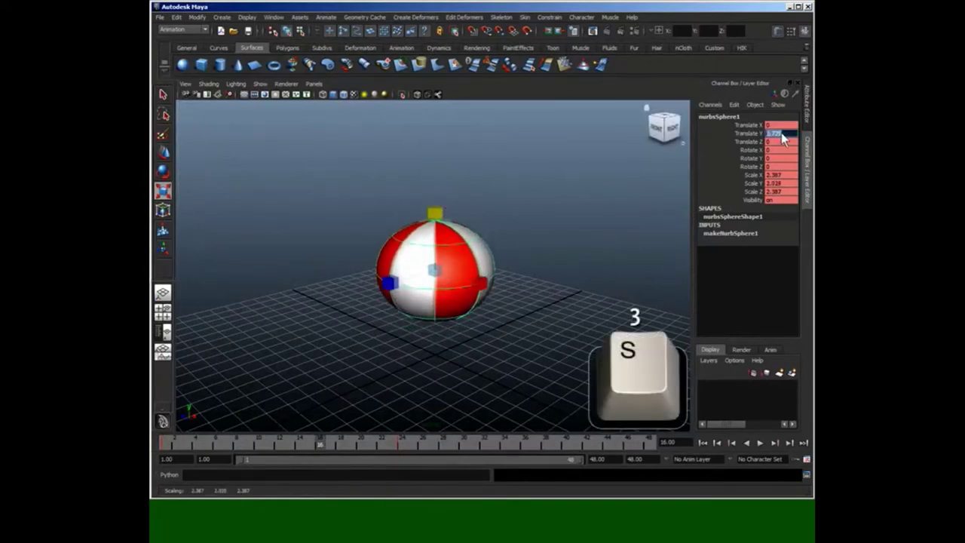
type("0")
key("Return")
key("Tab")
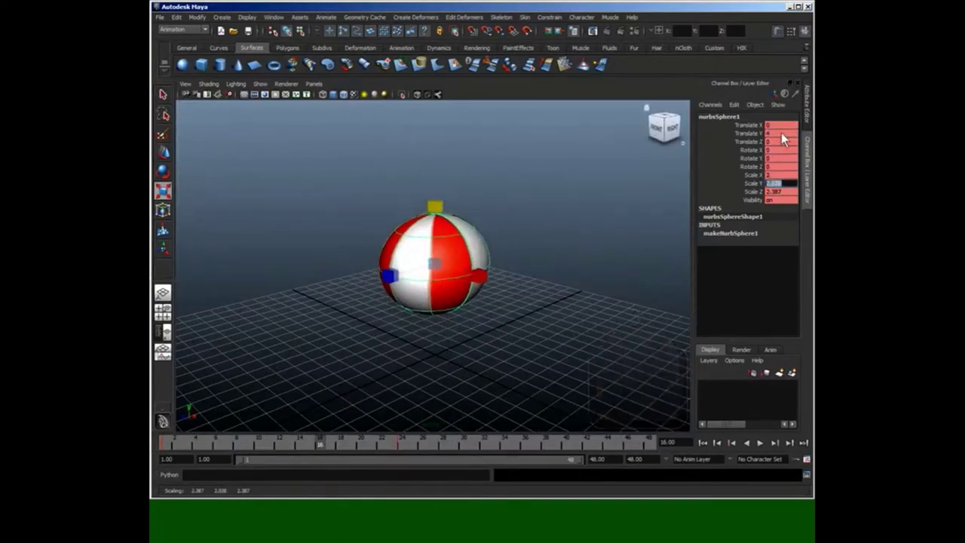
type("1")
key("Tab")
type("1")
key("Return")
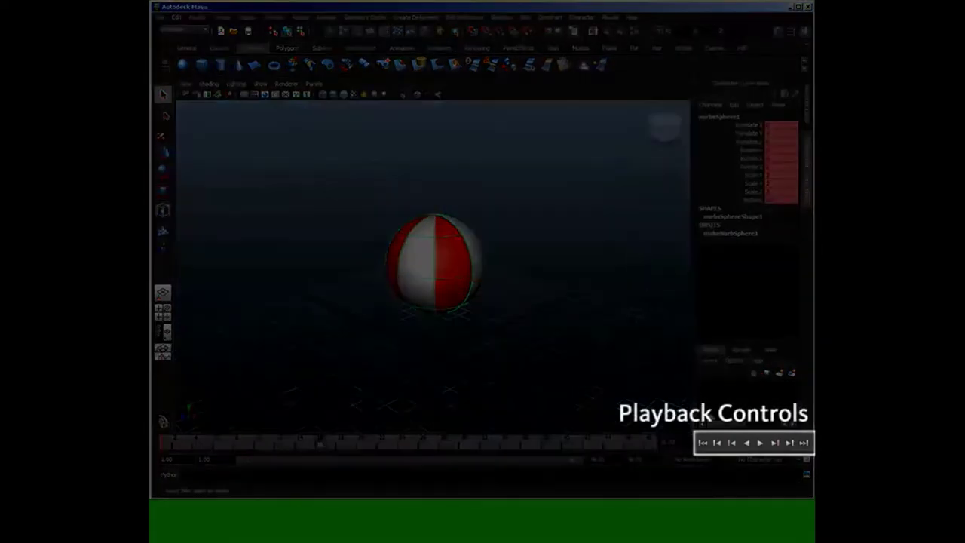
left_click(760, 442)
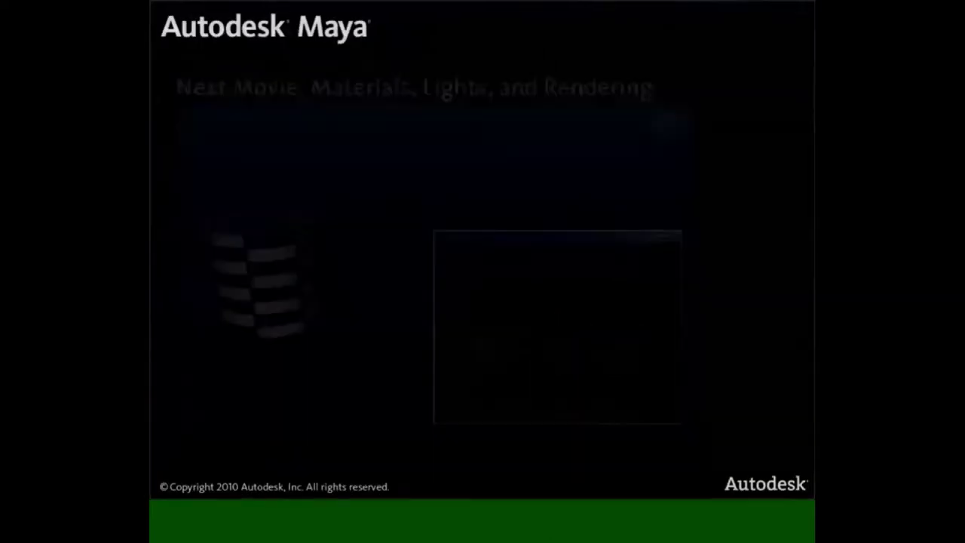
- Close the finished movie and play the "Materials, lights, and rendering" startup movie full screen
key("Escape")
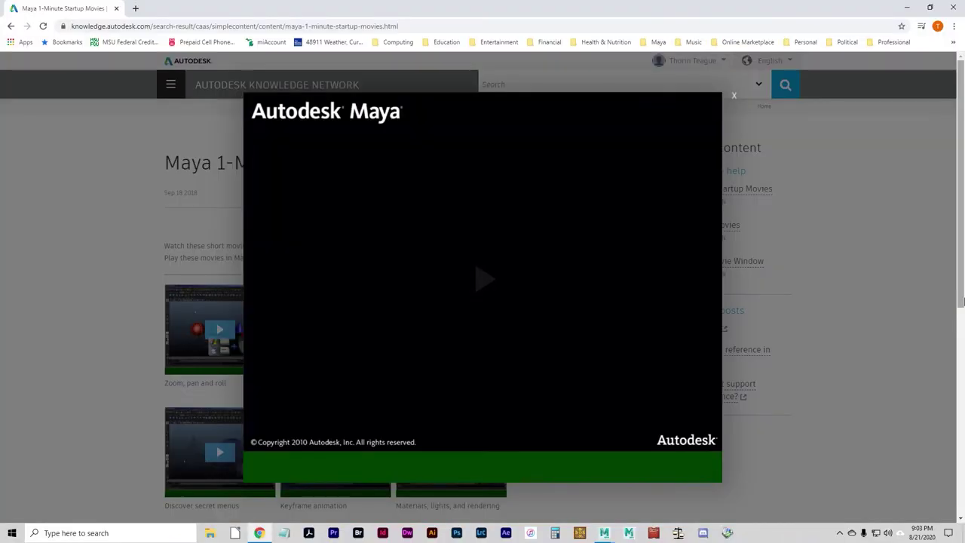
left_click(733, 95)
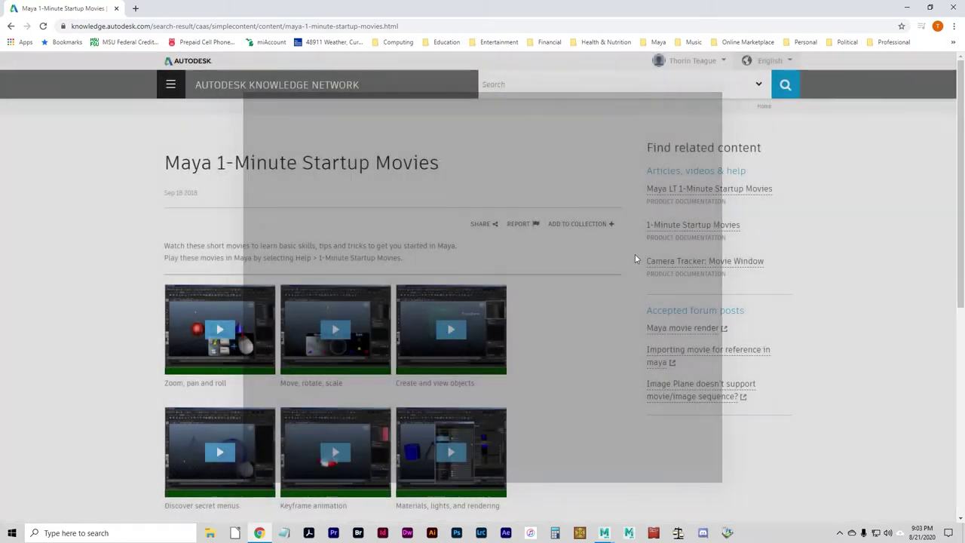
left_click(499, 449)
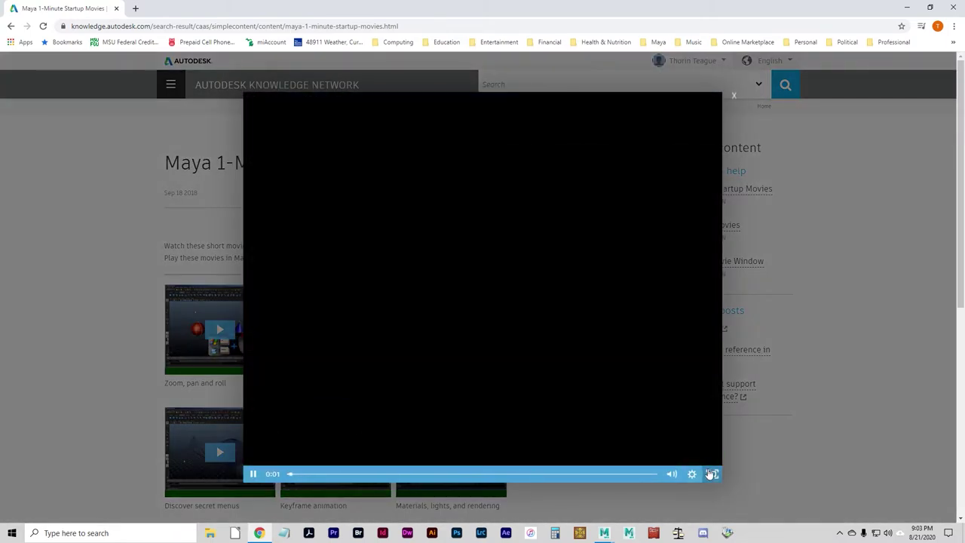
left_click(712, 473)
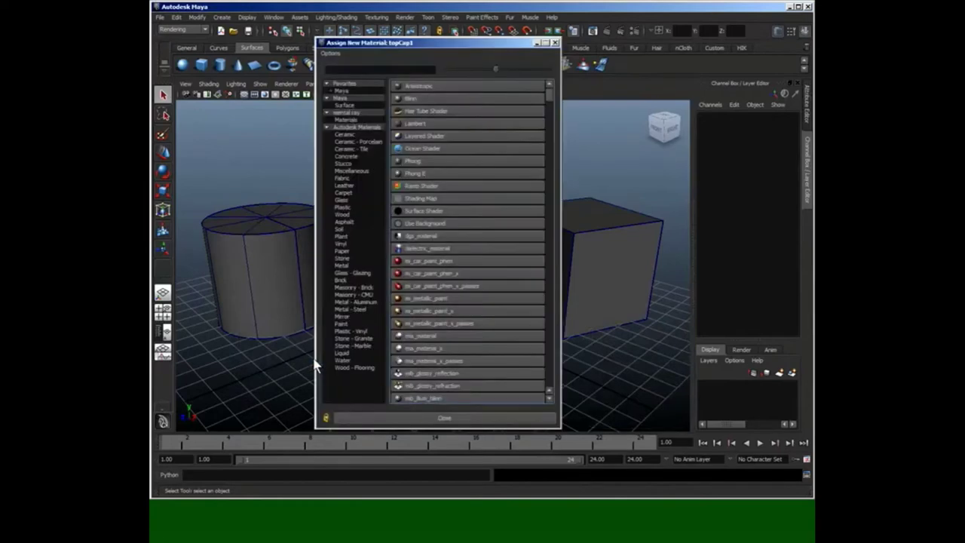
- Assign a new Phong material to the cylinder and set its color to blue
left_click(464, 162)
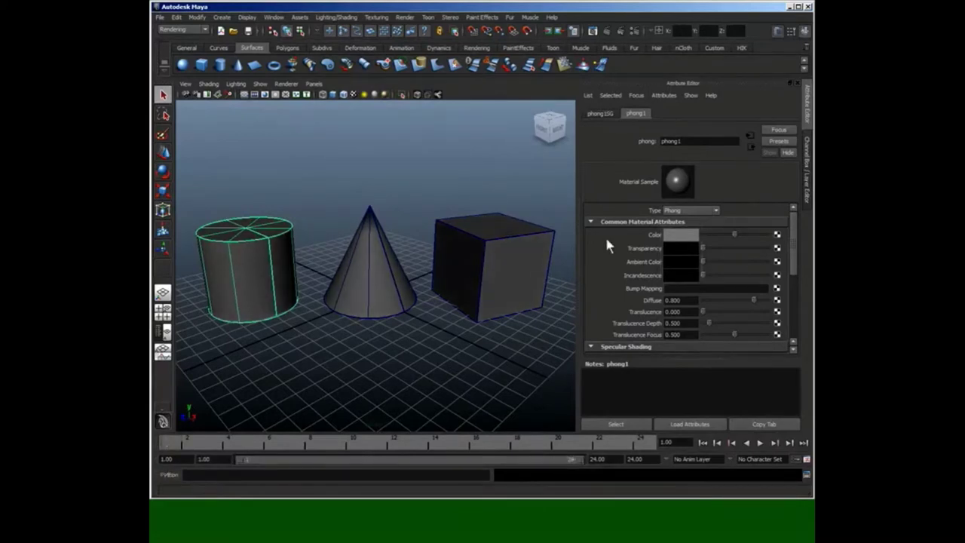
left_click(682, 234)
mouse_move(668, 246)
left_mouse_down()
mouse_move(638, 243)
mouse_move(697, 251)
mouse_move(652, 257)
left_mouse_up()
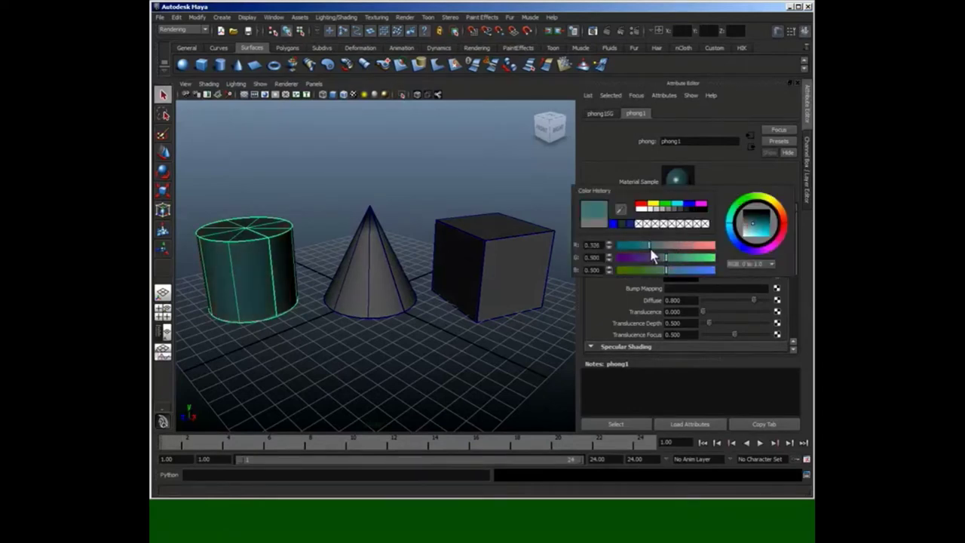
left_click(688, 206)
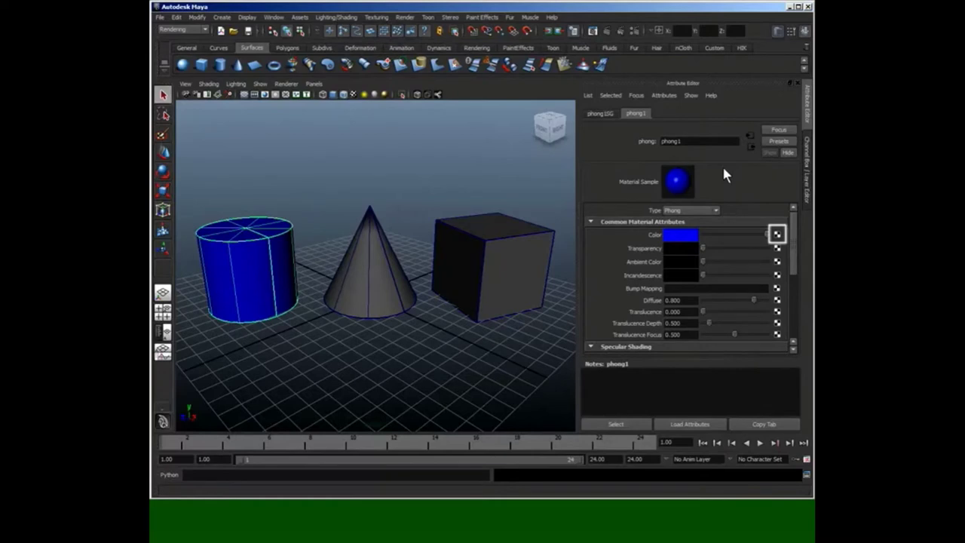
- Map a Checker texture to the color of the cylinder's Phong material and deselect everything
left_click(777, 235)
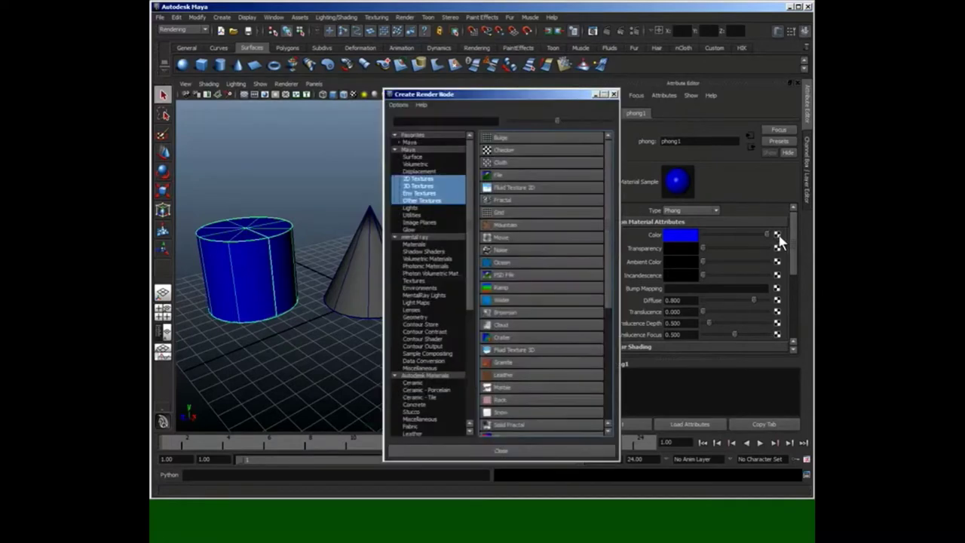
left_click(535, 153)
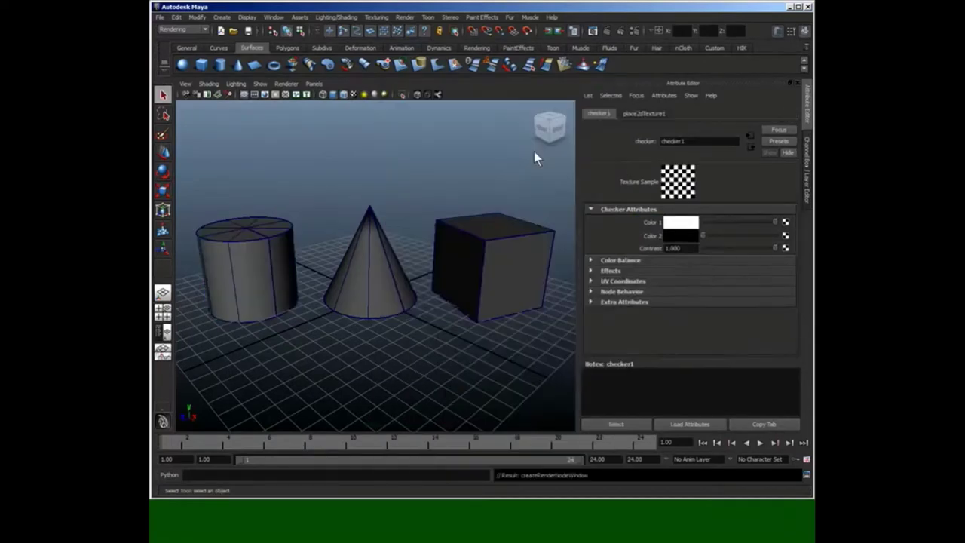
left_click(532, 151)
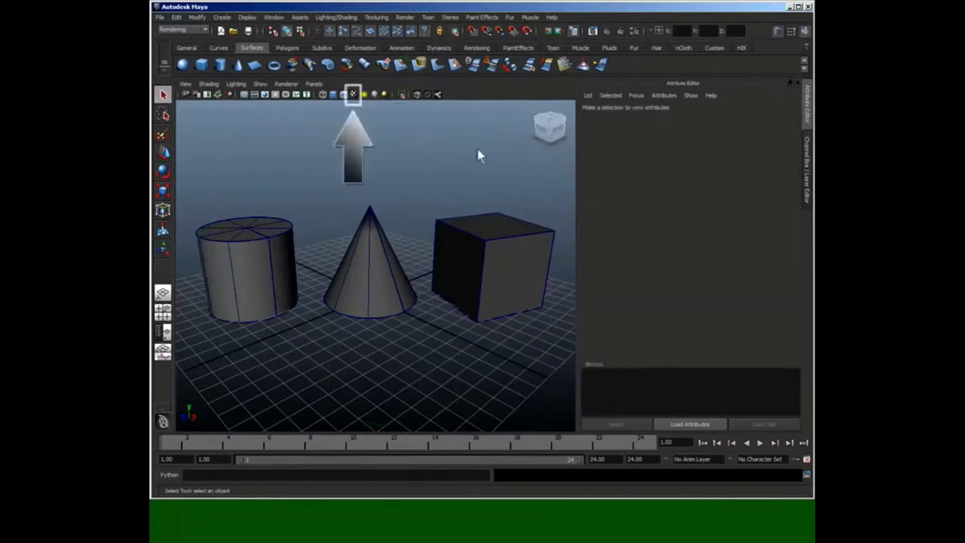
- Display textures on the objects in the perspective viewport and render the current frame
left_click(353, 95)
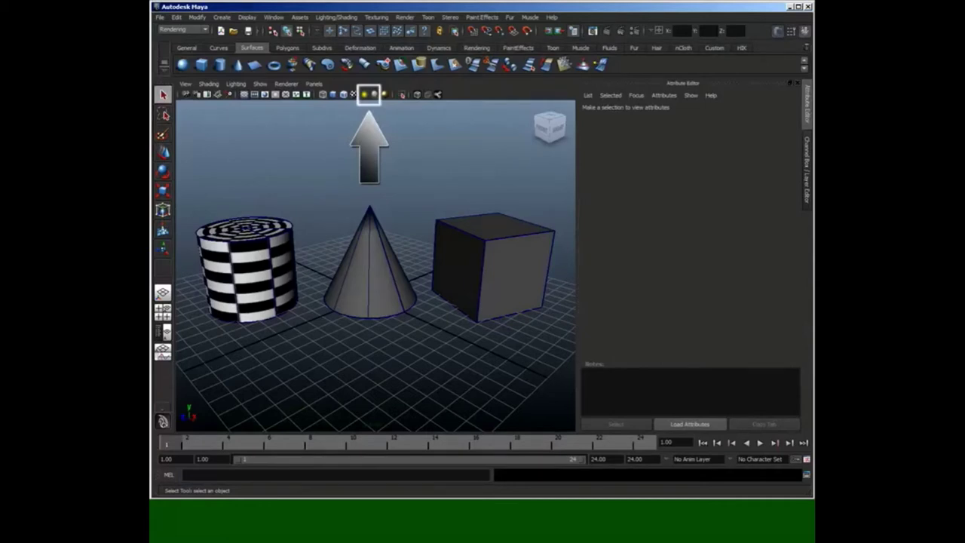
left_click(607, 31)
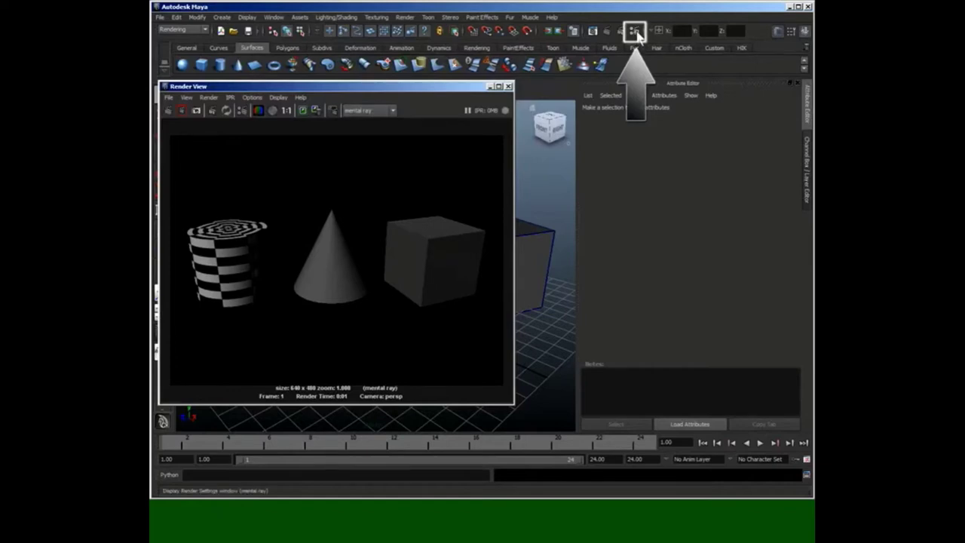
- Choose mental ray as the renderer in the render settings and set the quality preset to Draft
left_click(635, 33)
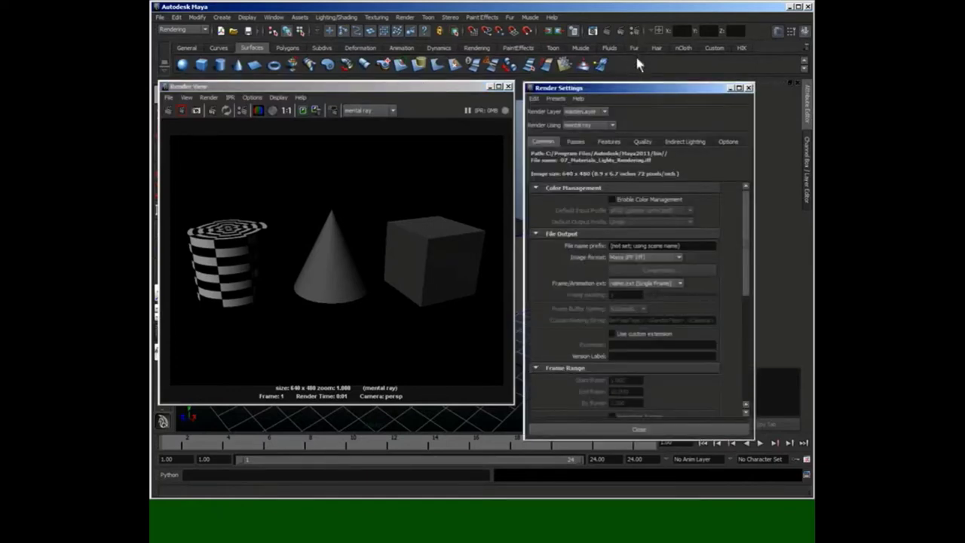
left_click(612, 125)
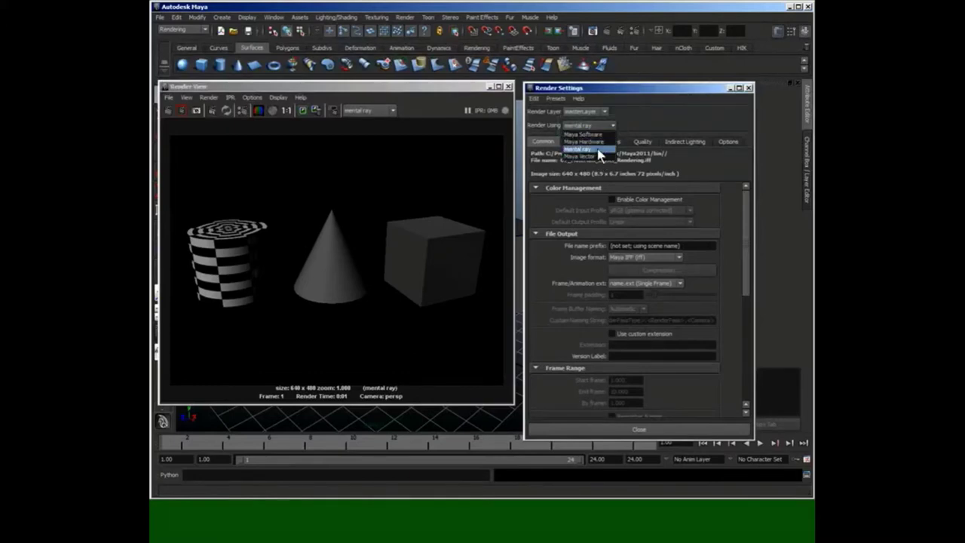
left_click(597, 150)
left_click(641, 143)
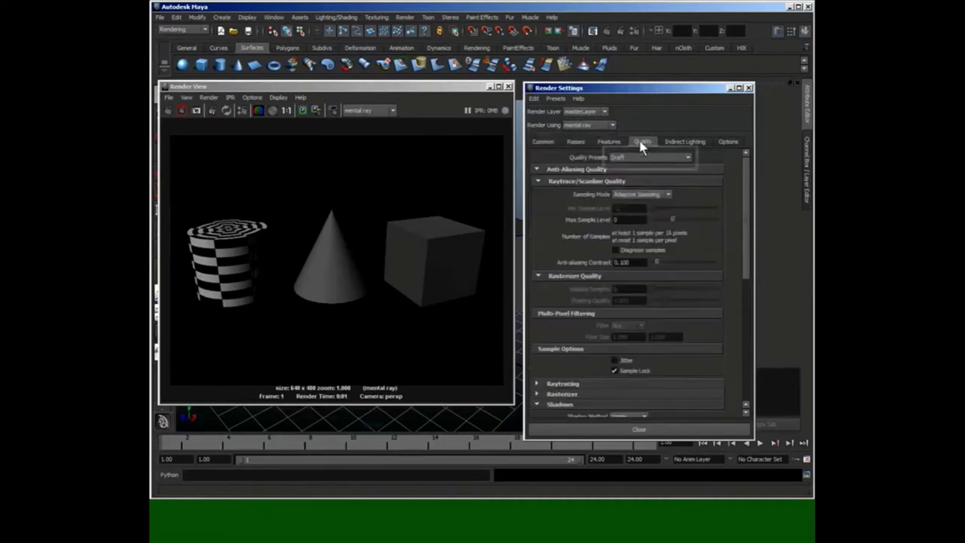
left_click(688, 156)
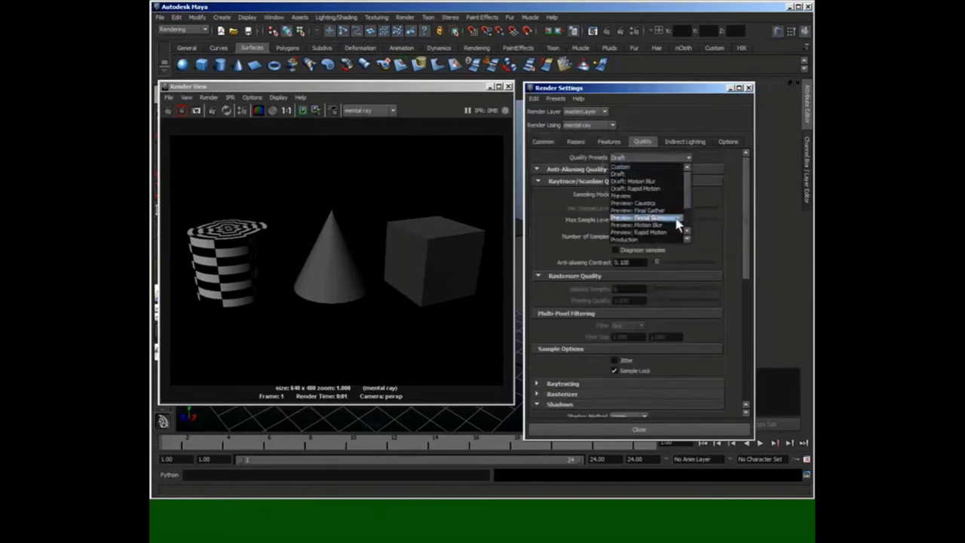
left_click(678, 173)
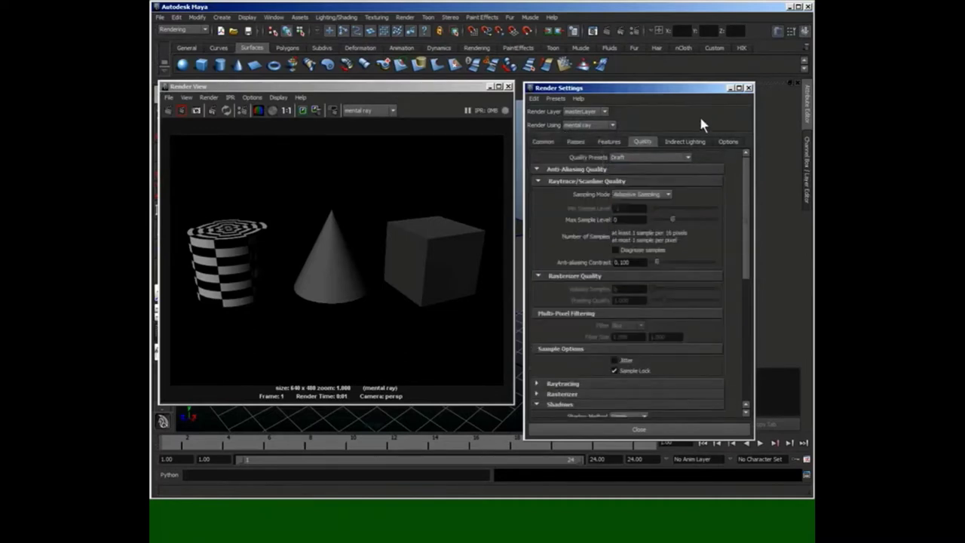
left_click(552, 17)
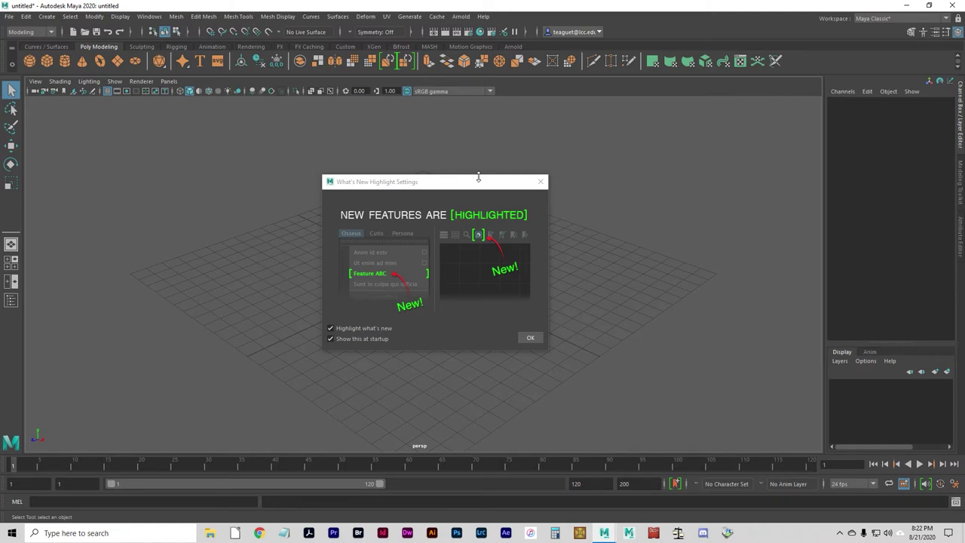
- Switch to Chrome, go to the myLCC site and open the content of the Comp Graphics/3-D Animation I course
left_click(259, 533)
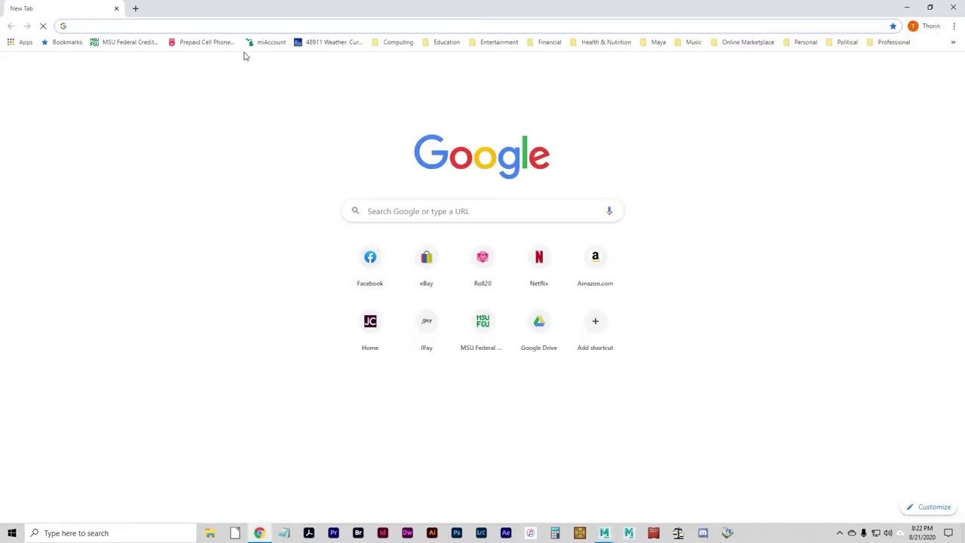
left_click(243, 25)
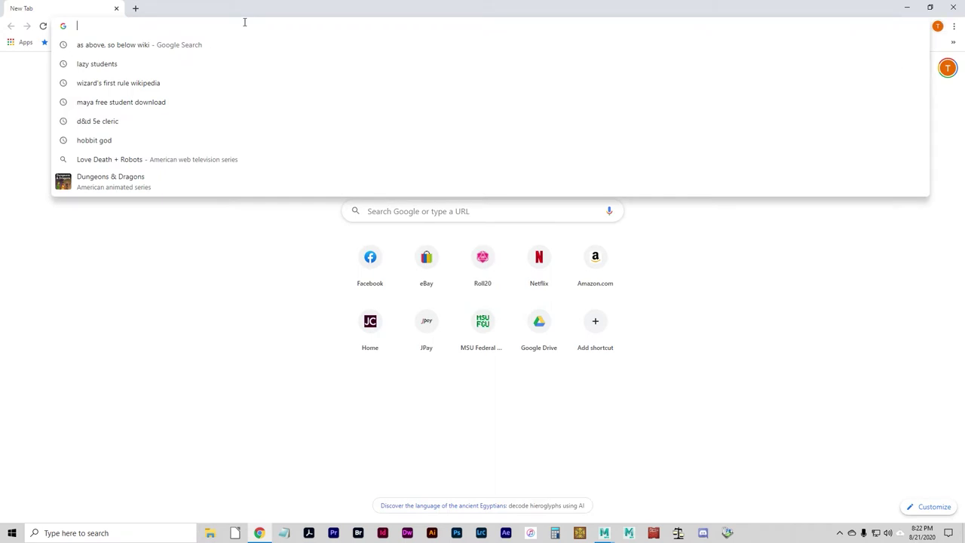
type("my.lcc.e")
key("Return")
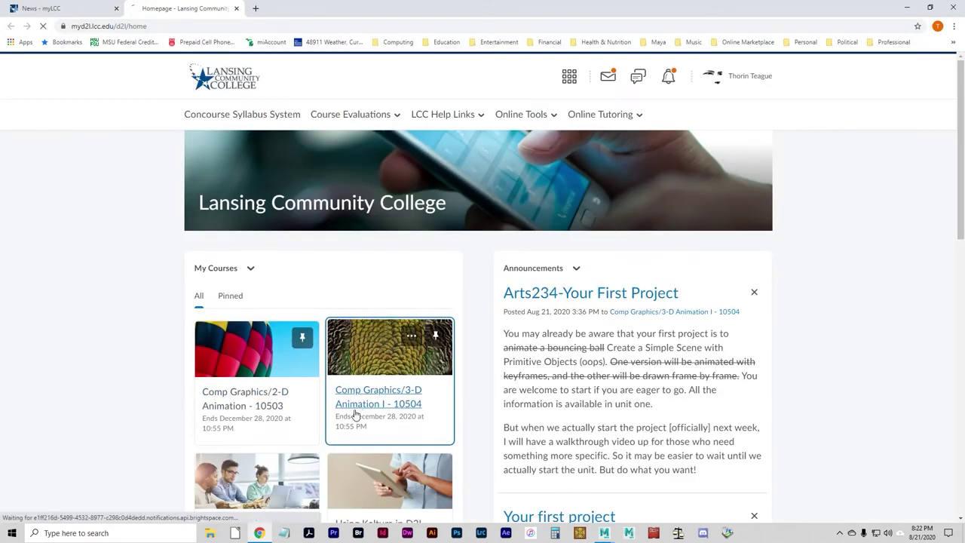
left_click(358, 412)
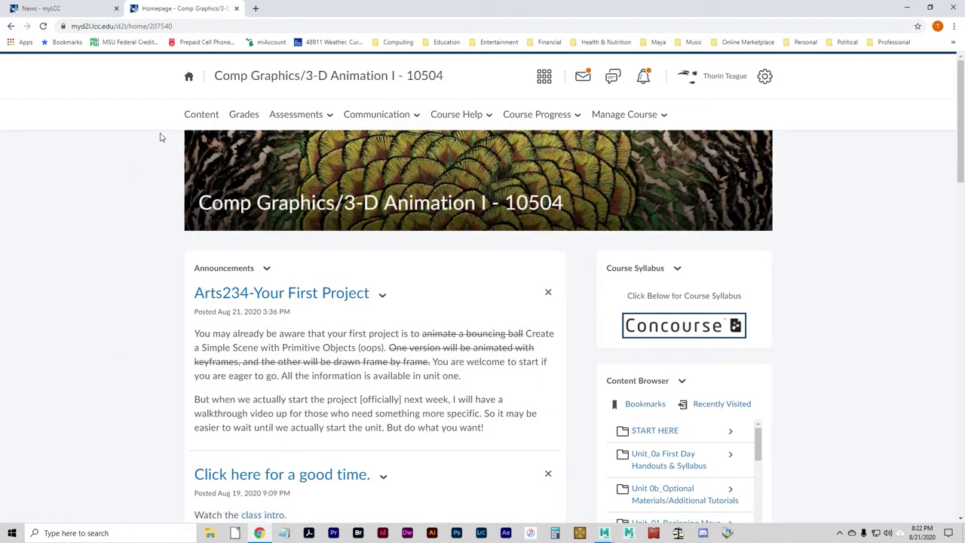
left_click(201, 115)
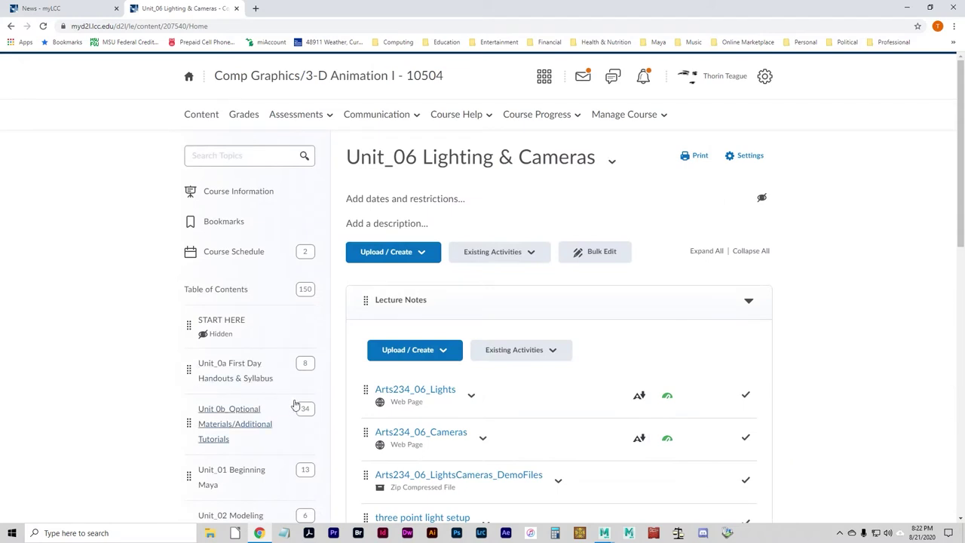
- Open the Arts234_Unit01_VeryBasics lecture notes in Unit_01 Beginning Maya and read through the introduction
scroll(235, 413, "down", 1)
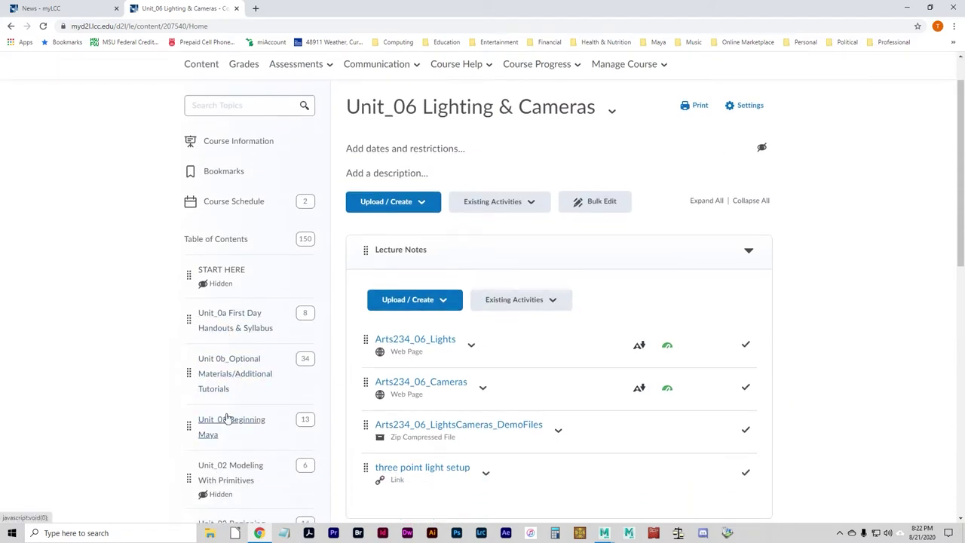
left_click(227, 419)
scroll(316, 329, "down", 1)
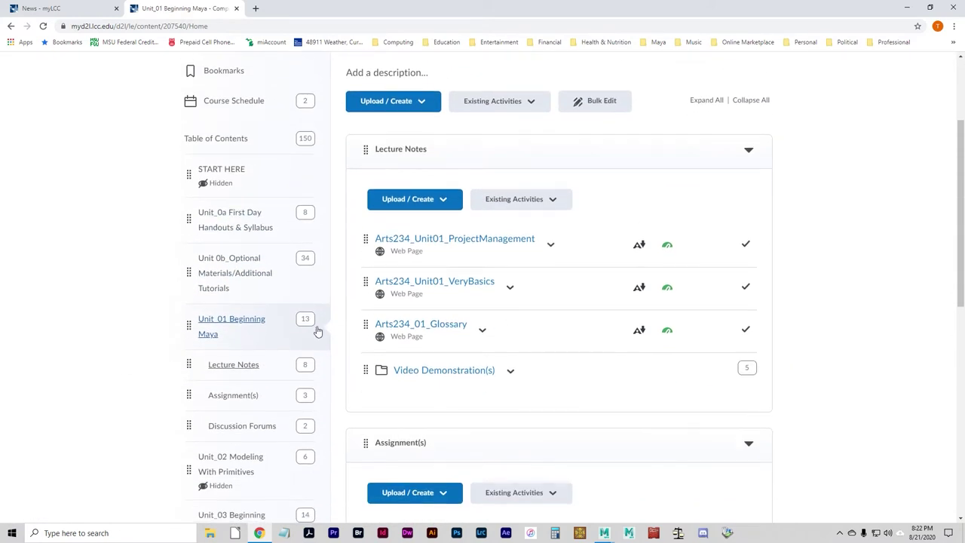
left_click(420, 284)
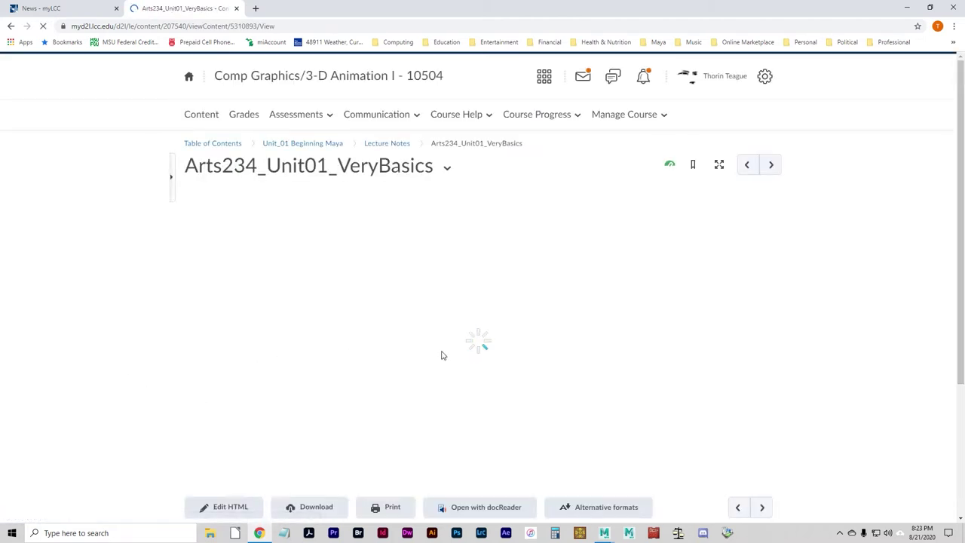
scroll(362, 366, "down", 3)
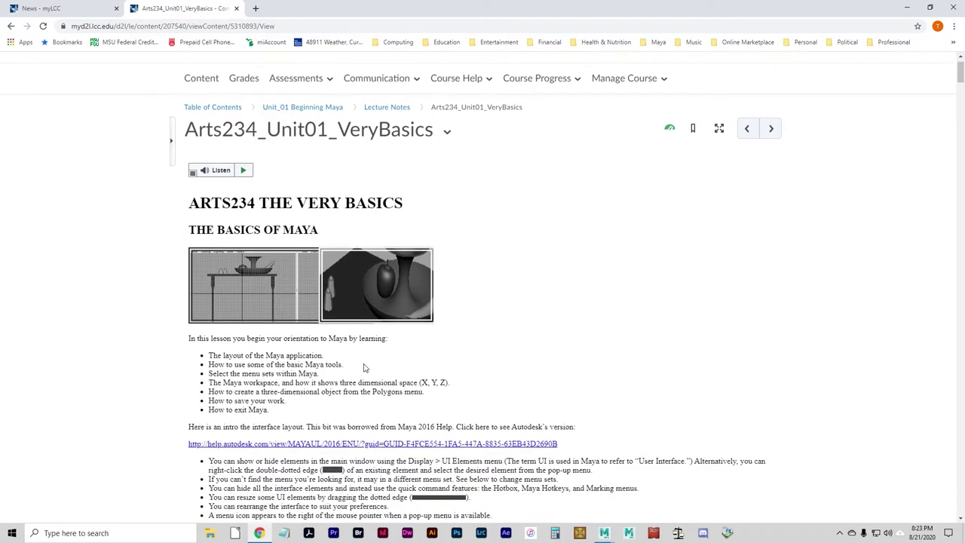
scroll(416, 310, "down", 3)
scroll(416, 310, "up", 3)
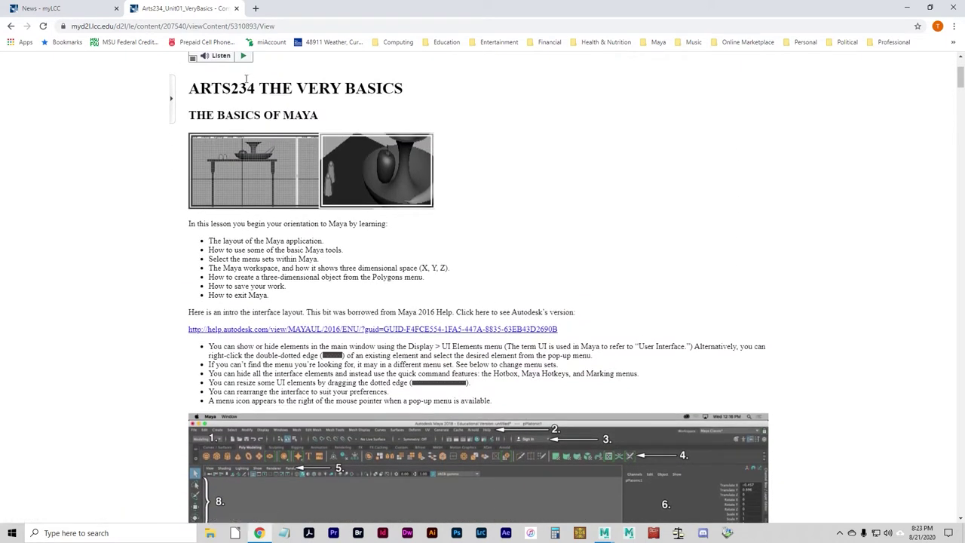
- Switch back to Maya and dismiss the What's New Highlight Settings dialog with its options left on
key("alt+Tab")
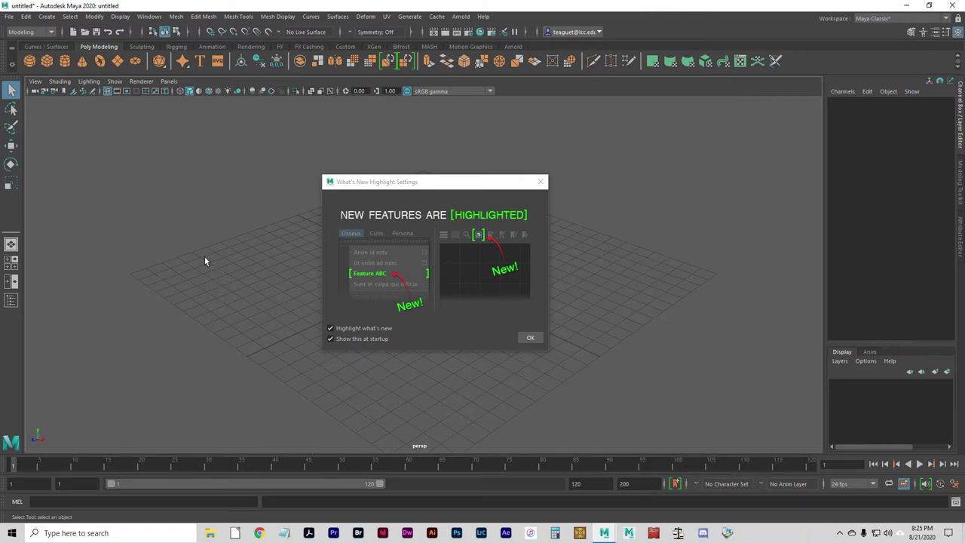
left_click(457, 184)
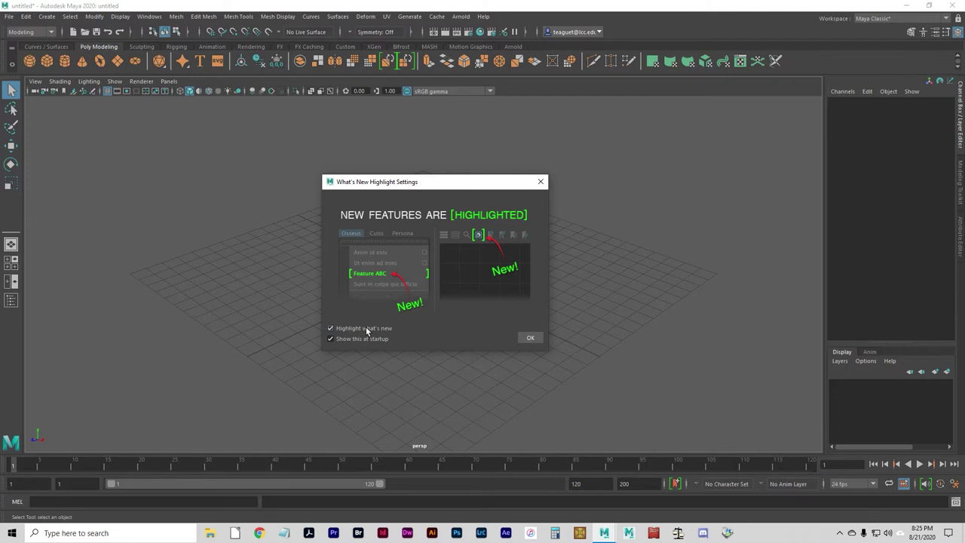
left_click(528, 338)
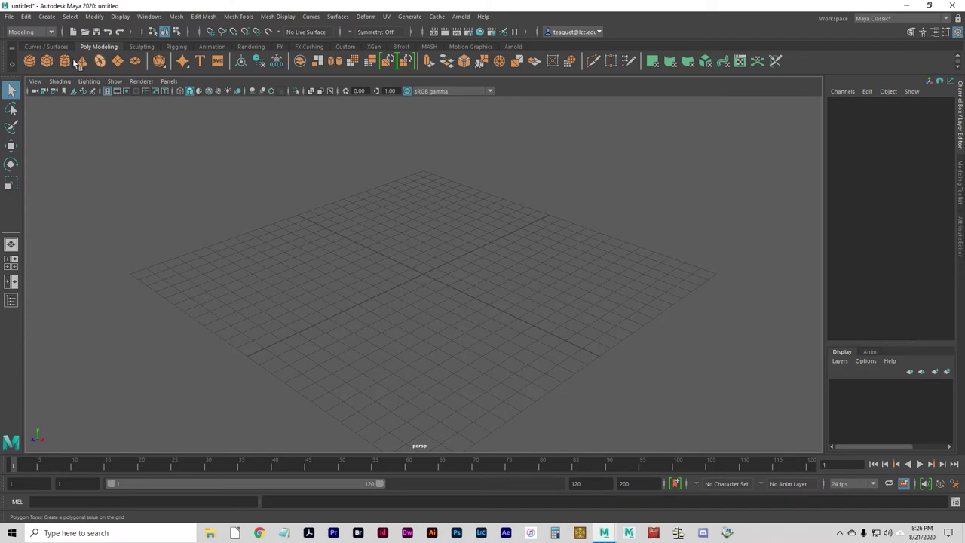
- Create a polygon sphere moved back along X and a polygon cylinder moved to about -5.04 in Translate Z
left_click(29, 61)
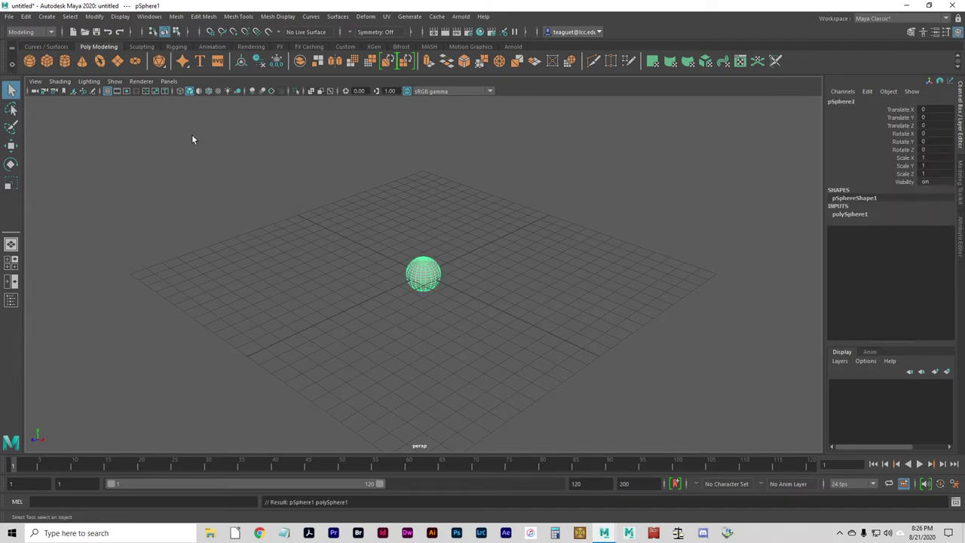
key("w")
left_click_drag(452, 286, 178, 204)
left_click(64, 61)
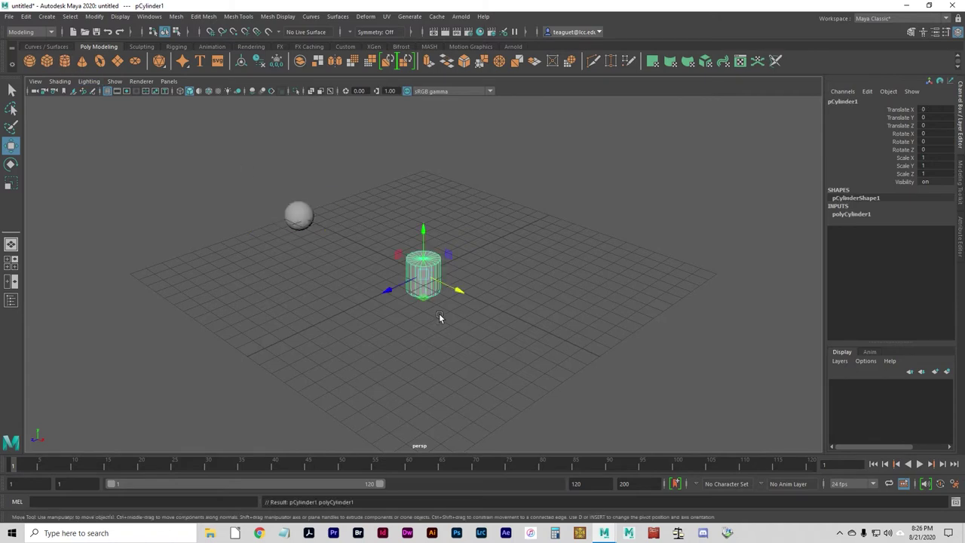
left_click_drag(377, 290, 429, 264)
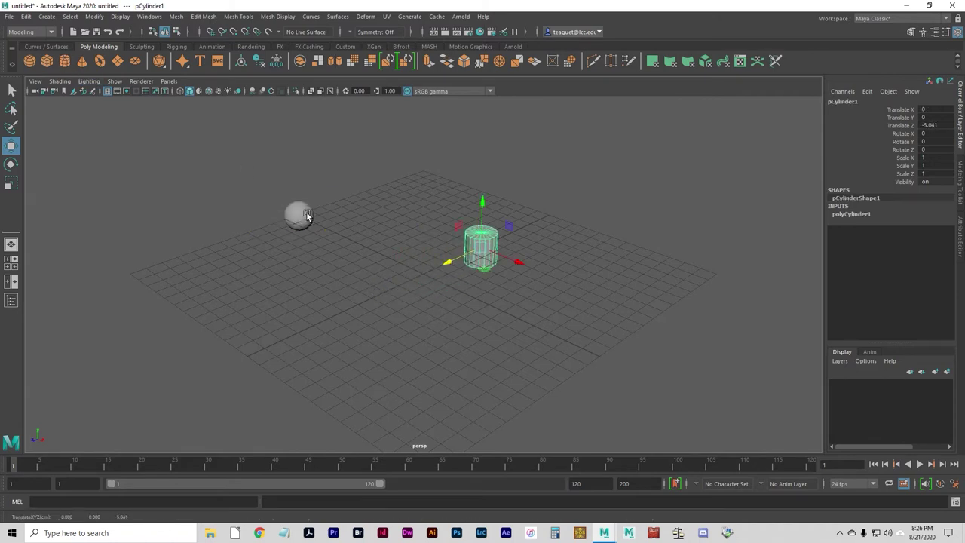
- Undo the creation and moves of both the cylinder and the sphere
key("ctrl+z")
key("ctrl+z")
key("ctrl+z")
key("ctrl+z")
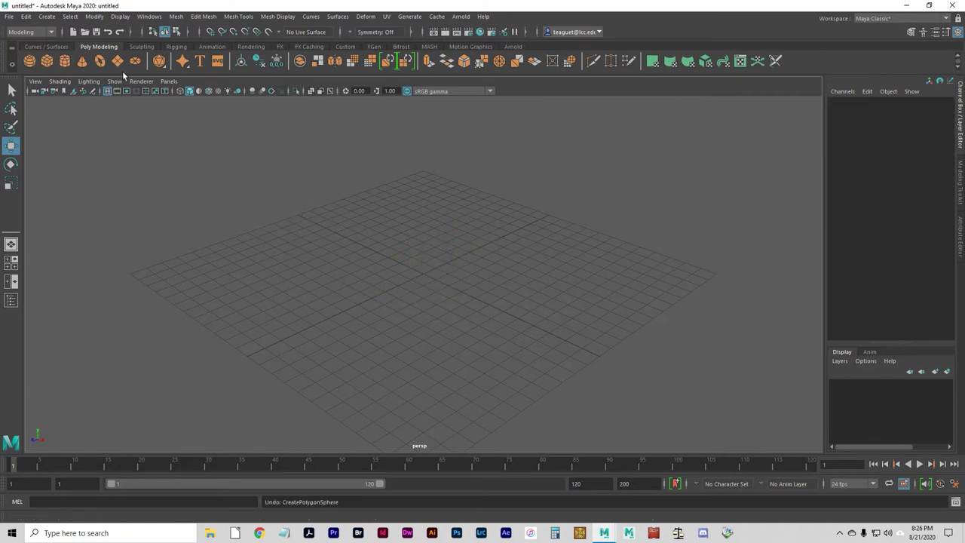
left_click(47, 15)
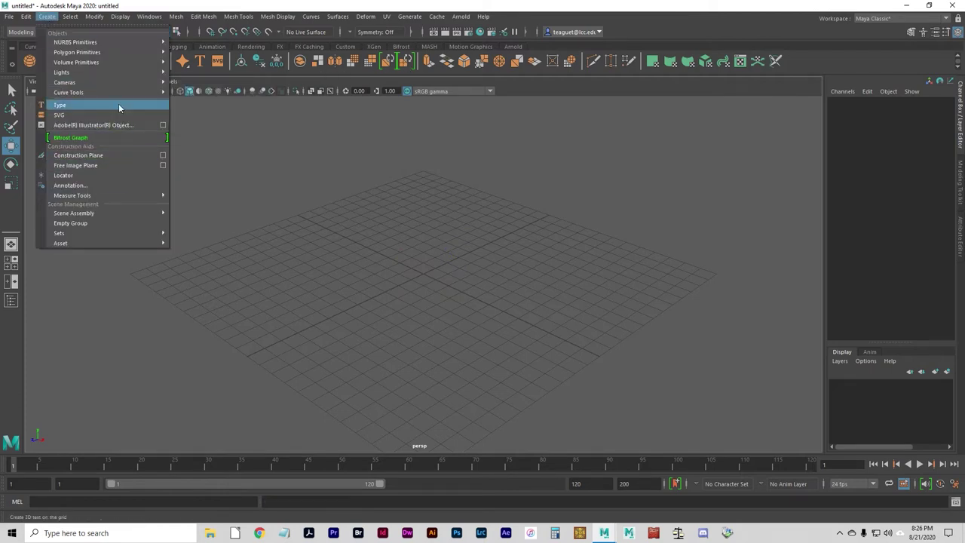
left_click(119, 63)
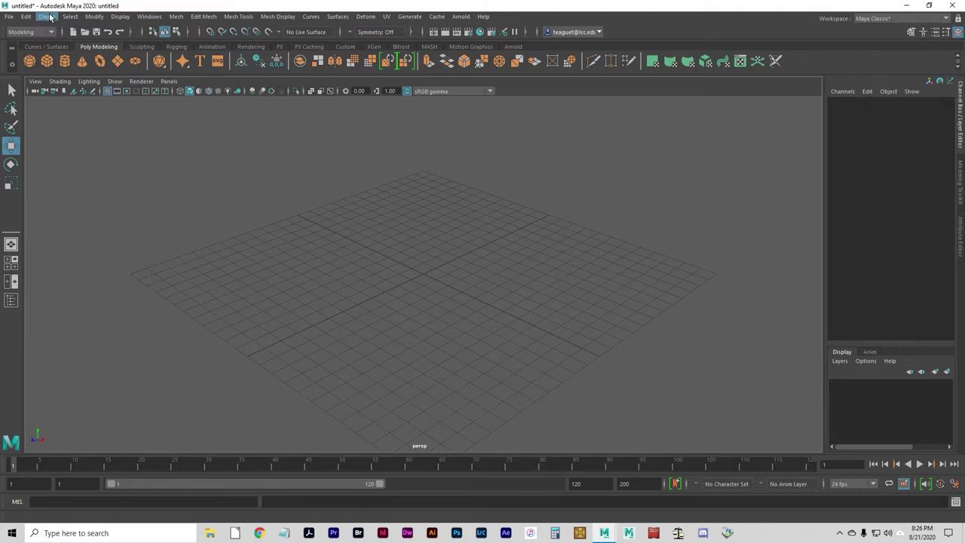
left_click(47, 16)
left_click(105, 81)
- Try creating a polygon sphere and moving it to about -6.44 in Translate X, and undo both actions
left_click(47, 16)
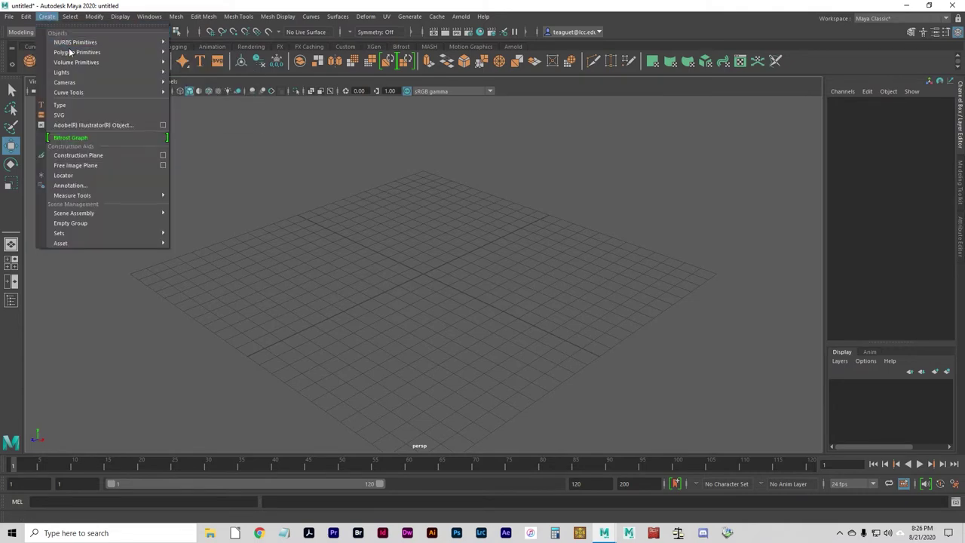
mouse_move(73, 53)
left_click(207, 52)
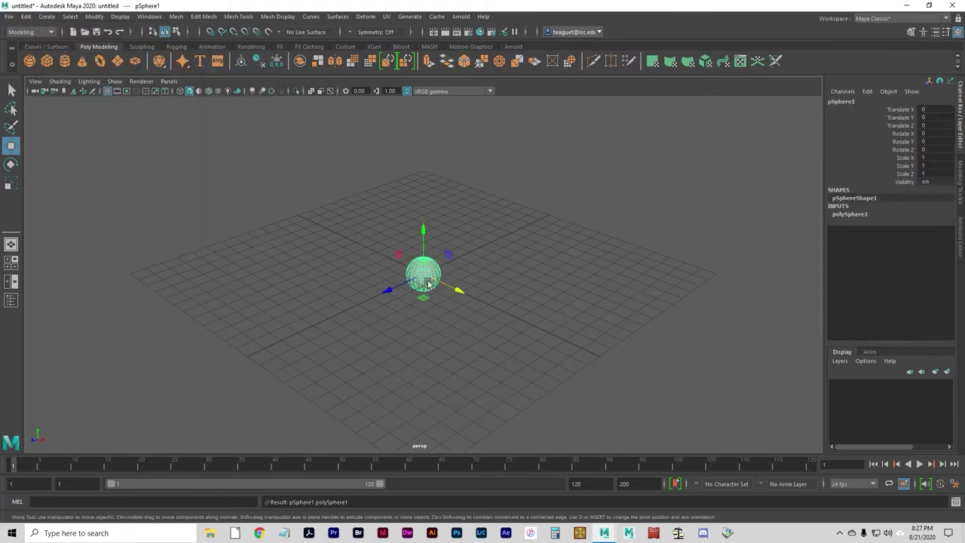
left_click_drag(459, 295, 384, 257)
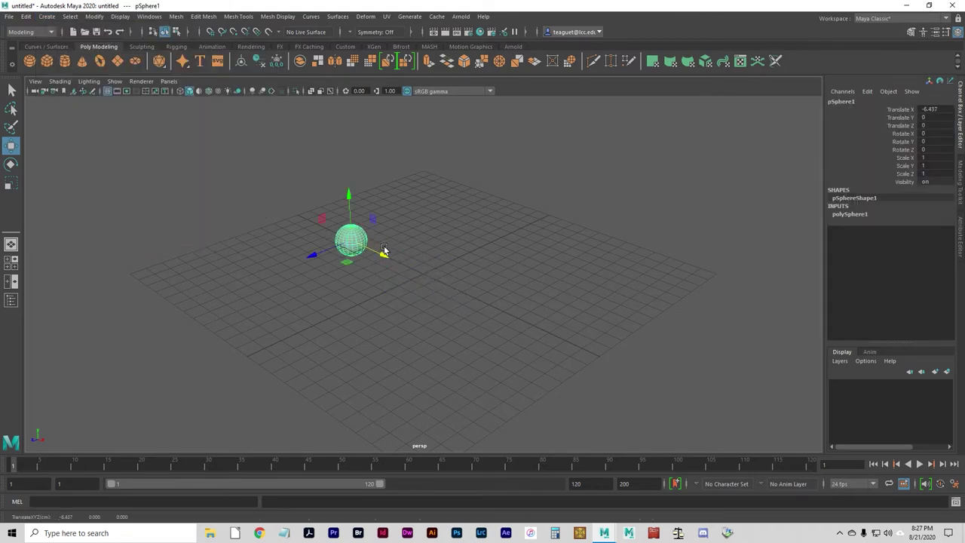
key("ctrl+z")
key("ctrl+z")
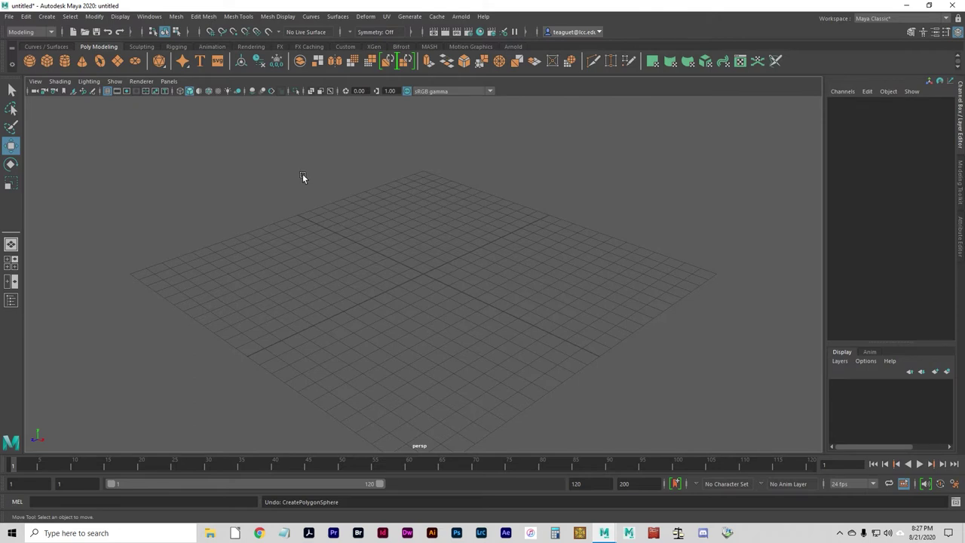
left_click(120, 16)
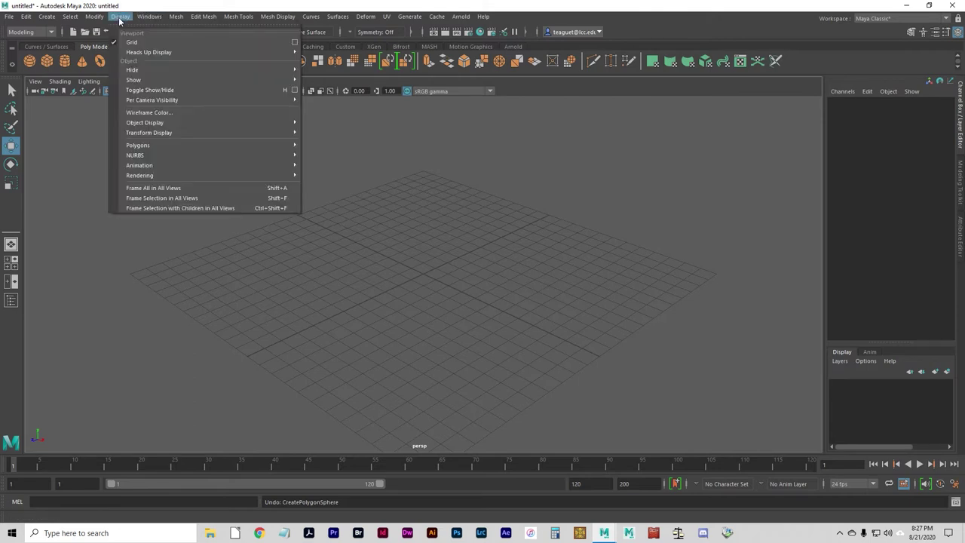
mouse_move(198, 17)
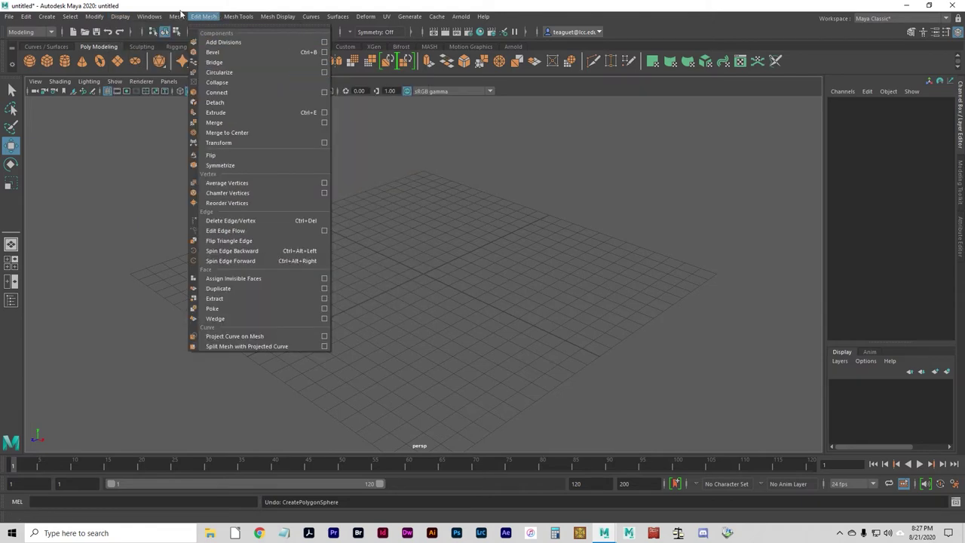
left_click(208, 18)
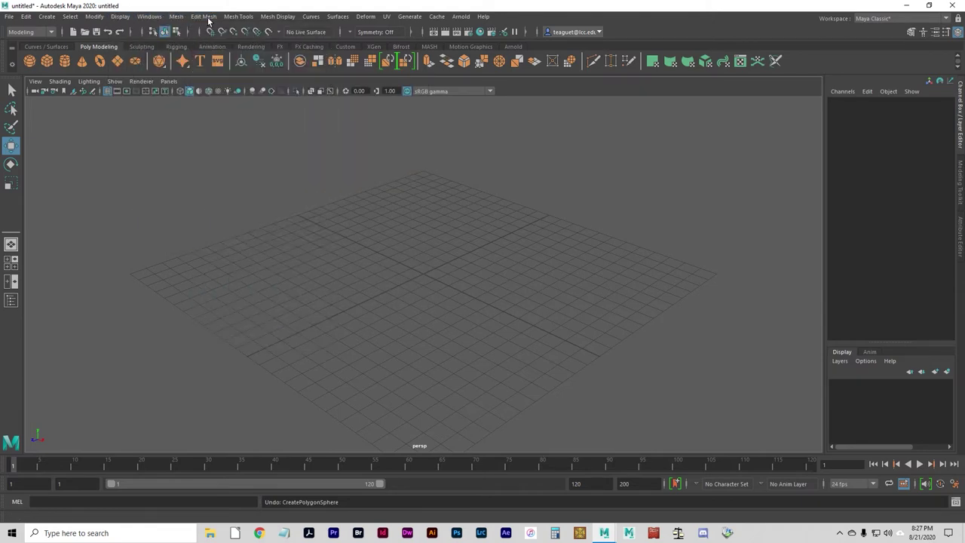
left_click(121, 16)
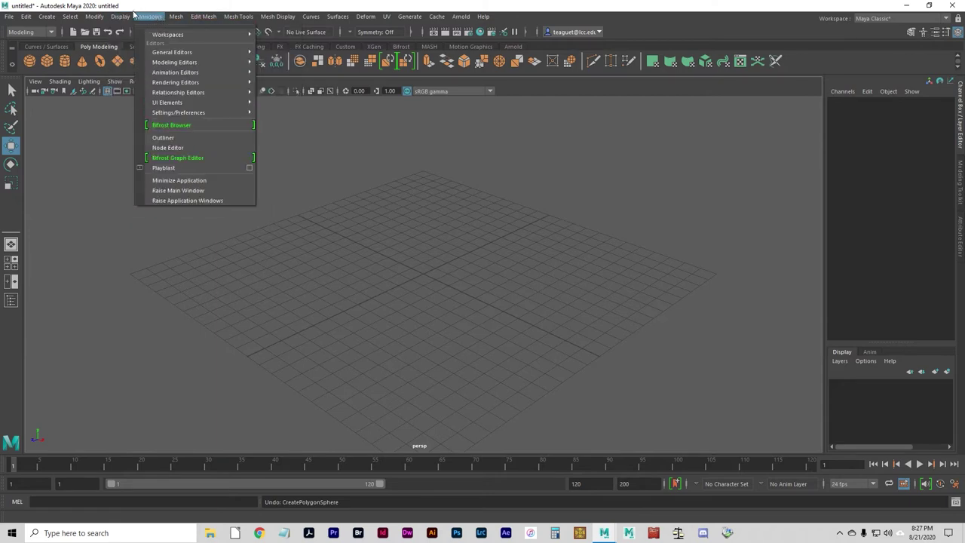
left_click(135, 17)
left_click(121, 16)
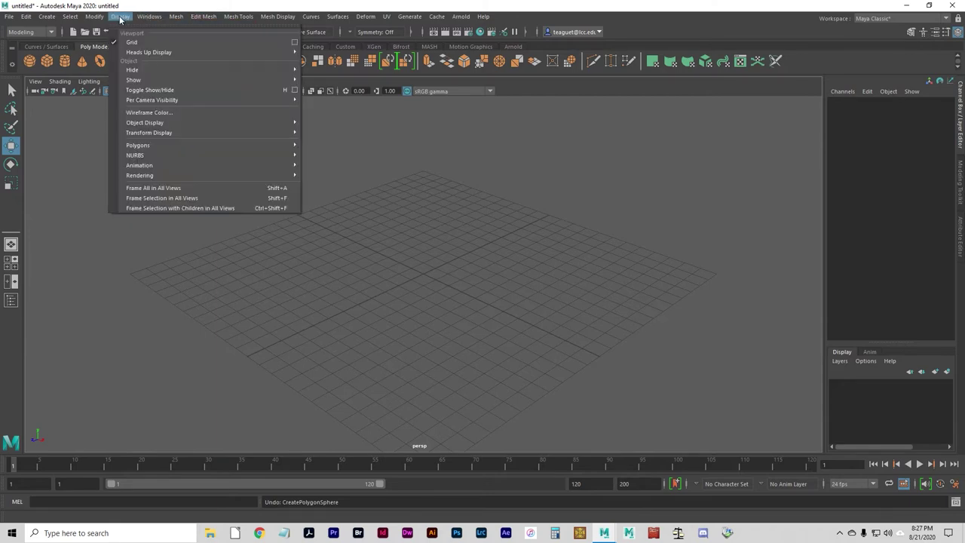
left_click(120, 16)
left_click(120, 16)
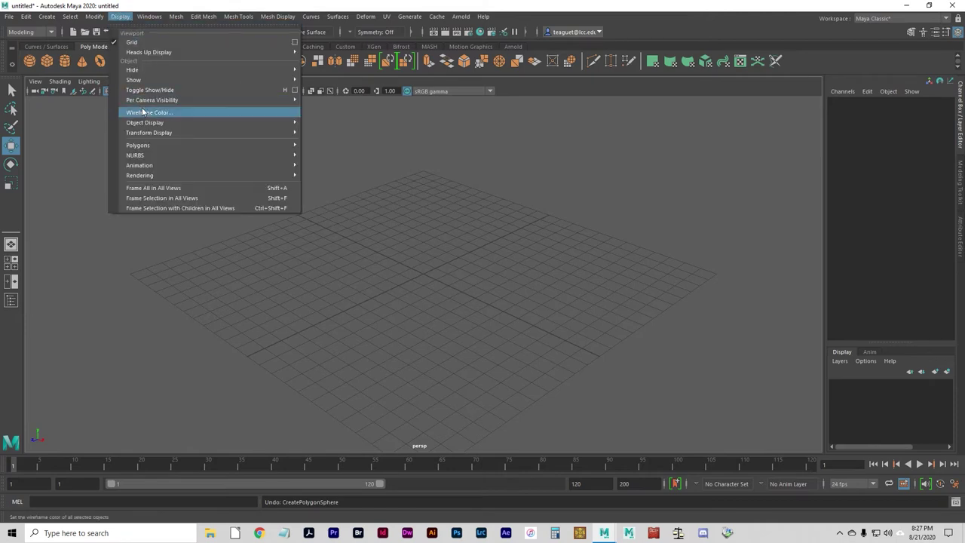
left_click(121, 17)
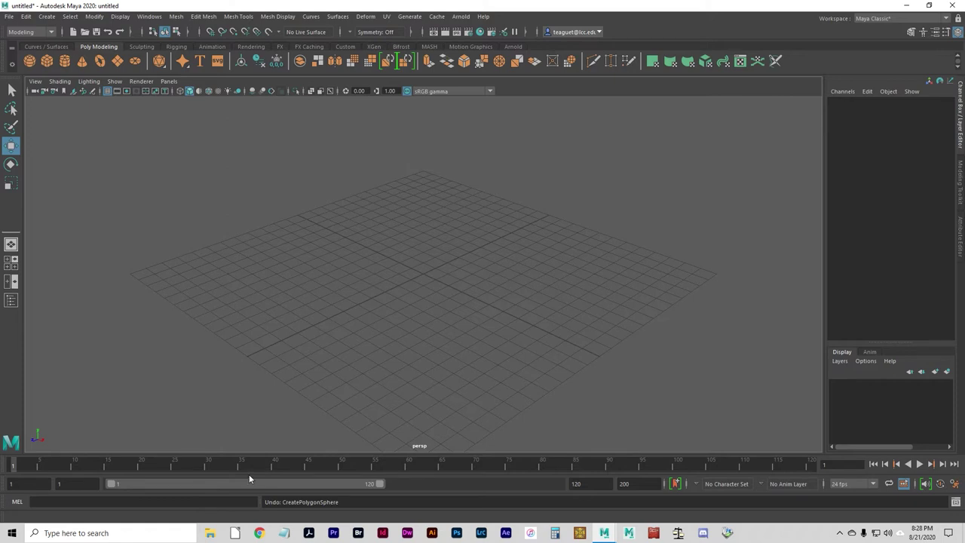
- Tear off the Display menu as a floating window, move it over the viewport grid and close it
left_click(146, 18)
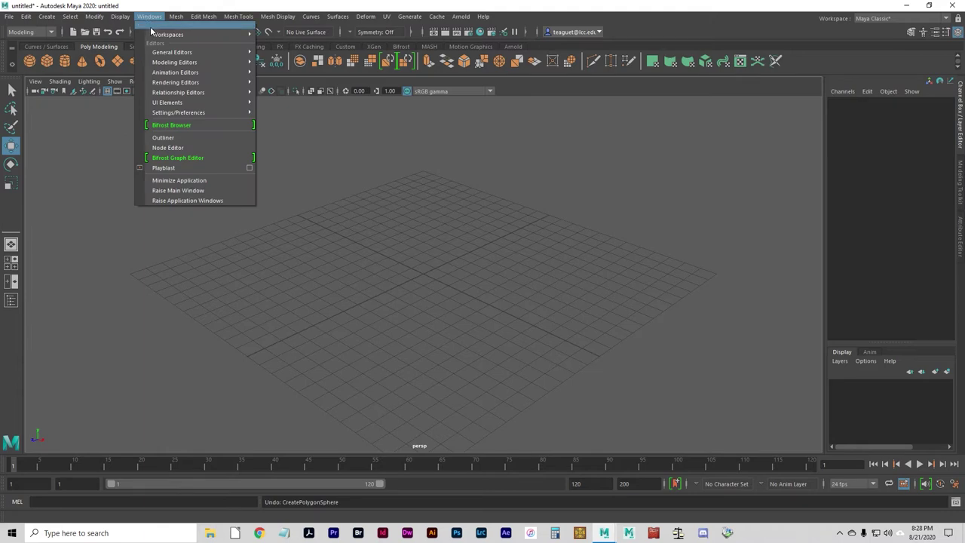
mouse_move(121, 17)
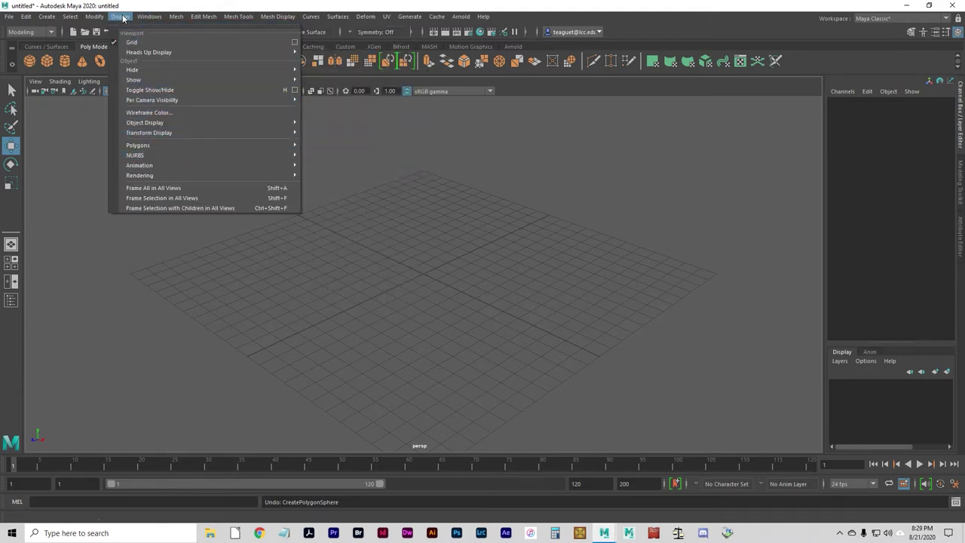
left_click(163, 28)
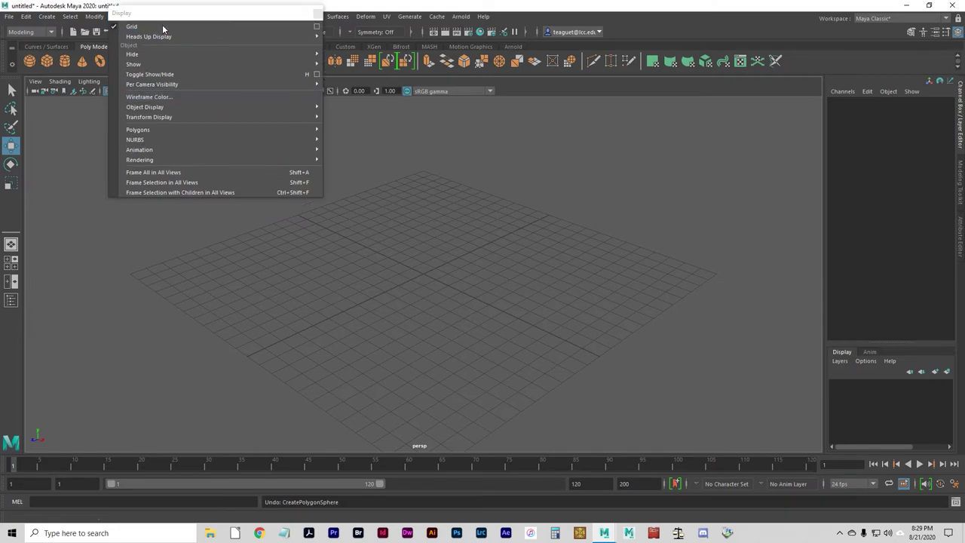
left_click_drag(160, 20, 223, 145)
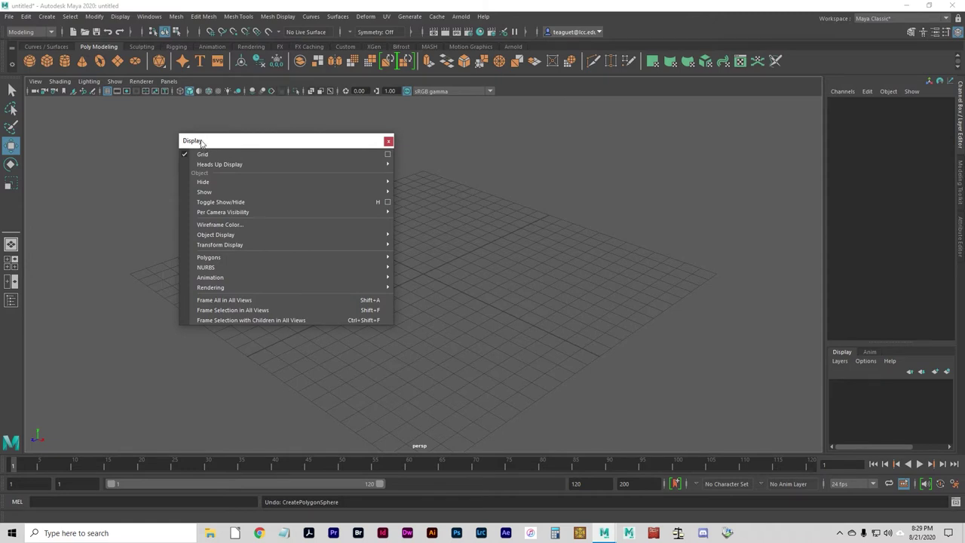
left_click(388, 141)
- Tear off the Windows and Create menus as floating windows, arrange them side by side over the viewport and close both
left_click(149, 16)
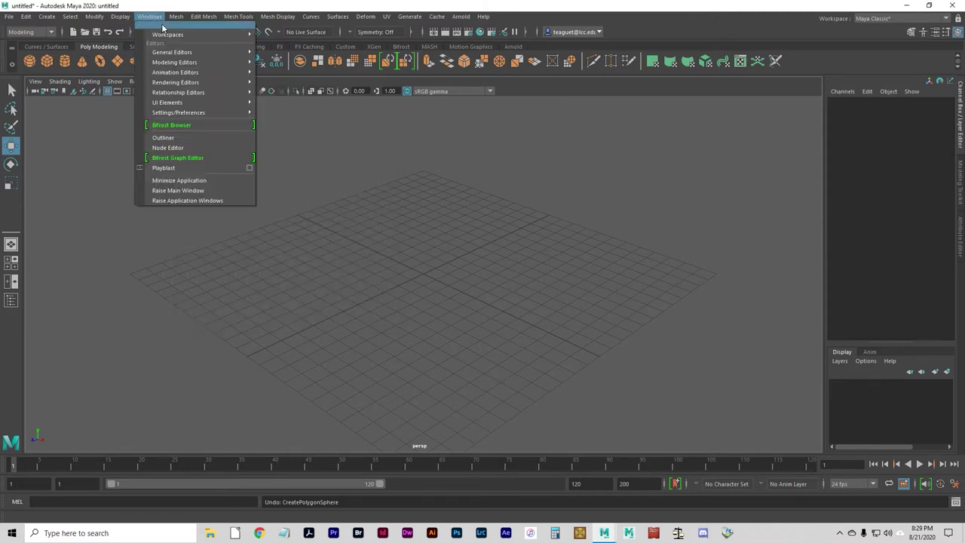
left_click(163, 28)
left_click_drag(186, 7, 641, 158)
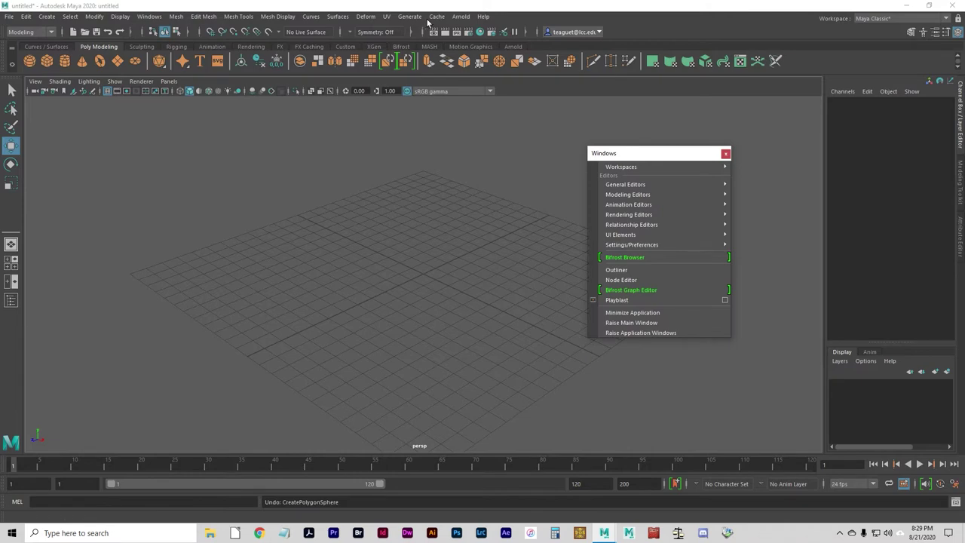
left_click(149, 15)
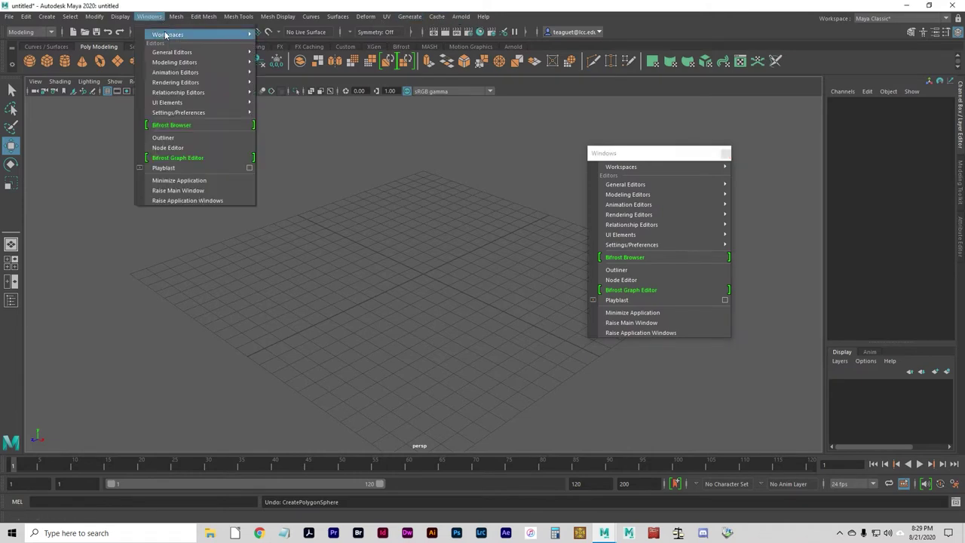
mouse_move(117, 18)
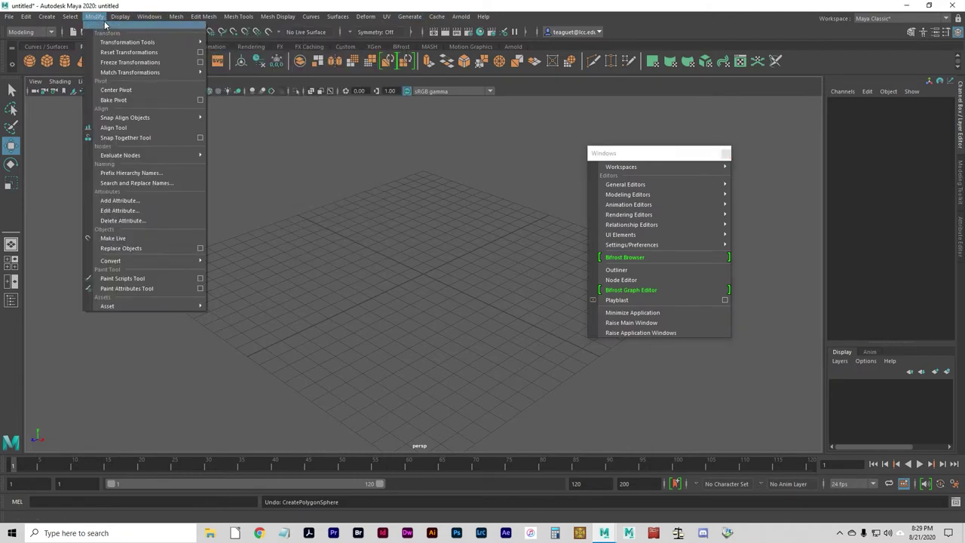
left_click(54, 28)
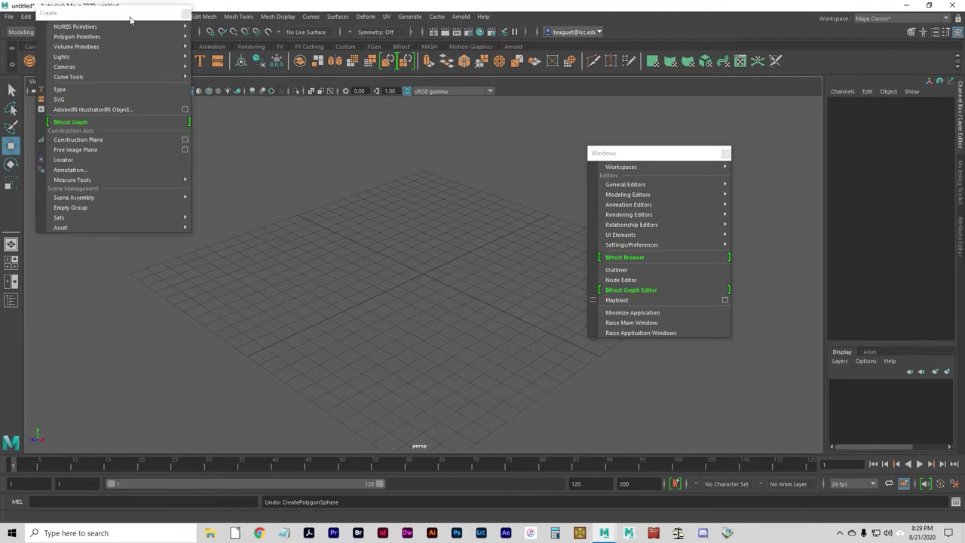
left_click_drag(129, 20, 494, 154)
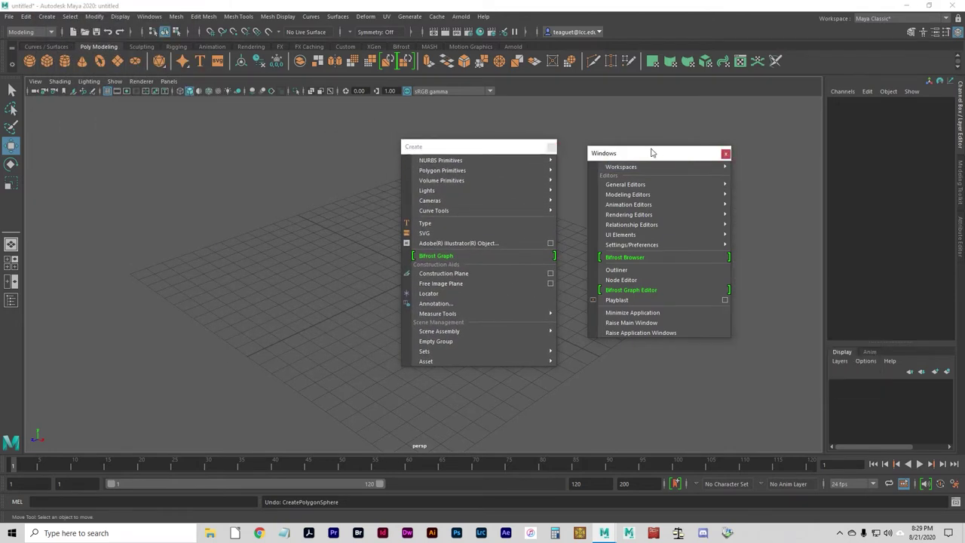
left_click_drag(652, 153, 298, 148)
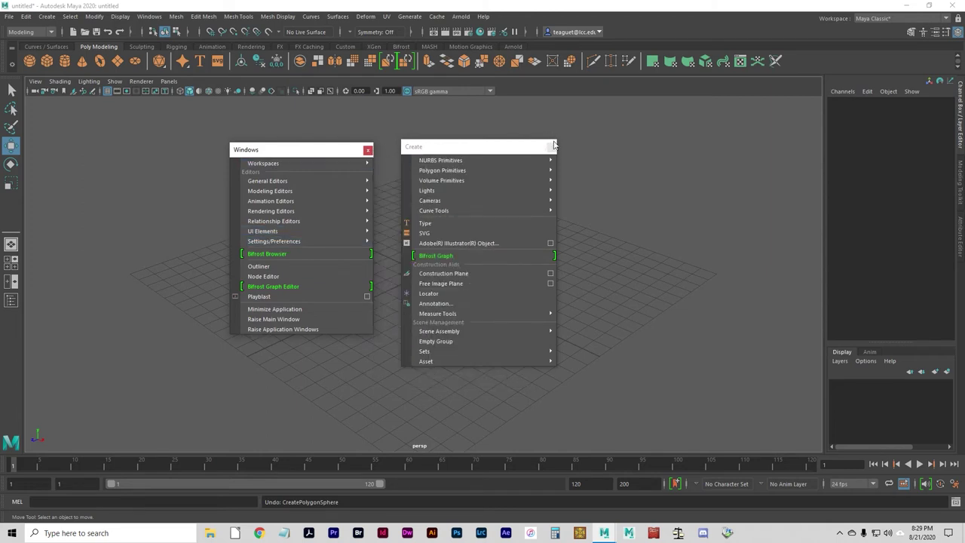
left_click(552, 147)
left_click(367, 149)
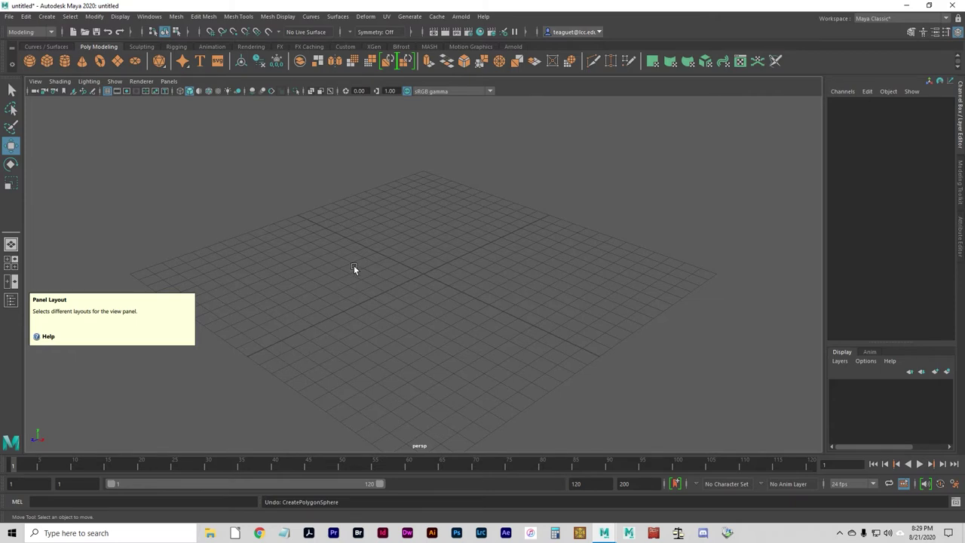
- Bring up the hotbox over the viewport, look through its Windows, Modify and Create entries and dismiss it
key("space")
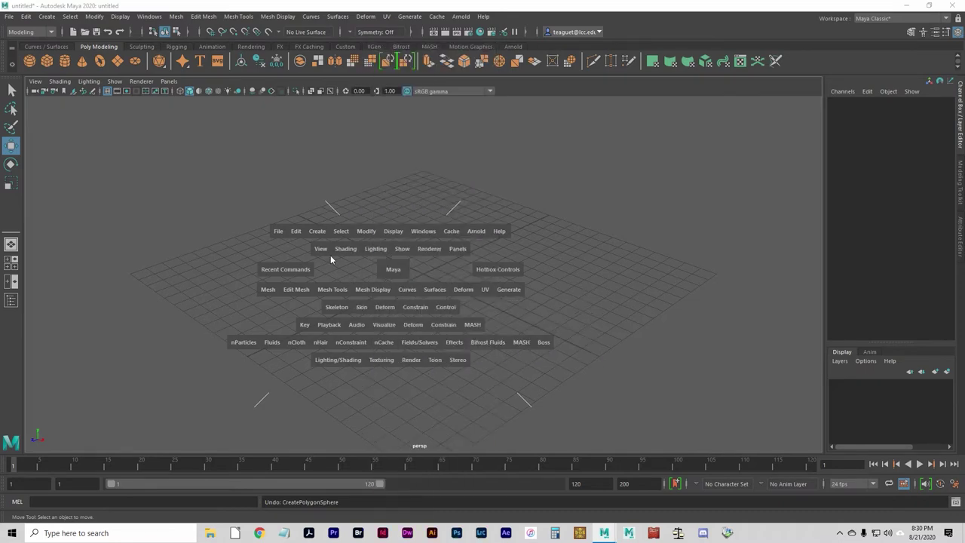
left_click(414, 233)
left_click(366, 232)
left_click(317, 231)
key("space")
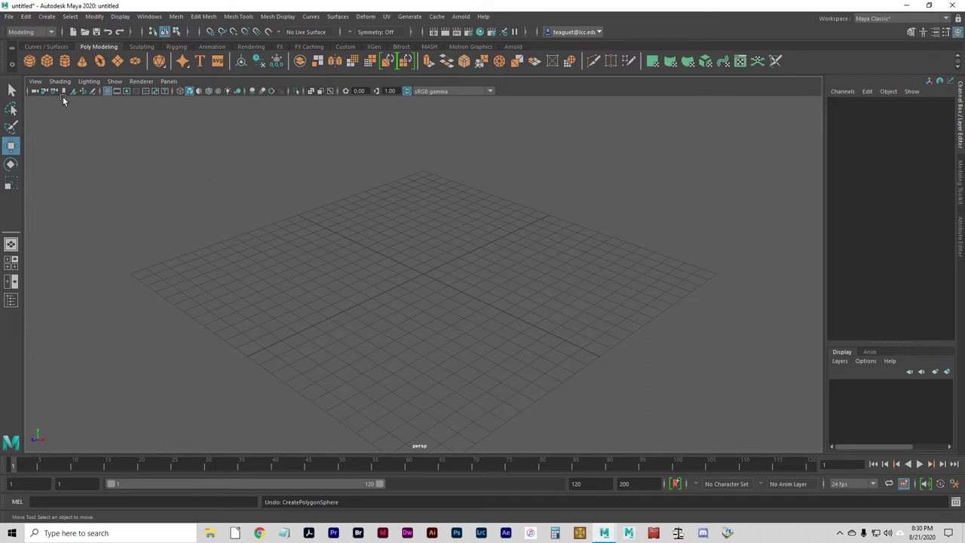
- Examine the available menu sets while keeping Modeling as the active one
left_click(31, 34)
left_click(31, 34)
left_click(31, 34)
left_click(31, 34)
left_click(31, 34)
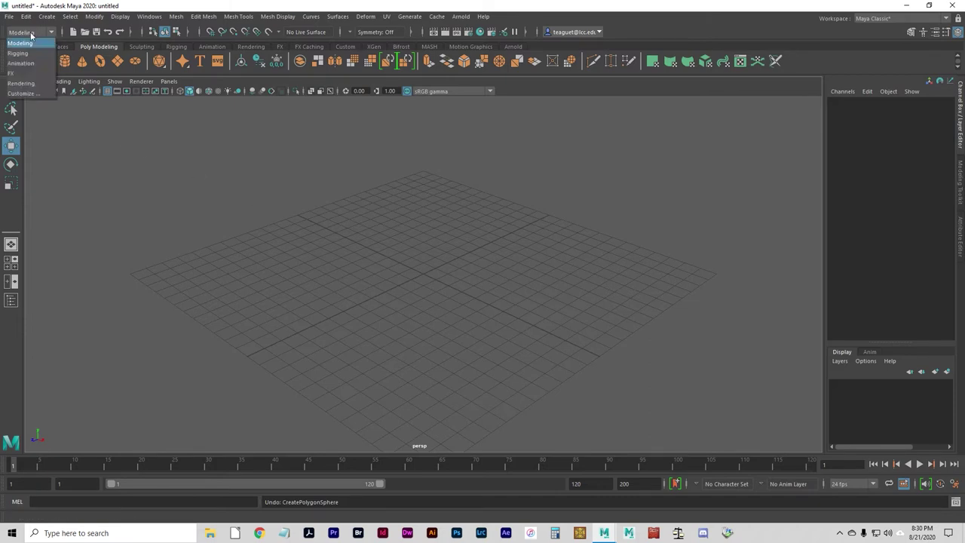
left_click(31, 33)
left_click(30, 34)
left_click(30, 32)
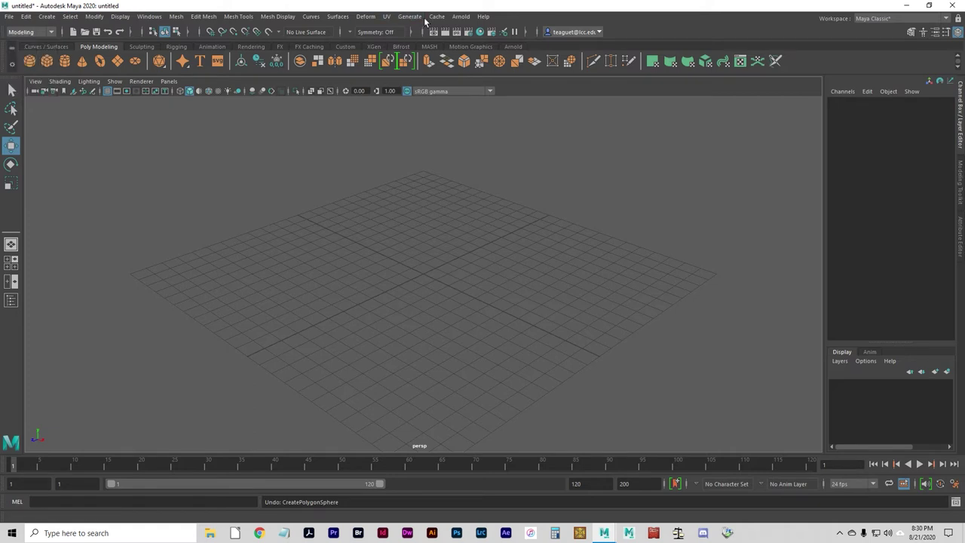
left_click(30, 32)
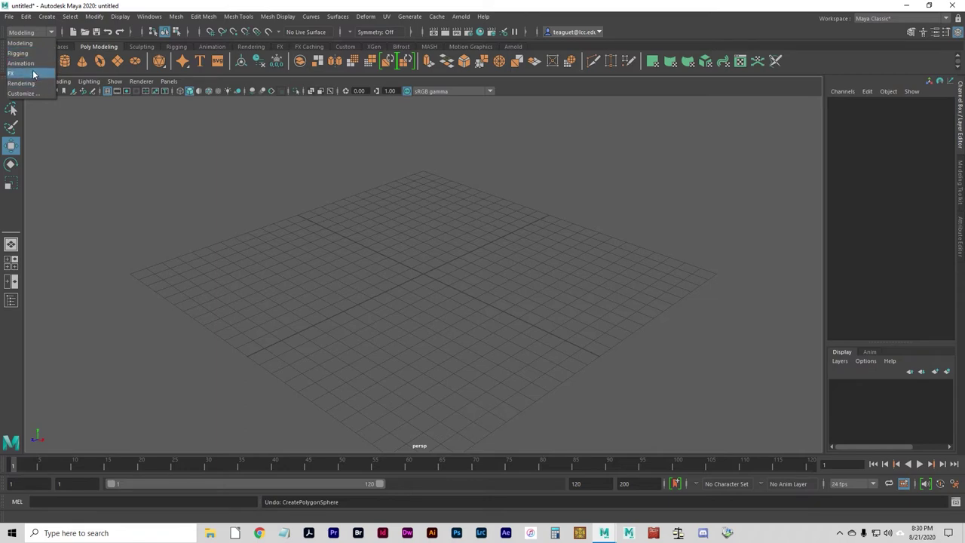
left_click(38, 44)
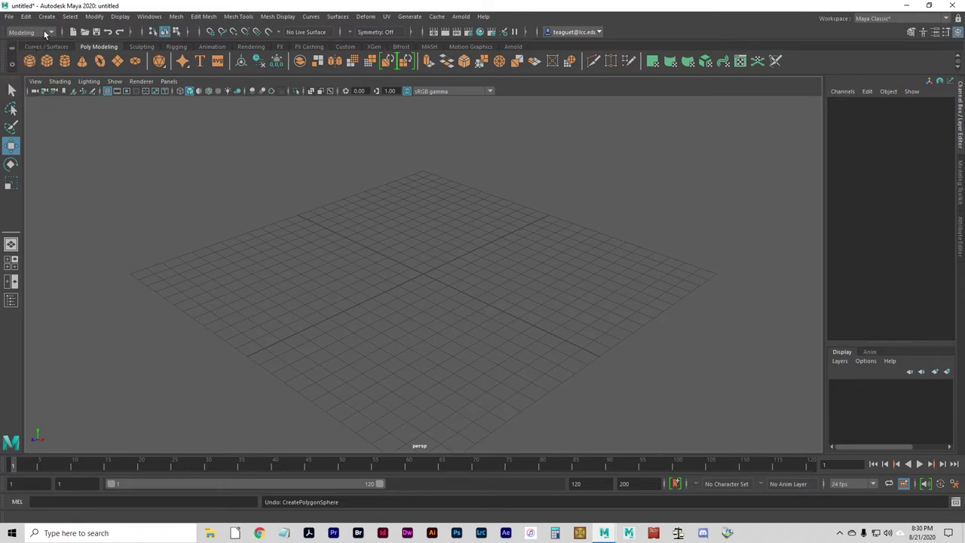
left_click(32, 33)
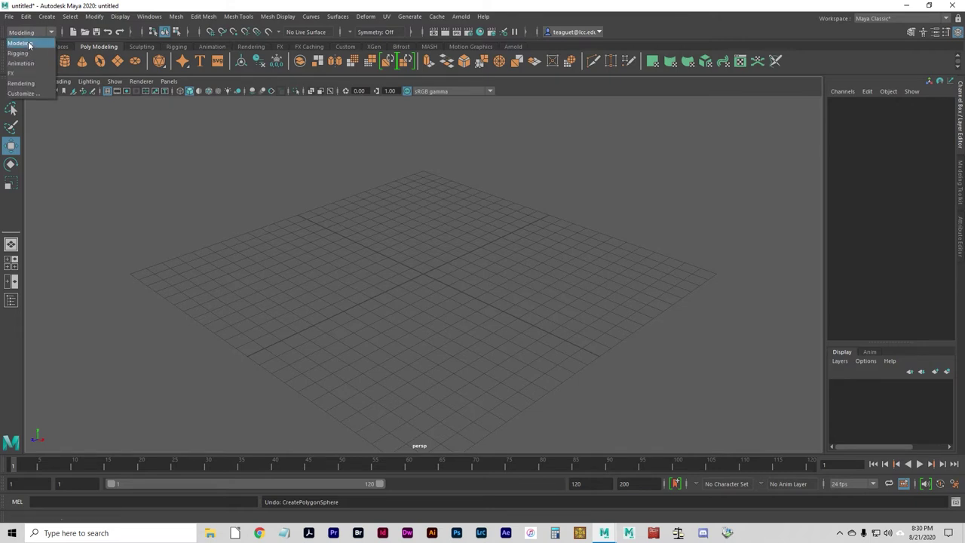
left_click(30, 34)
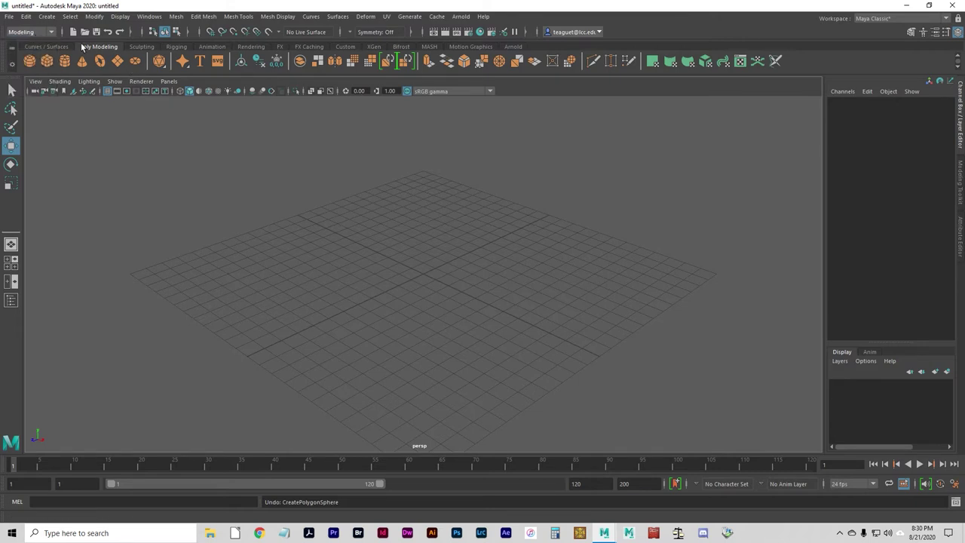
left_click(48, 32)
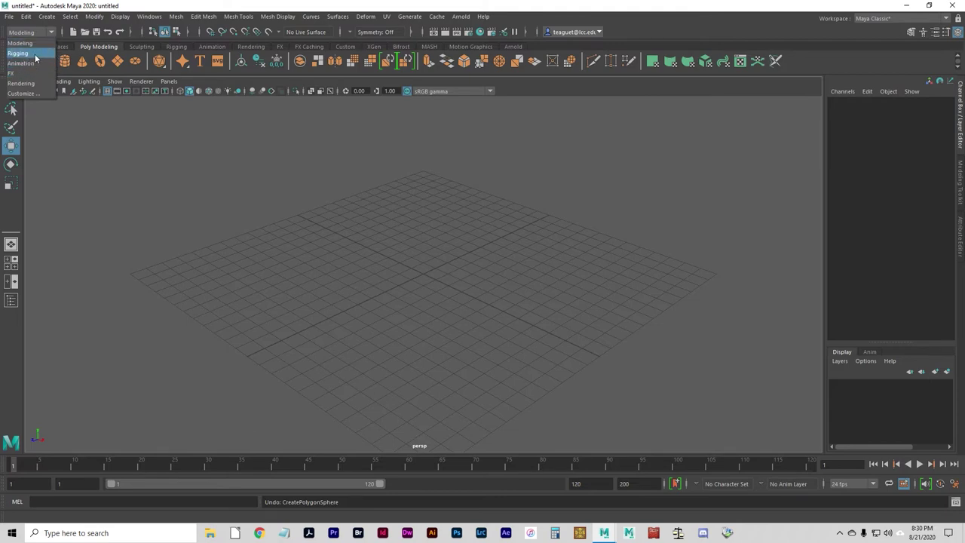
left_click(22, 42)
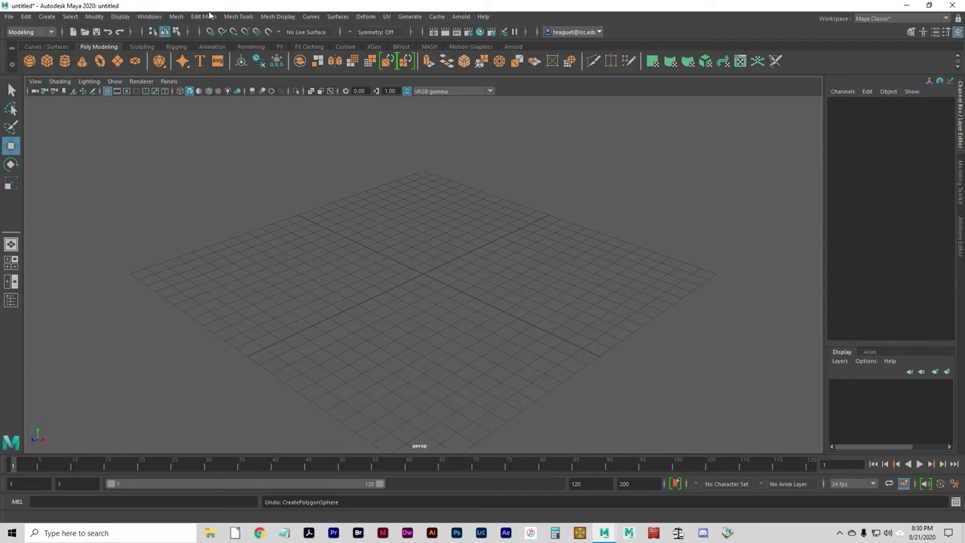
- Switch the menu set to Rigging and Animation to compare their menus, and return to Modeling
left_click(34, 32)
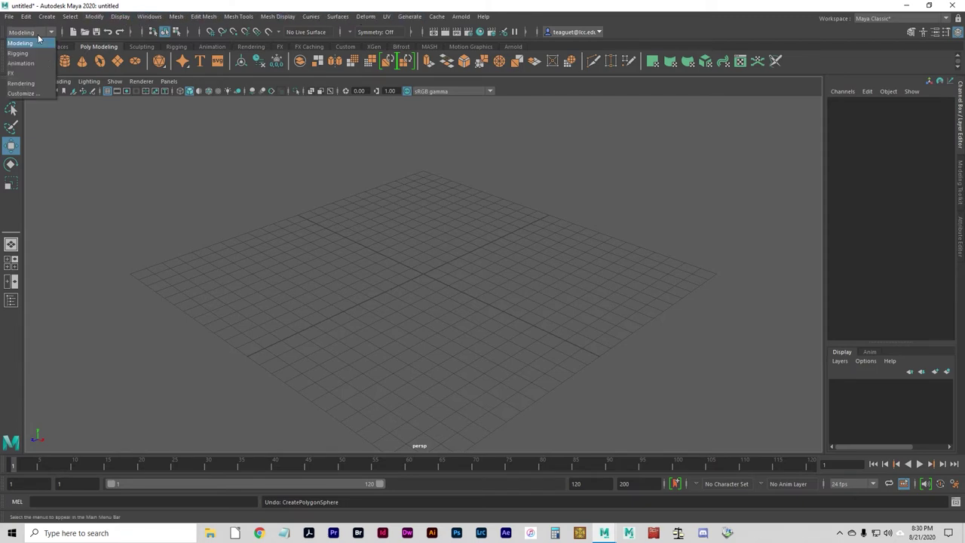
left_click(22, 54)
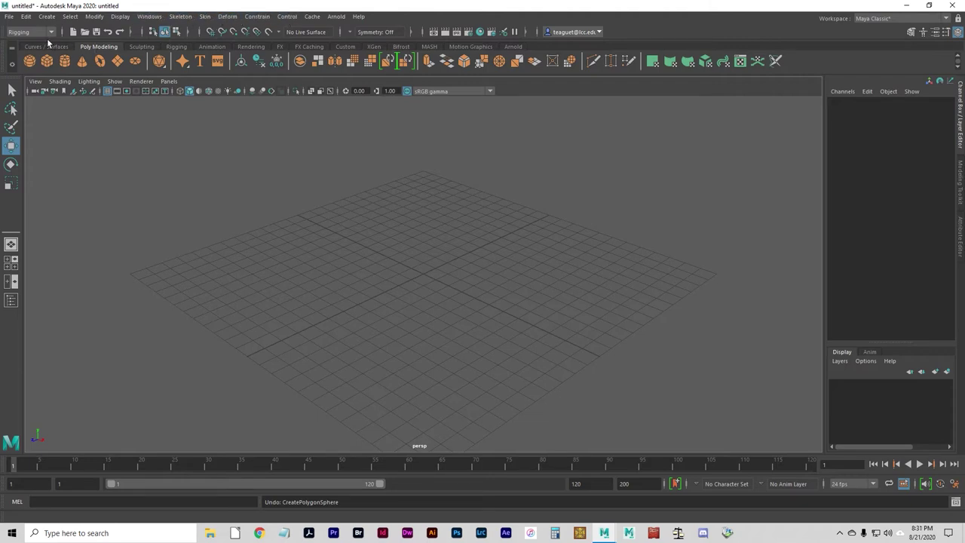
left_click(30, 31)
left_click(22, 64)
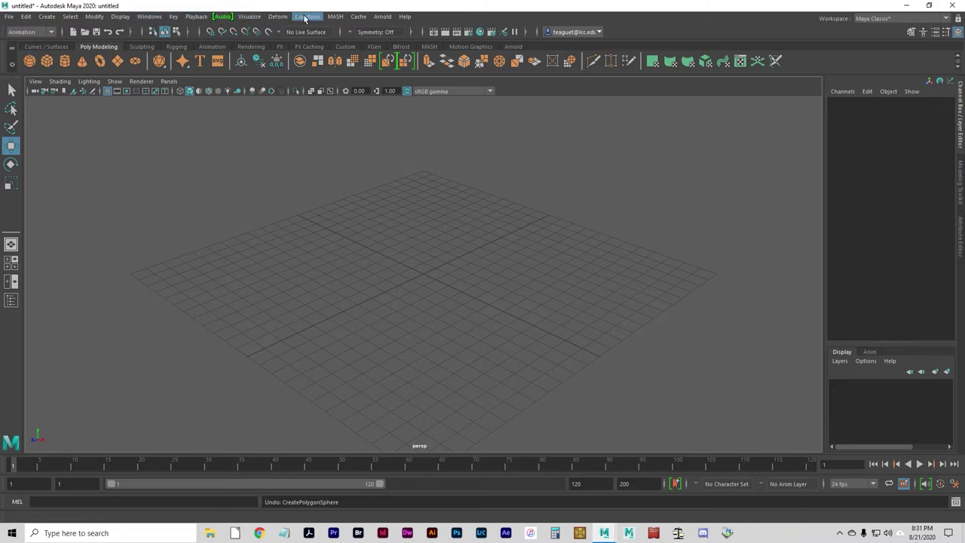
left_click(30, 31)
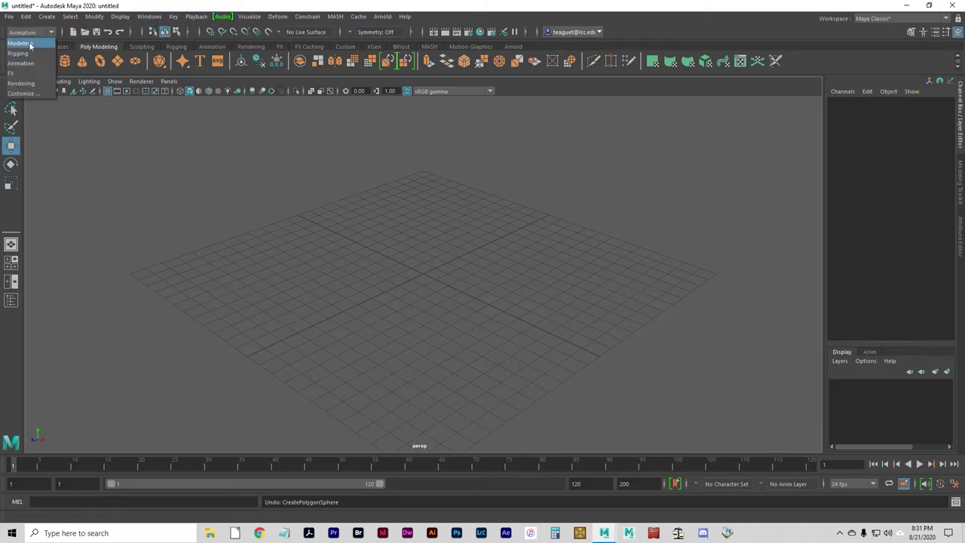
left_click(42, 46)
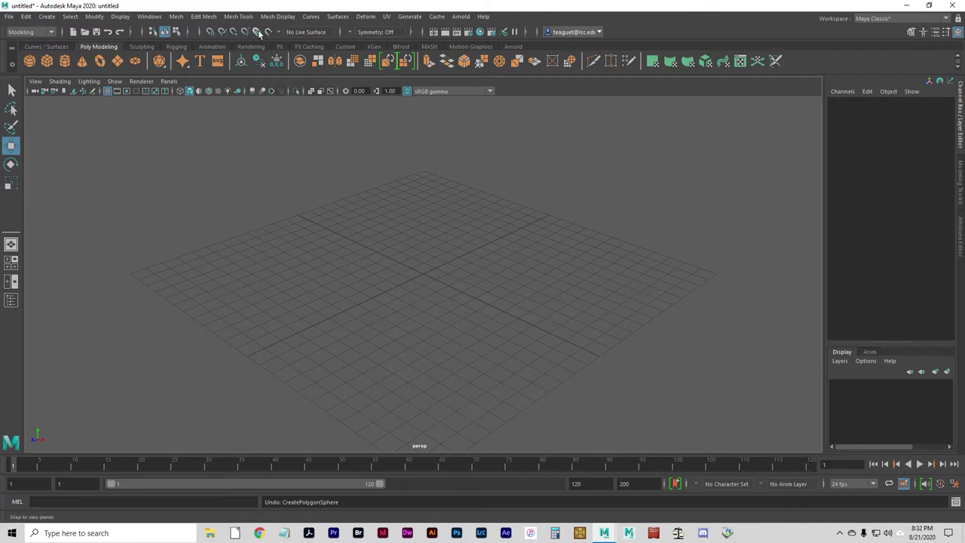
- Try component selection mode and the four-view layout, returning to object selection and the single perspective view
left_click(178, 32)
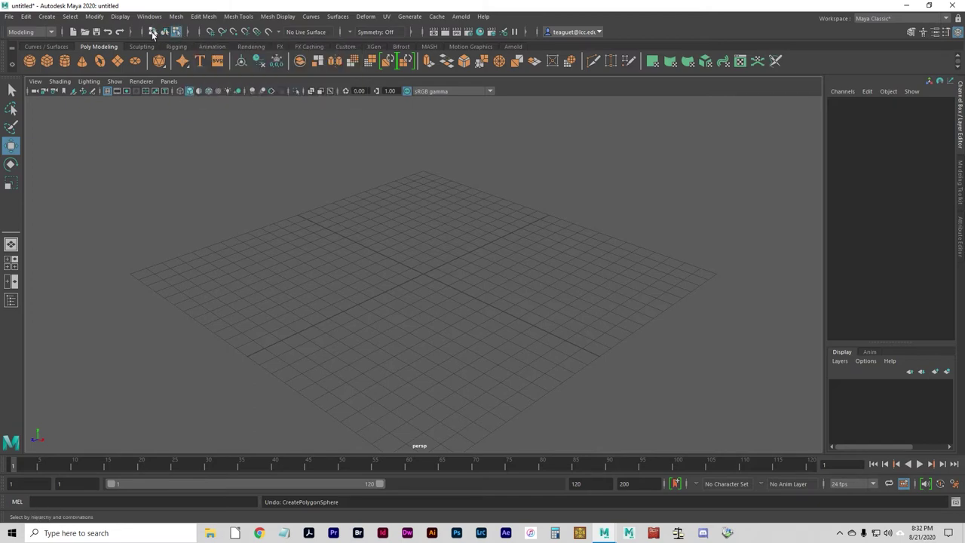
left_click(164, 33)
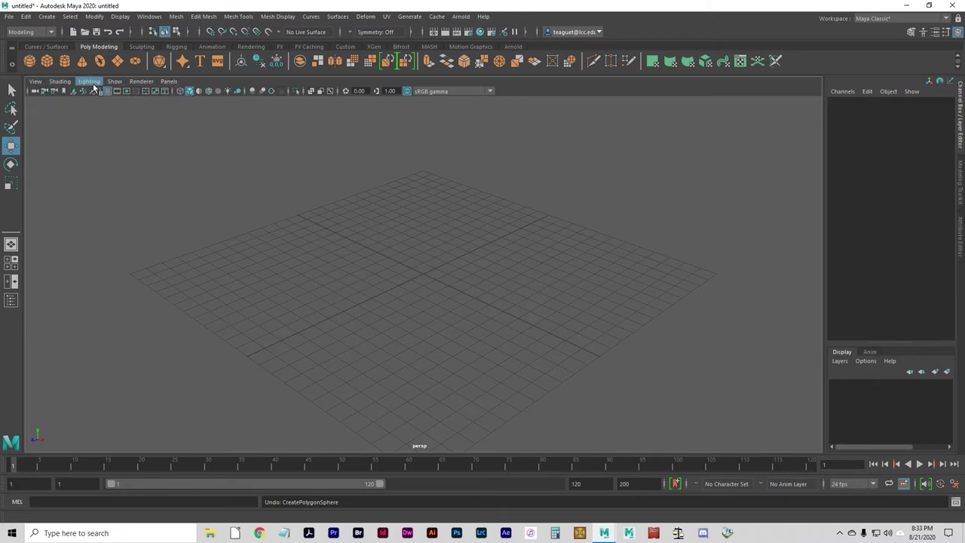
left_click(12, 269)
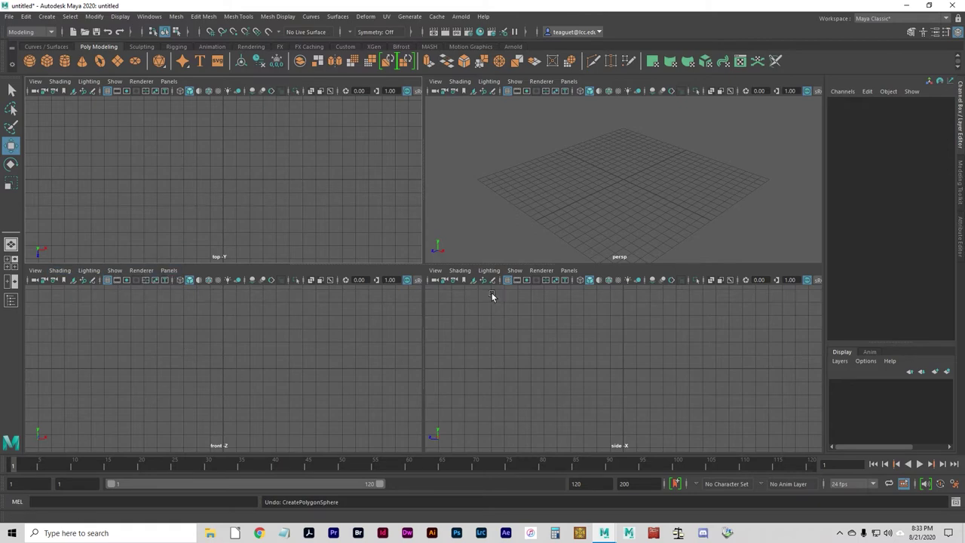
left_click(10, 243)
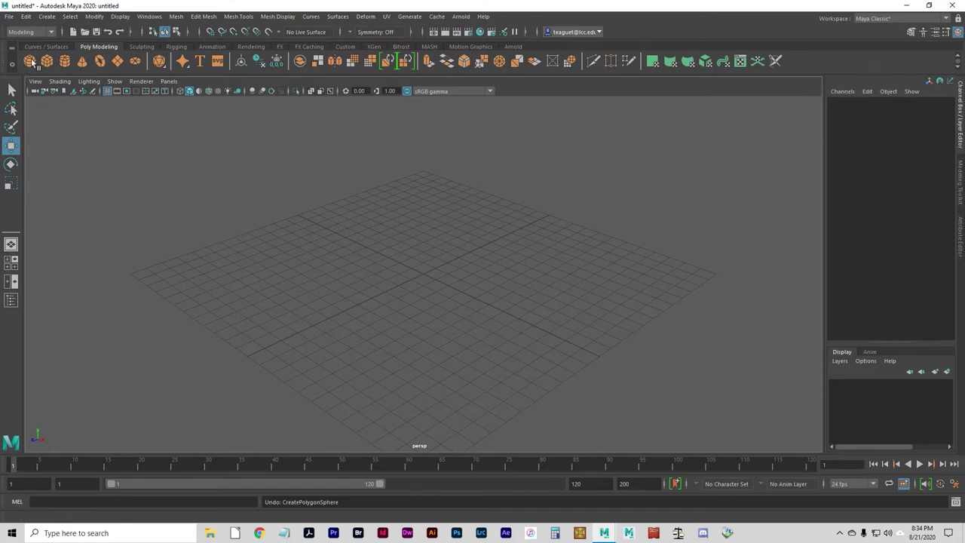
- Create a polygon sphere at the origin
key("g")
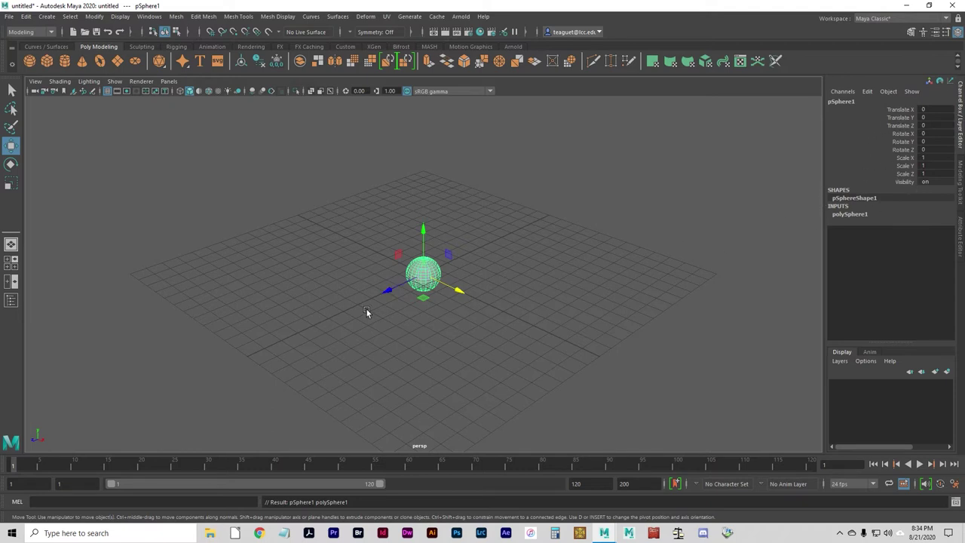
- Move the sphere along X to about -9.38 and create a polygon cube at the origin, trying the selection of each
left_click_drag(457, 291, 349, 239)
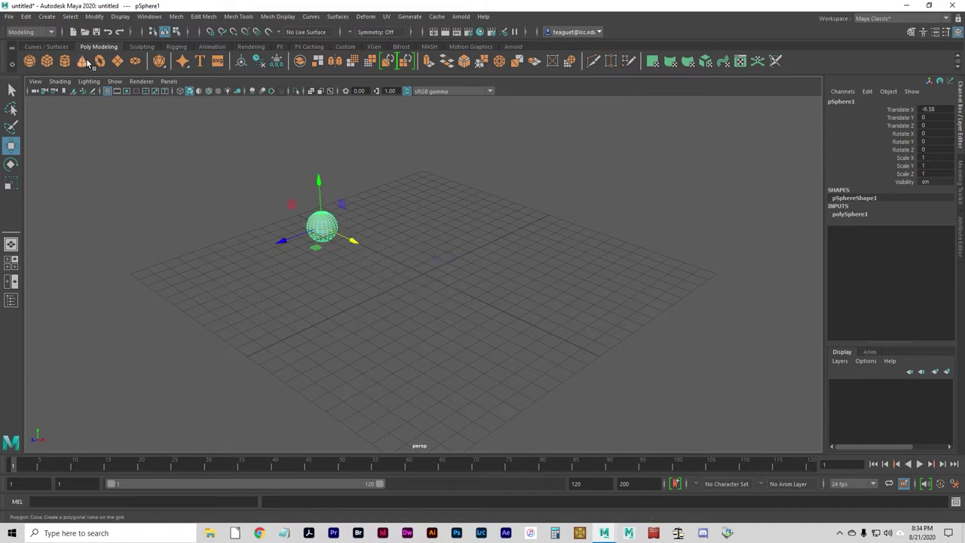
left_click(46, 61)
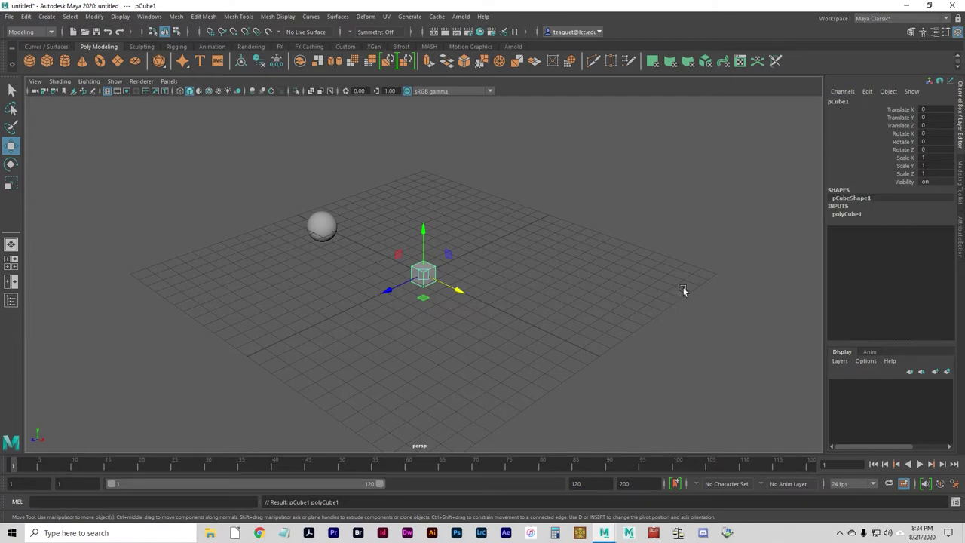
left_click(314, 226)
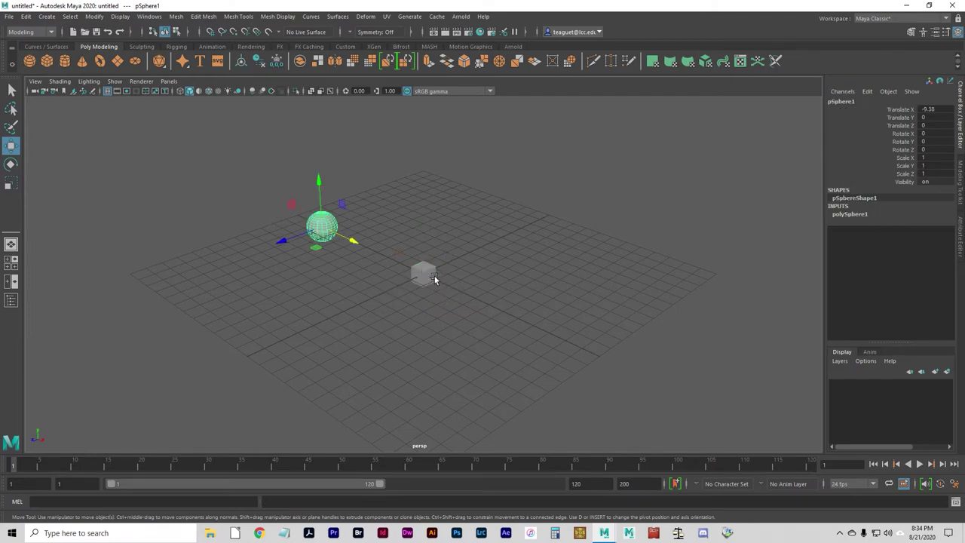
left_click(421, 276)
key("ctrl+z")
left_click(426, 277)
- Undo back through the cube, the sphere's move and the sphere's creation to empty the scene
key("ctrl+z")
key("ctrl+z")
key("ctrl+z")
key("ctrl+z")
key("ctrl+z")
key("ctrl+z")
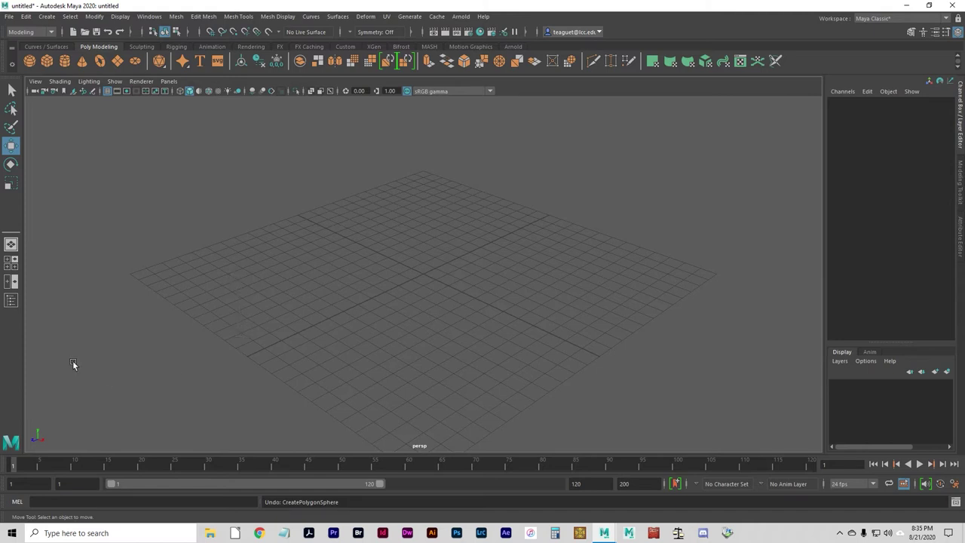
- Cycle through the Select, Move, Rotate and Scale tools in the empty scene
key("q")
key("w")
key("e")
key("r")
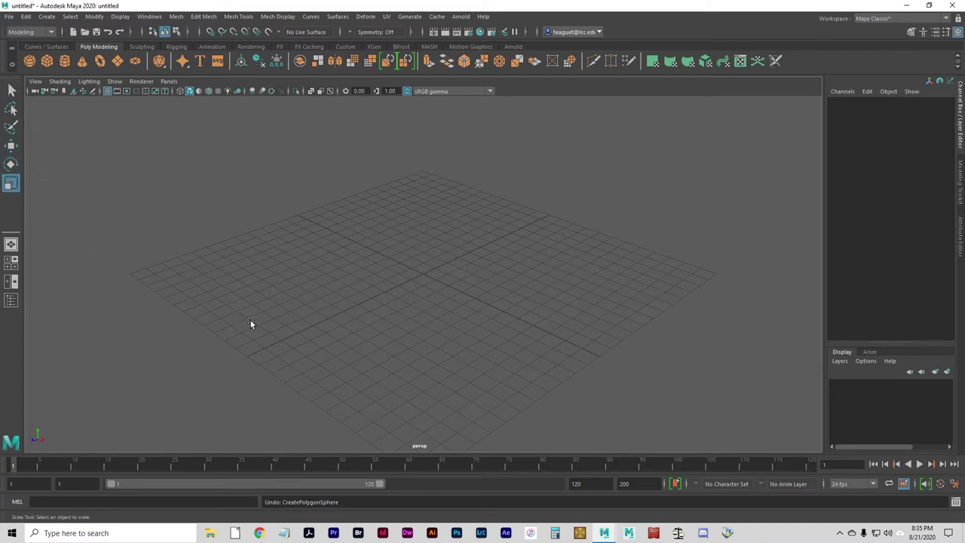
- Create a polygon torus at the origin, try the Show Manipulator tool on it, and deselect it with the Move tool active
left_click(100, 61)
key("t")
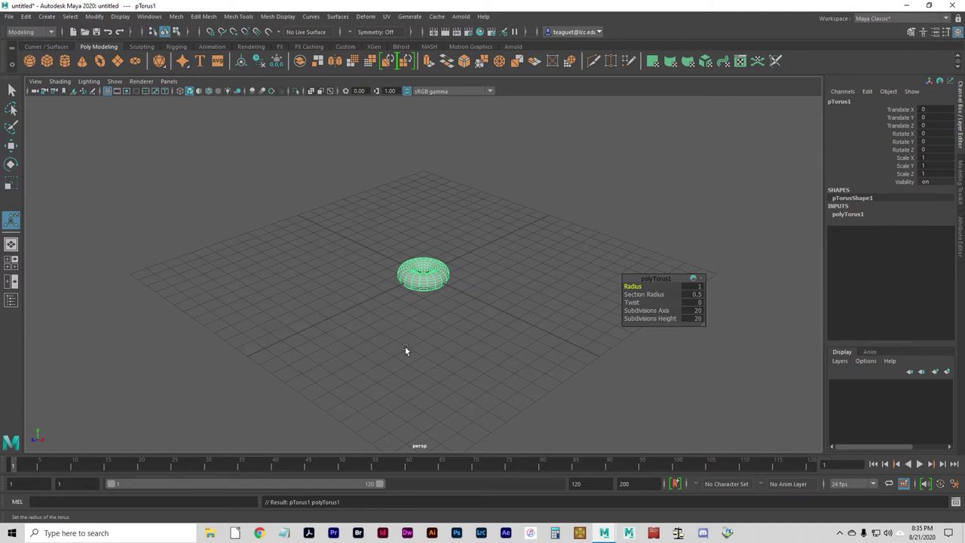
left_click(466, 294)
key("w")
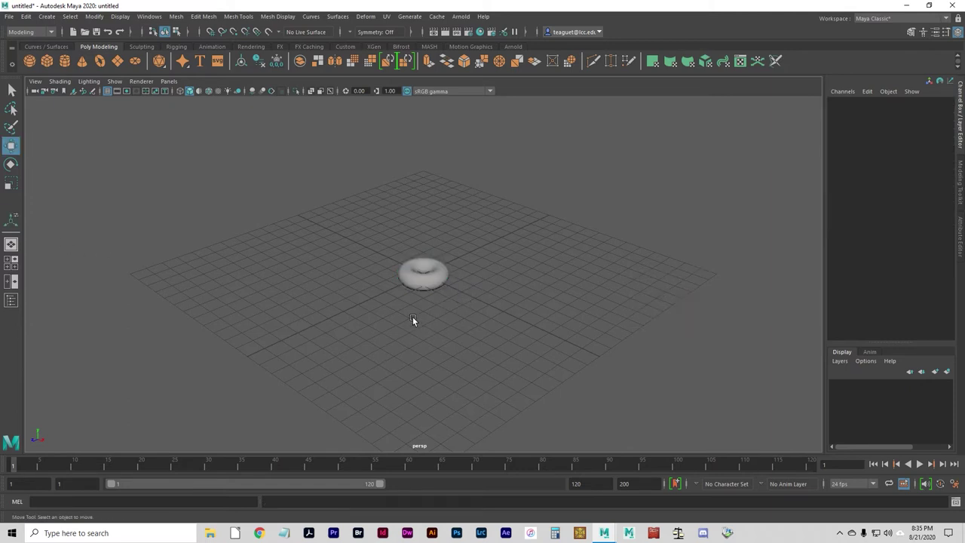
- Nudge the torus to about 0.039 in X and compare the Show Manipulator and Move tools on it
left_click(422, 276)
left_click_drag(457, 291, 451, 287)
key("t")
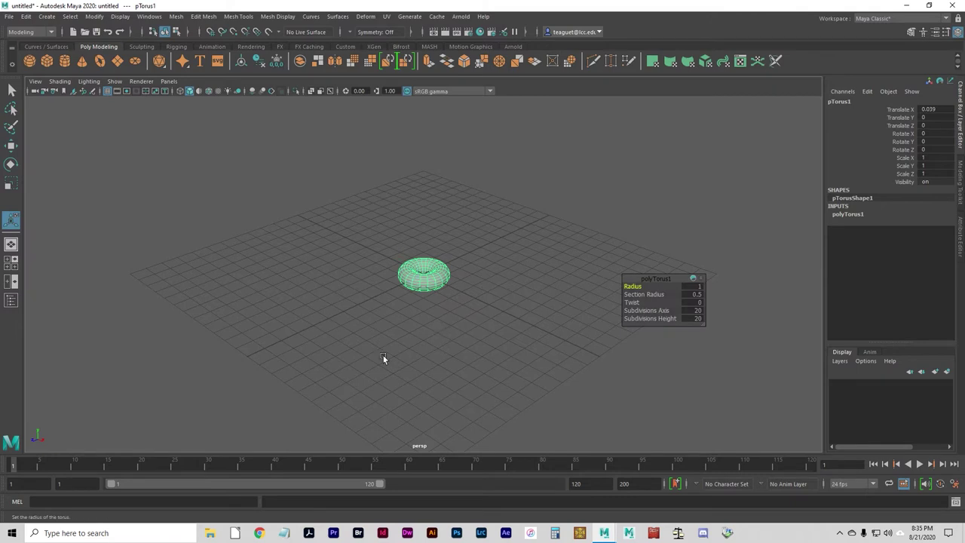
key("w")
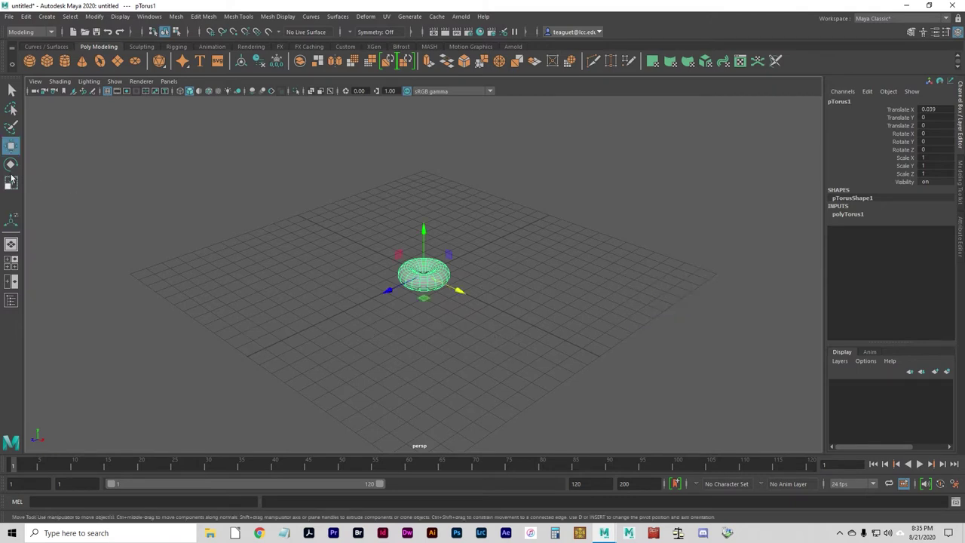
left_click(10, 218)
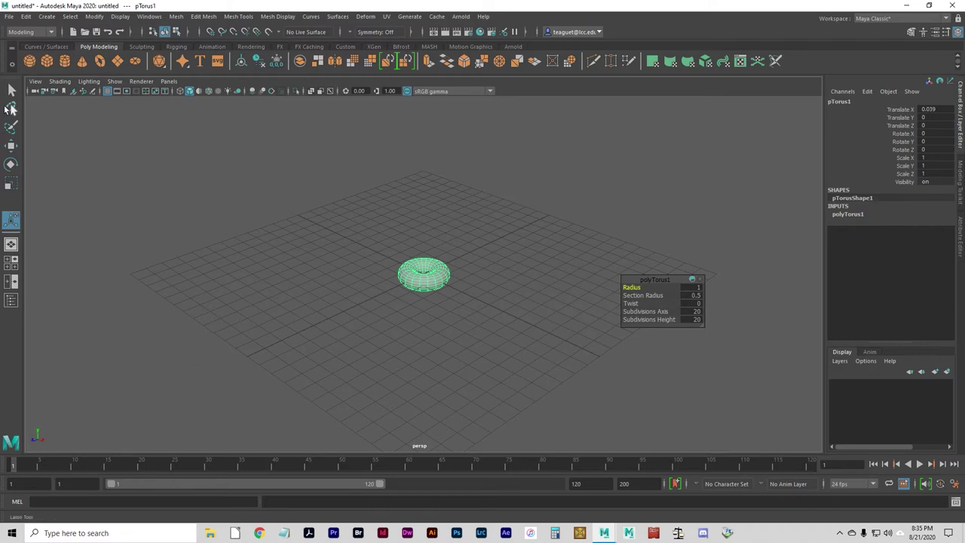
left_click(10, 163)
left_click(10, 145)
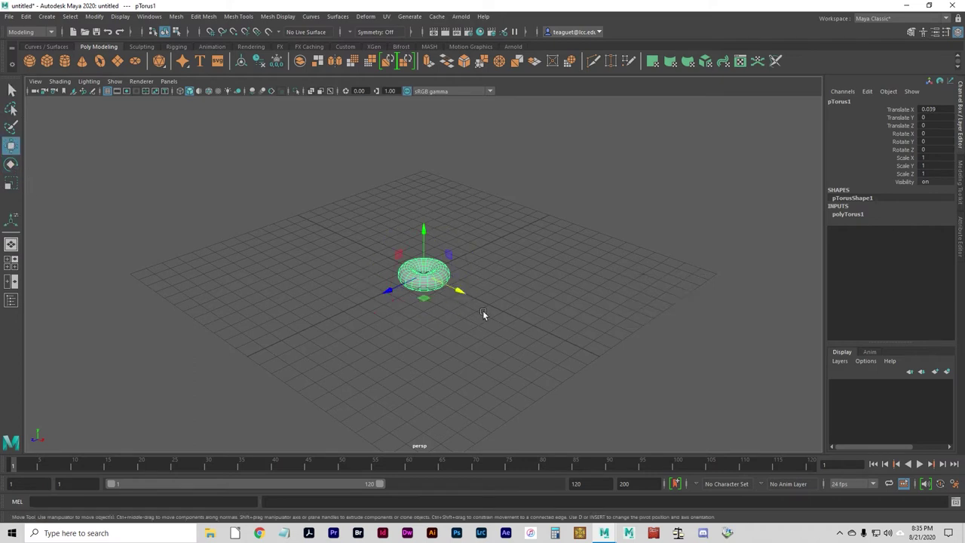
- Try sliding the torus along its axes, undo the Z move, and set it at about 0.116 in X
left_click_drag(465, 296, 323, 307)
key("ctrl+z")
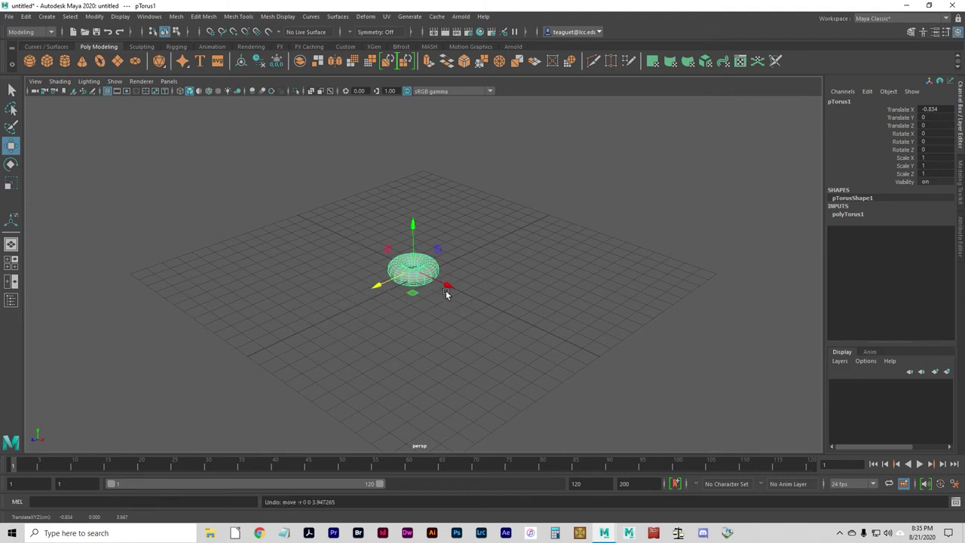
left_click_drag(445, 293, 471, 318)
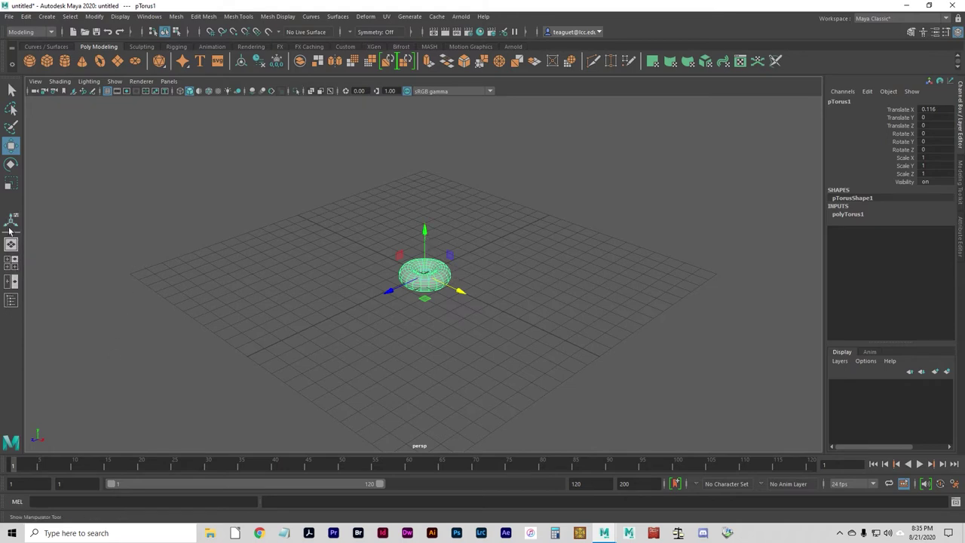
- Compare the four-view and front/perspective layouts, show the Outliner, and return to the single perspective view
left_click(11, 262)
left_click(10, 246)
left_click(12, 281)
left_click(11, 300)
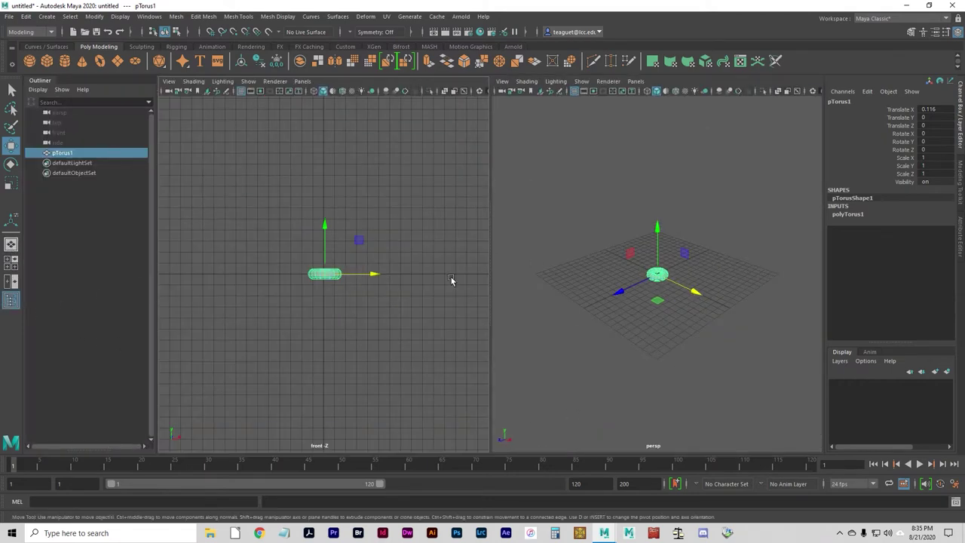
left_click(11, 262)
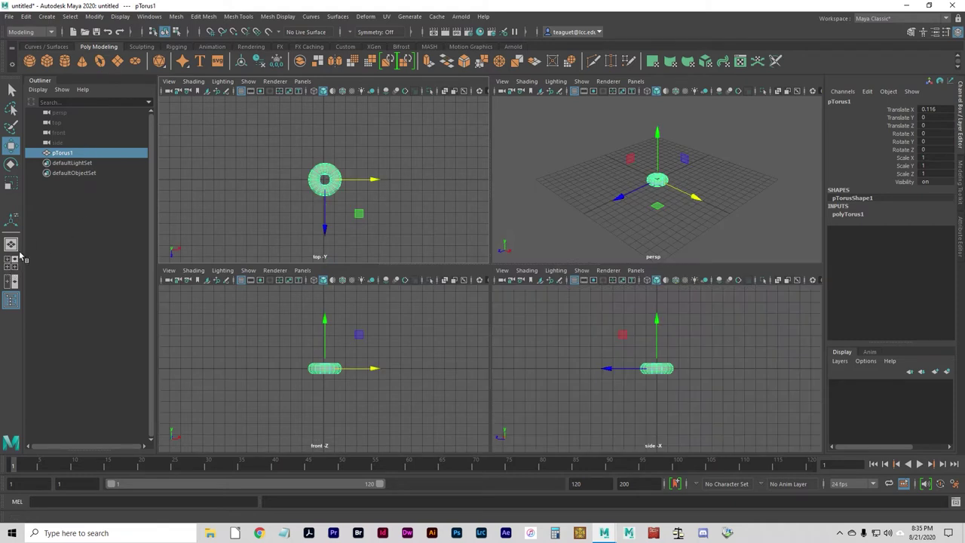
left_click(11, 246)
- Toggle the Outliner on and off, view it beside the four-view layout, and hide it in the single perspective view
left_click(10, 301)
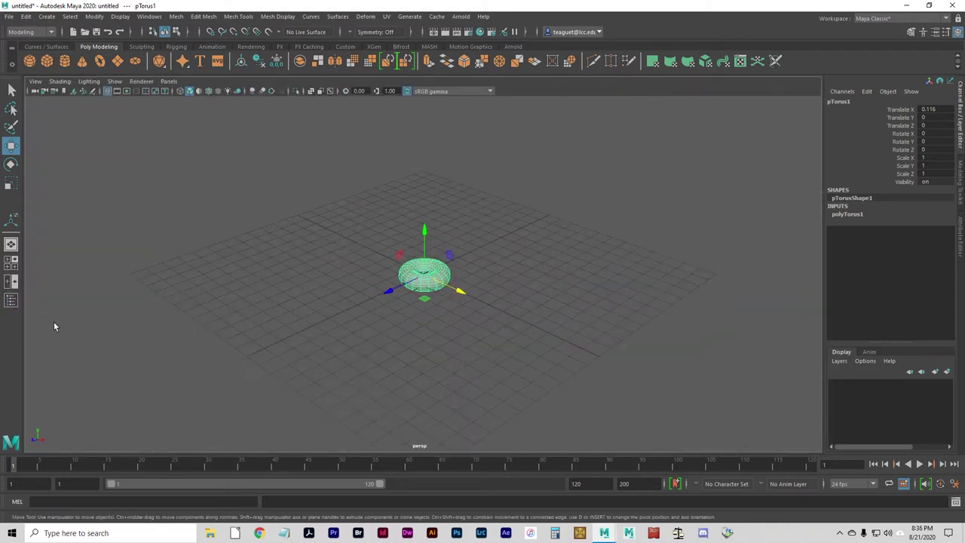
left_click(12, 302)
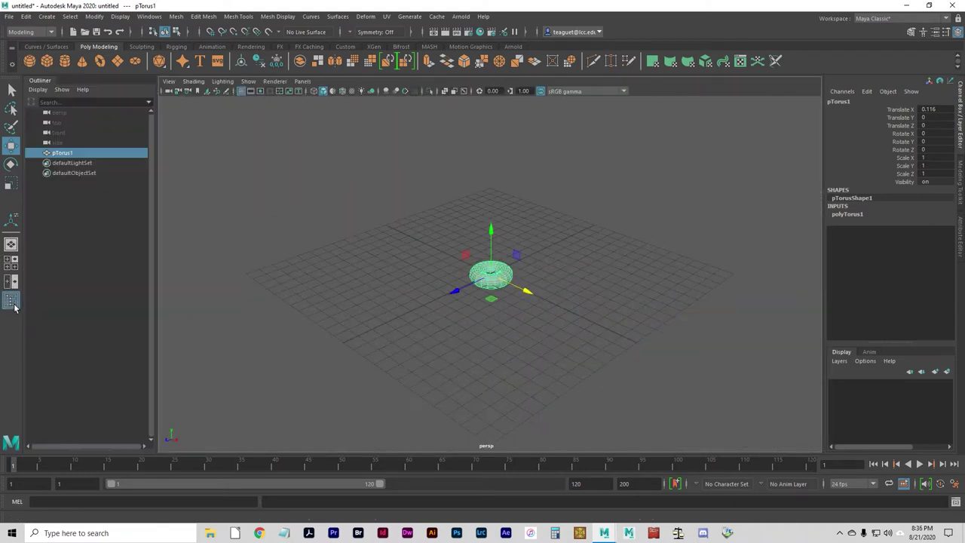
left_click(11, 302)
left_click(12, 302)
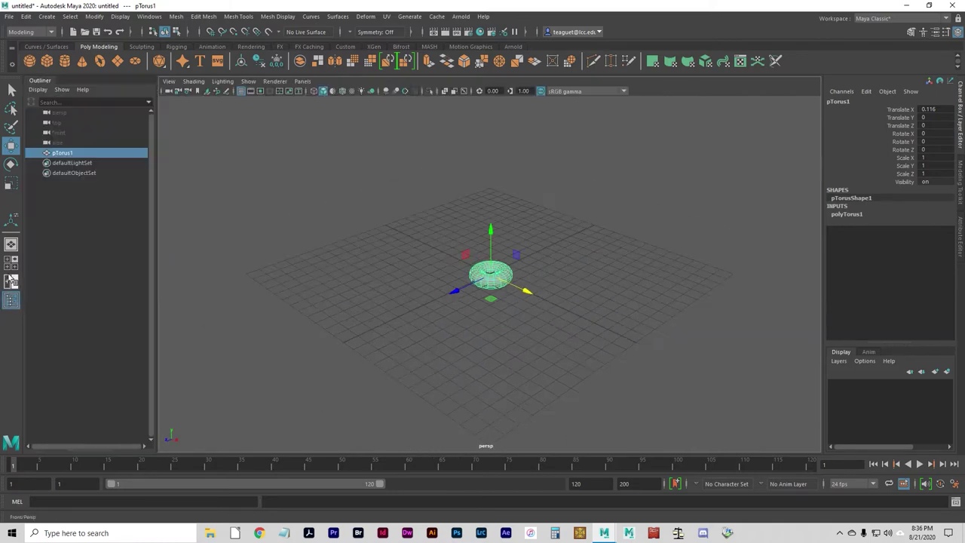
left_click(12, 261)
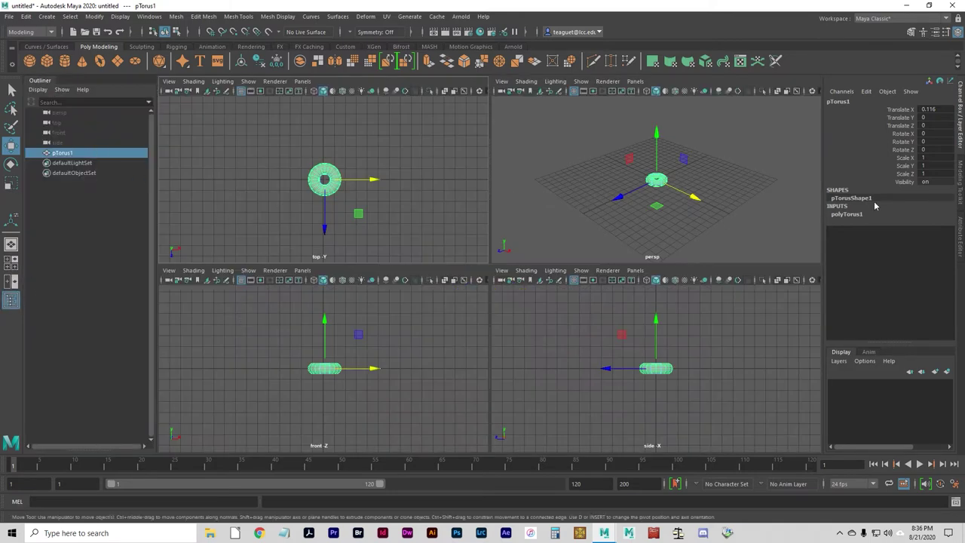
left_click(11, 245)
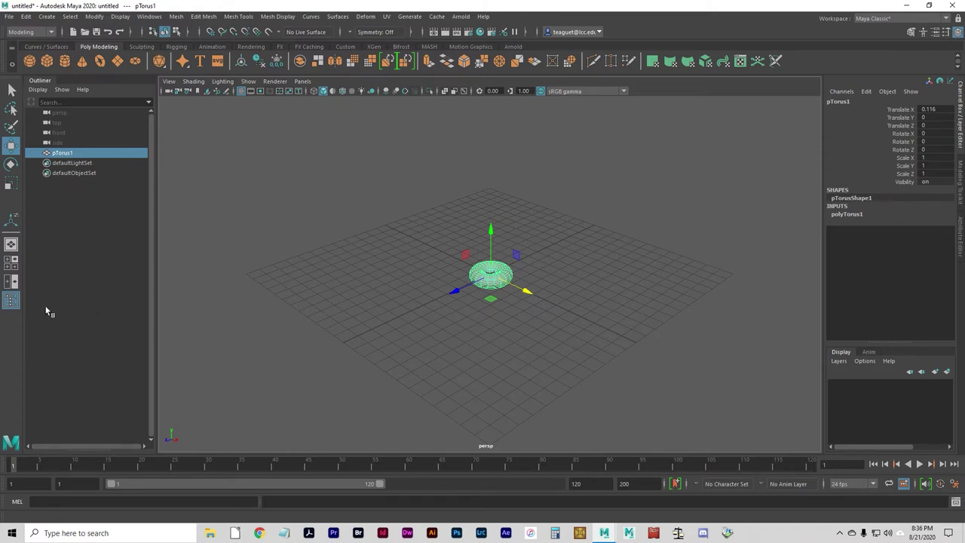
left_click(11, 301)
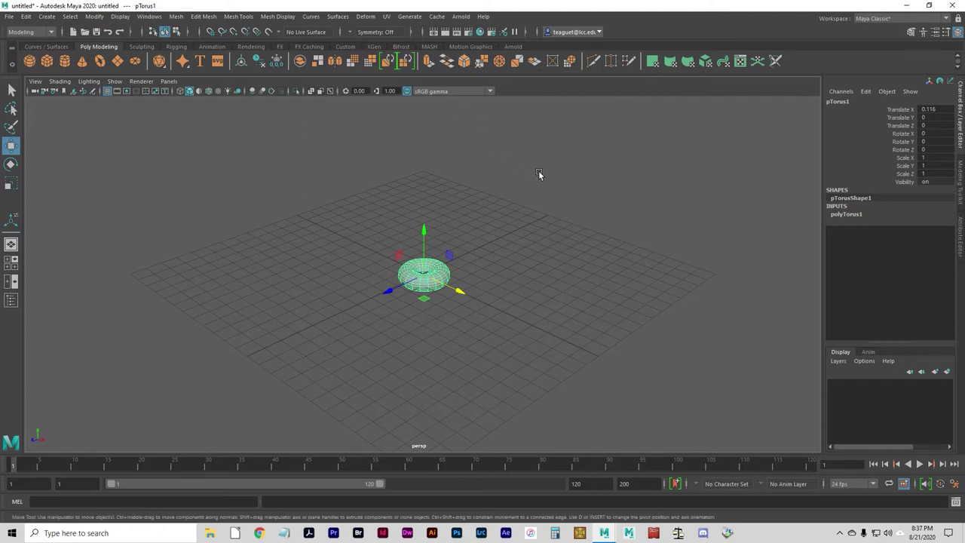
- Start playback and scrub the current time along the time slider, returning to frame 1
mouse_move(157, 484)
left_mouse_down()
mouse_move(316, 481)
mouse_move(160, 484)
left_mouse_up()
left_click_drag(225, 484, 161, 509)
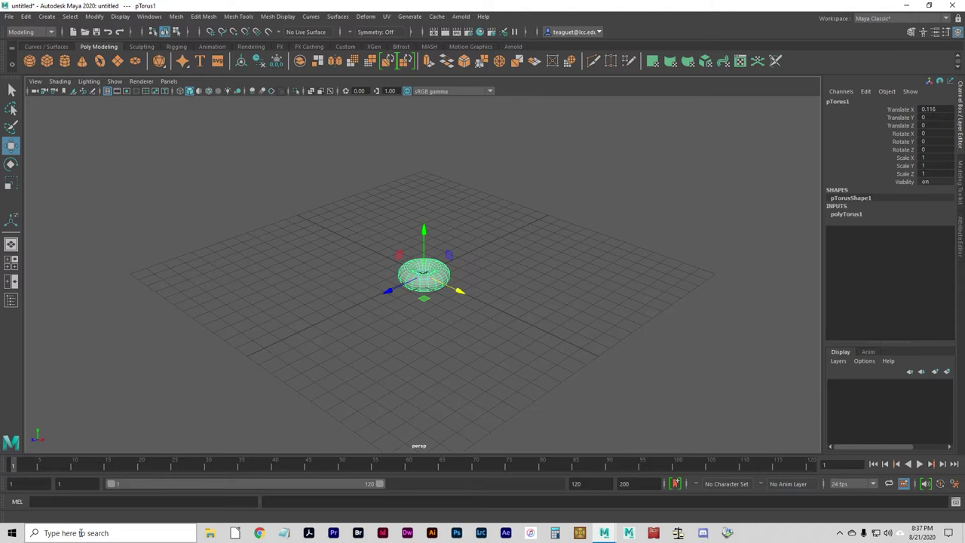
left_click(29, 465)
key("alt+v")
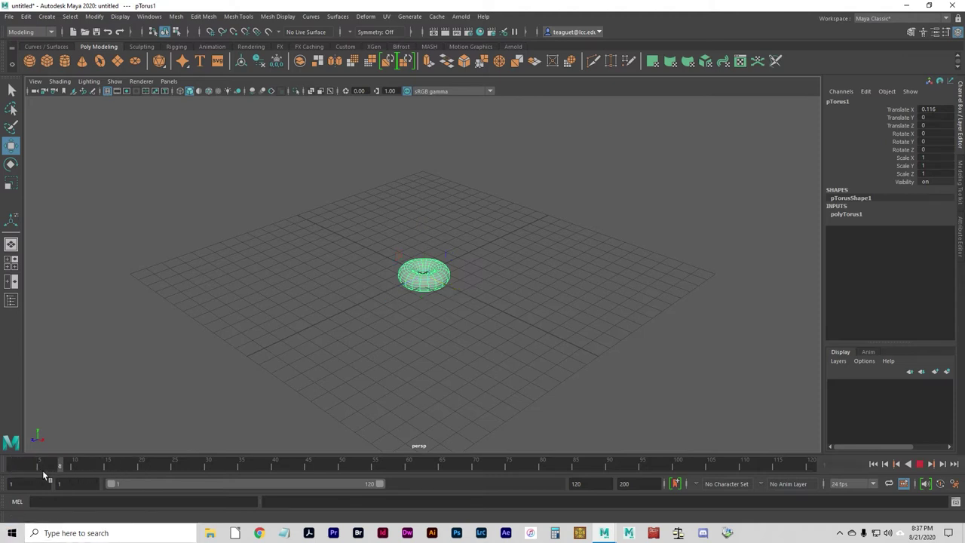
mouse_move(47, 465)
left_mouse_down()
mouse_move(497, 469)
mouse_move(36, 469)
left_mouse_up()
mouse_move(100, 472)
left_mouse_down()
mouse_move(344, 471)
mouse_move(8, 475)
left_mouse_up()
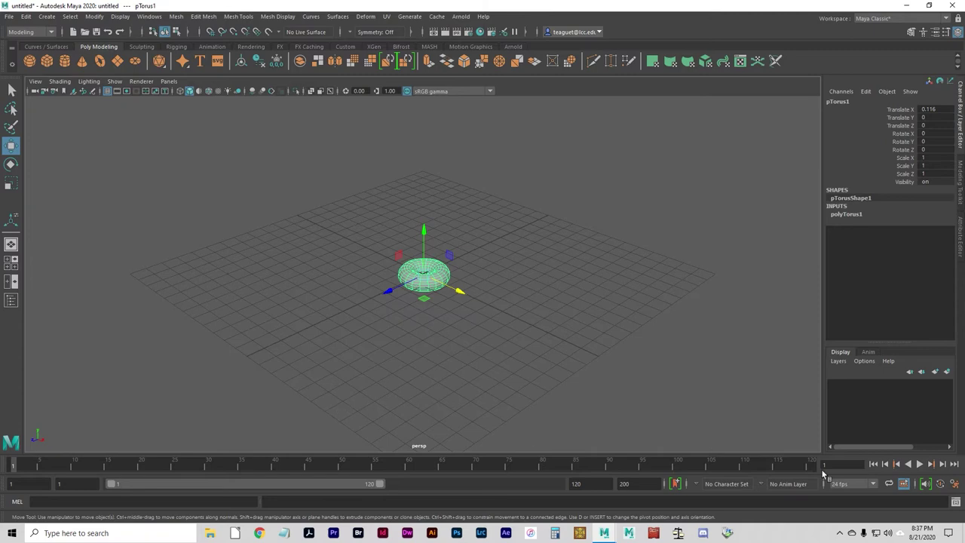
left_click_drag(82, 462, 13, 483)
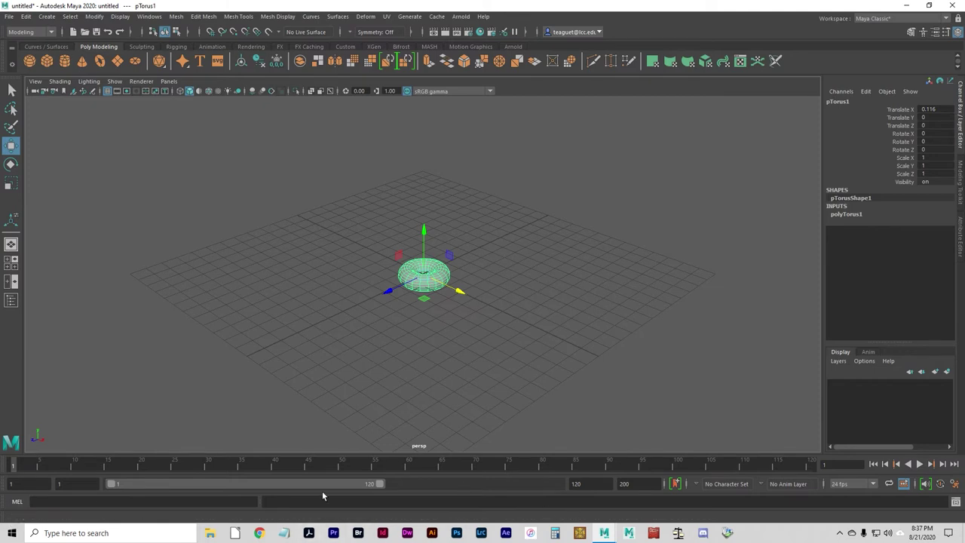
- Extend the playback range to frame 200 and shorten it to end at frame 117
mouse_move(252, 484)
left_mouse_down()
mouse_move(285, 487)
mouse_move(243, 488)
left_mouse_up()
mouse_move(114, 485)
left_mouse_down()
mouse_move(220, 488)
mouse_move(127, 479)
left_mouse_up()
left_click_drag(380, 484, 560, 490)
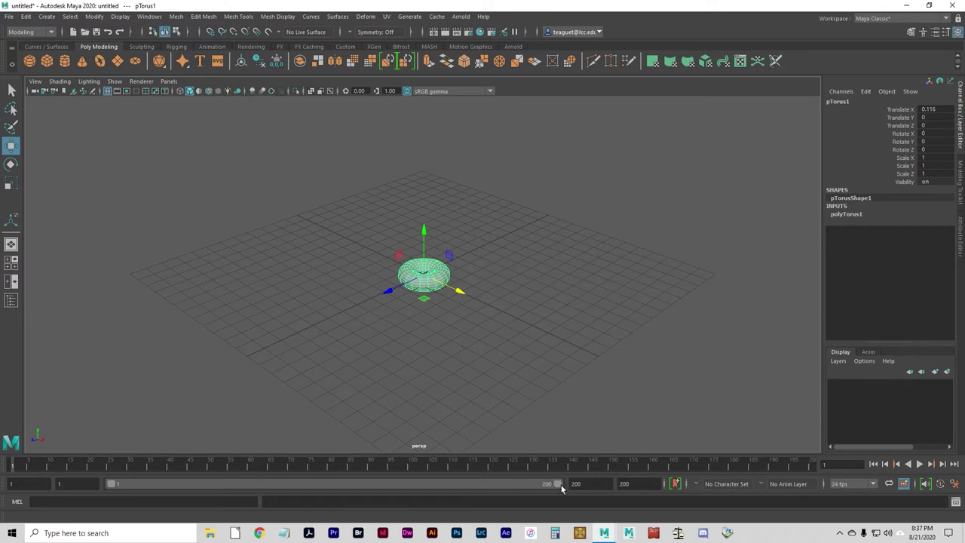
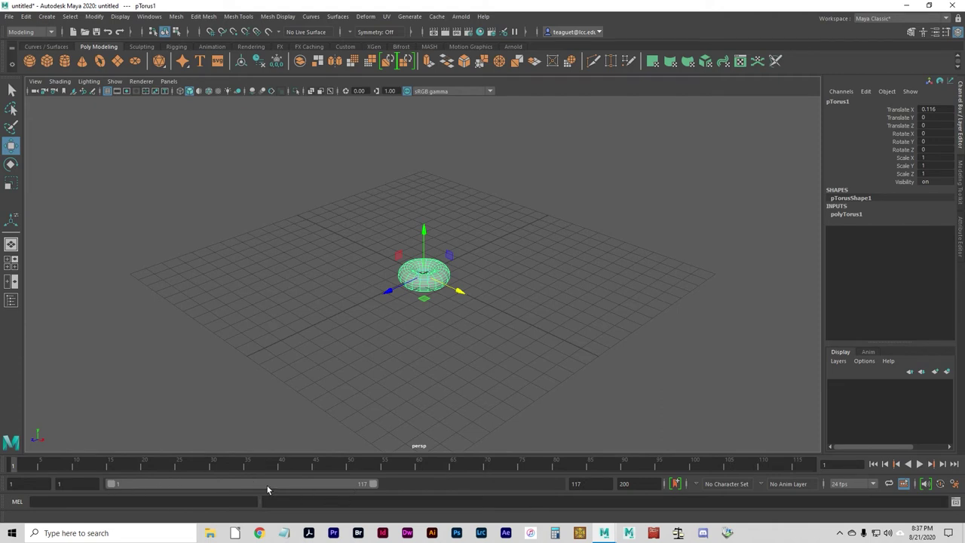
left_click_drag(180, 486, 116, 483)
- Play the timeline forwards and backwards, stop playback, and go back to the start frame
left_click(918, 465)
left_click(909, 464)
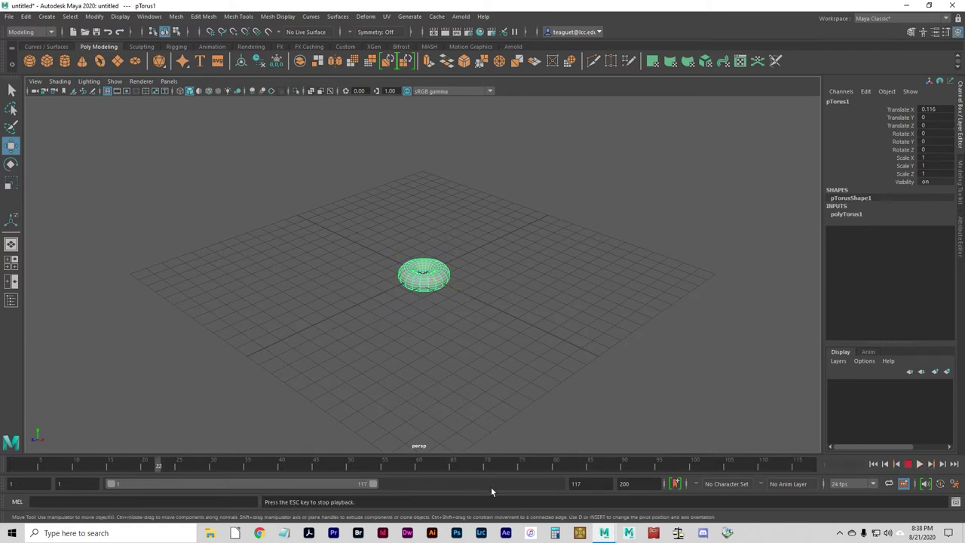
left_click(919, 465)
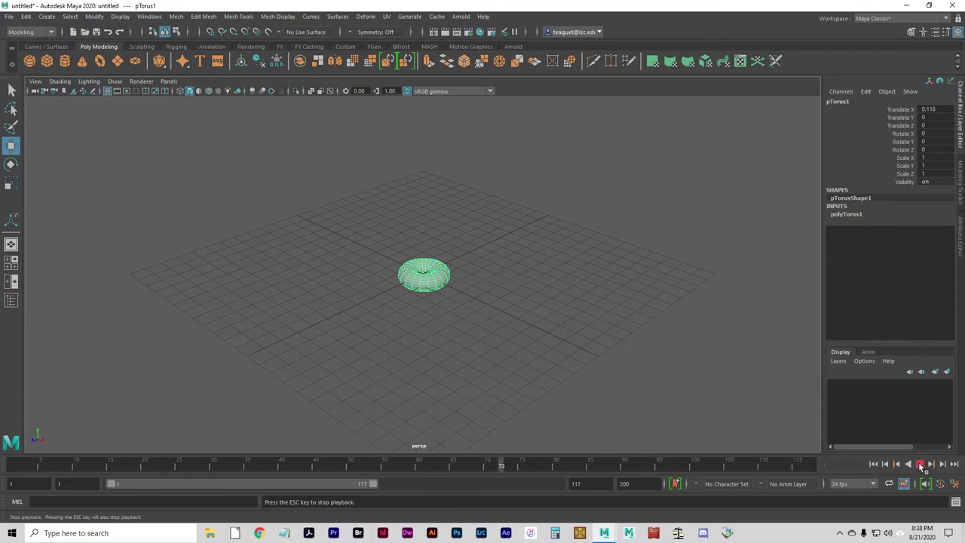
left_click(919, 465)
left_click(873, 465)
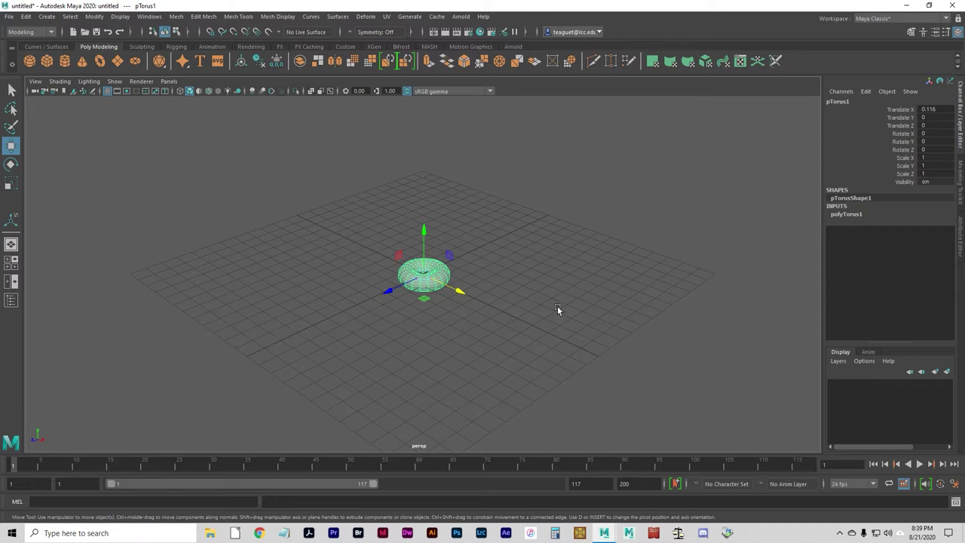
- Switch between the four-view and single perspective layouts, ending in the four-view layout
left_click(12, 273)
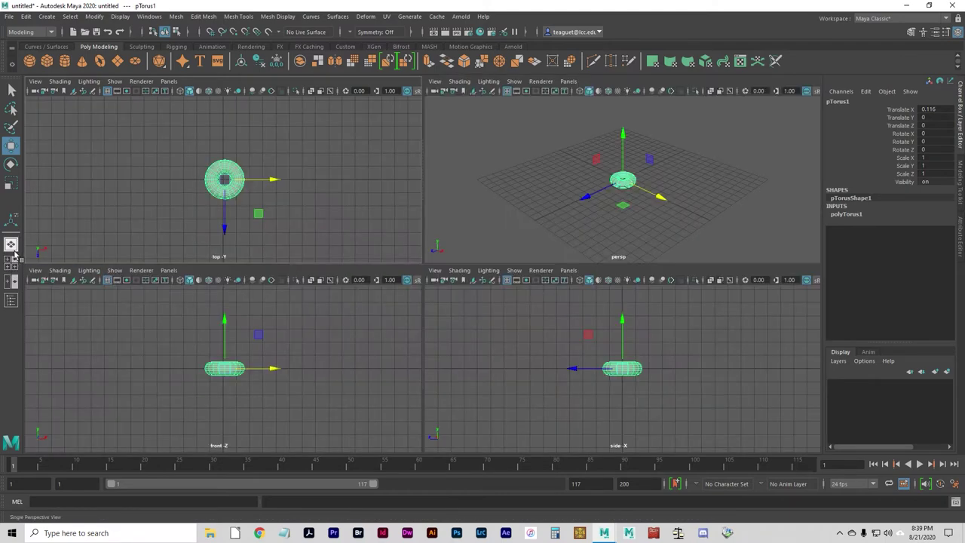
left_click(11, 245)
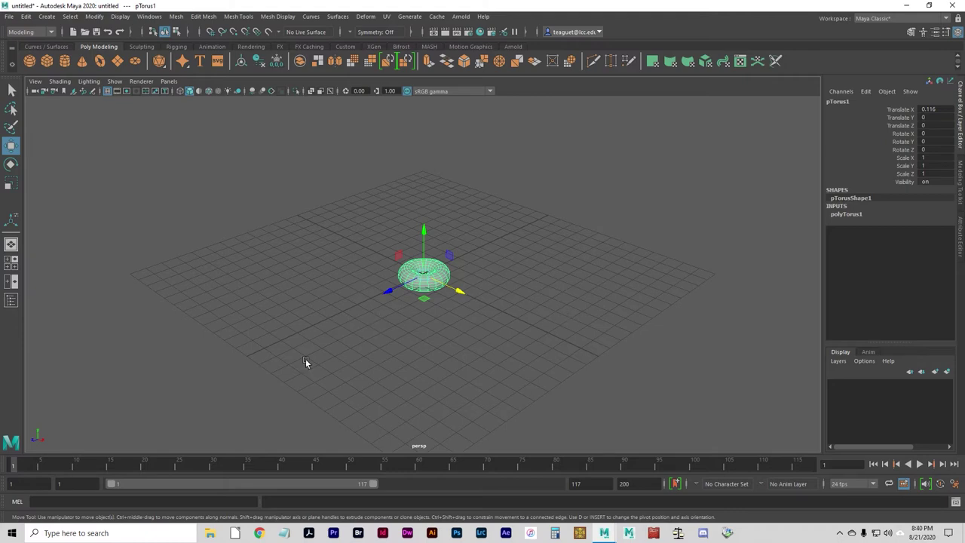
left_click(11, 262)
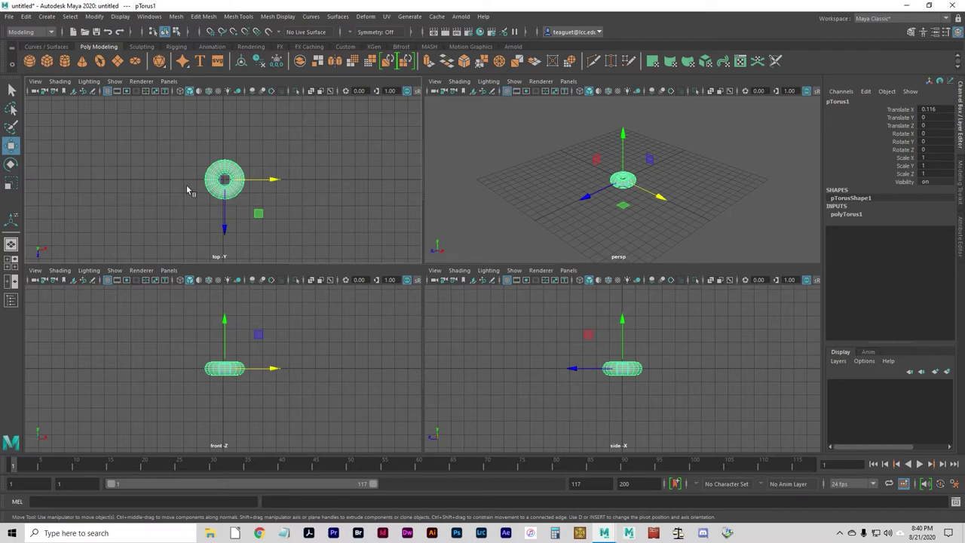
- Raise the torus to about 0.351 in Y in the perspective view and create a polygon Platonic solid at the origin
mouse_move(624, 133)
left_mouse_down()
mouse_move(625, 86)
mouse_move(626, 192)
mouse_move(625, 143)
left_mouse_up()
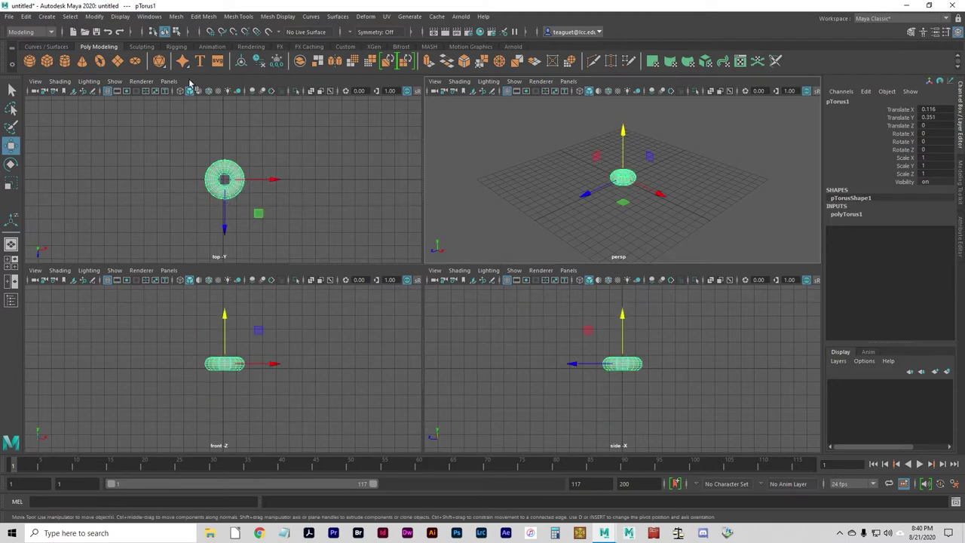
left_click(159, 60)
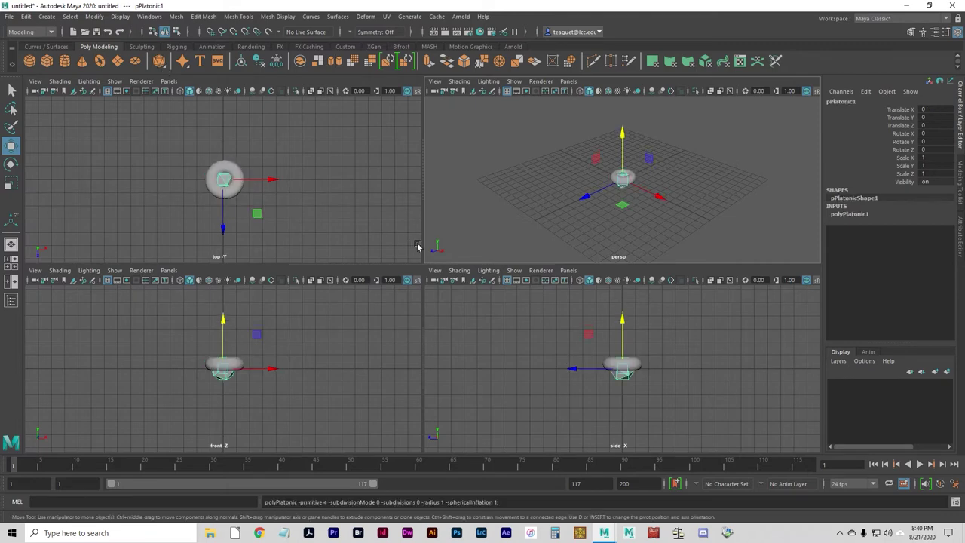
- Lower the Platonic solid well below the grid and raise the torus to about 2.432 in Y in the perspective view
left_click_drag(625, 151, 616, 195)
left_click(225, 176)
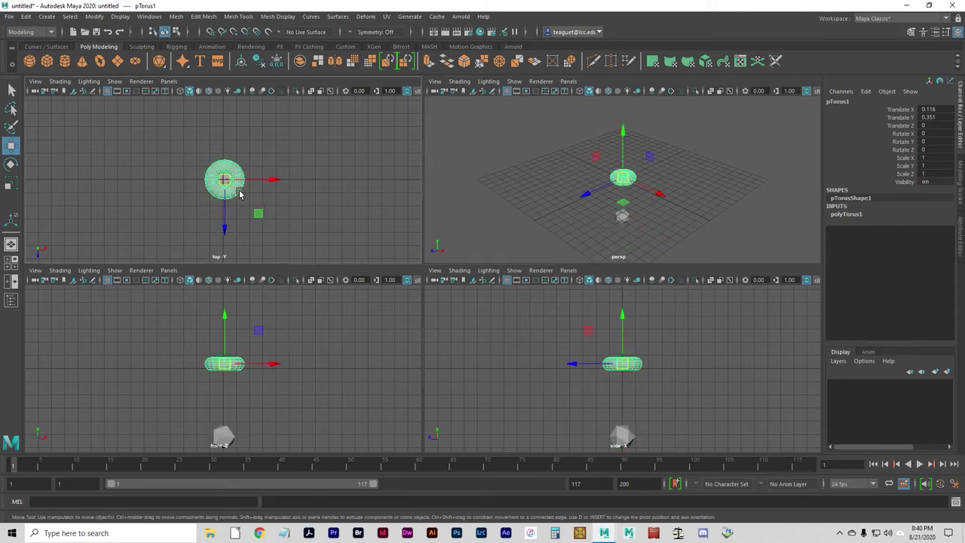
left_click_drag(622, 133, 615, 115)
left_click_drag(680, 182, 671, 223, "alt")
left_click_drag(623, 174, 629, 153)
key("ctrl+z")
left_click_drag(663, 190, 646, 167, "alt")
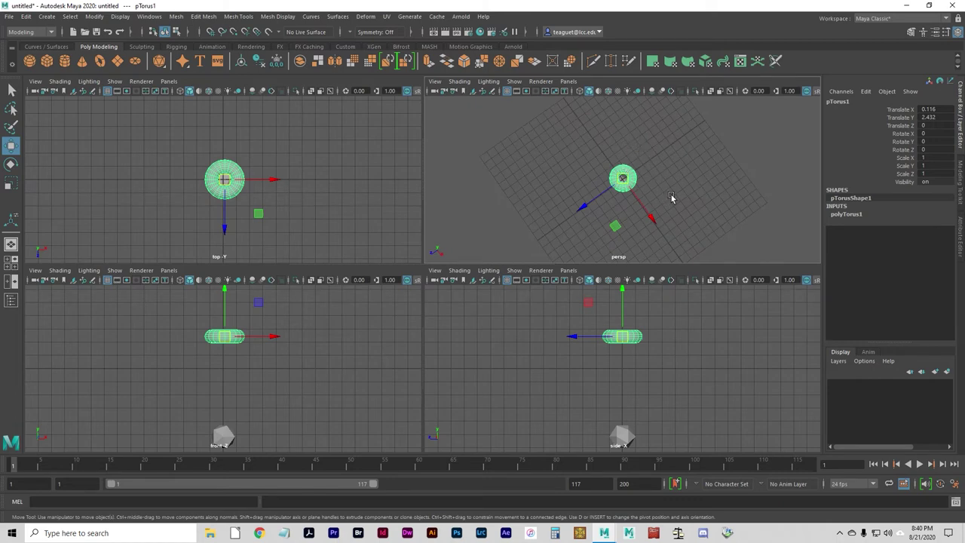
- Raise the torus to about 3.879 in Y in the front view and clear the selection
middle_click_drag(272, 340, 247, 420, "alt")
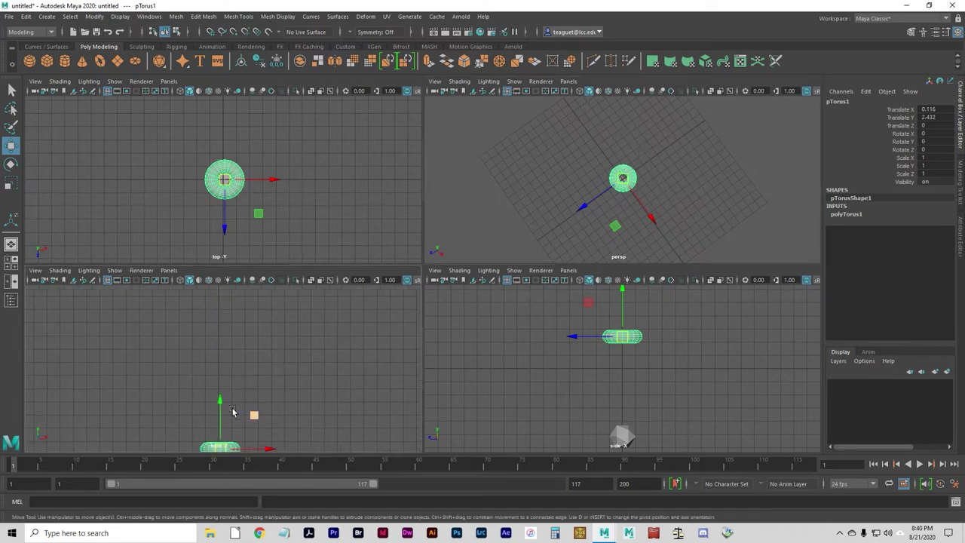
mouse_move(219, 400)
left_mouse_down()
mouse_move(224, 98)
mouse_move(234, 370)
mouse_move(230, 59)
mouse_move(244, 338)
mouse_move(228, 133)
mouse_move(237, 311)
mouse_move(247, 75)
mouse_move(282, 390)
mouse_move(257, 159)
mouse_move(283, 268)
mouse_move(282, 206)
mouse_move(259, 344)
mouse_move(209, 34)
mouse_move(202, 373)
mouse_move(182, 57)
mouse_move(218, 329)
mouse_move(192, 158)
mouse_move(192, 90)
mouse_move(196, 250)
mouse_move(218, 403)
mouse_move(218, 386)
left_mouse_up()
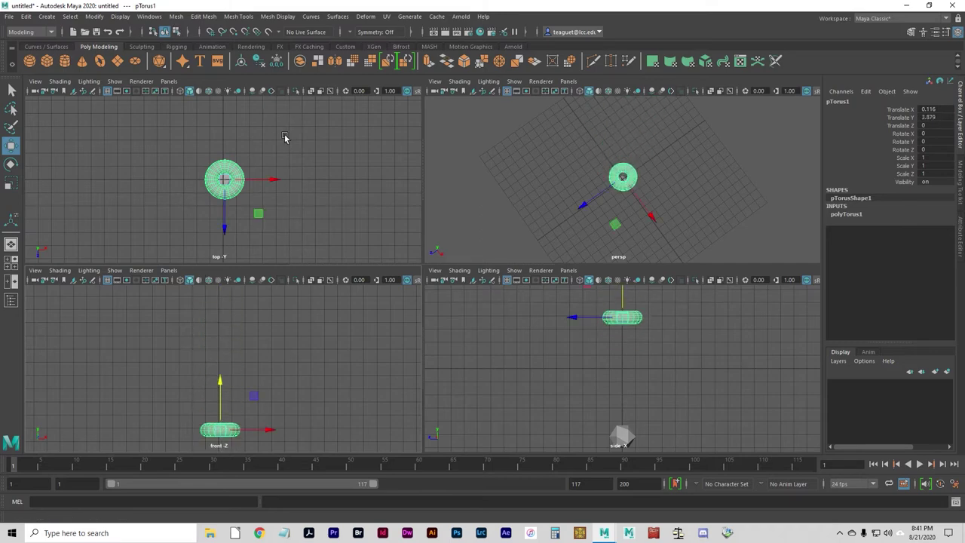
left_click(311, 190)
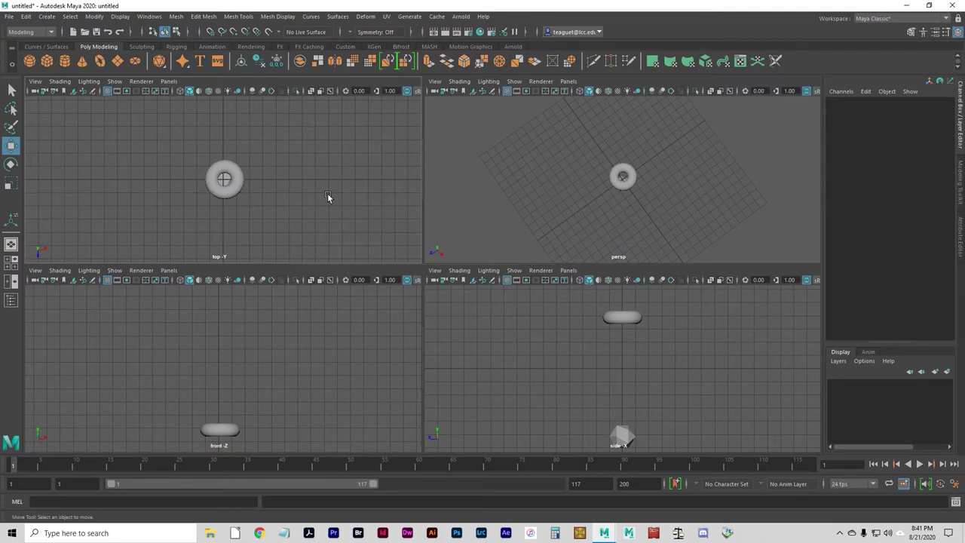
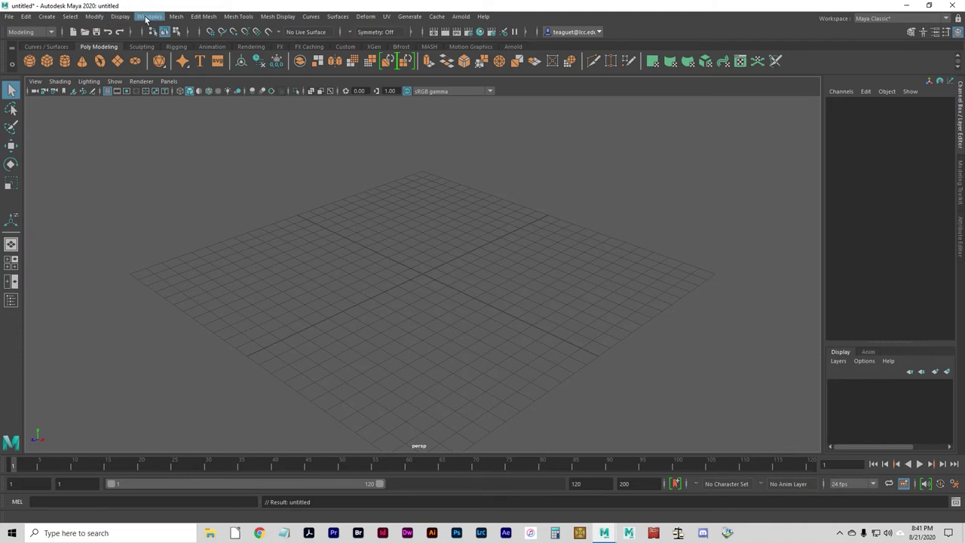
- Open the Preferences and examine the general Interface and UI Elements settings
left_click(149, 16)
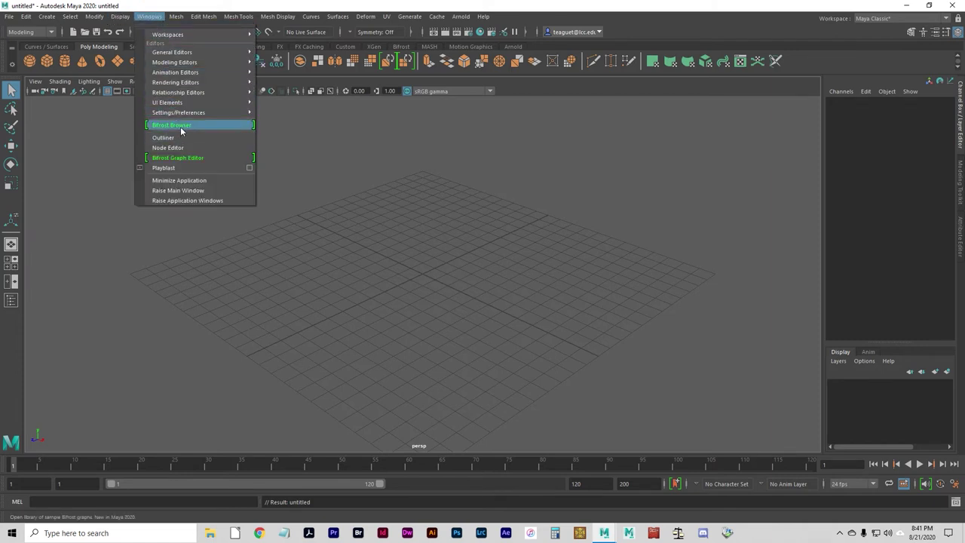
mouse_move(184, 117)
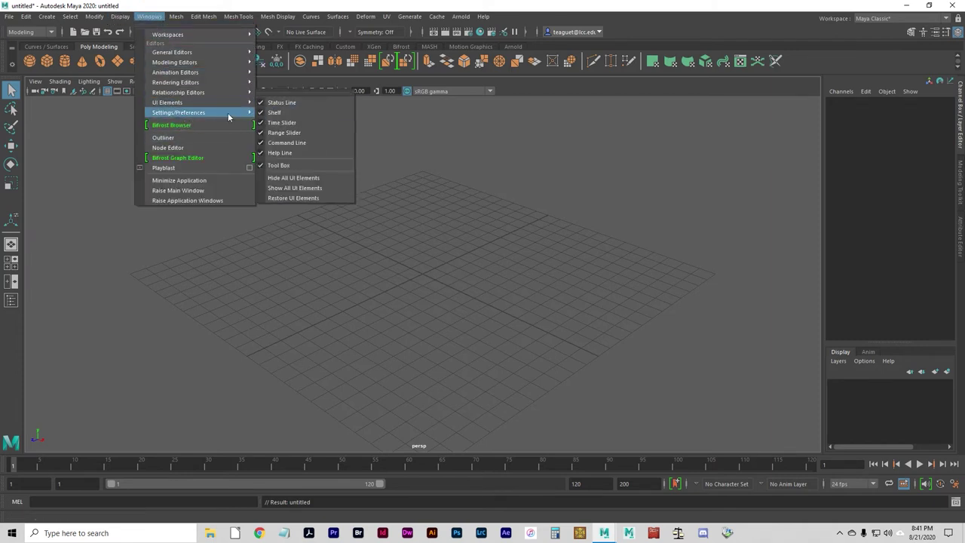
left_click(292, 115)
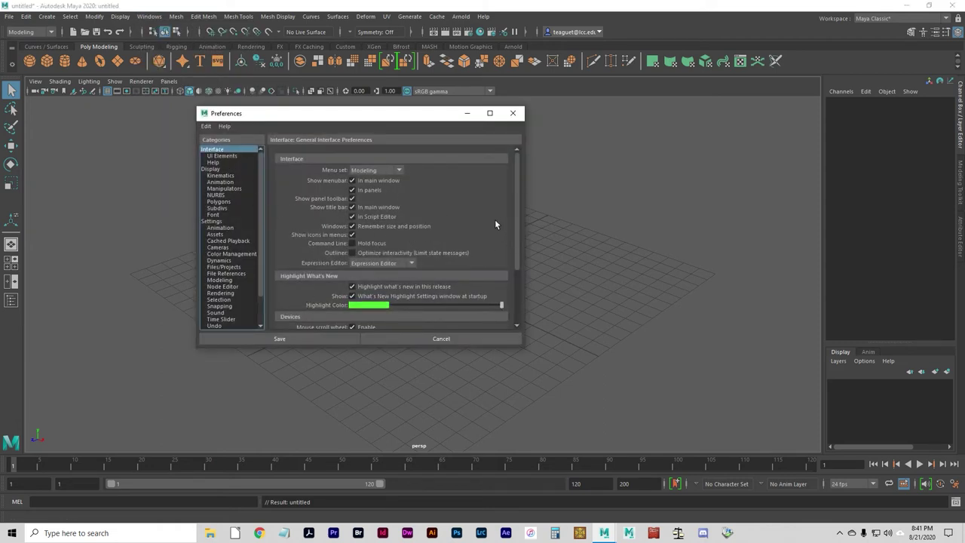
scroll(502, 230, "down", 3)
scroll(493, 234, "up", 3)
scroll(410, 224, "down", 3)
scroll(410, 220, "up", 3)
left_click(234, 156)
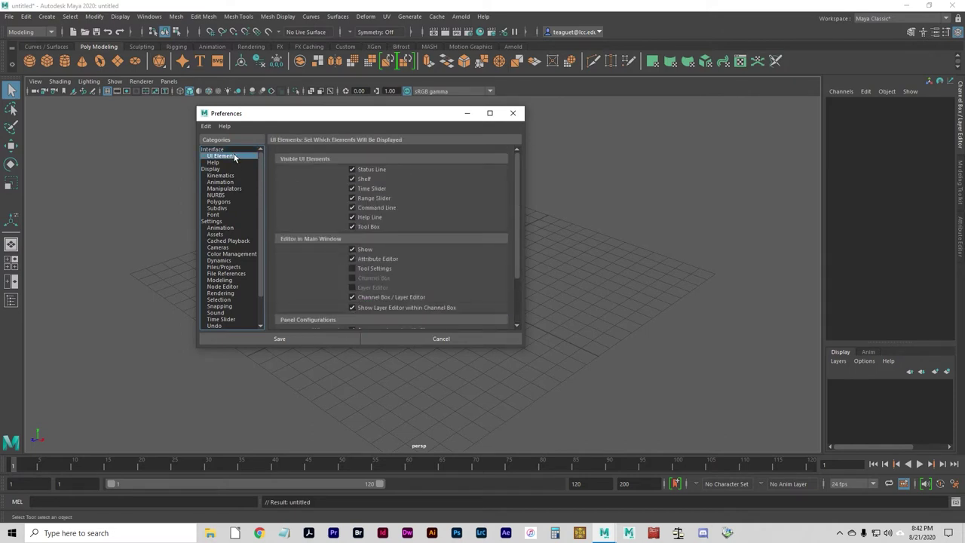
scroll(375, 190, "down", 2)
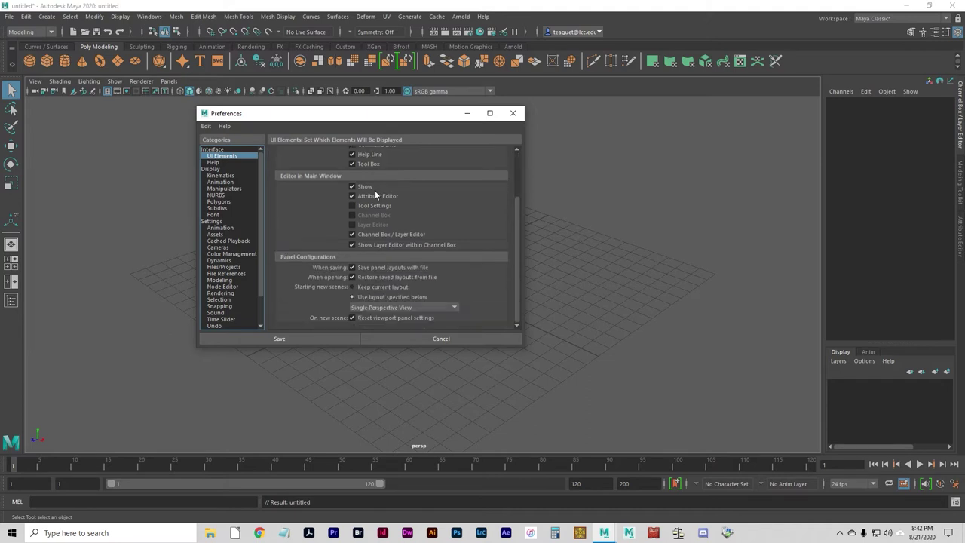
scroll(374, 190, "up", 2)
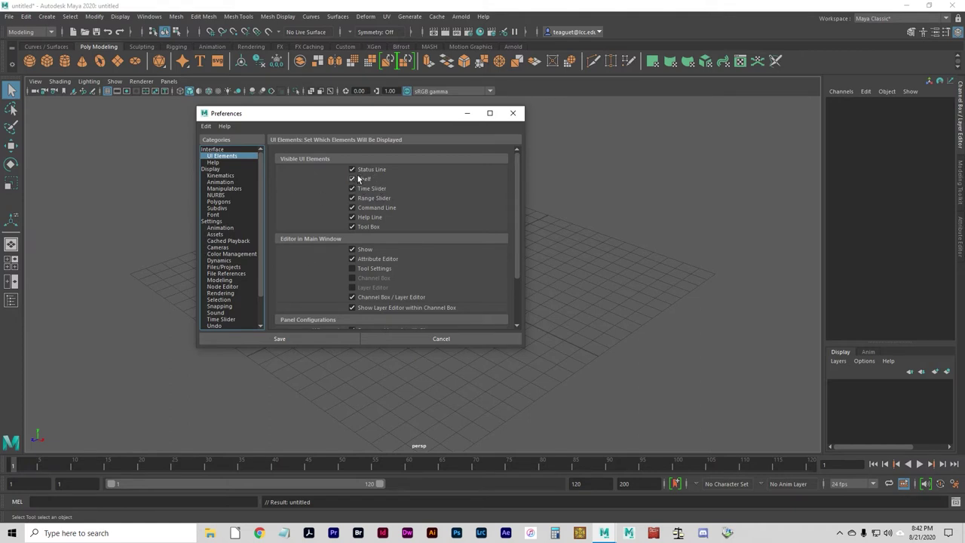
- Review the Help and Display preferences, including Kinematics, Animation, Manipulators, NURBS, Polygons, Subdivs and Font
left_click(226, 161)
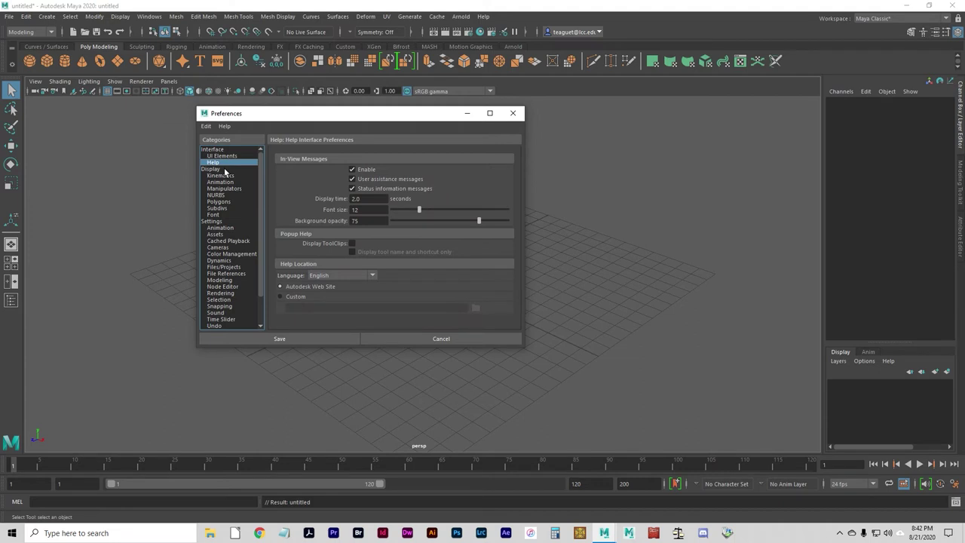
left_click(223, 167)
scroll(305, 230, "down", 2)
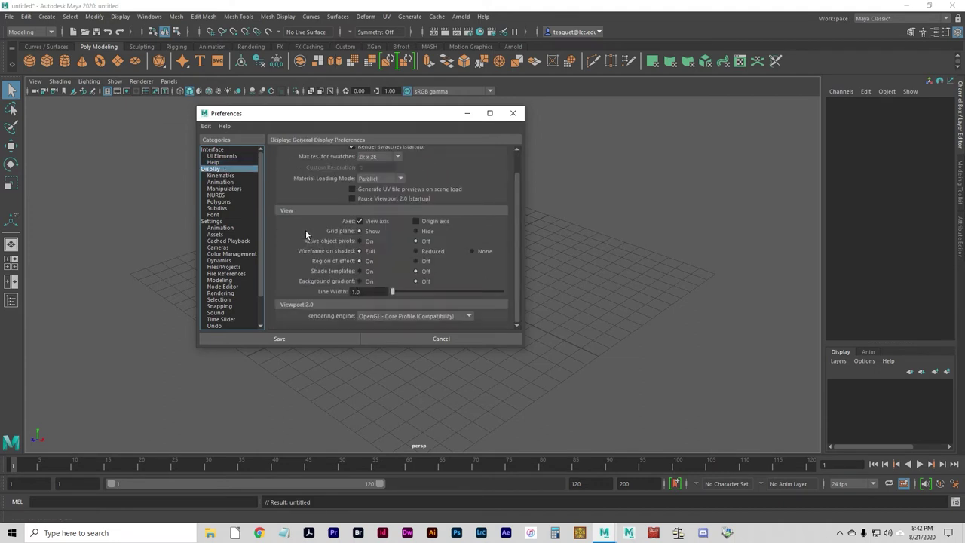
scroll(305, 230, "up", 1)
left_click(234, 176)
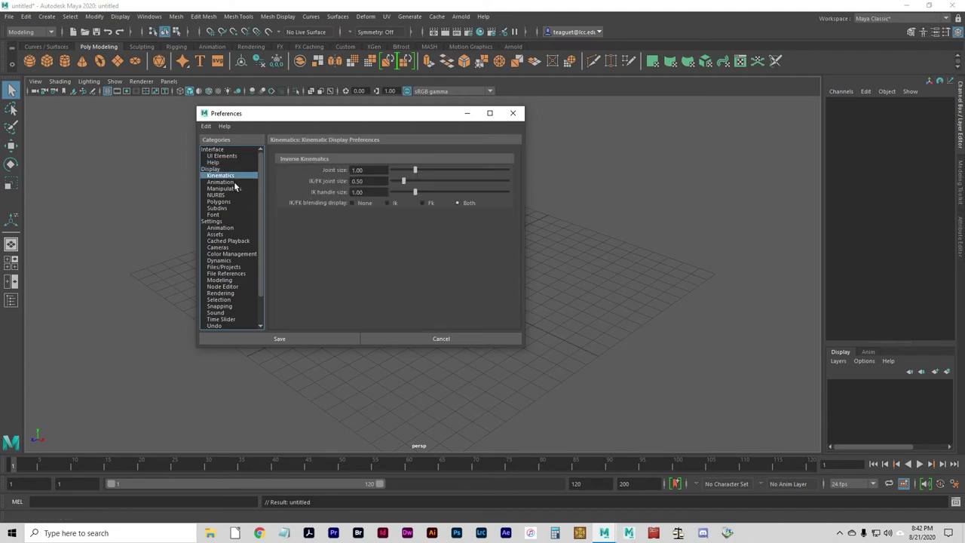
left_click(226, 182)
left_click(234, 190)
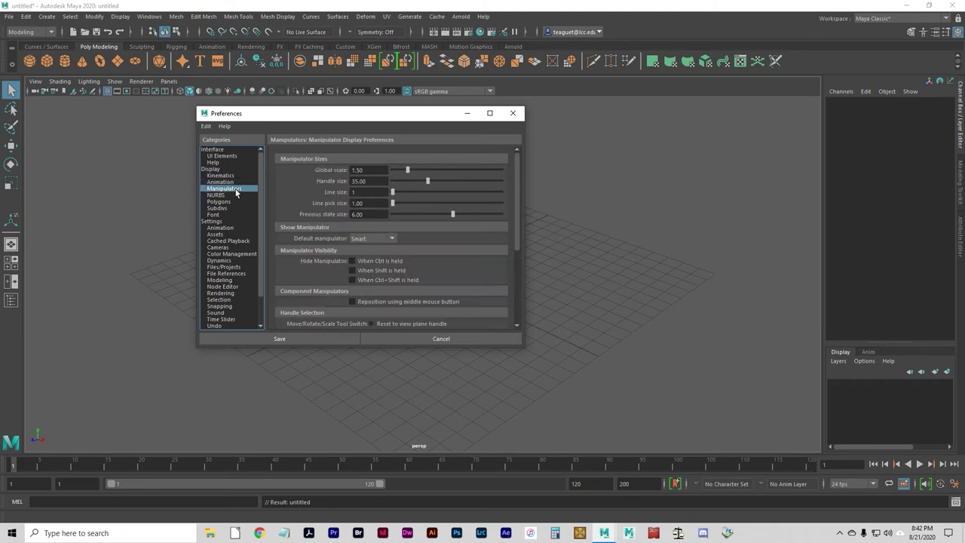
left_click(232, 196)
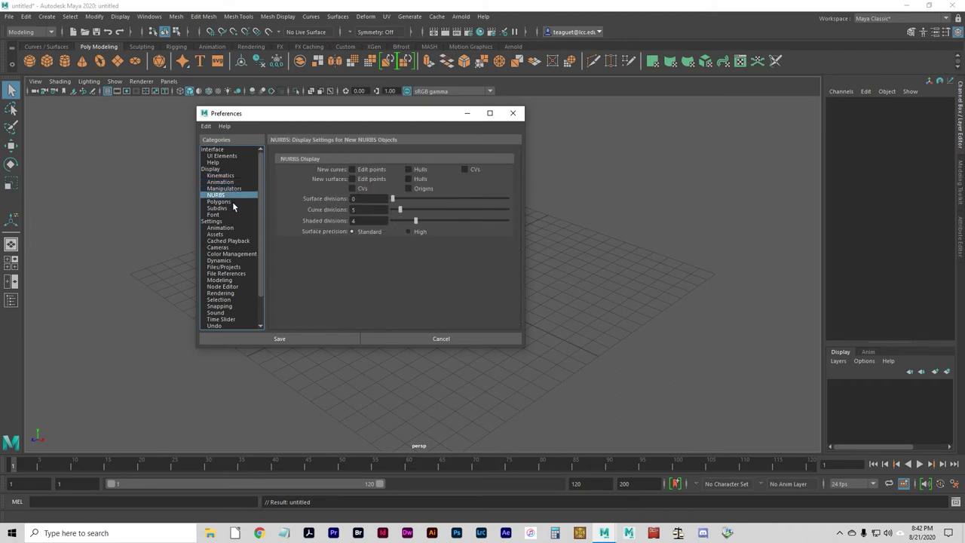
left_click(231, 201)
left_click(233, 208)
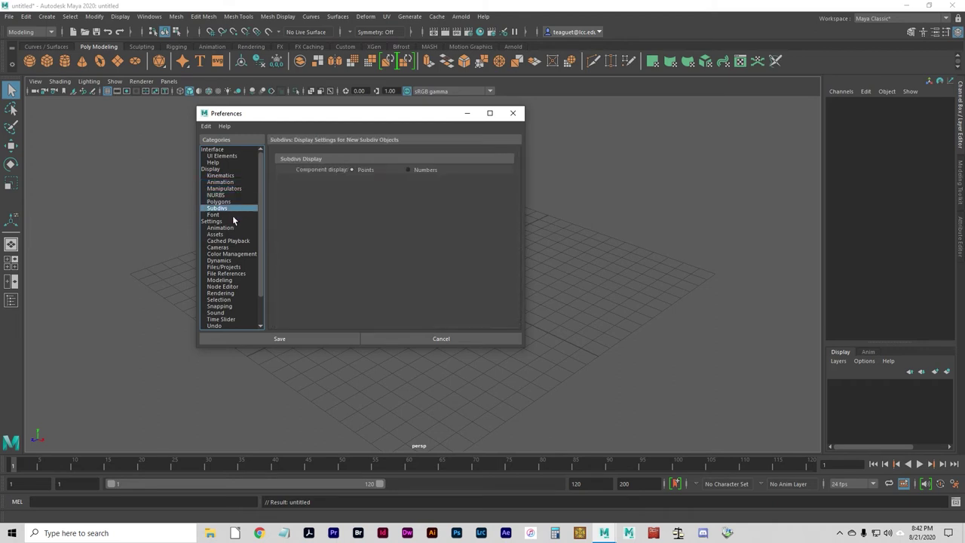
left_click(226, 215)
- Review the general Settings preferences and their Animation, Assets and Cached Playback categories
left_click(230, 222)
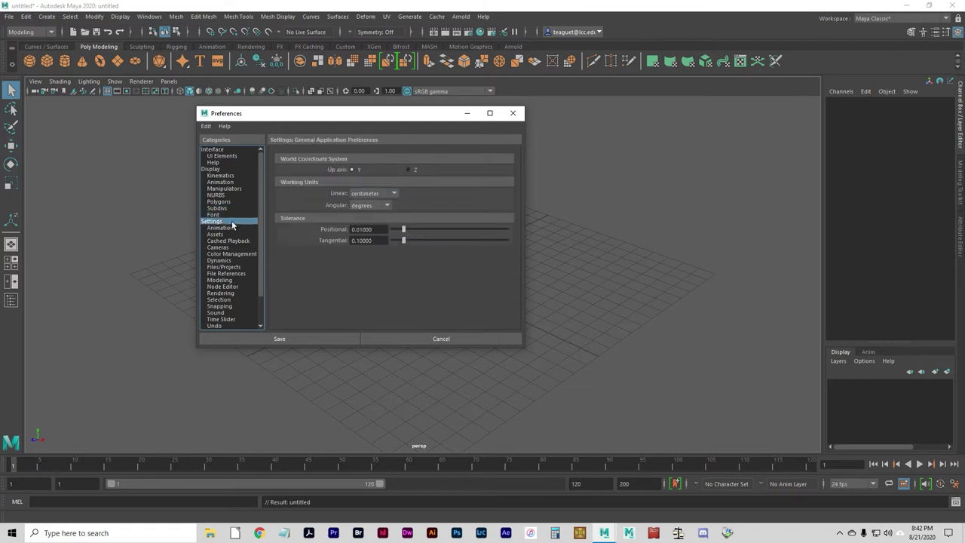
left_click(237, 235)
left_click(240, 227)
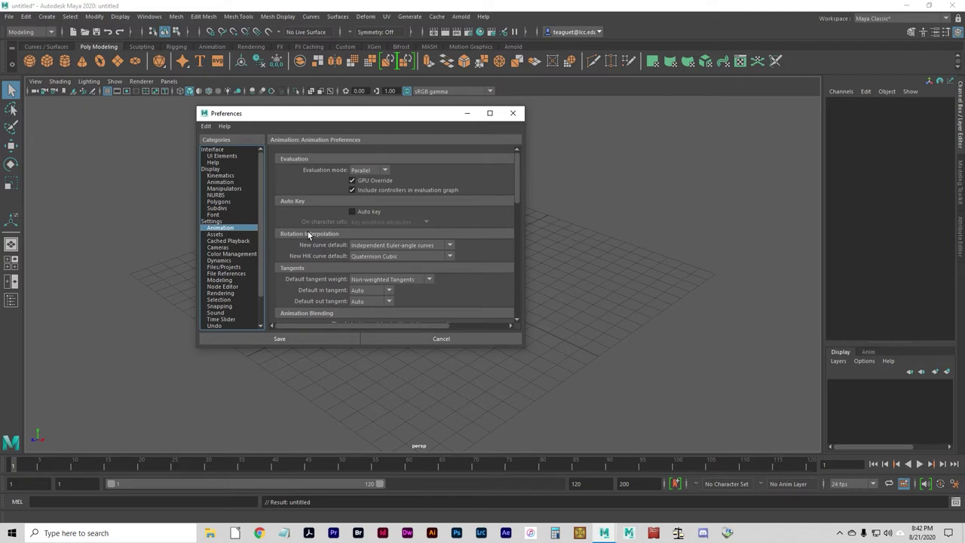
scroll(308, 233, "down", 10)
scroll(307, 236, "up", 3)
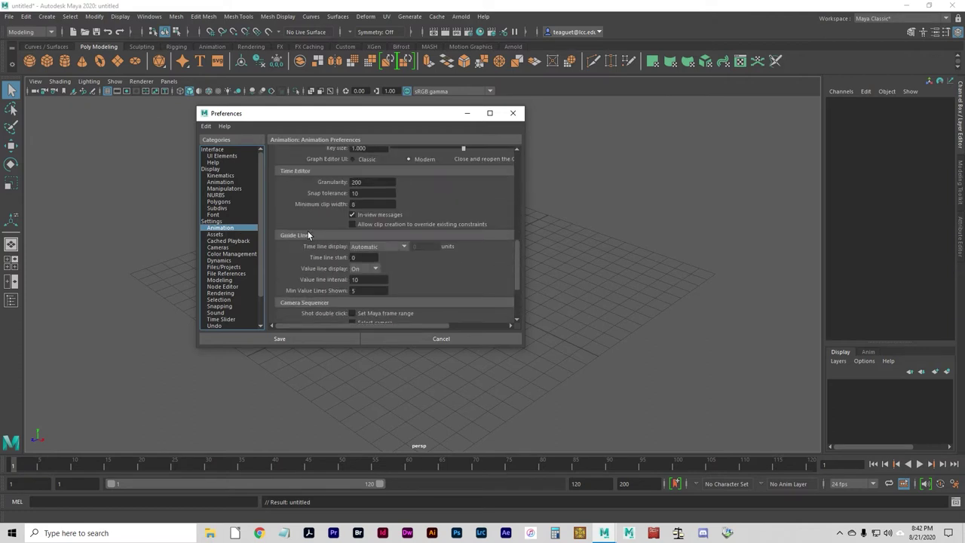
scroll(308, 232, "up", 8)
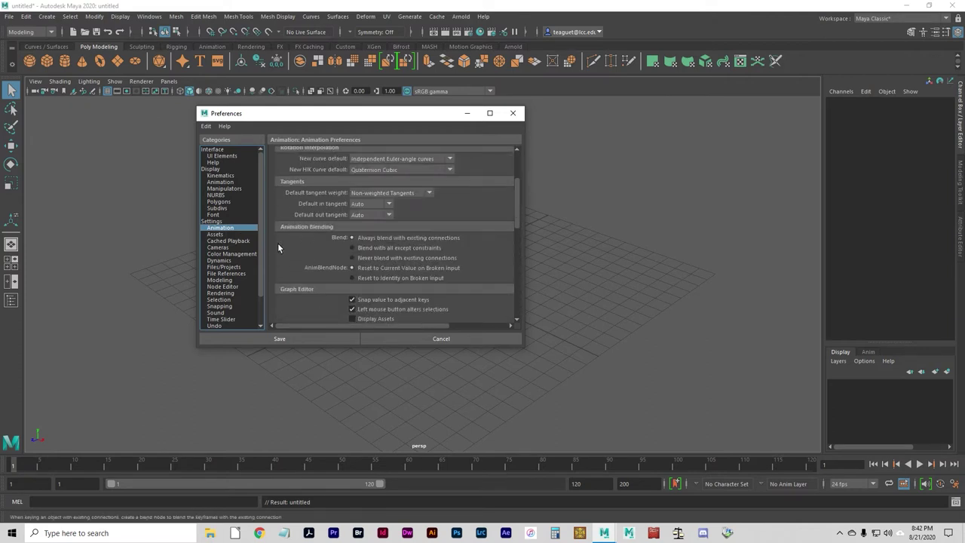
left_click(229, 234)
left_click(238, 242)
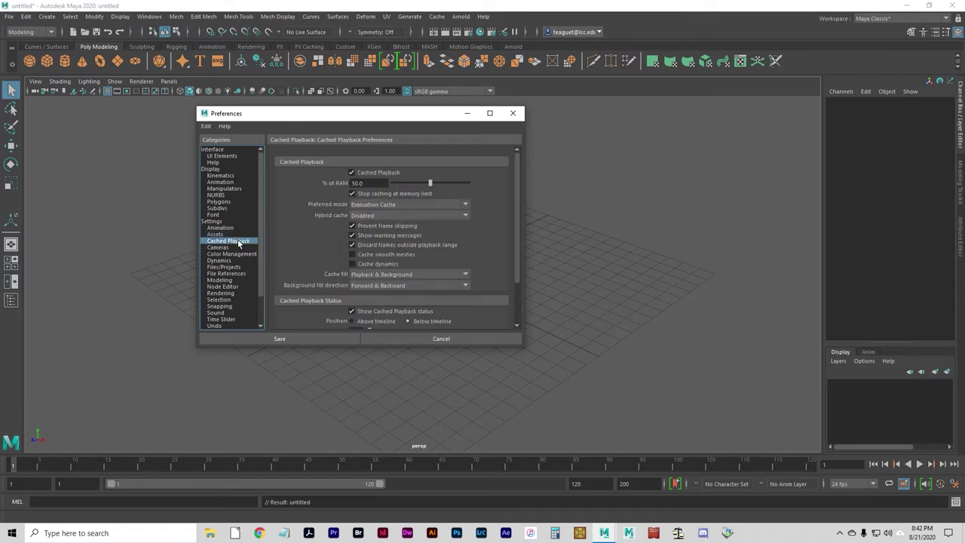
- Set the default cameras' near clip to 0.001 in the Cameras preferences
left_click(225, 248)
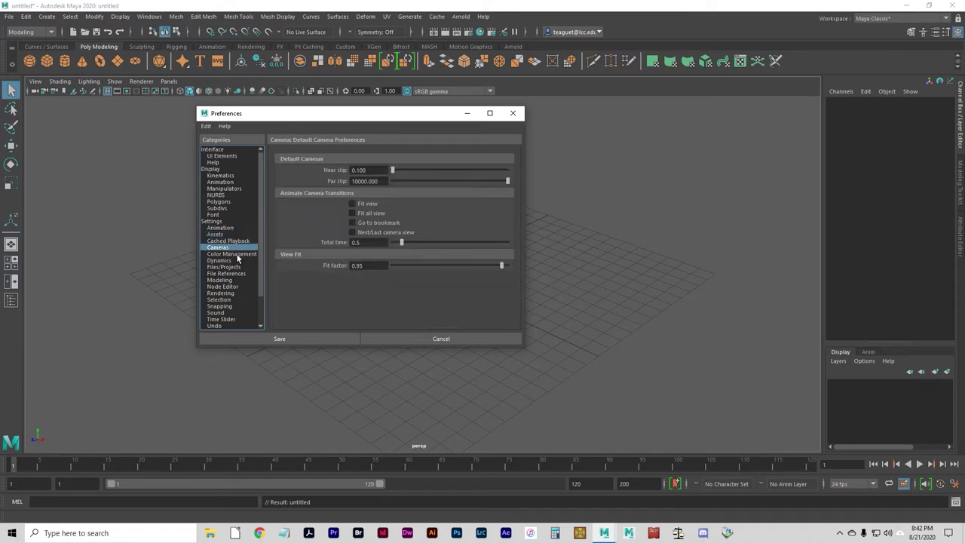
left_click(379, 170)
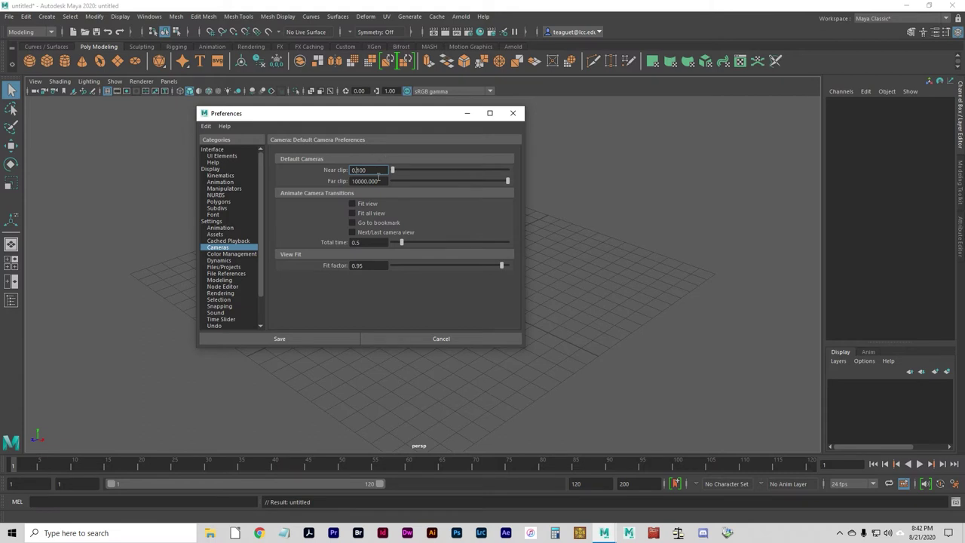
key("BackSpace")
key("BackSpace")
key("BackSpace")
type("001")
key("Tab")
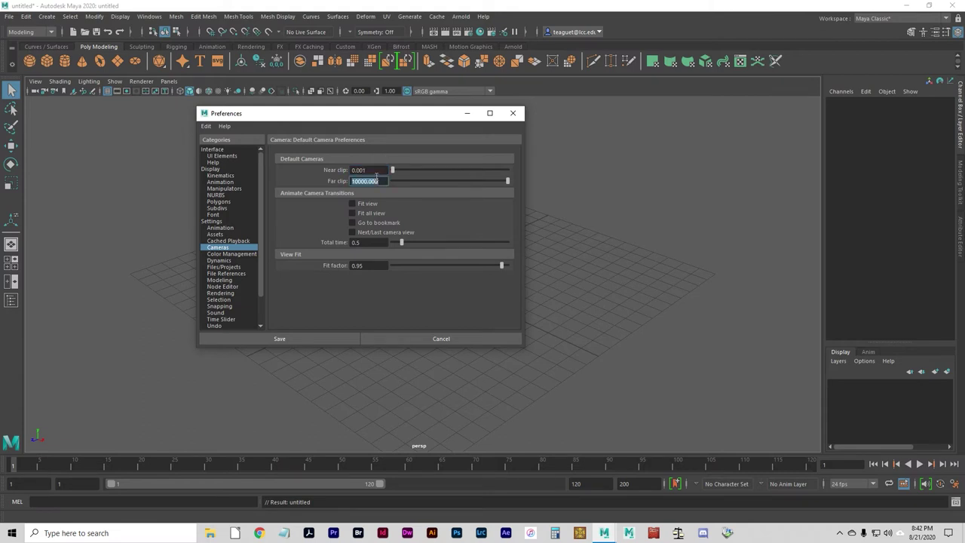
left_click(363, 181)
left_click(375, 170)
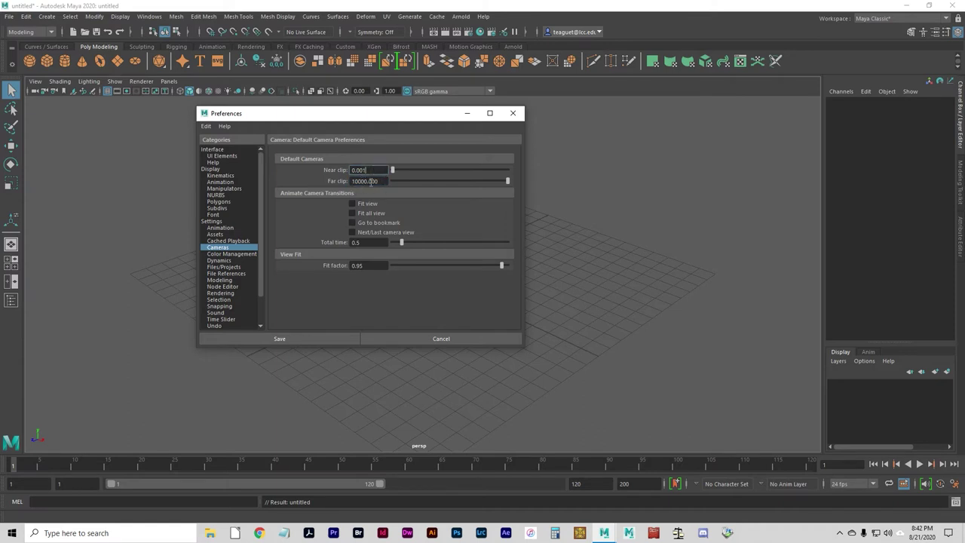
left_click(366, 181)
double_click(360, 181)
left_click(384, 181)
left_click(379, 170)
left_click(367, 181)
- Disable color management in the Color Management preferences
left_click(235, 254)
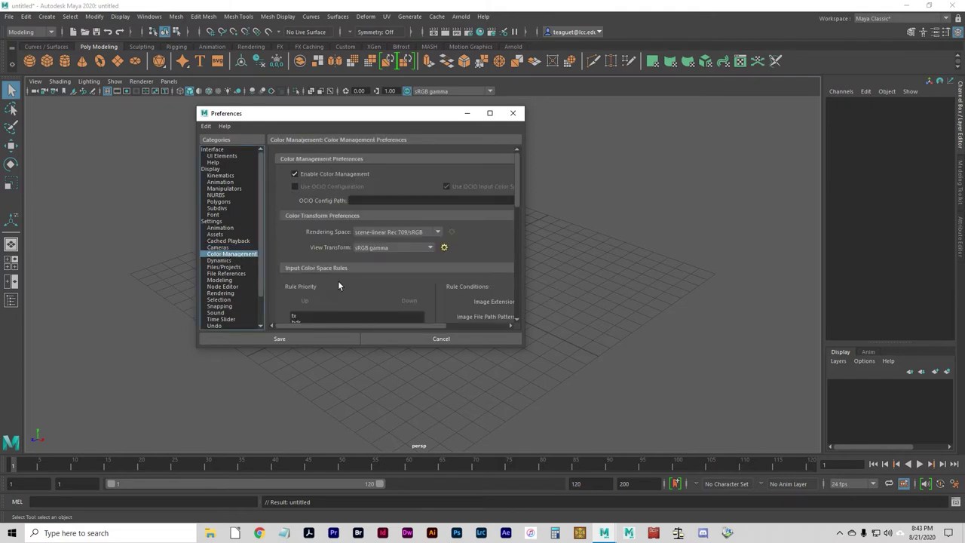
left_click(294, 173)
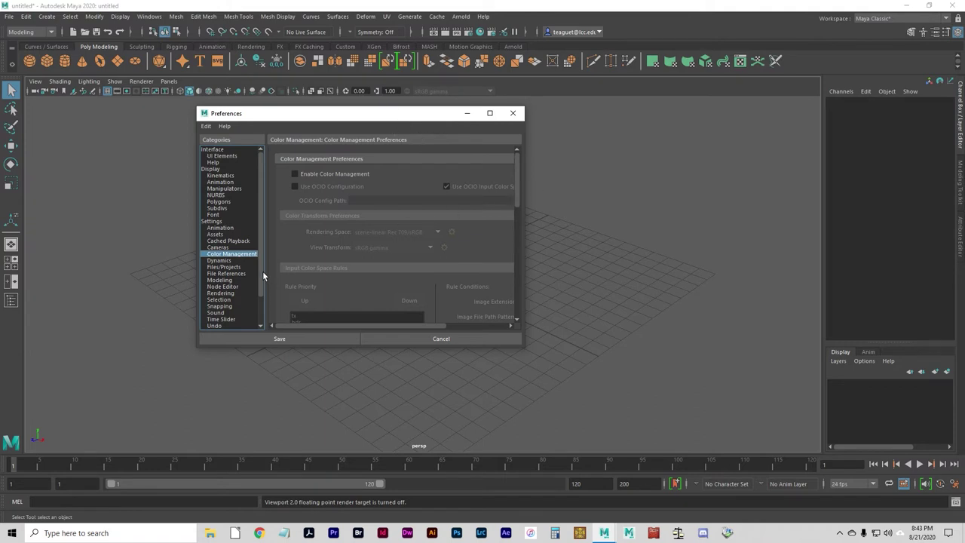
- Review the Dynamics preferences and start browsing for the default projects directory in the Files/Projects preferences
scroll(263, 283, "down", 2)
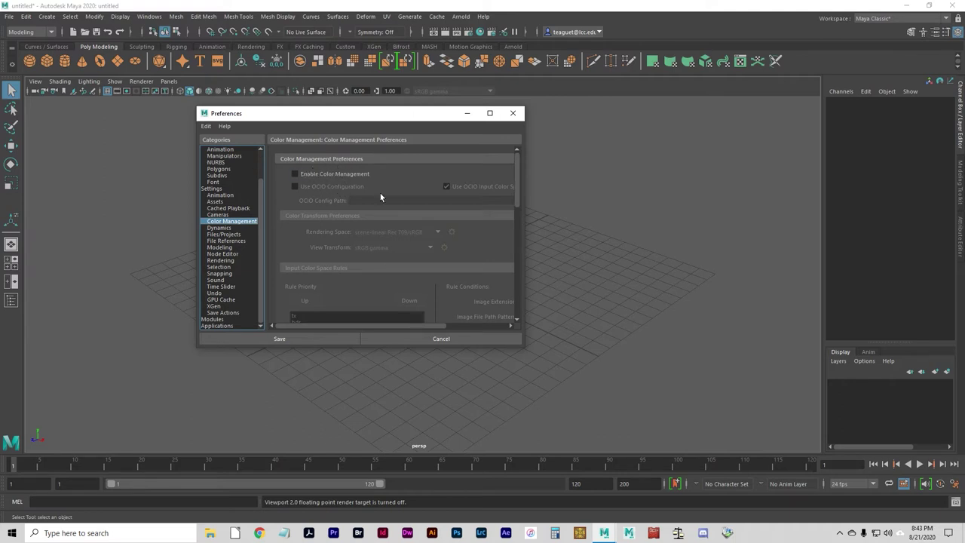
left_click(221, 228)
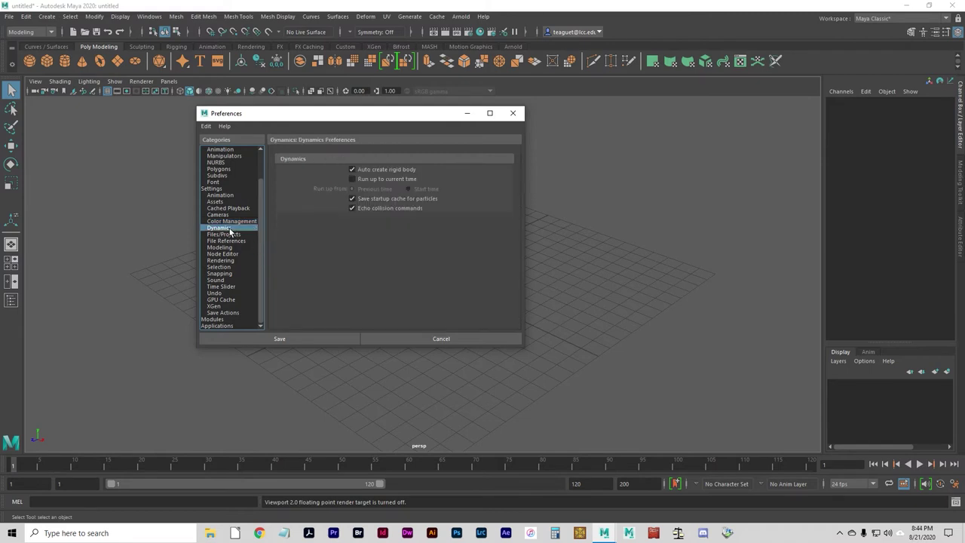
left_click(229, 234)
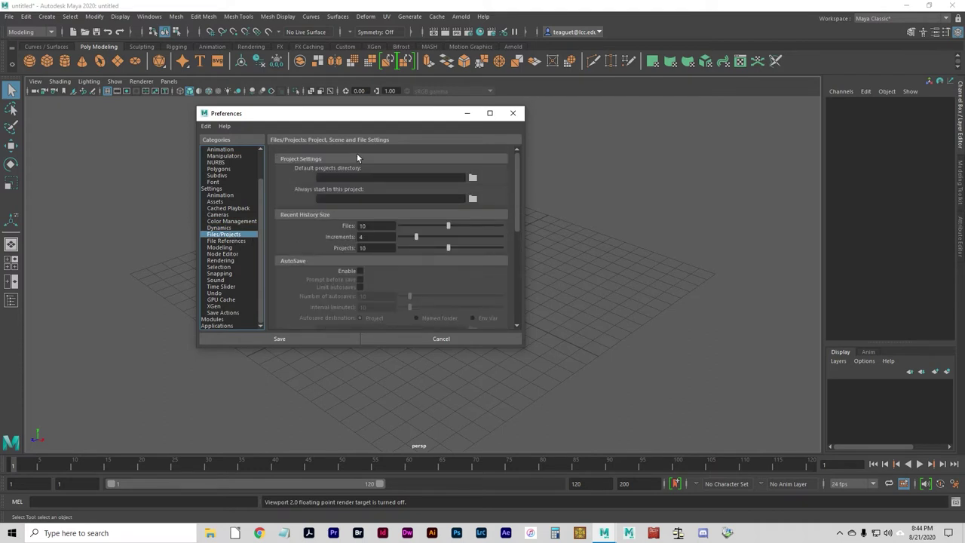
left_click(332, 175)
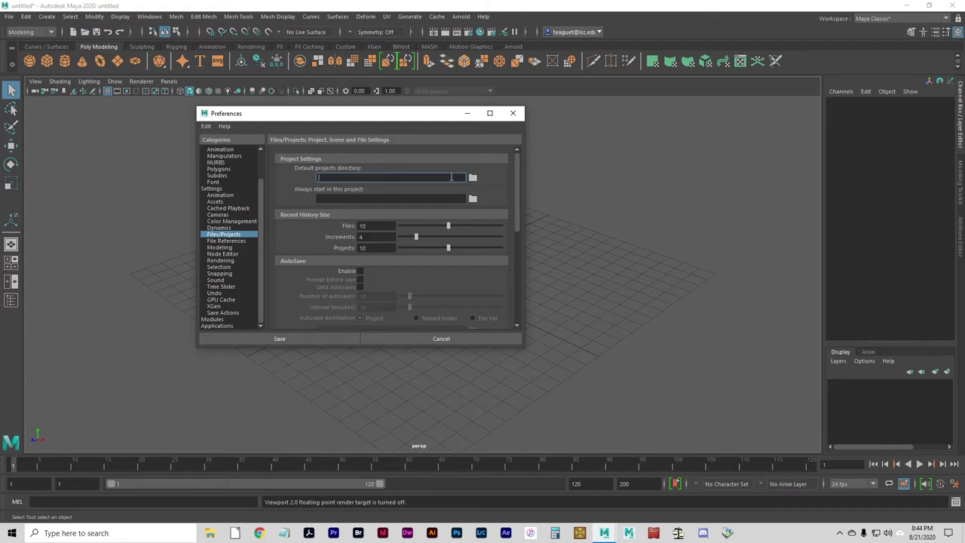
left_click(473, 178)
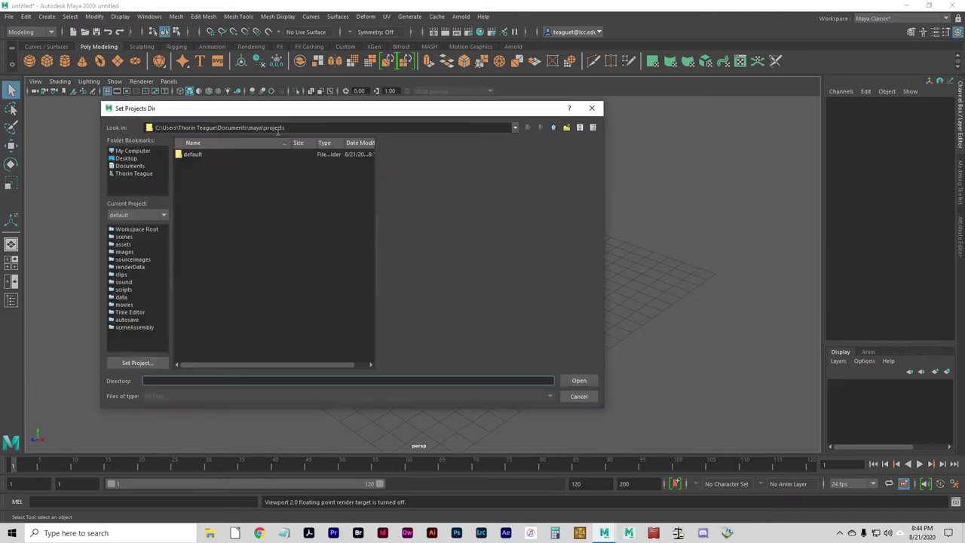
- Examine the current folder path and its parent locations in the Set Projects Dir dialog
left_click(218, 127)
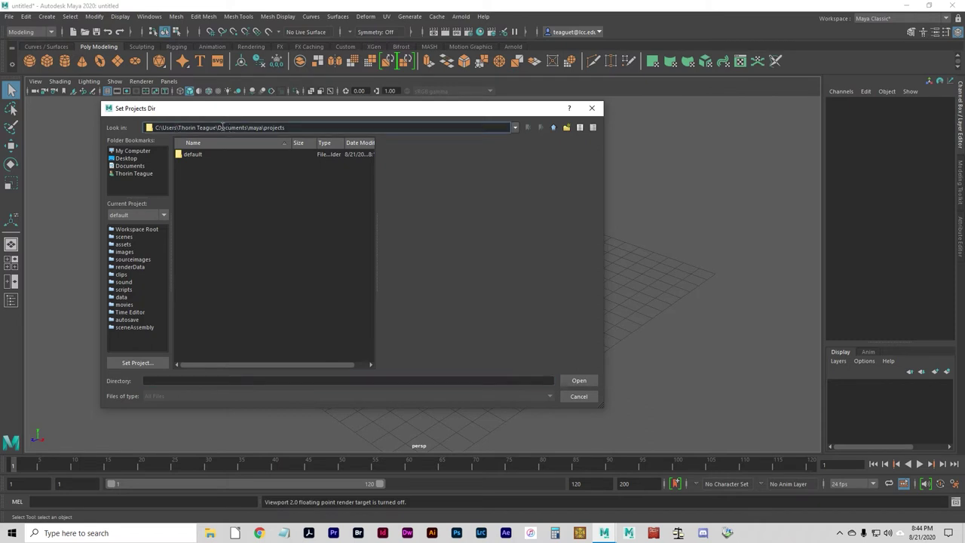
mouse_move(218, 127)
left_mouse_down()
mouse_move(290, 134)
mouse_move(227, 128)
left_mouse_up()
left_click(229, 128)
mouse_move(291, 129)
left_mouse_down()
mouse_move(159, 128)
mouse_move(293, 127)
left_mouse_up()
triple_click(291, 127)
left_click(291, 127)
left_click(516, 128)
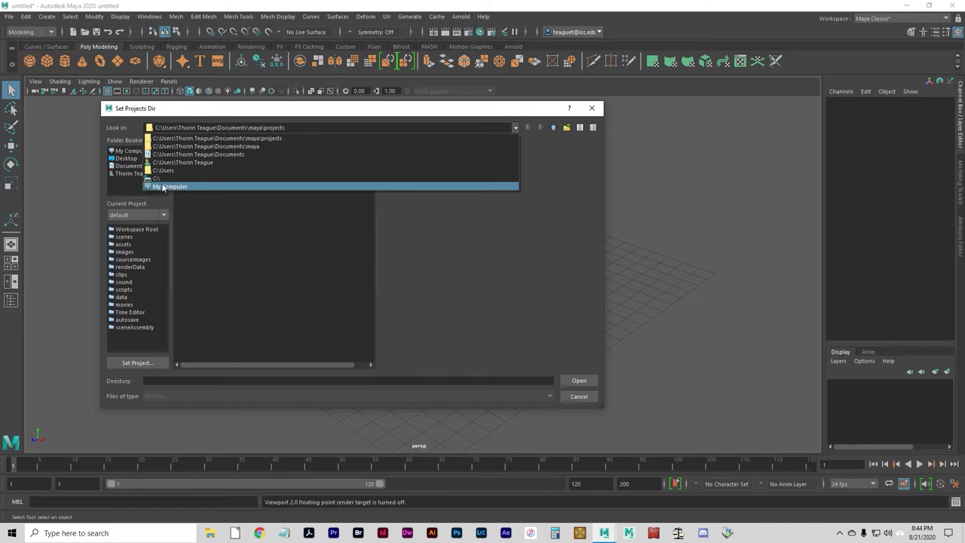
left_click(249, 127)
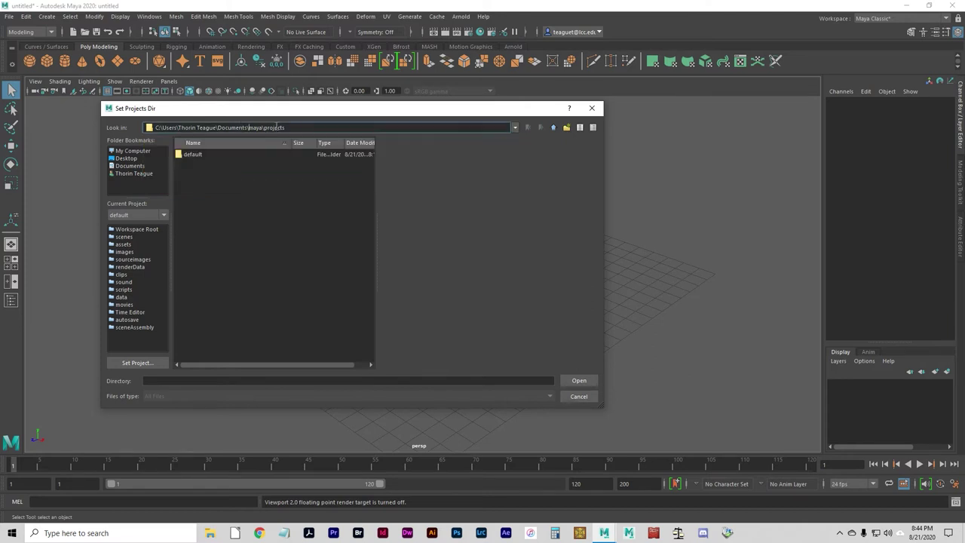
- Try the path /volumes/ as the lookup location, and set the default projects directory to the Documents/maya/projects folder
left_click_drag(307, 127, 153, 127)
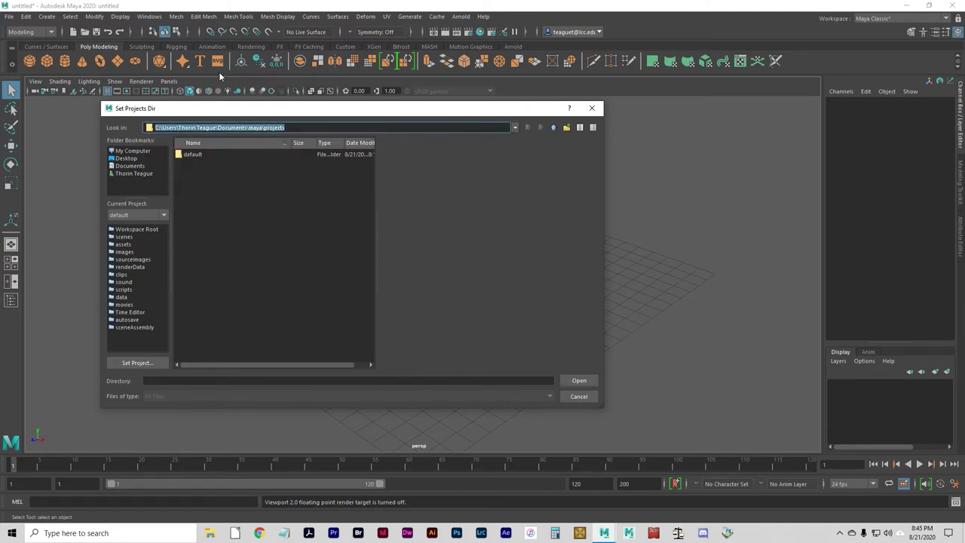
type("/volumes/")
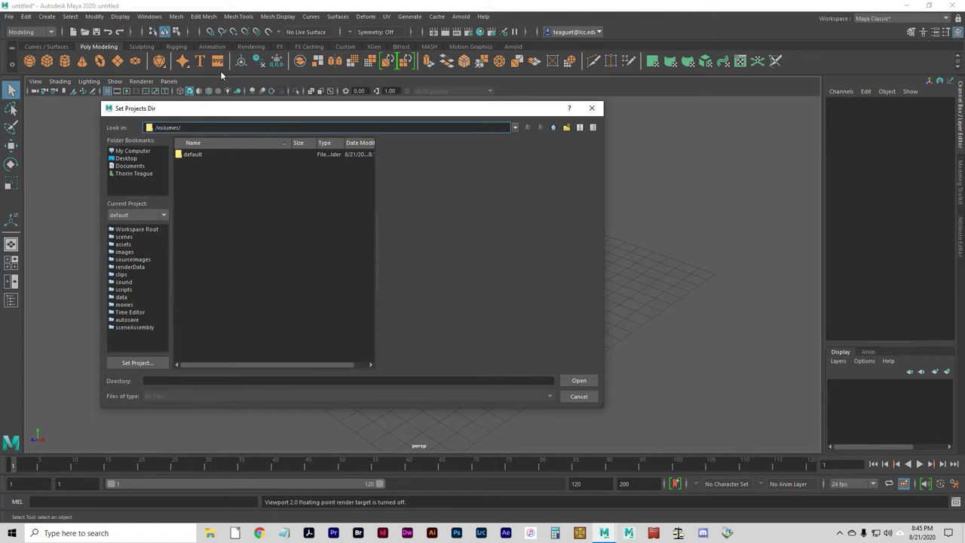
key("Return")
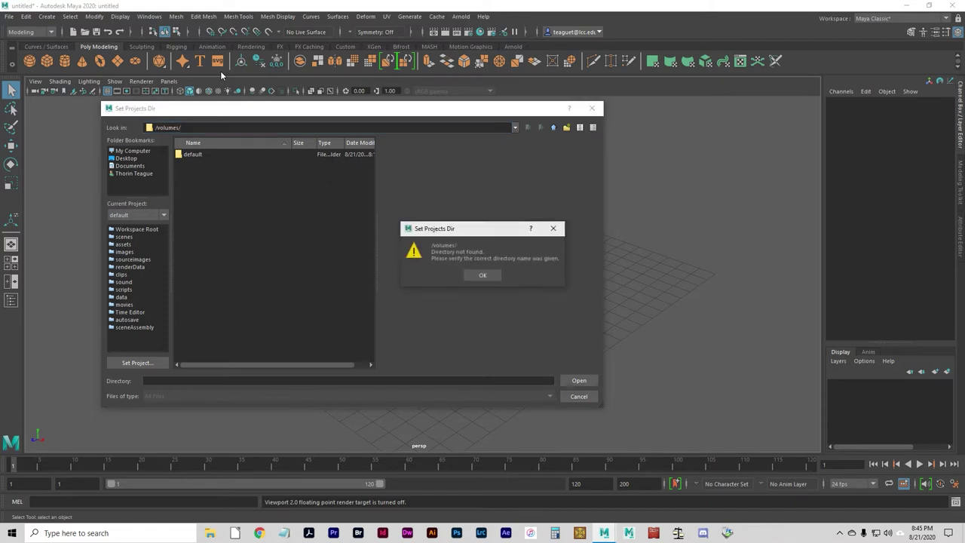
key("Return")
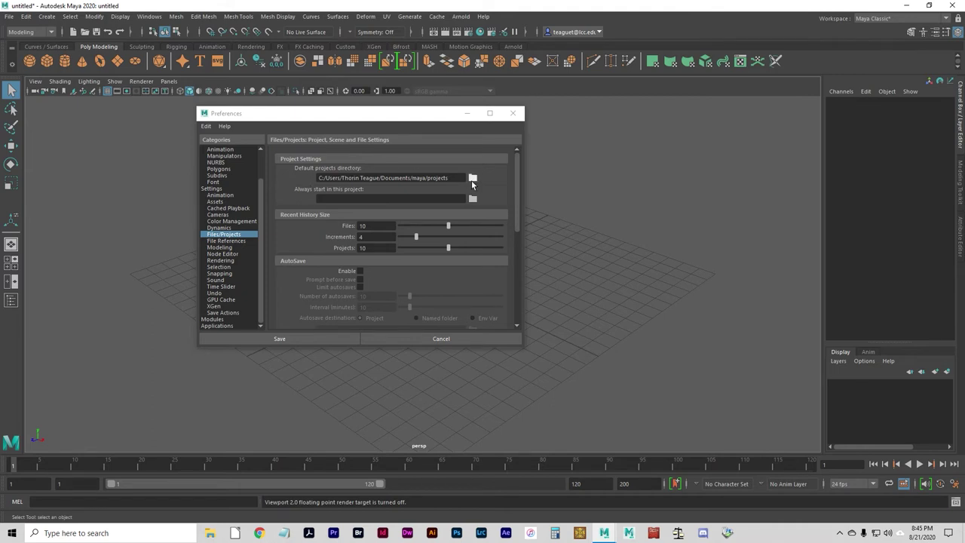
left_click(438, 176)
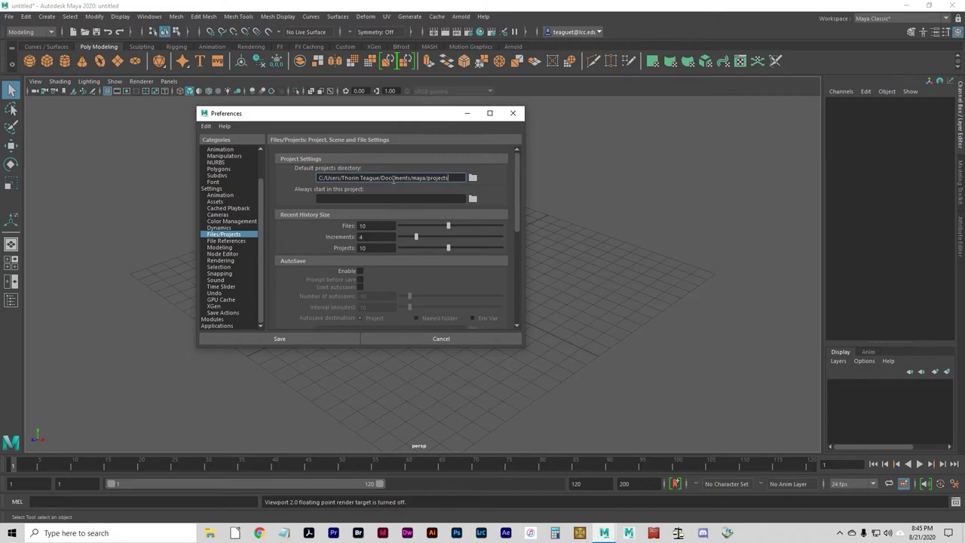
- Enable AutoSave in the Files/Projects preferences
scroll(313, 246, "down", 1)
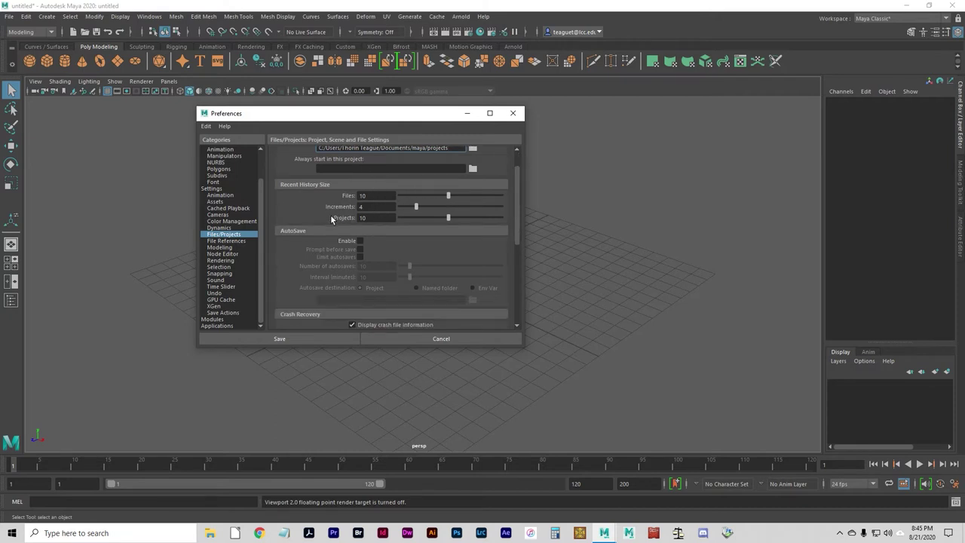
scroll(315, 241, "down", 1)
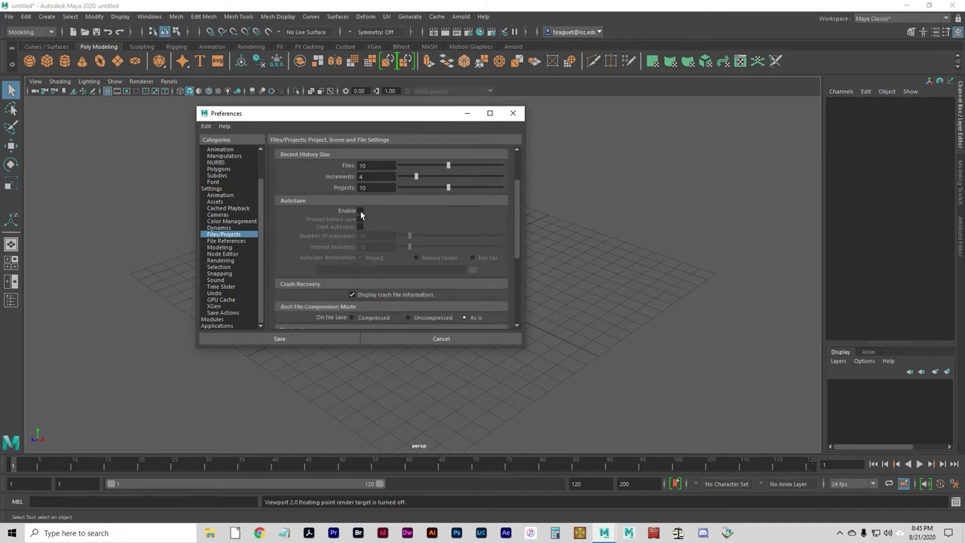
scroll(342, 222, "up", 2)
scroll(328, 241, "down", 2)
left_click(360, 211)
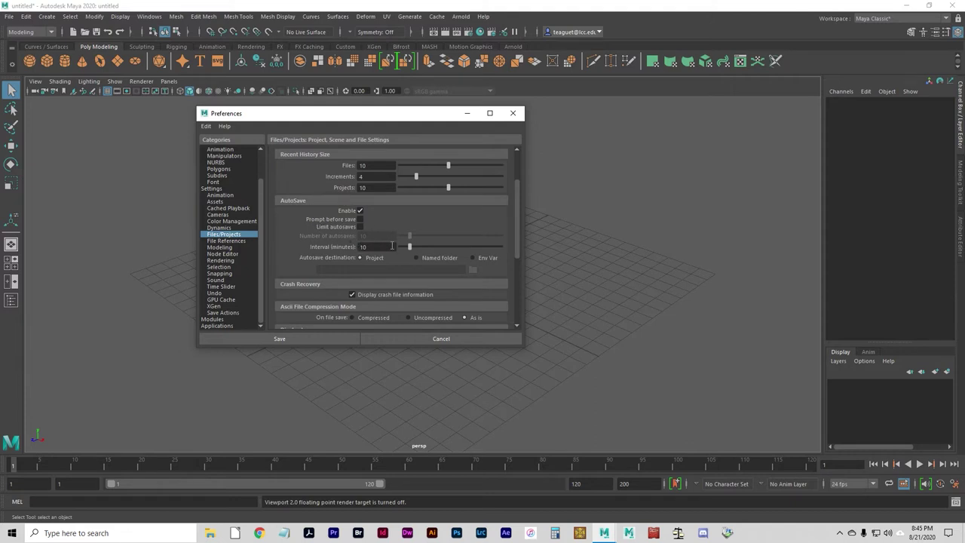
left_click(367, 247)
- Review the remaining Files/Projects settings and the File References, Modeling and Node Editor preferences
scroll(395, 283, "down", 1)
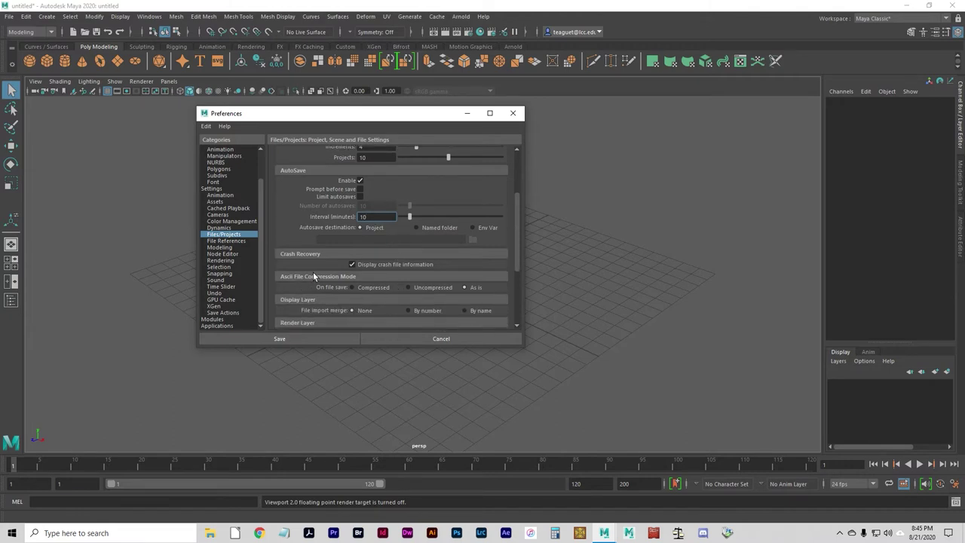
scroll(313, 275, "down", 2)
scroll(313, 275, "down", 2)
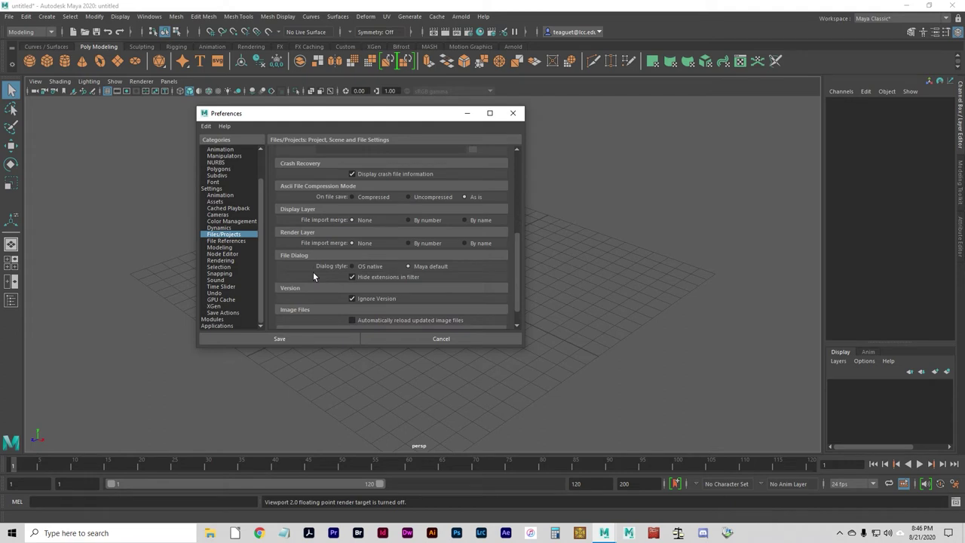
scroll(313, 273, "up", 4)
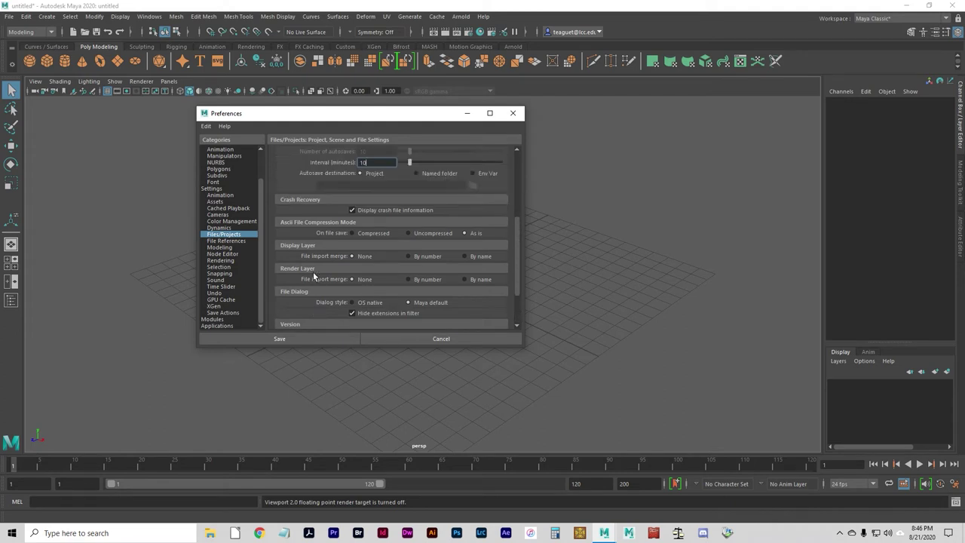
left_click(226, 240)
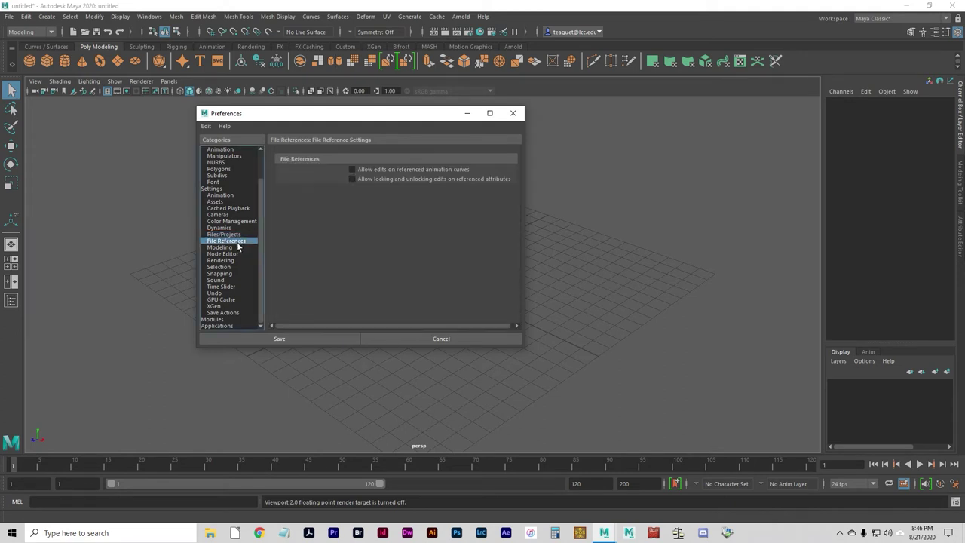
left_click(239, 246)
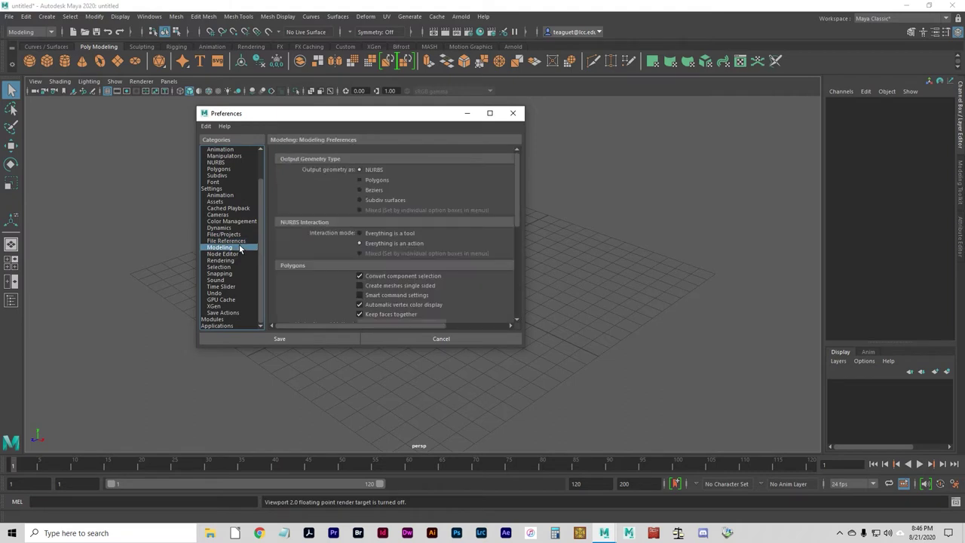
scroll(332, 251, "down", 8)
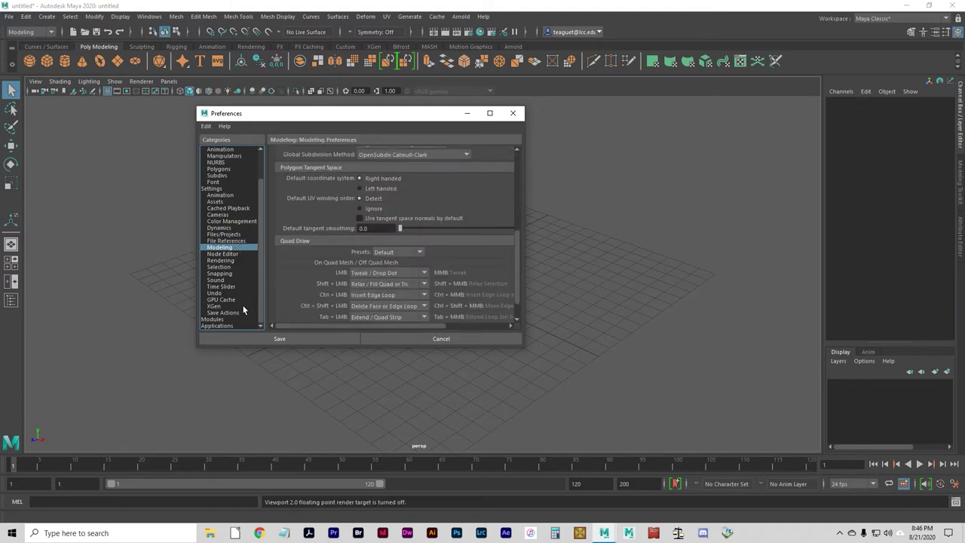
left_click(241, 254)
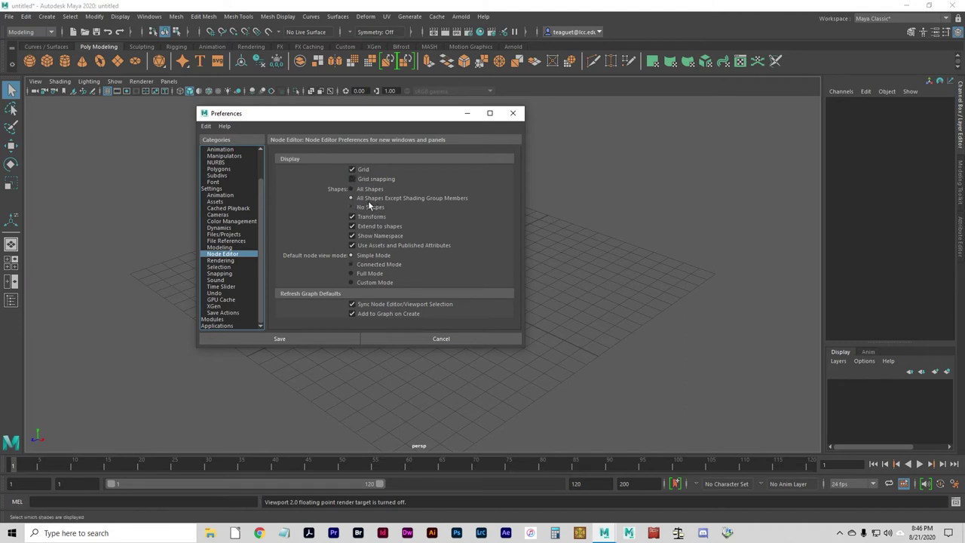
- Set the preferred renderer to Maya Software in the Rendering preferences
left_click(226, 261)
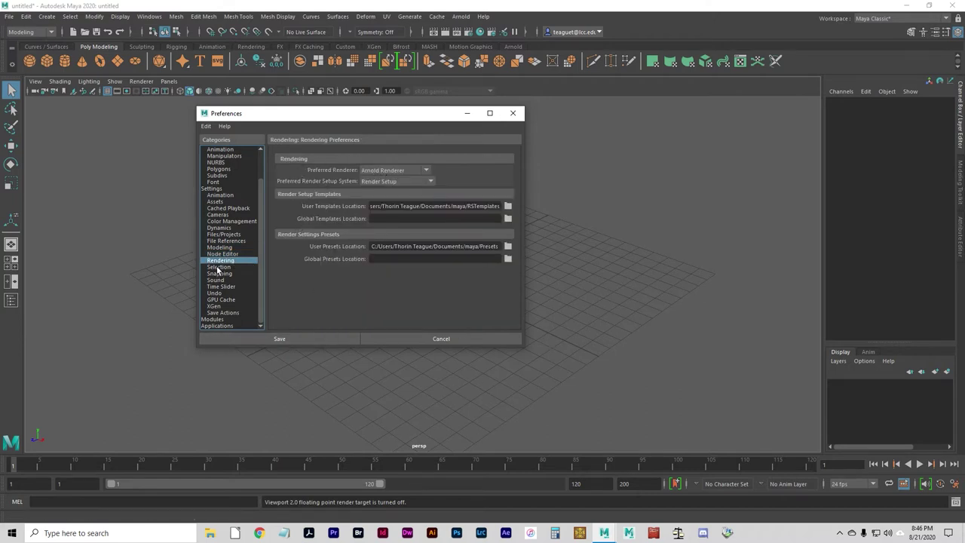
left_click(381, 170)
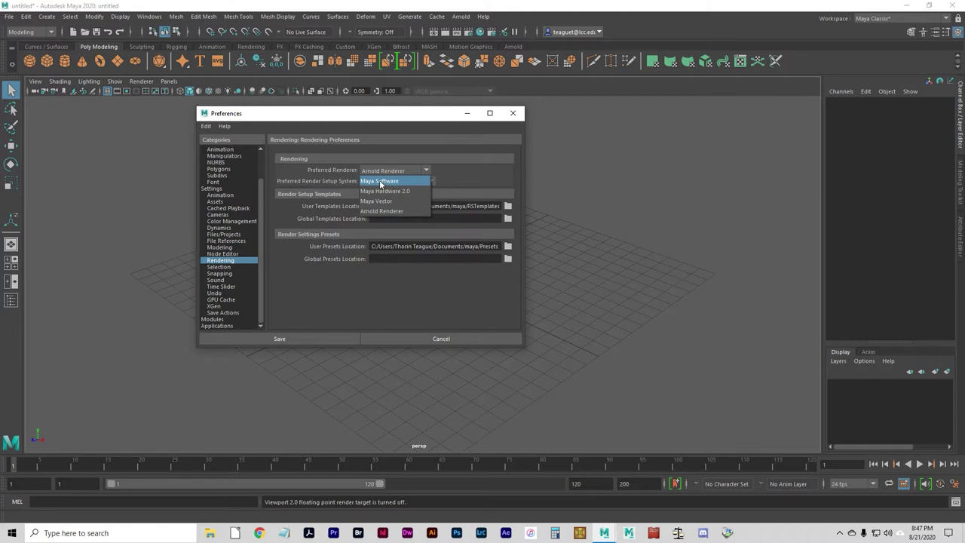
left_click(382, 182)
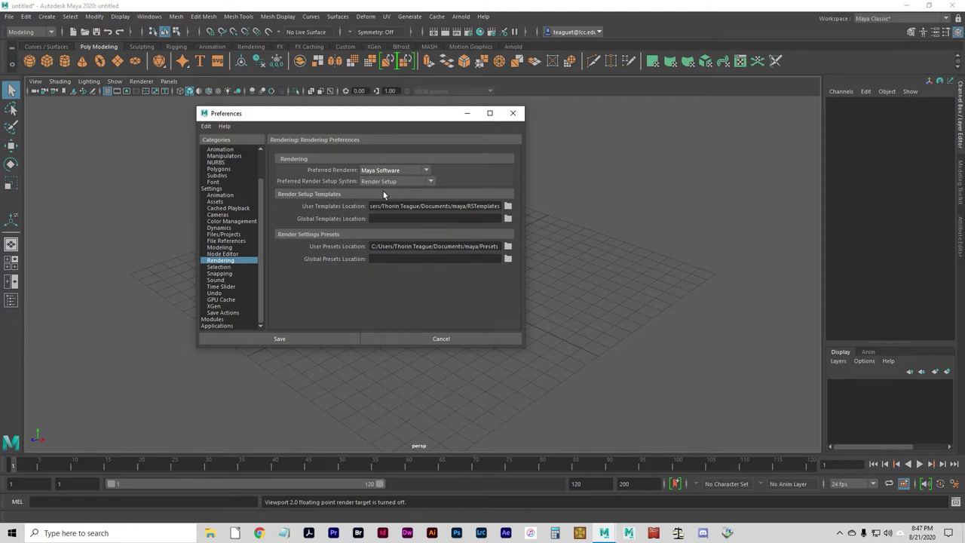
- Review the Selection, Snapping, Sound and Time Slider preferences, and move the Preferences window clear of the viewport's centre
left_click(227, 269)
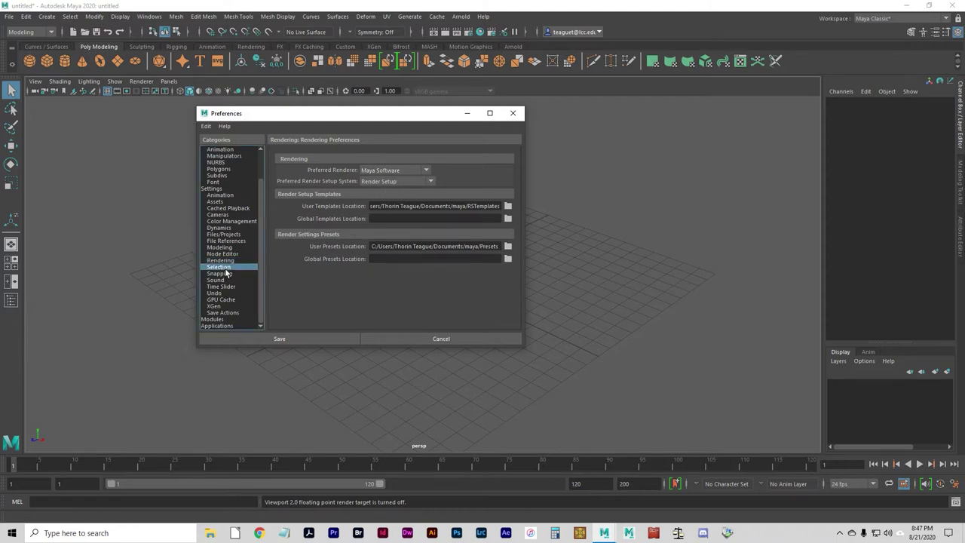
scroll(283, 263, "down", 2)
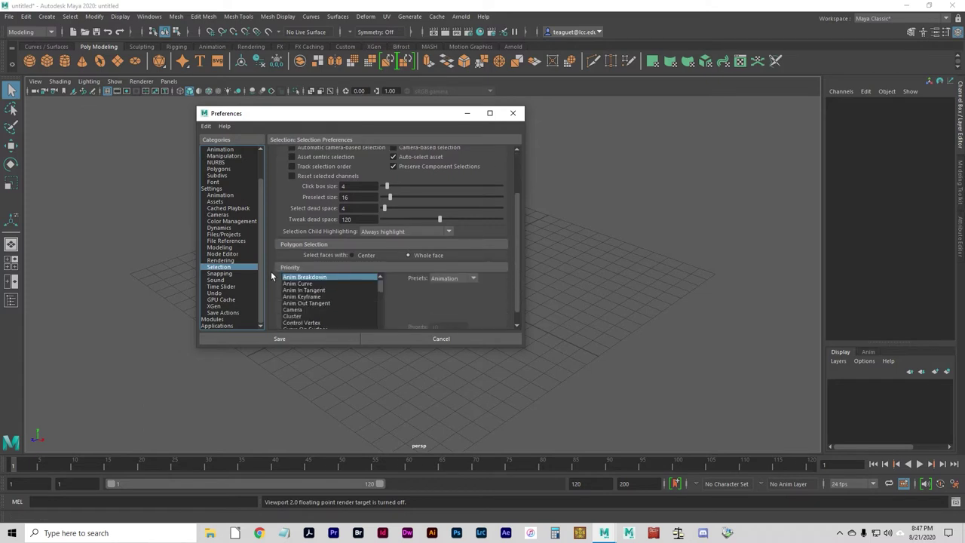
scroll(272, 277, "down", 1)
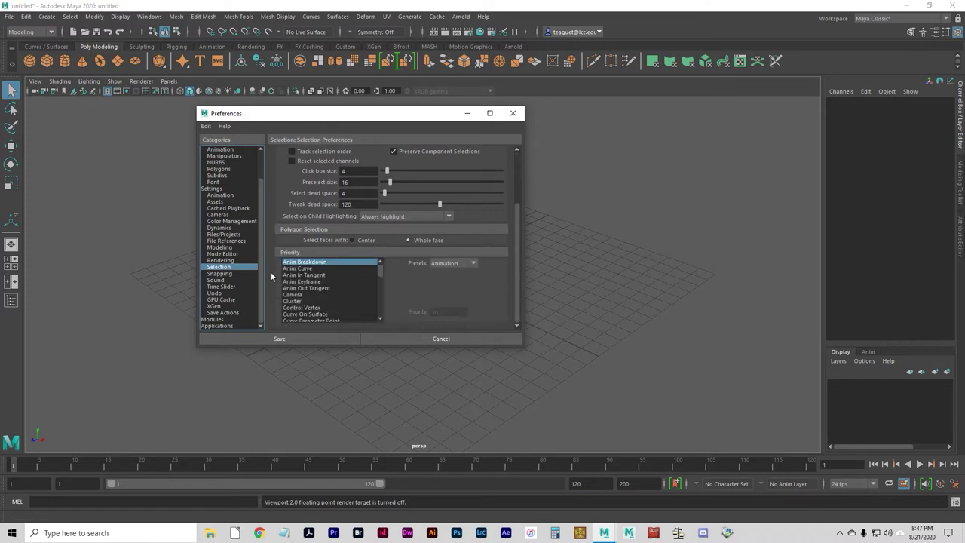
left_click(222, 274)
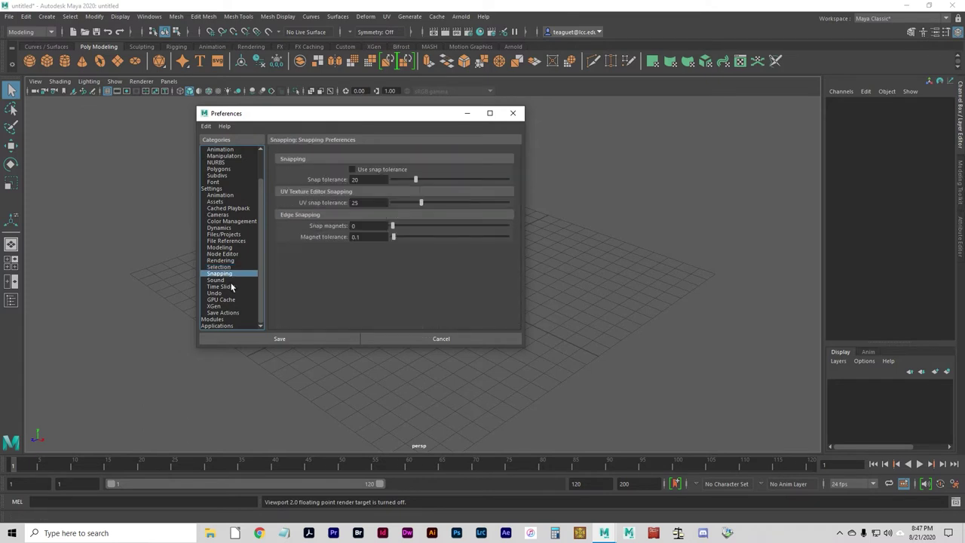
left_click(228, 281)
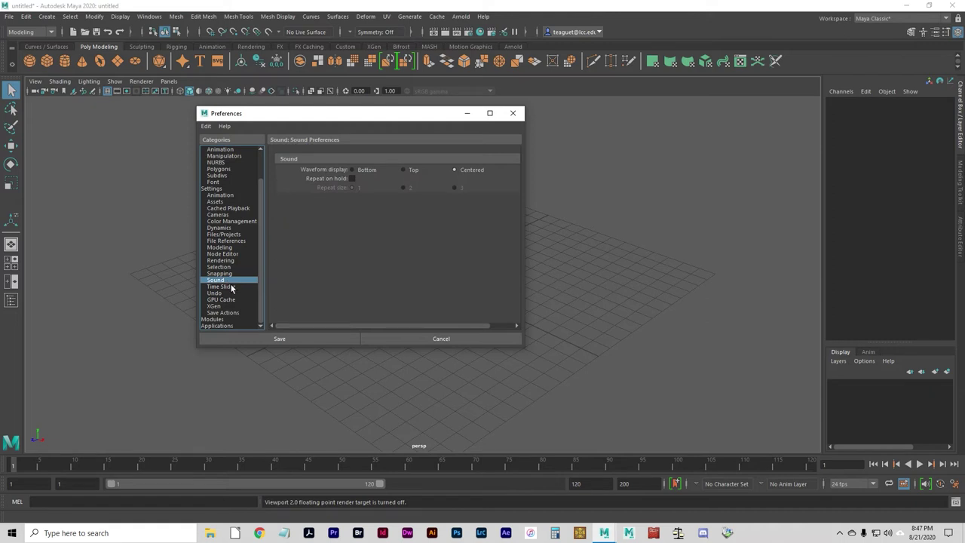
left_click(232, 288)
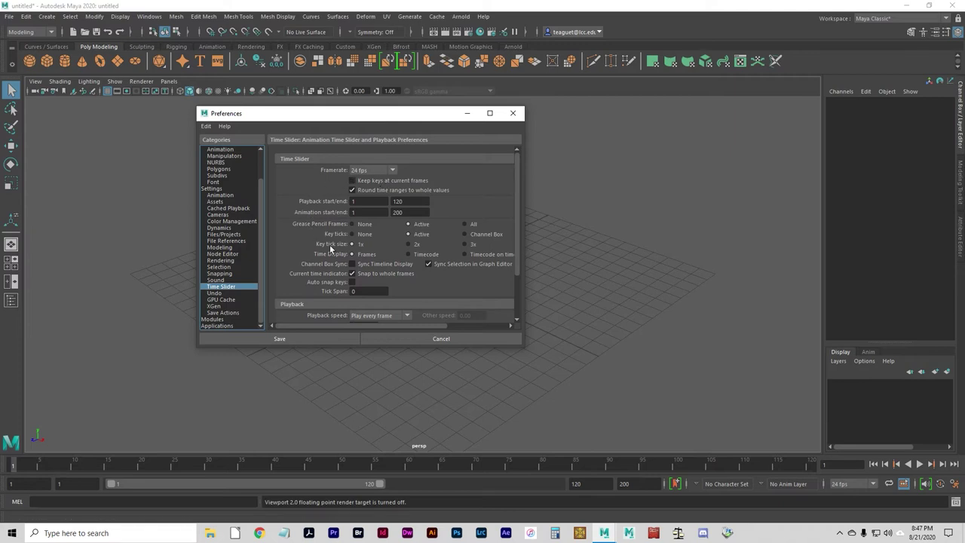
scroll(285, 254, "down", 2)
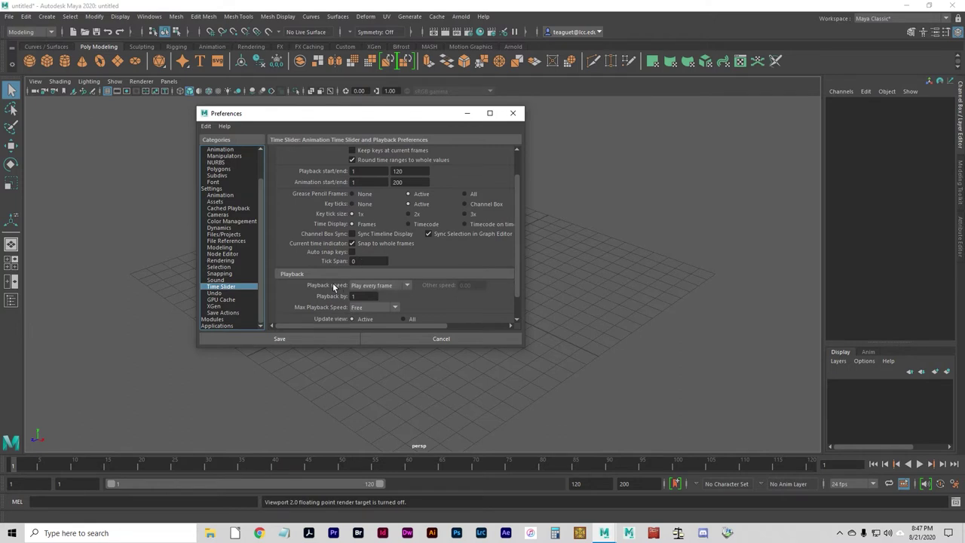
scroll(309, 282, "down", 1)
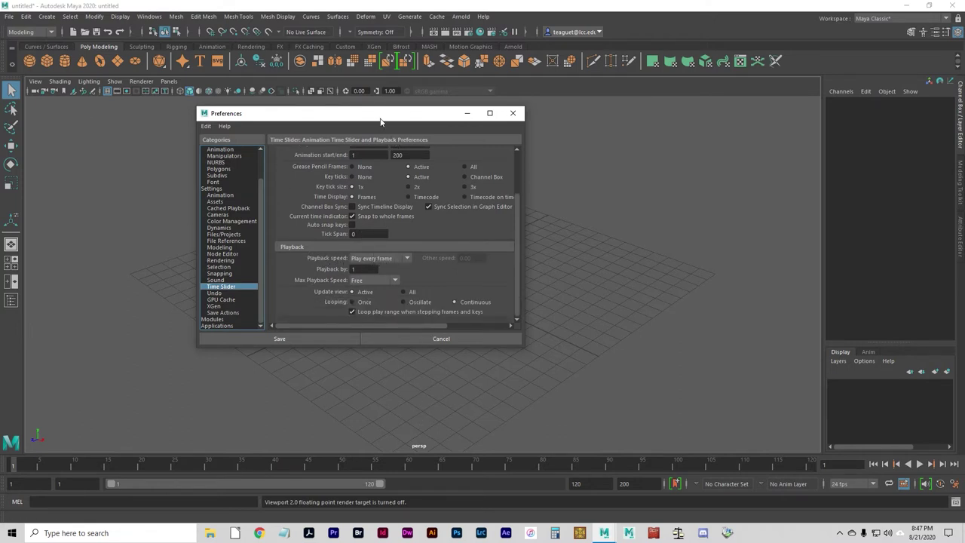
left_click_drag(378, 118, 754, 164)
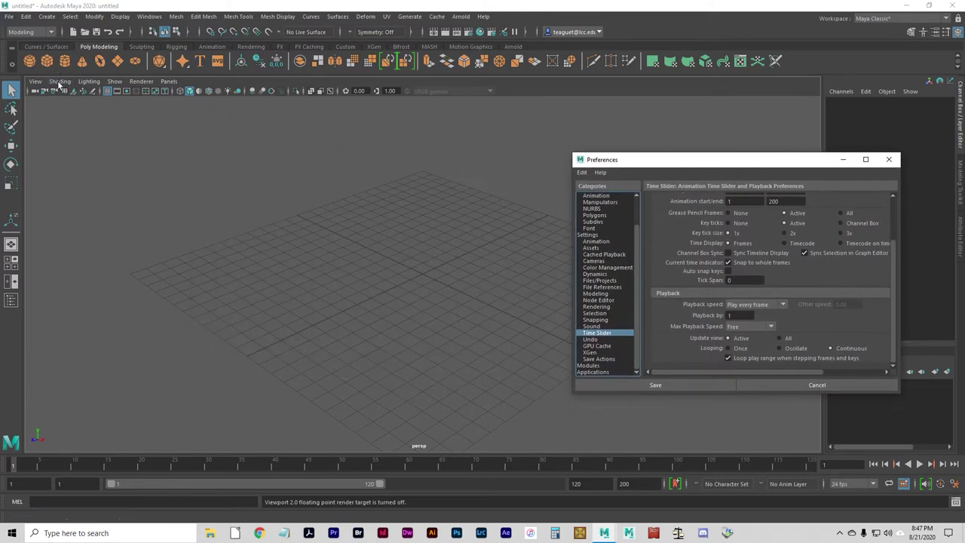
- Create a polygon sphere on the grid and move it to about X -6.2, Y 1.1
left_click_drag(722, 158, 600, 127)
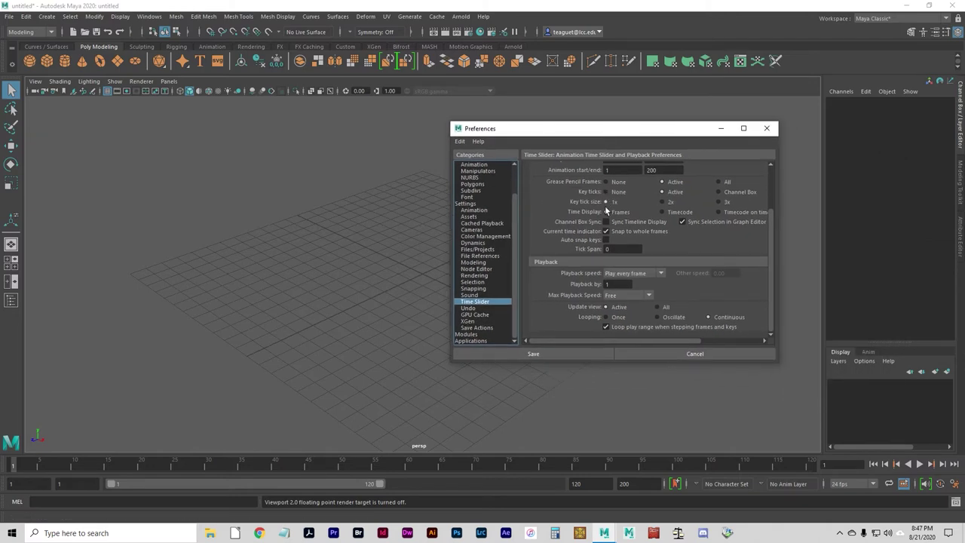
scroll(614, 230, "up", 3)
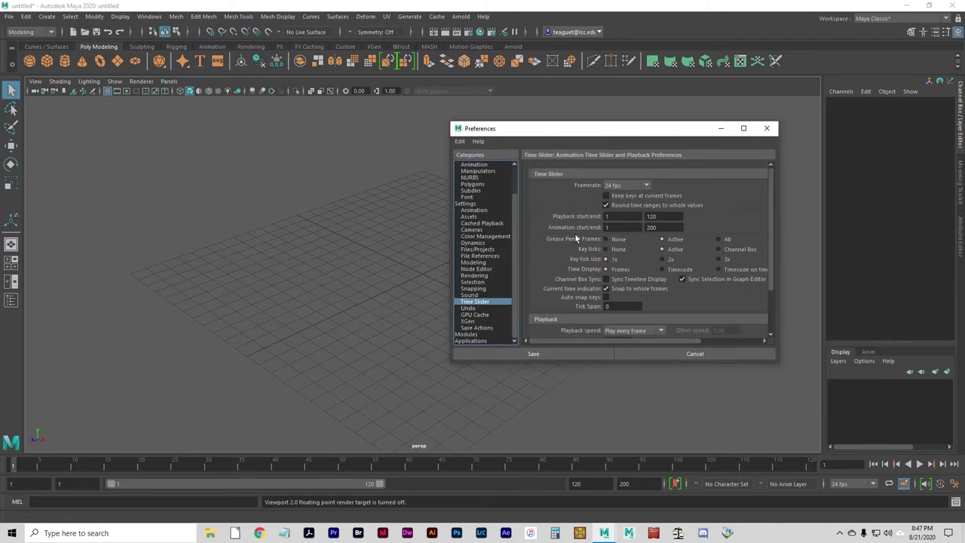
scroll(577, 234, "down", 3)
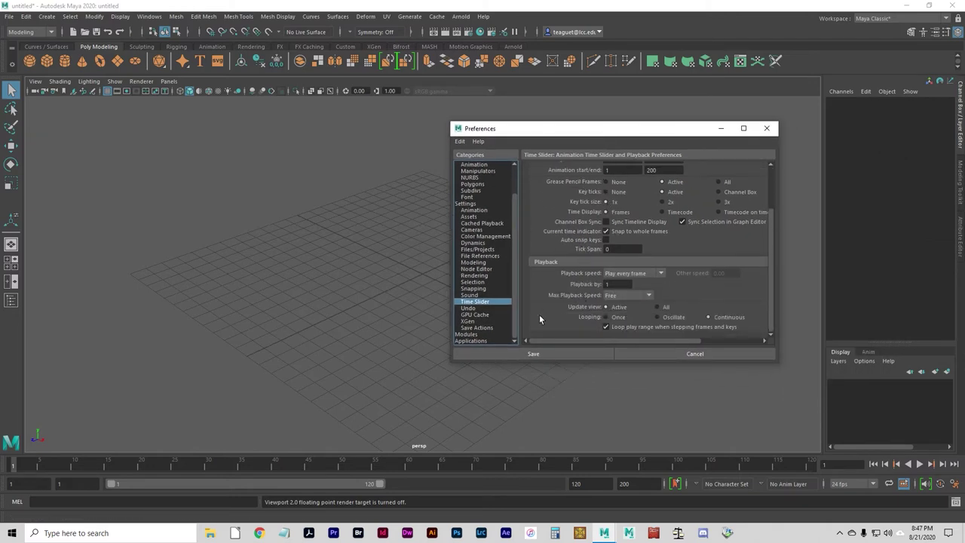
left_click(34, 66)
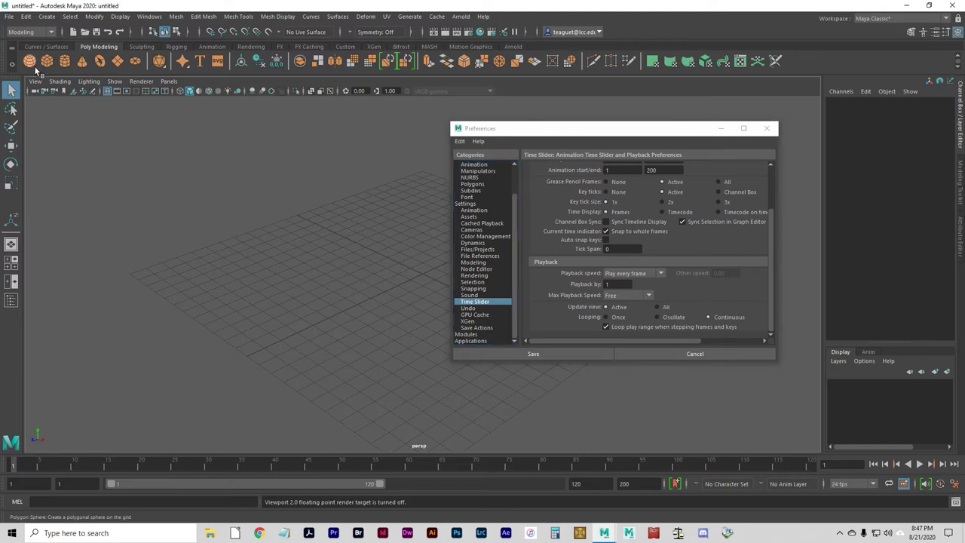
key("w")
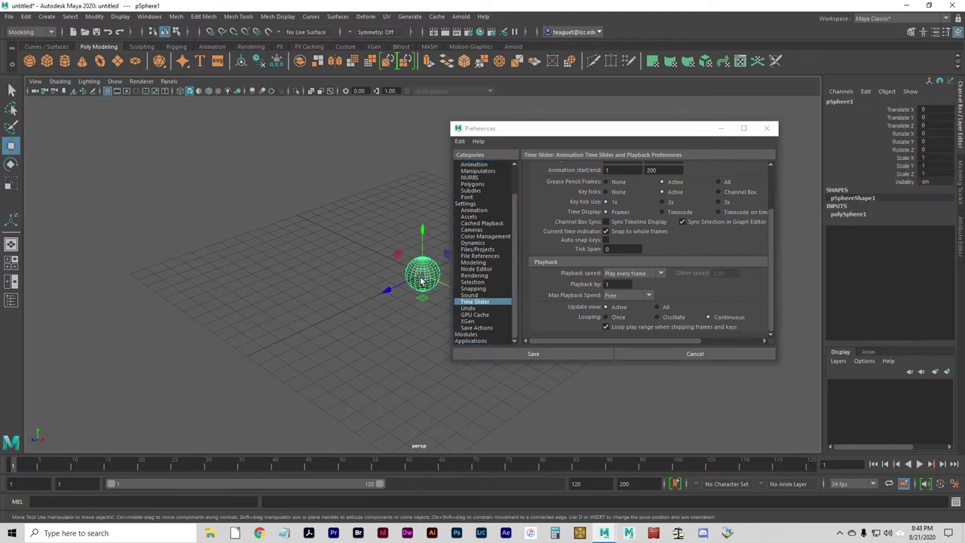
left_click_drag(443, 286, 381, 255)
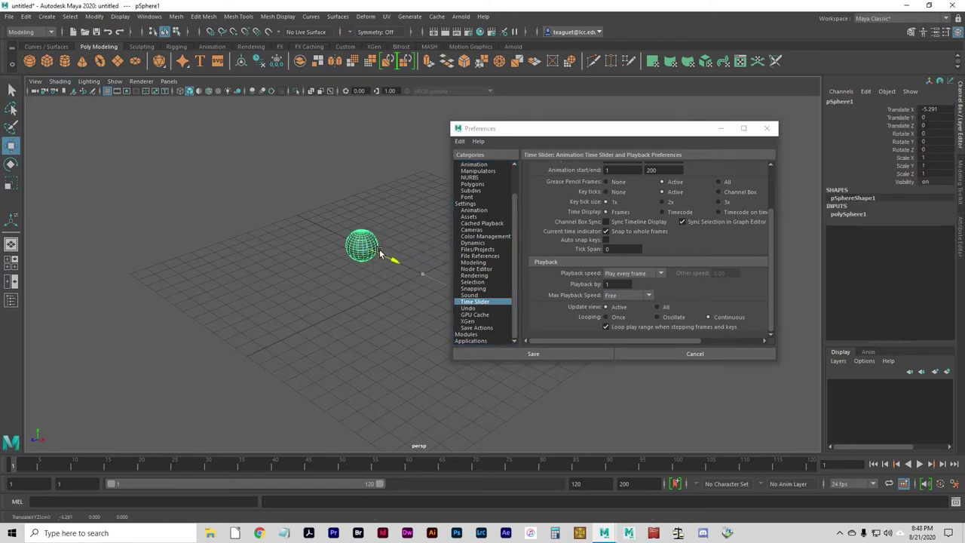
left_click(361, 202)
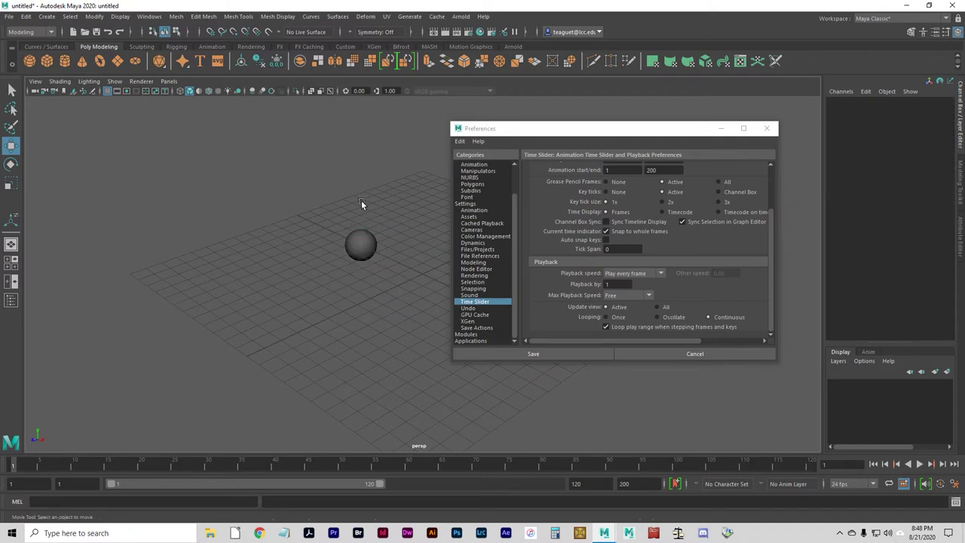
left_click(370, 250)
left_click_drag(358, 214, 359, 198)
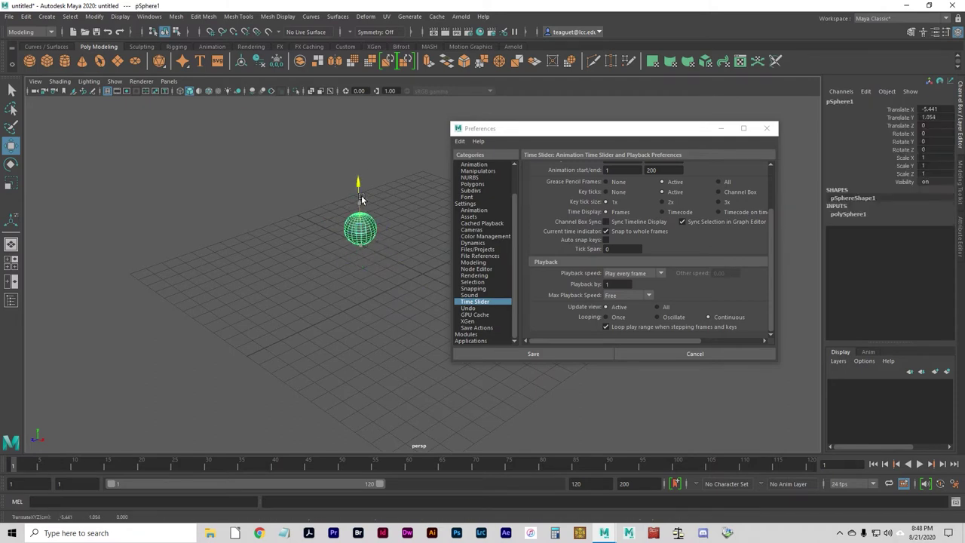
left_click_drag(392, 243, 381, 238)
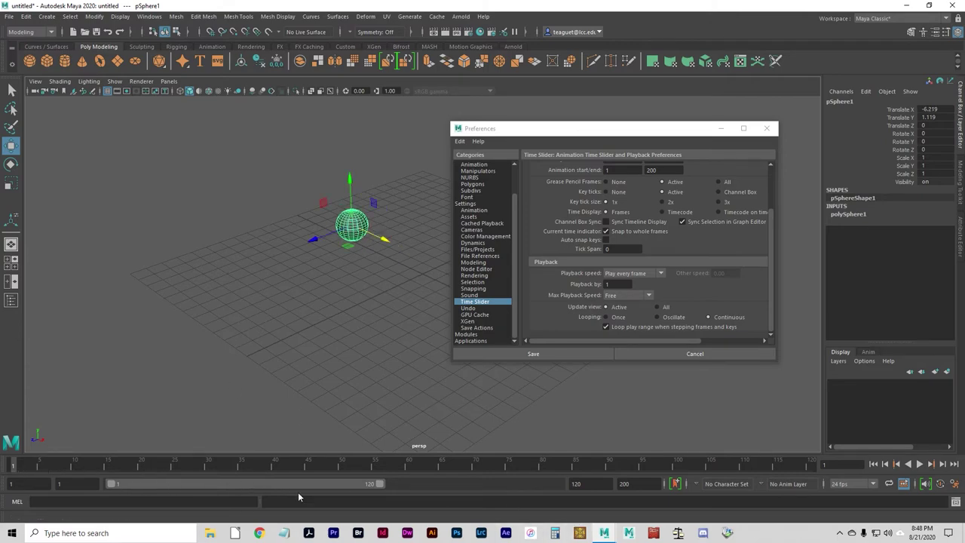
- Shorten the playback range to frames 1–24 and key the sphere at frame 1 and at frame 24, moved to about X 12.6
left_click_drag(376, 486, 161, 483)
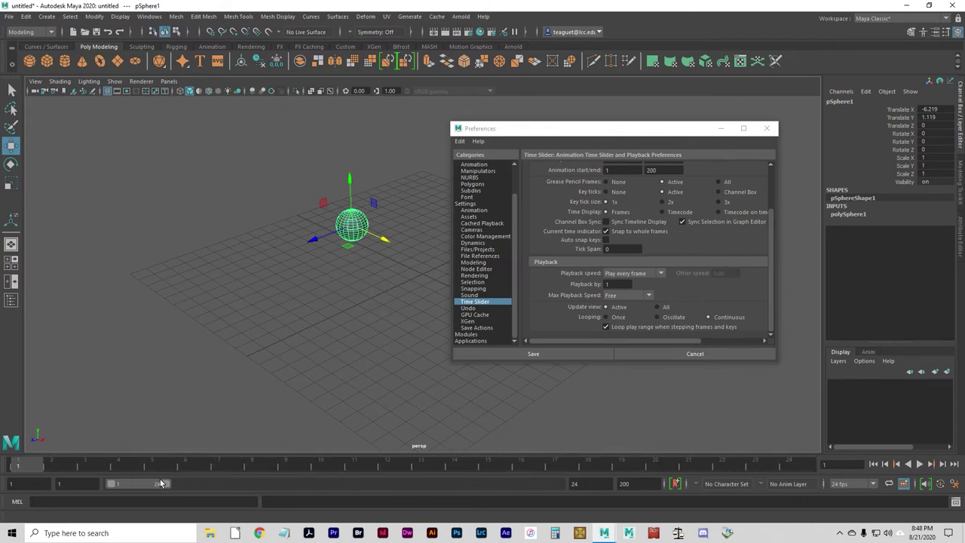
left_click_drag(380, 240, 389, 245)
left_click_drag(279, 469, 846, 463)
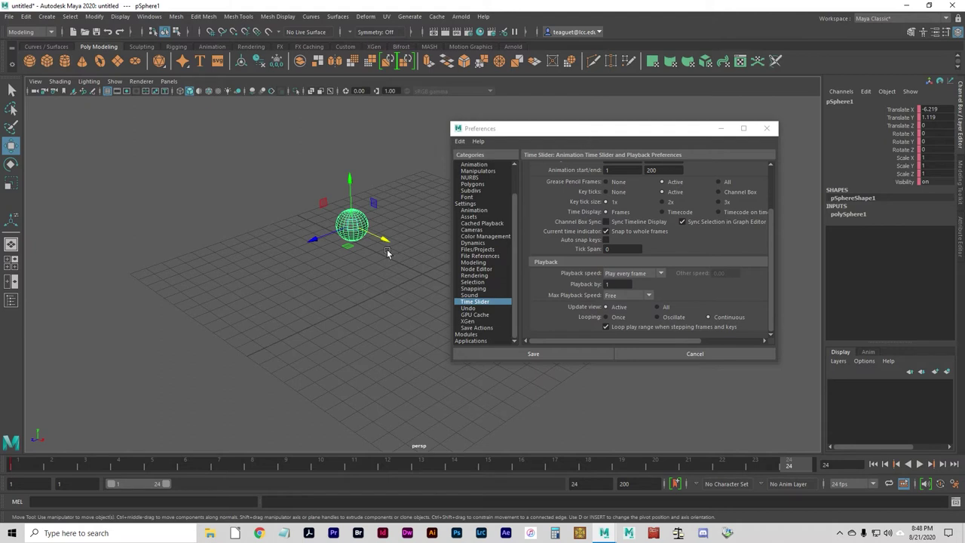
left_click_drag(381, 241, 661, 416)
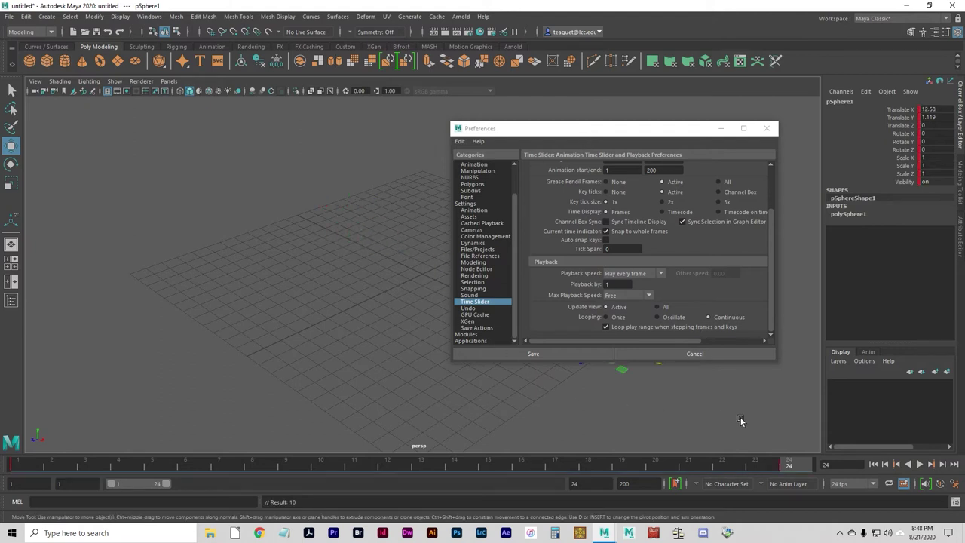
- Play the sphere animation and set the playback speed to 24 fps x 1 in the Time Slider preferences
left_click_drag(626, 137, 731, 69)
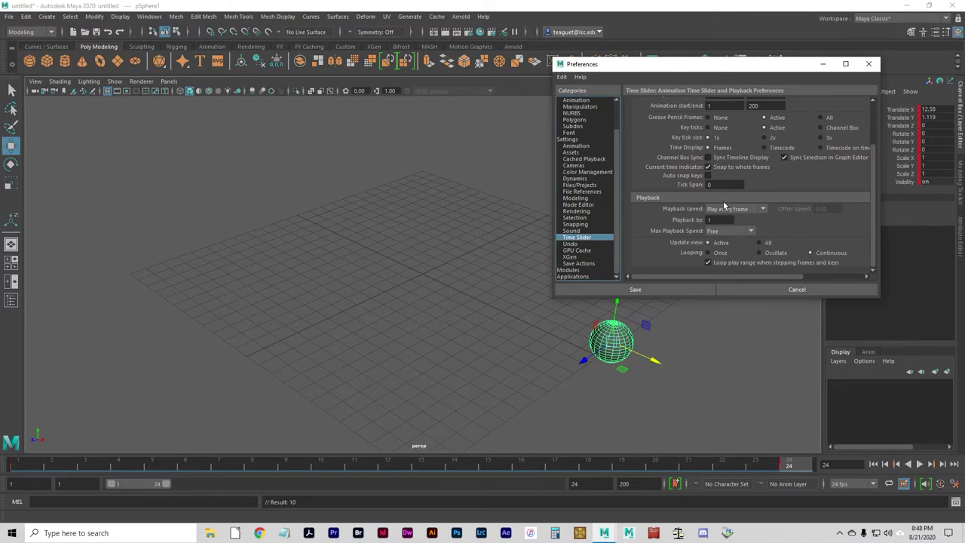
left_click(920, 465)
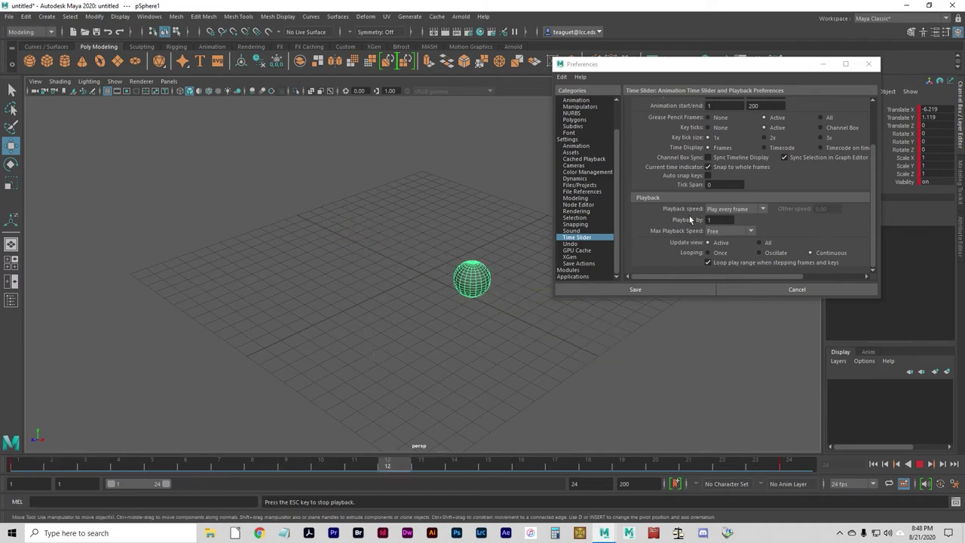
left_click(725, 211)
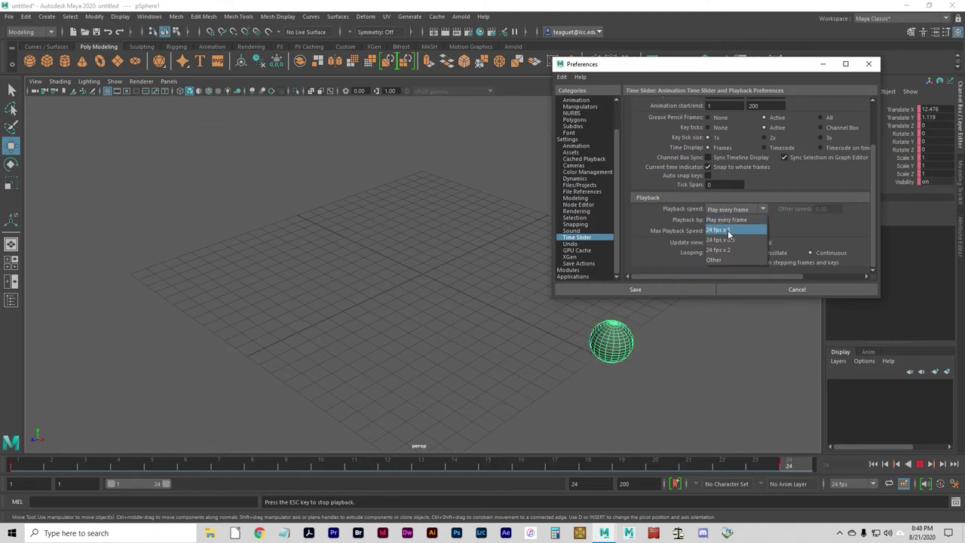
left_click(720, 231)
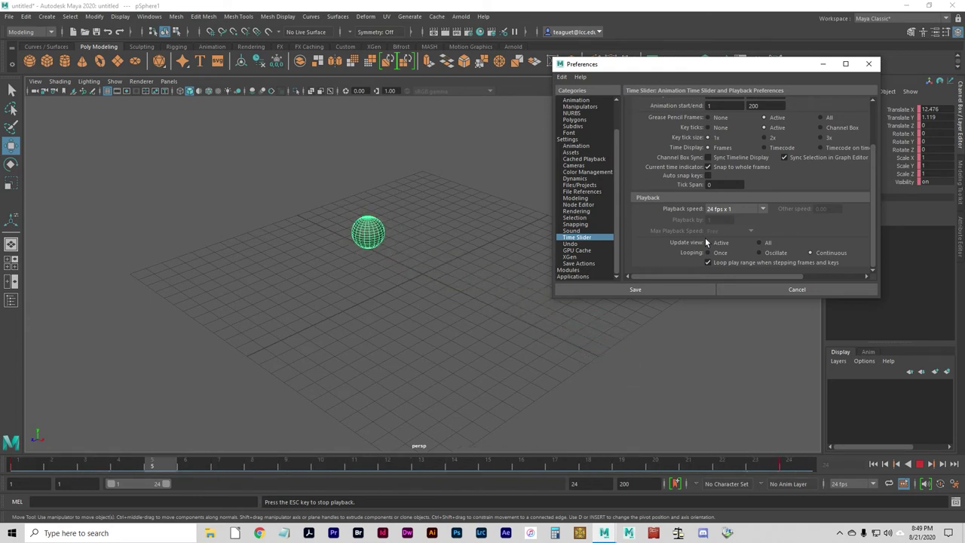
- Review the Undo, GPU Cache, XGen and Save Actions preferences, and save the preferences
left_click(580, 244)
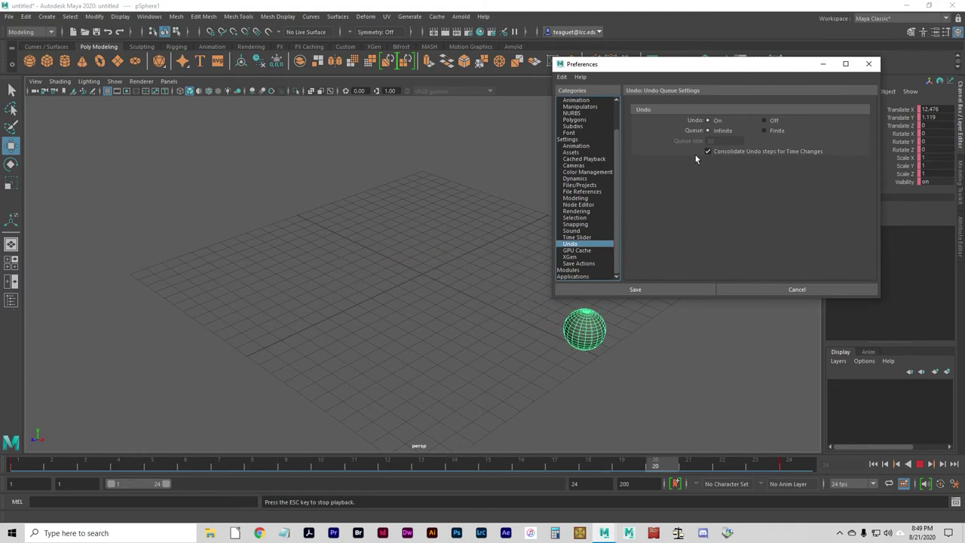
left_click(585, 251)
left_click(583, 257)
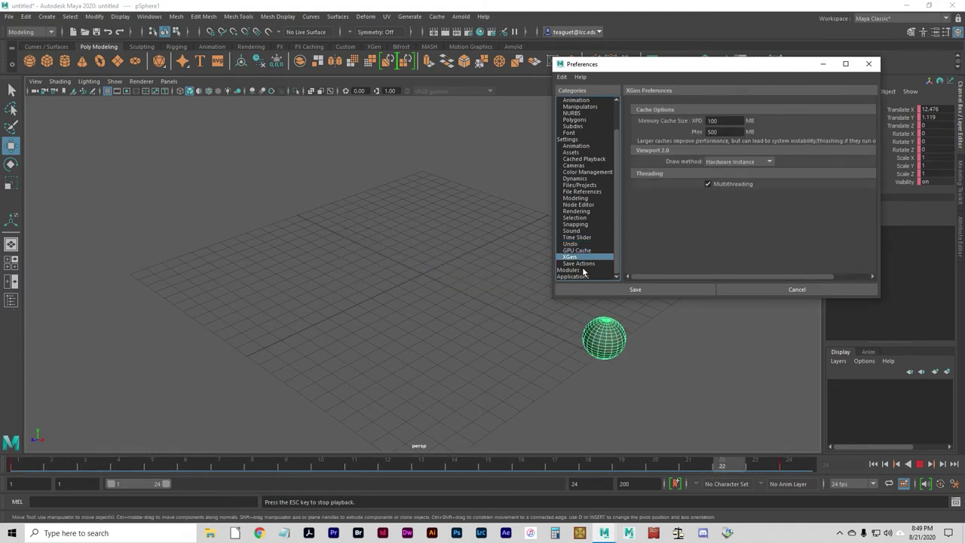
left_click(585, 264)
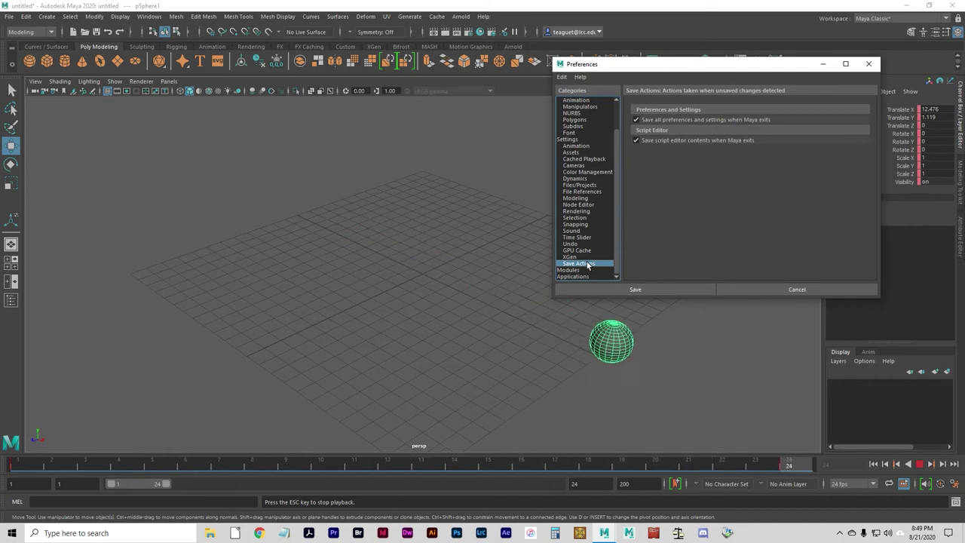
left_click(646, 290)
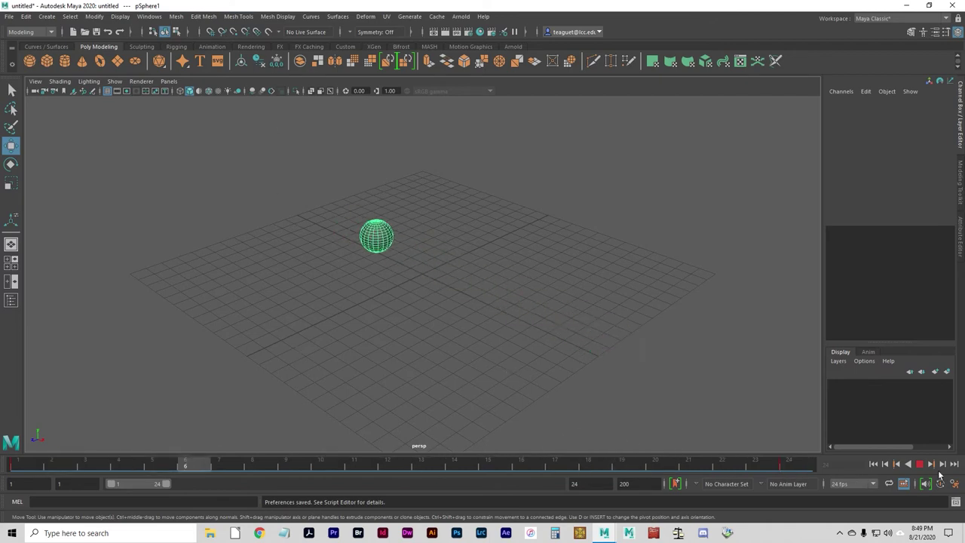
- Stop the playback and start a new scene without saving the current one
key("Escape")
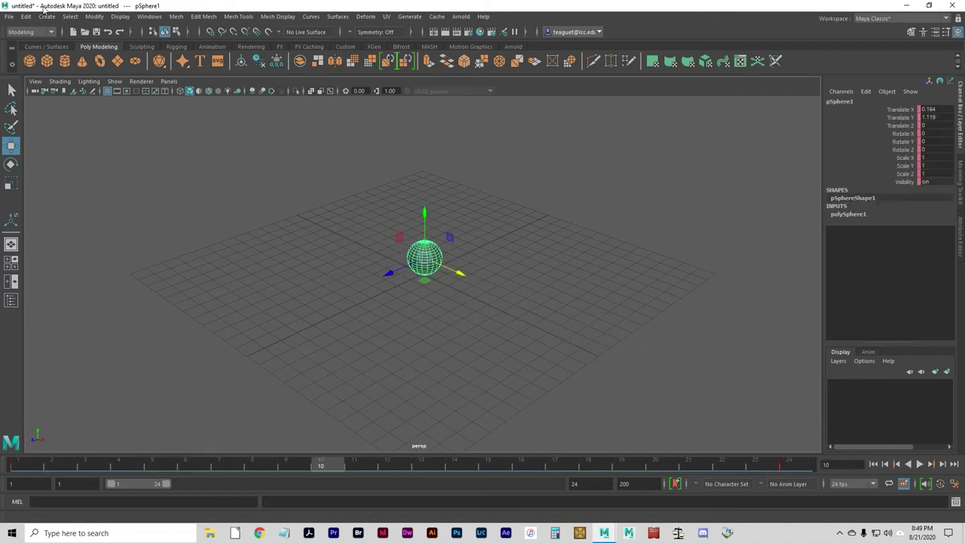
left_click(8, 17)
left_click(24, 34)
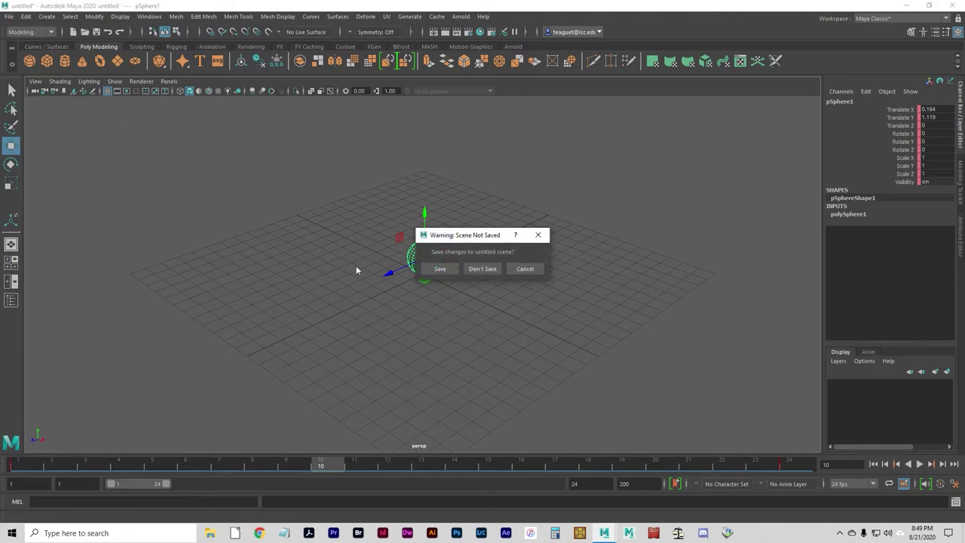
left_click(465, 270)
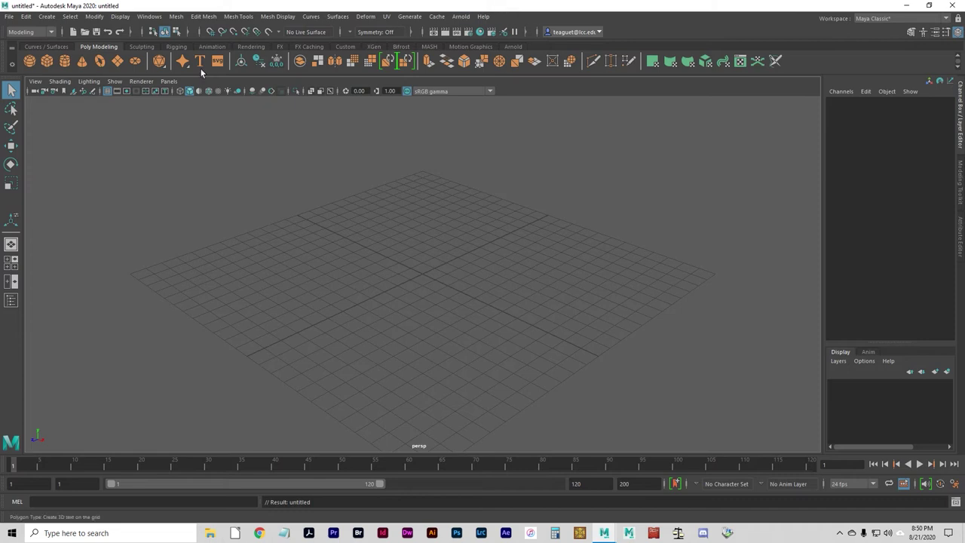
- Create a polygon sphere at the origin and show the Move manipulator in an orbited, closer perspective view
left_click(30, 61)
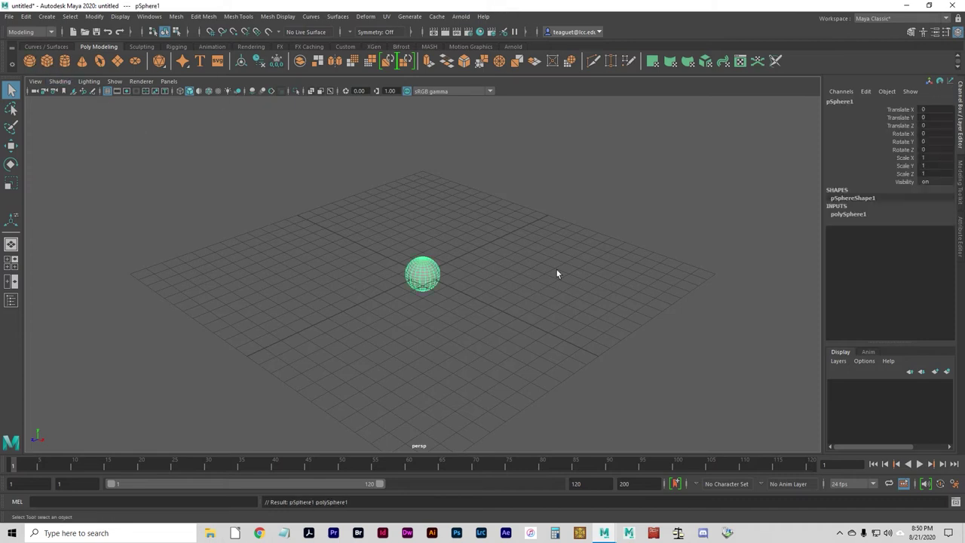
key("w")
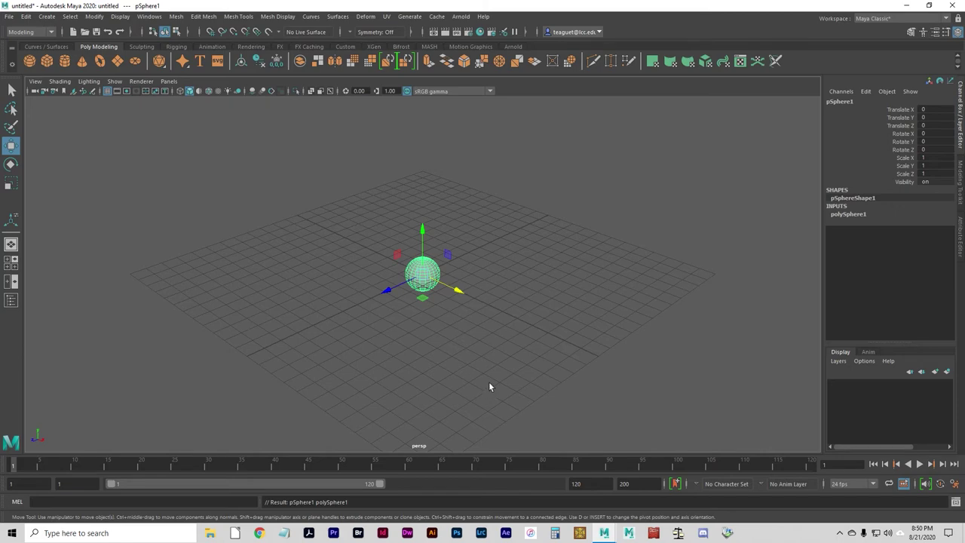
left_click_drag(300, 336, 345, 320, "alt")
left_click_drag(368, 267, 443, 281, "alt")
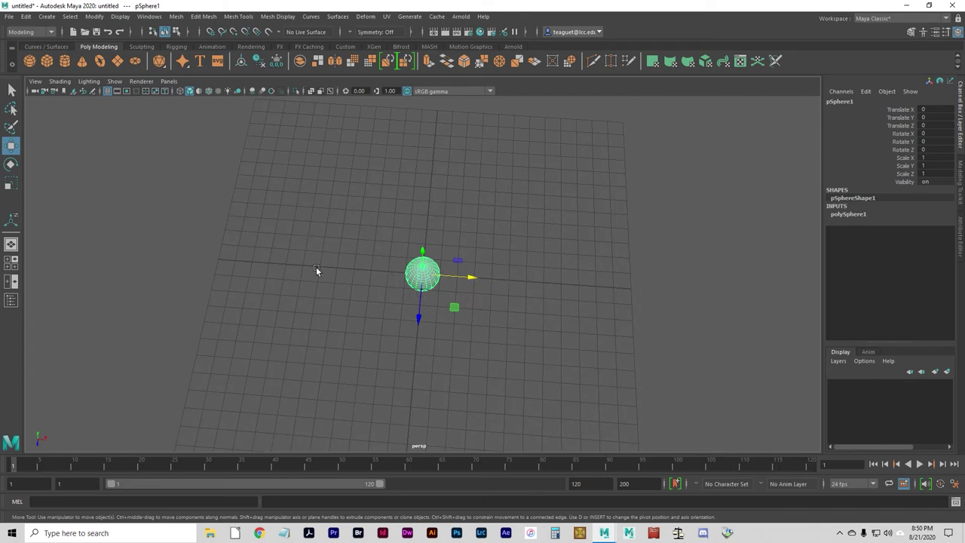
left_click_drag(427, 278, 375, 286, "alt")
right_click_drag(375, 289, 427, 275, "alt")
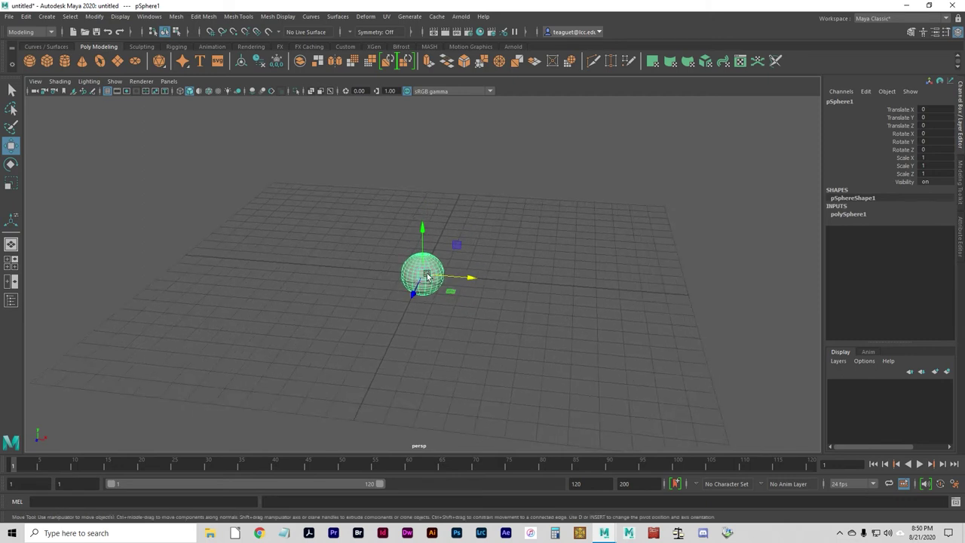
- Try moving the sphere about 6.6 units along the X axis, and undo the move
left_click_drag(473, 281, 617, 292)
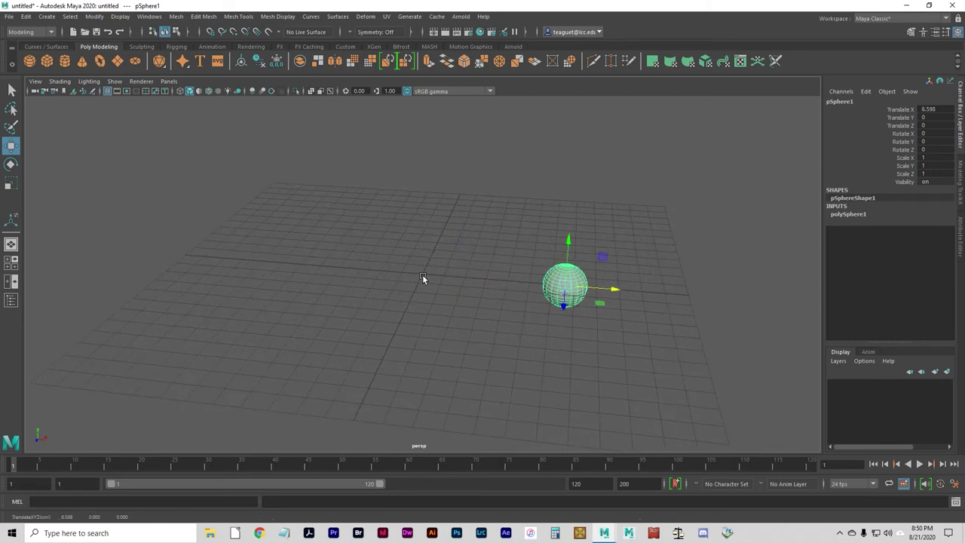
key("ctrl+z")
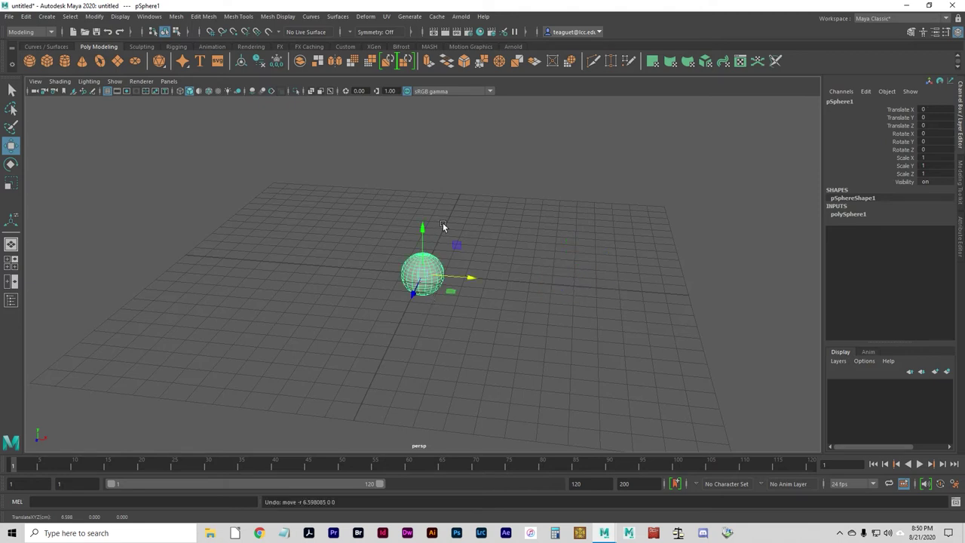
- Raise the sphere along the Y axis to about 4.5, and undo a free move made from the manipulator's centre
left_click_drag(481, 266, 501, 260, "alt")
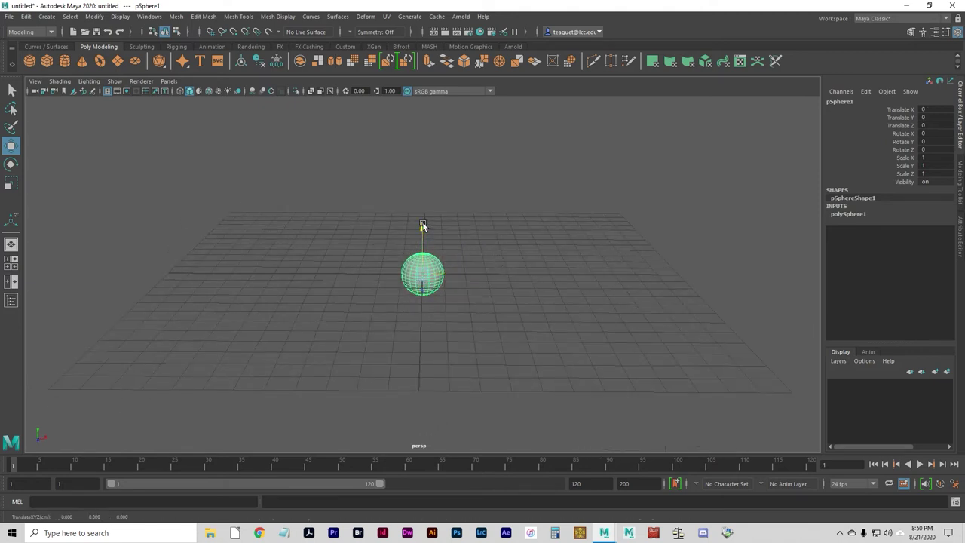
left_click_drag(422, 225, 411, 133)
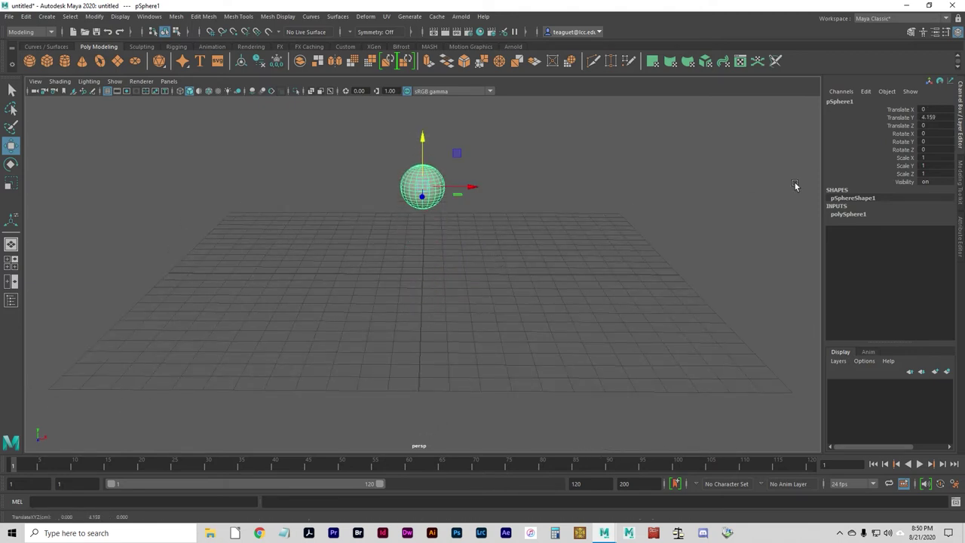
double_click(929, 117)
left_click_drag(421, 140, 416, 281)
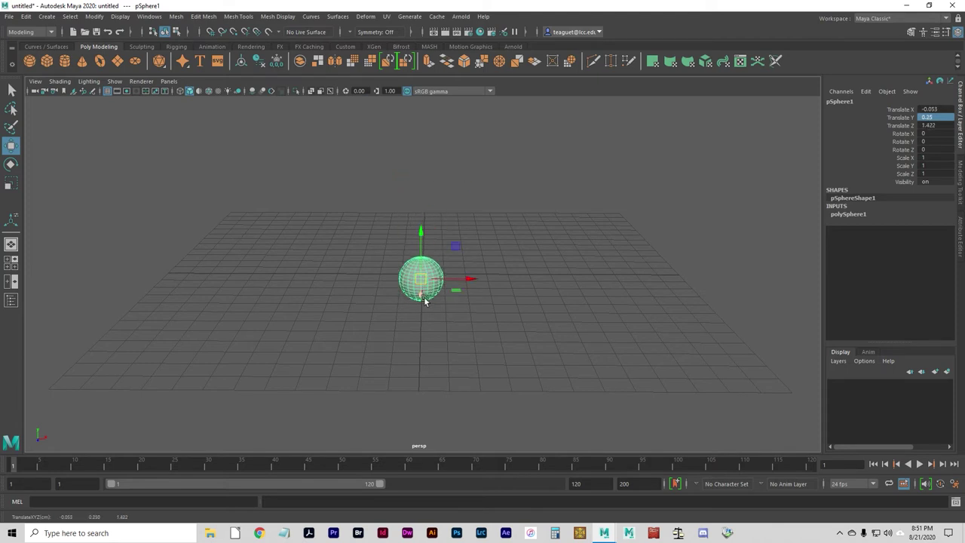
key("ctrl+z")
- Try moving the sphere forward and back along the Z axis, and undo the Z moves
left_click_drag(445, 221, 367, 367, "alt")
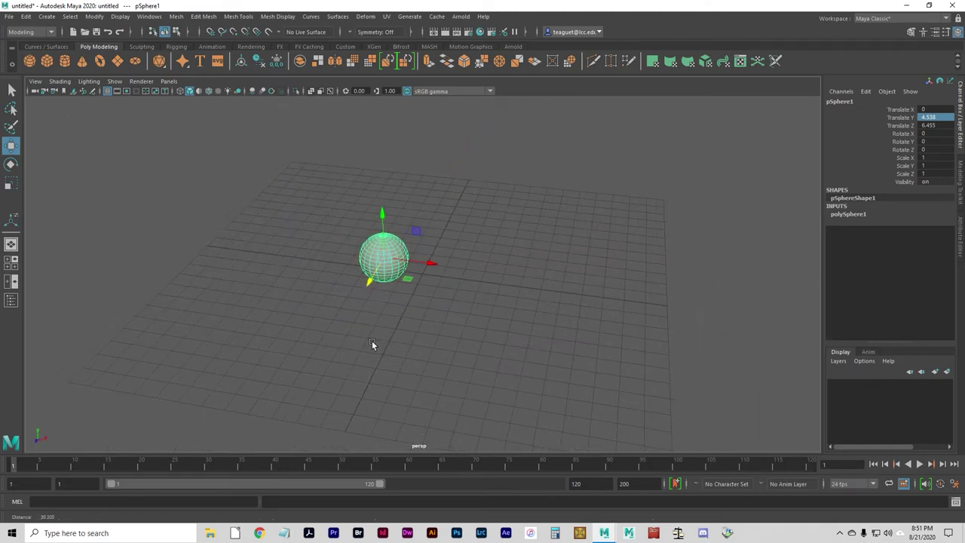
left_click_drag(364, 290, 413, 228)
key("ctrl+z")
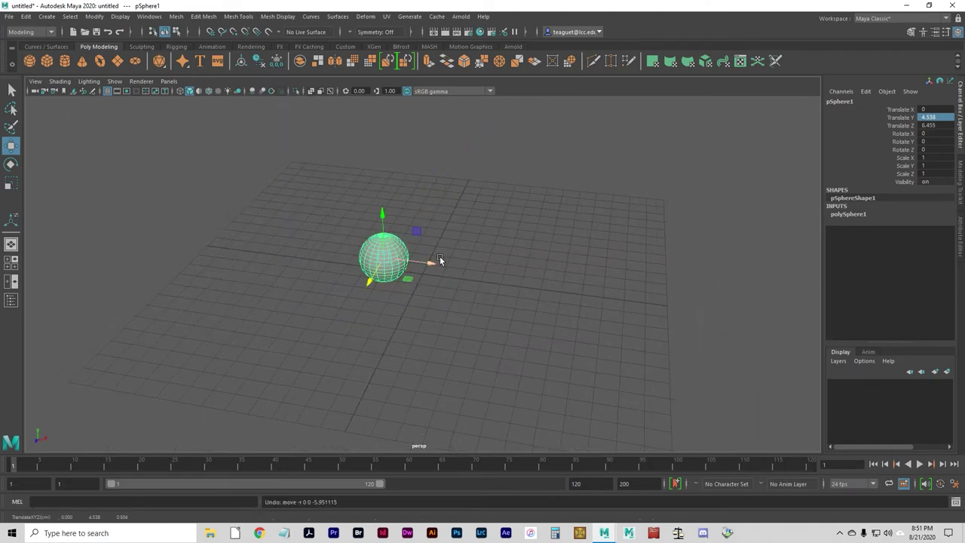
key("ctrl+z")
- Move the sphere along the X axis to about -2.7
left_click_drag(467, 194, 400, 209)
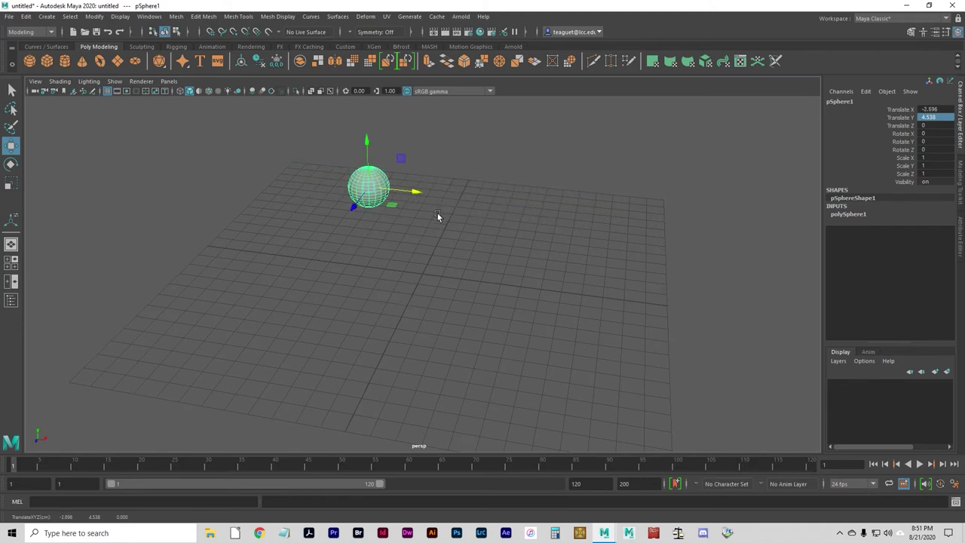
- Move the sphere within the XY plane to about X -0.2, Y 3.3, and undo a further move in that plane
left_click(423, 242)
left_click(367, 195)
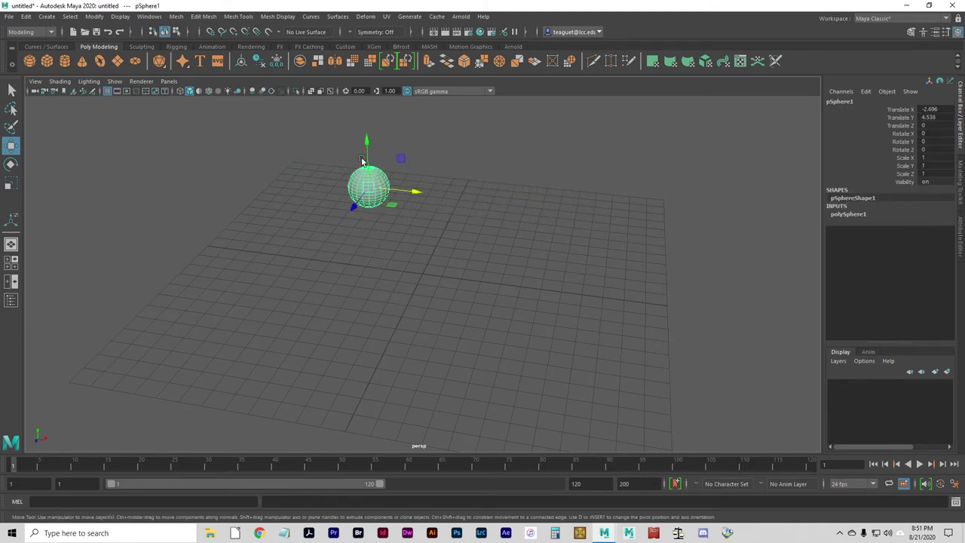
left_click_drag(372, 228, 396, 208, "alt")
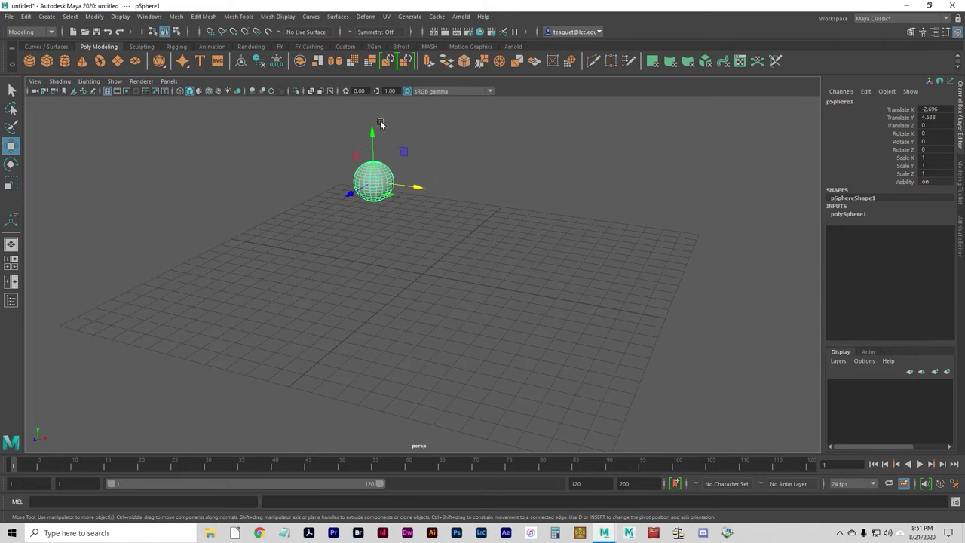
left_click_drag(395, 271, 483, 294, "alt")
left_click_drag(468, 186, 468, 291, "alt")
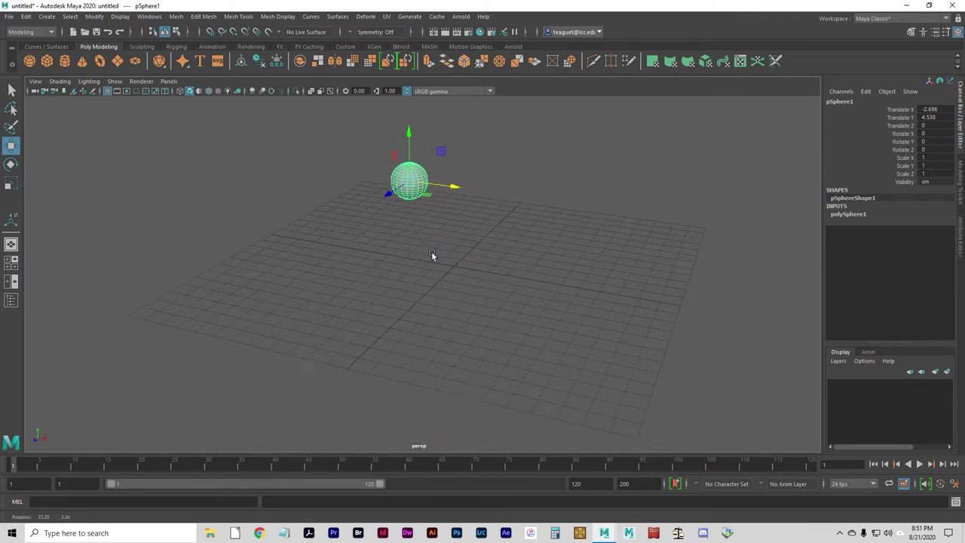
left_click_drag(441, 148, 486, 178)
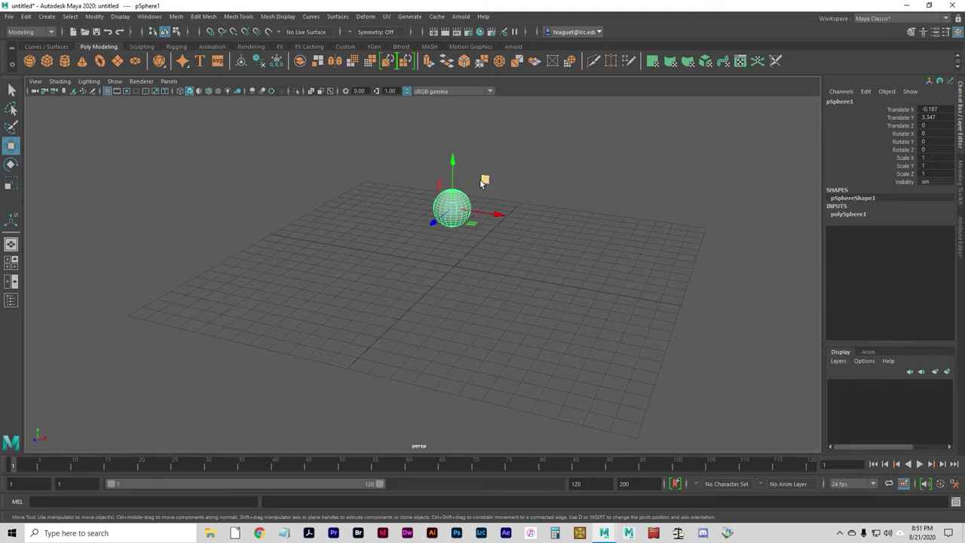
left_click_drag(483, 183, 475, 158)
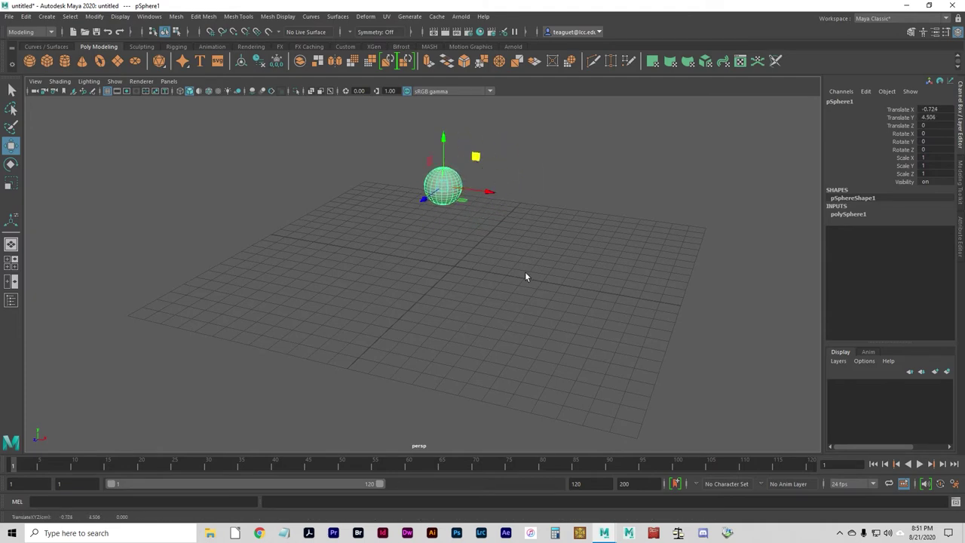
key("ctrl+z")
- Try moving the sphere within the YZ plane, and undo that move
left_click_drag(490, 278, 457, 278, "alt")
left_click_drag(433, 209, 434, 270, "alt")
left_click_drag(417, 193, 276, 180)
key("ctrl+z")
key("ctrl+z")
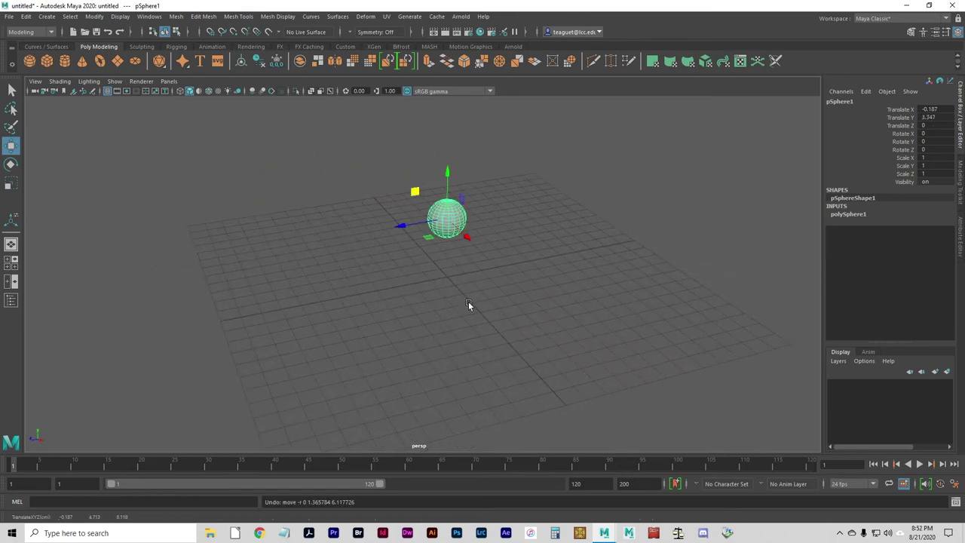
- Try moving the sphere freely from the manipulator's centre at different view angles, undoing each move
left_click_drag(427, 238, 428, 301, "alt")
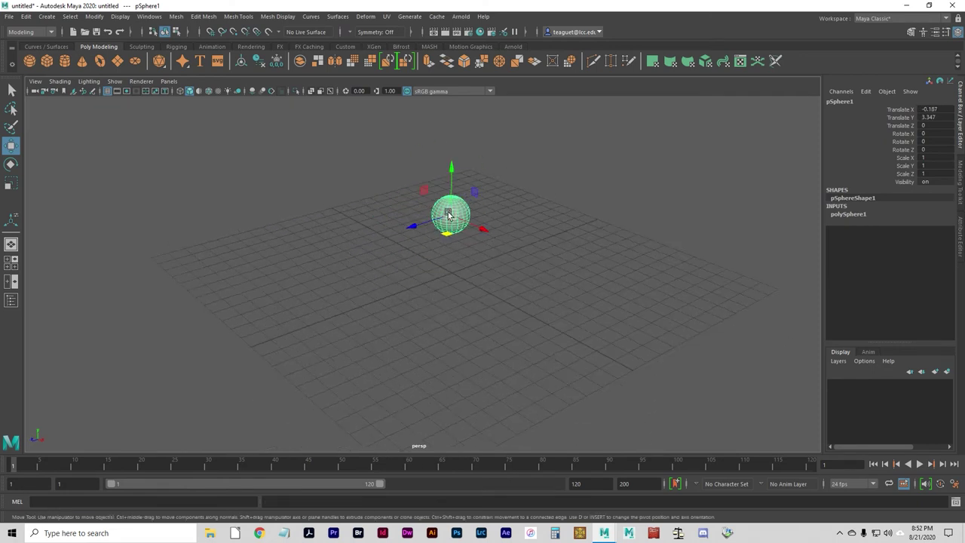
mouse_move(449, 214)
left_mouse_down()
mouse_move(412, 167)
mouse_move(520, 211)
mouse_move(489, 199)
mouse_move(496, 228)
mouse_move(465, 240)
mouse_move(448, 217)
mouse_move(458, 186)
mouse_move(409, 205)
mouse_move(487, 219)
mouse_move(420, 201)
mouse_move(437, 173)
mouse_move(487, 227)
mouse_move(450, 218)
mouse_move(407, 236)
mouse_move(448, 209)
mouse_move(463, 216)
left_mouse_up()
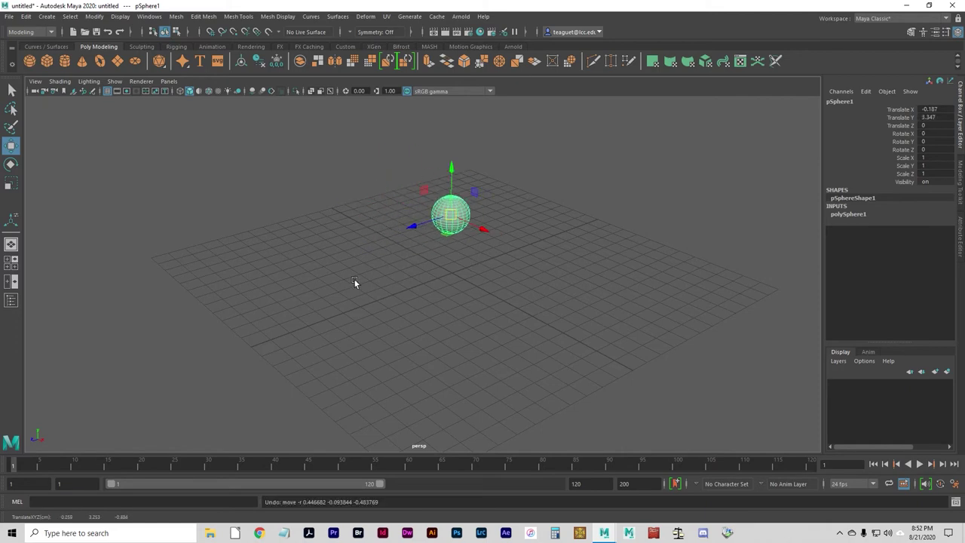
left_click_drag(355, 282, 400, 279, "alt")
middle_click_drag(400, 280, 457, 316, "alt")
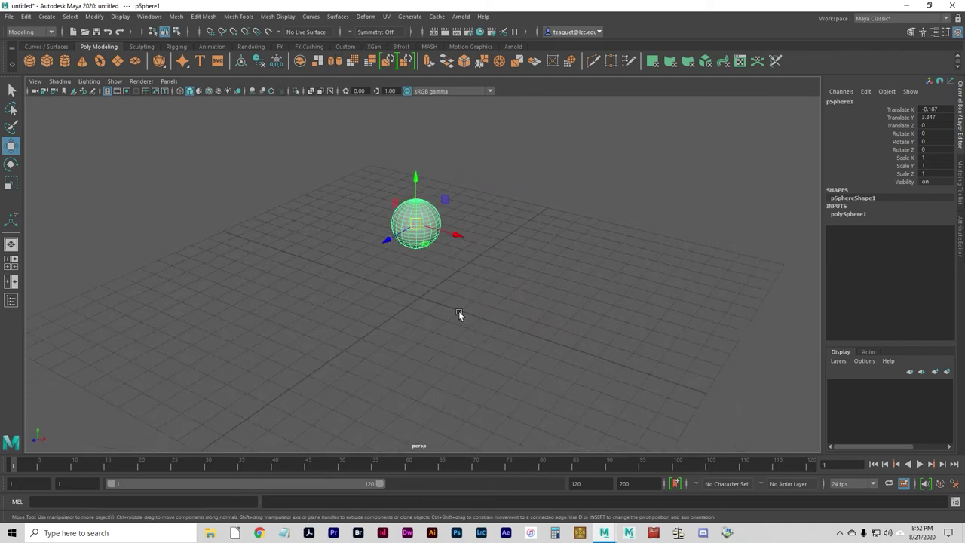
left_click_drag(457, 316, 398, 297, "alt")
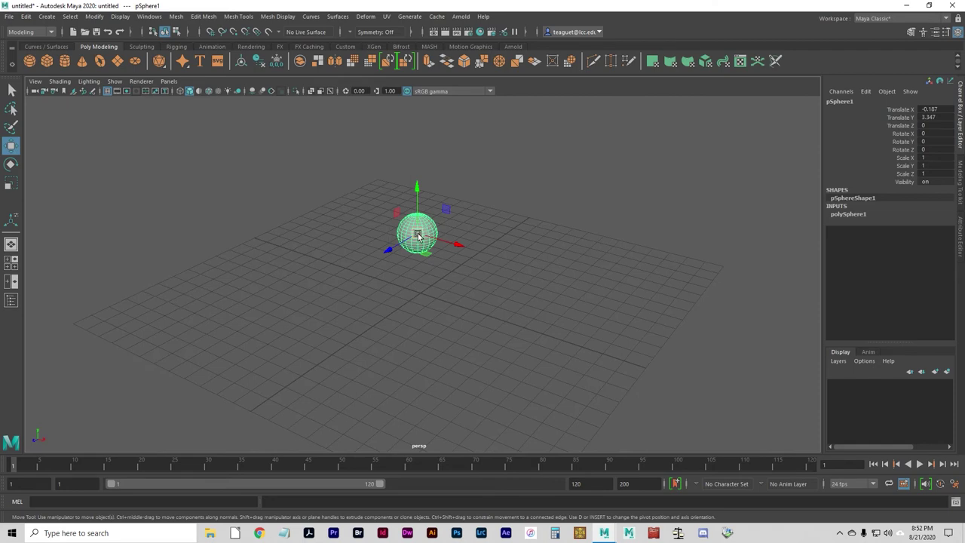
mouse_move(419, 230)
left_mouse_down()
mouse_move(436, 214)
mouse_move(426, 243)
mouse_move(372, 213)
mouse_move(407, 208)
mouse_move(445, 260)
mouse_move(435, 233)
mouse_move(438, 244)
mouse_move(409, 238)
mouse_move(457, 254)
mouse_move(447, 218)
mouse_move(441, 239)
mouse_move(432, 207)
mouse_move(424, 230)
mouse_move(435, 295)
mouse_move(427, 266)
mouse_move(342, 218)
mouse_move(433, 233)
left_mouse_up()
key("ctrl+z")
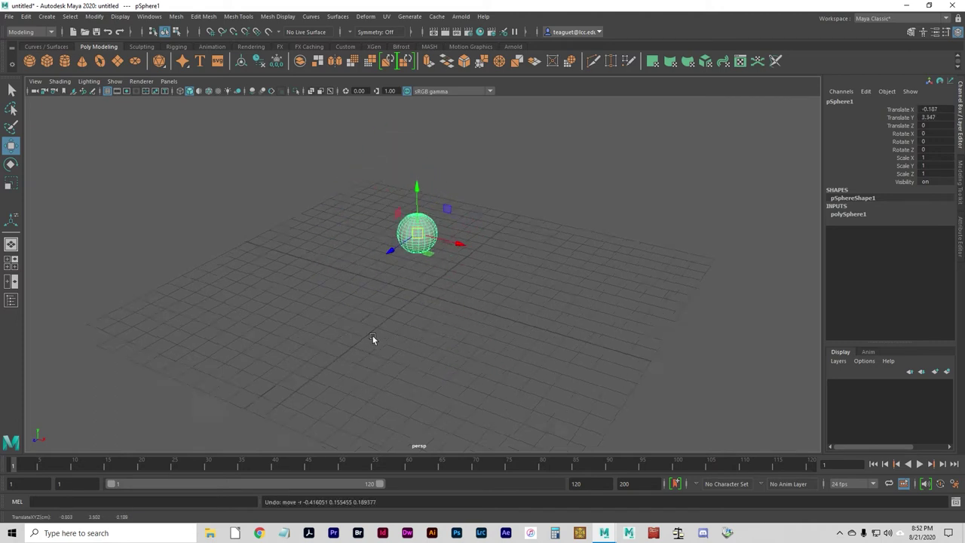
- Try raising the sphere within the XY plane while viewing it from the front, and undo the move
left_click_drag(372, 335, 420, 301, "alt")
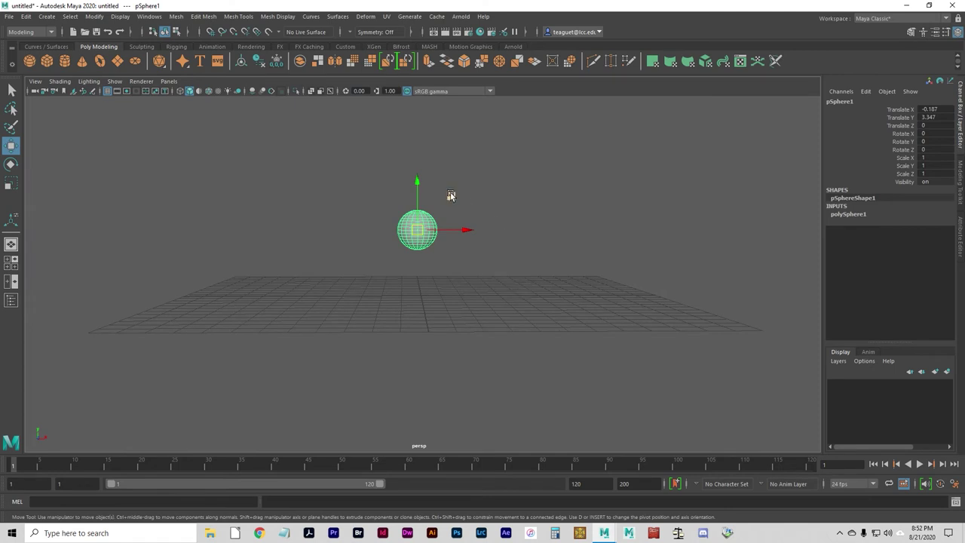
mouse_move(450, 196)
left_mouse_down()
mouse_move(390, 148)
mouse_move(563, 188)
mouse_move(450, 186)
left_mouse_up()
key("ctrl+z")
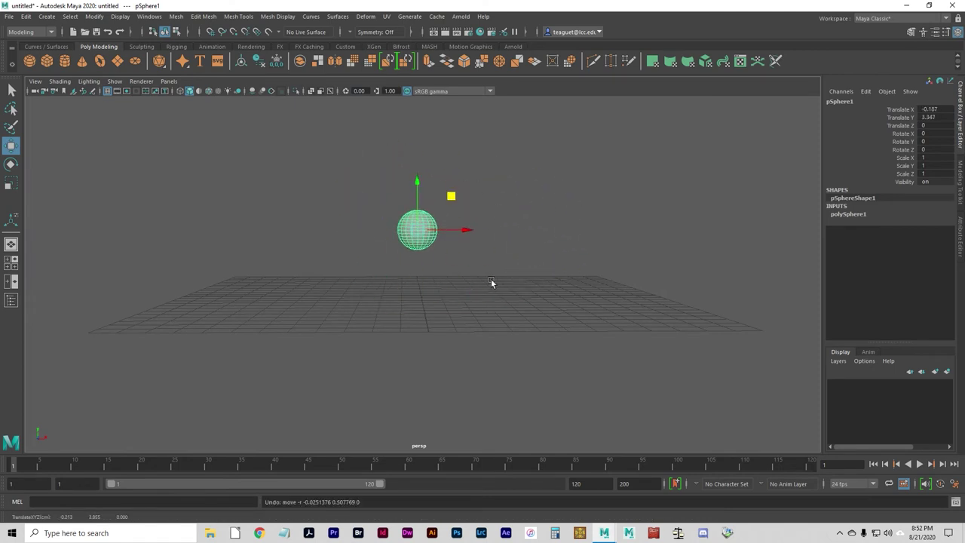
left_click_drag(490, 282, 398, 319, "alt")
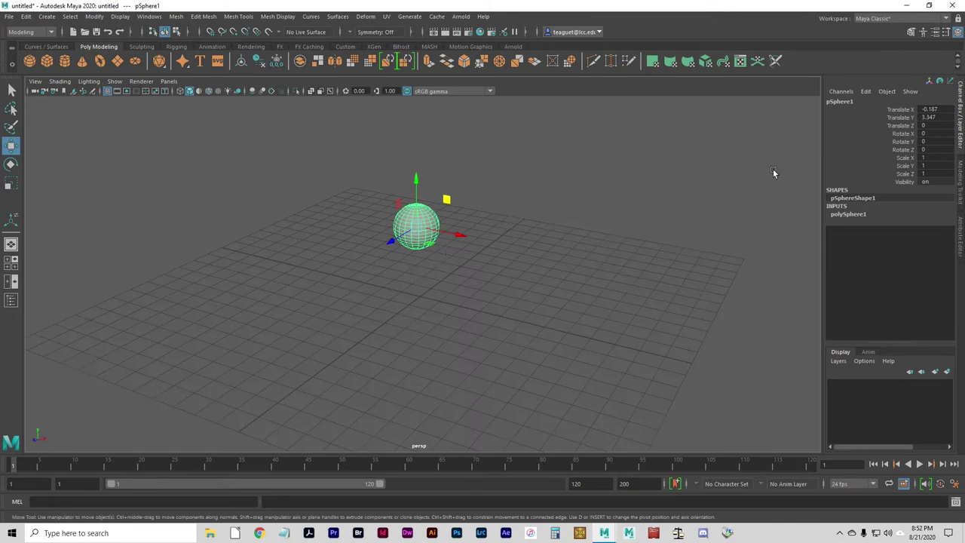
- Lower the sphere along the Y axis to about 0.1, and set its Translate X and Translate Y to 0
left_click(943, 101)
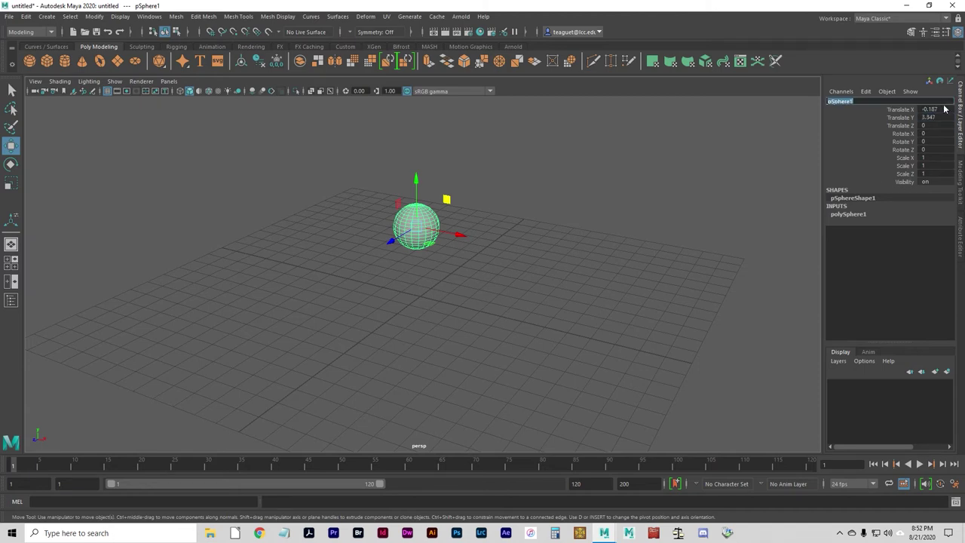
double_click(941, 109)
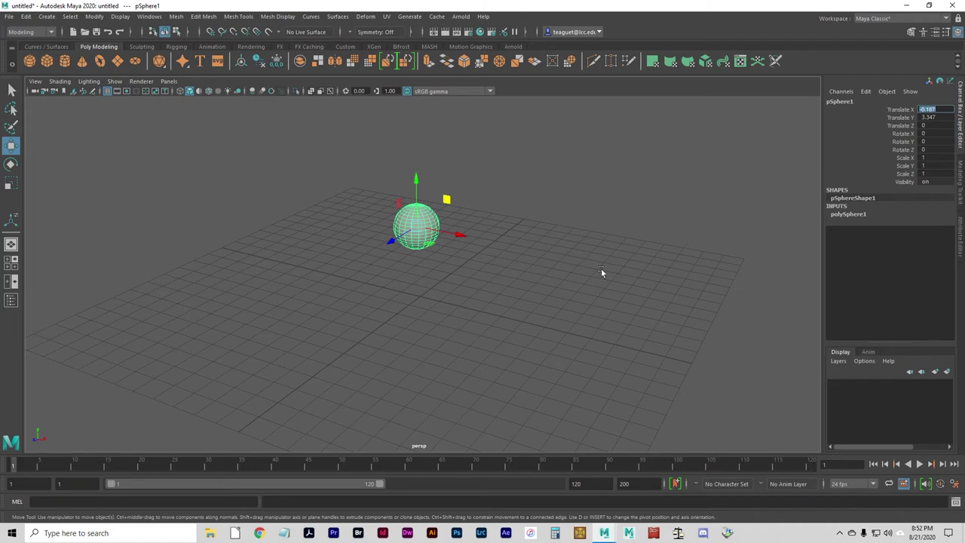
left_click_drag(424, 179, 432, 251)
double_click(945, 110)
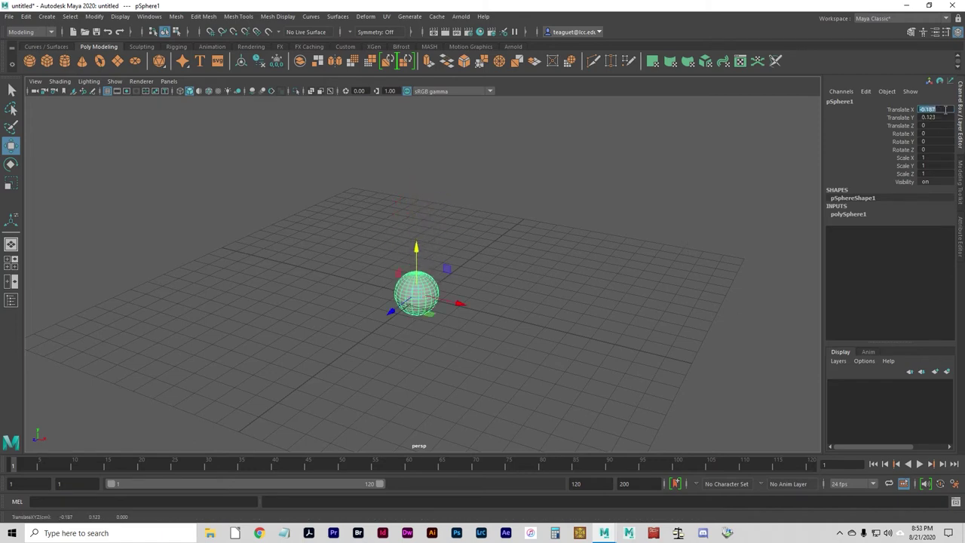
type("0")
key("Tab")
type("0")
key("Tab")
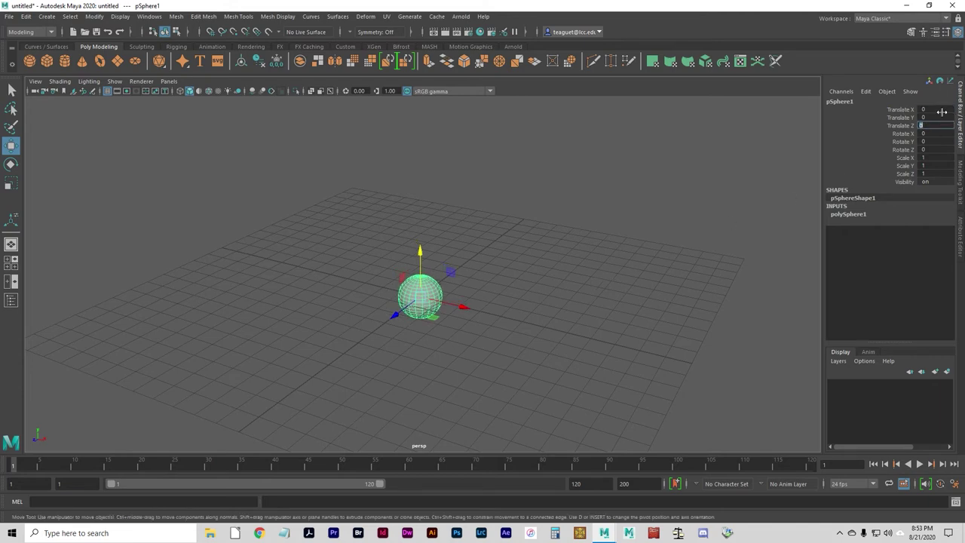
left_click(450, 357)
left_click_drag(450, 357, 421, 354, "alt")
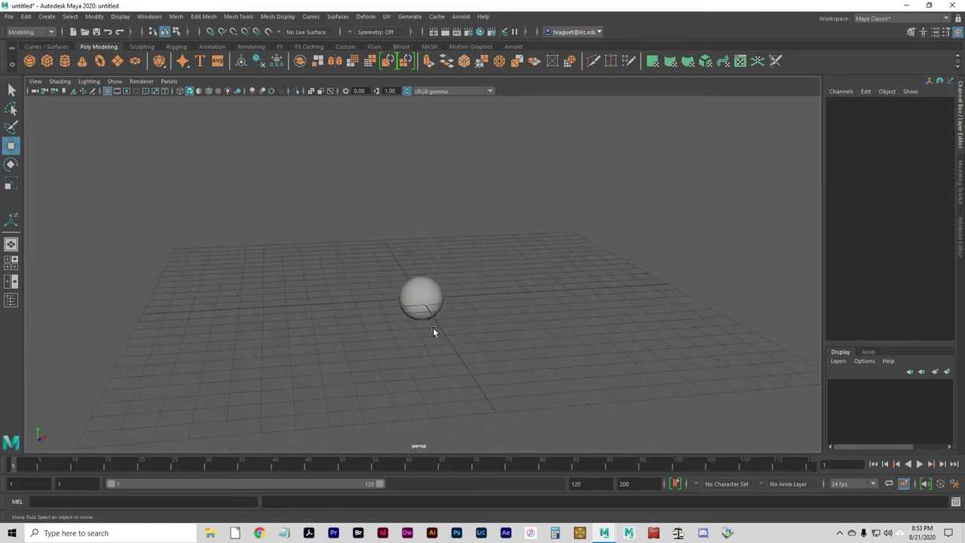
left_click(432, 293)
left_click_drag(567, 334, 520, 346, "alt")
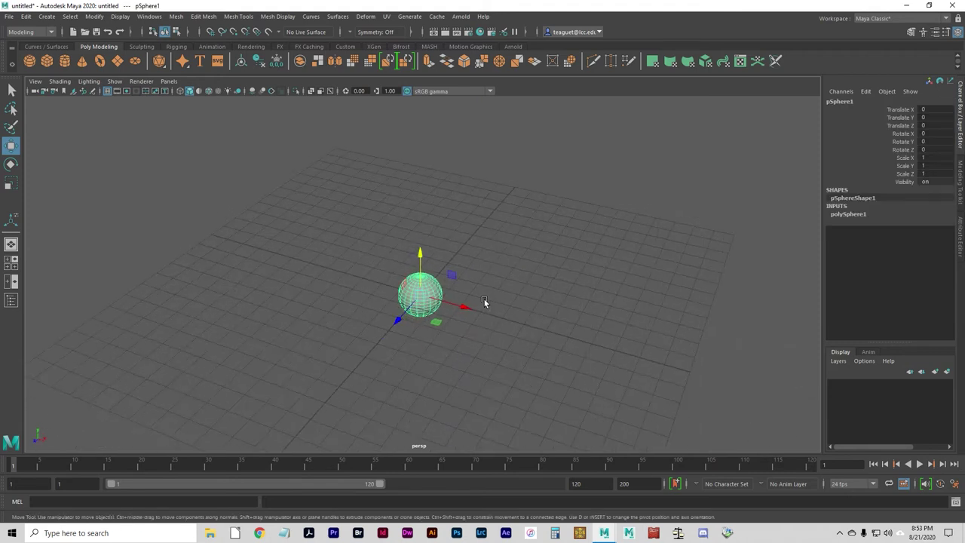
- Set the sphere's Translate X to -5, Translate Y to 2 and Translate Z to -1
double_click(933, 109)
key("shift+Tab")
key("Tab")
type("-5")
key("Tab")
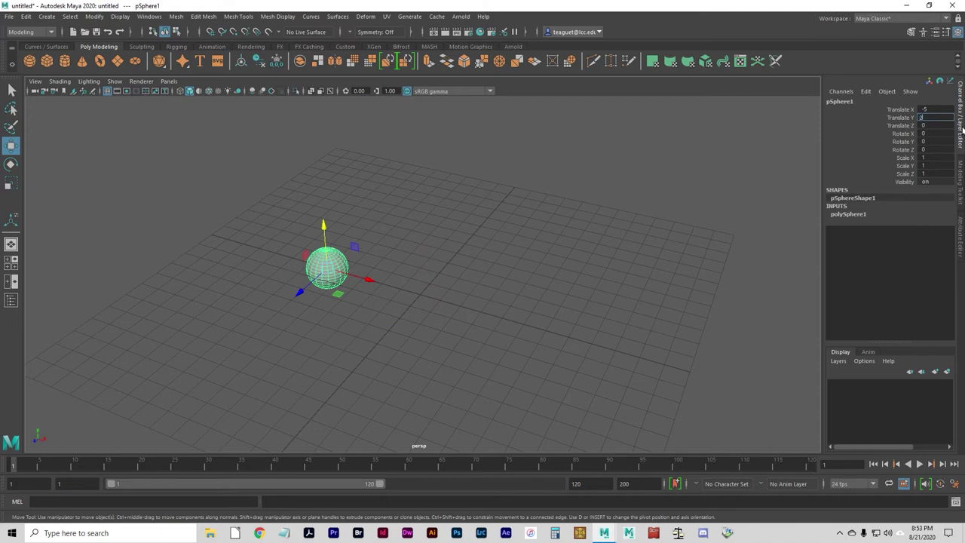
type("2")
key("Tab")
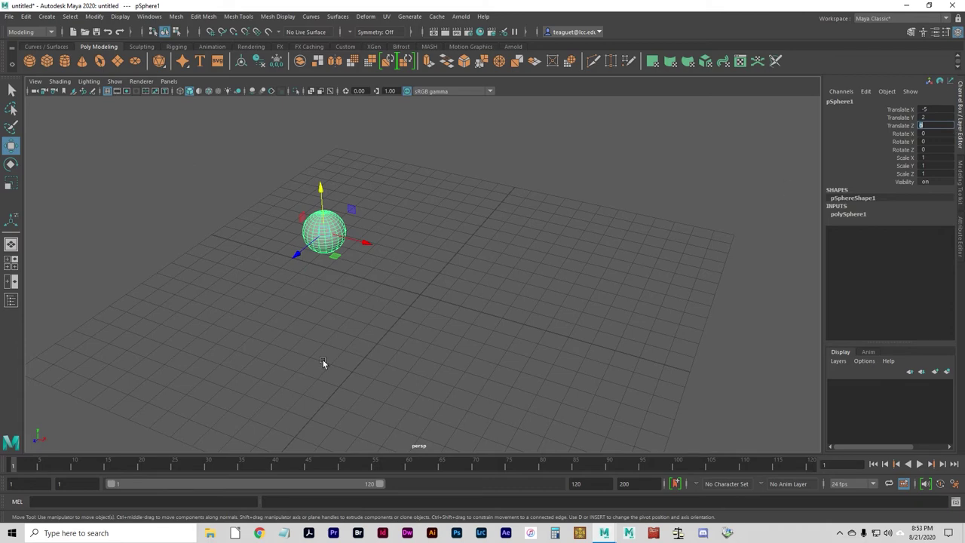
left_click_drag(322, 359, 360, 332, "alt")
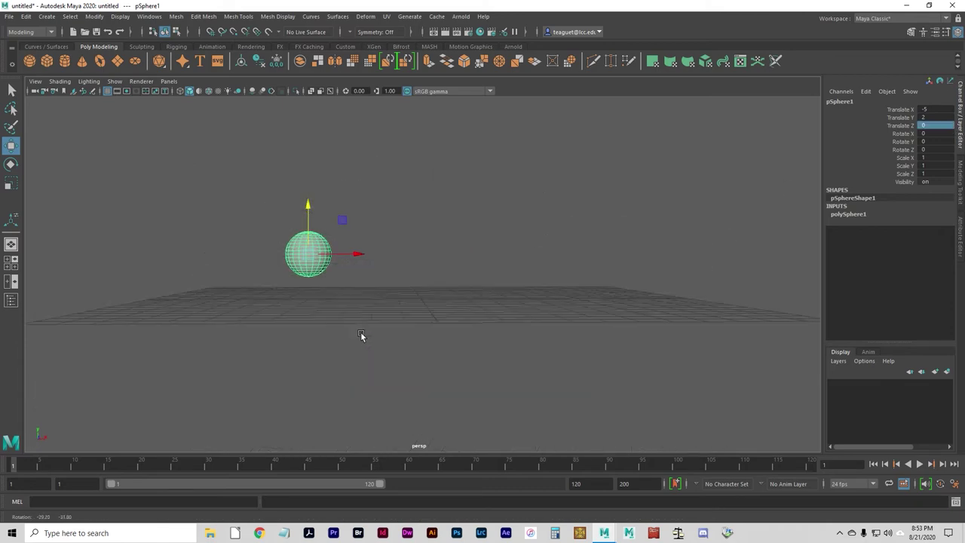
left_click(937, 127)
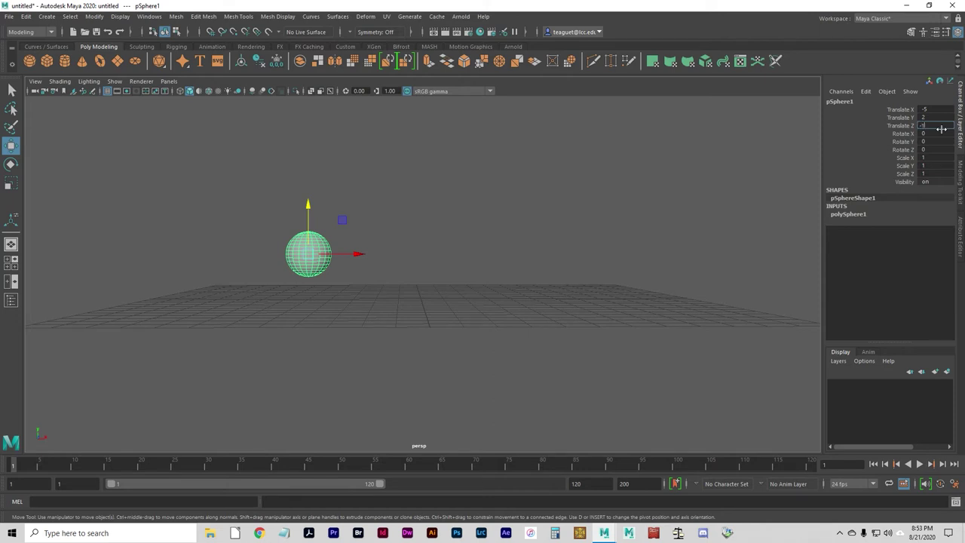
key("Return")
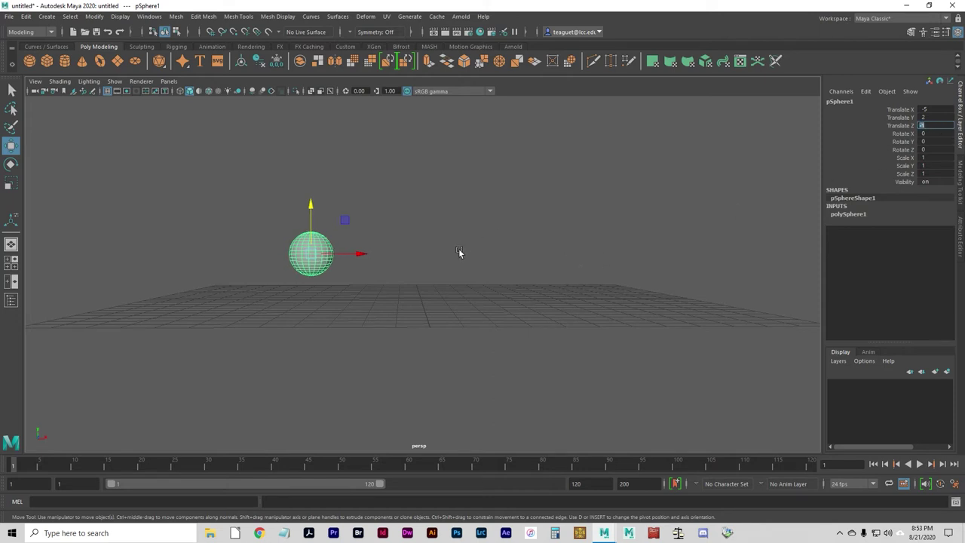
- Try moving the sphere along the Z axis and the Y axis, and undo the moves
left_click_drag(458, 252, 378, 257, "alt")
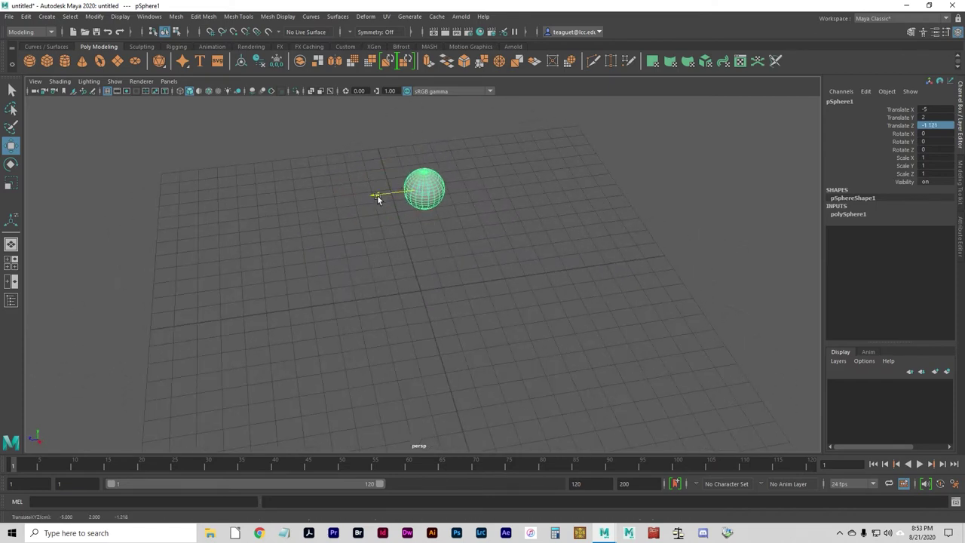
left_click_drag(312, 265, 363, 322, "alt")
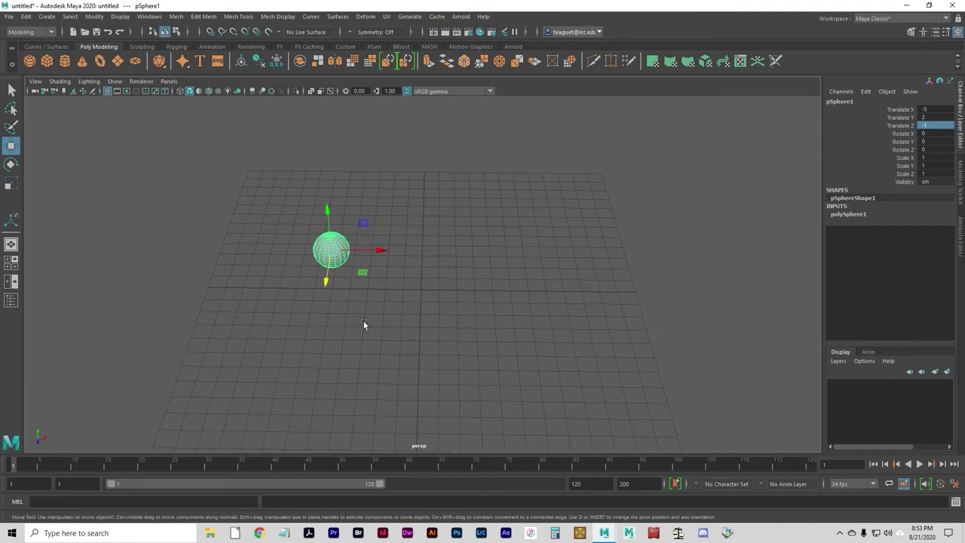
left_click_drag(332, 279, 412, 258)
key("ctrl+z")
key("ctrl+z")
left_click_drag(331, 215, 335, 182)
key("ctrl+z")
left_click_drag(476, 358, 454, 341, "alt")
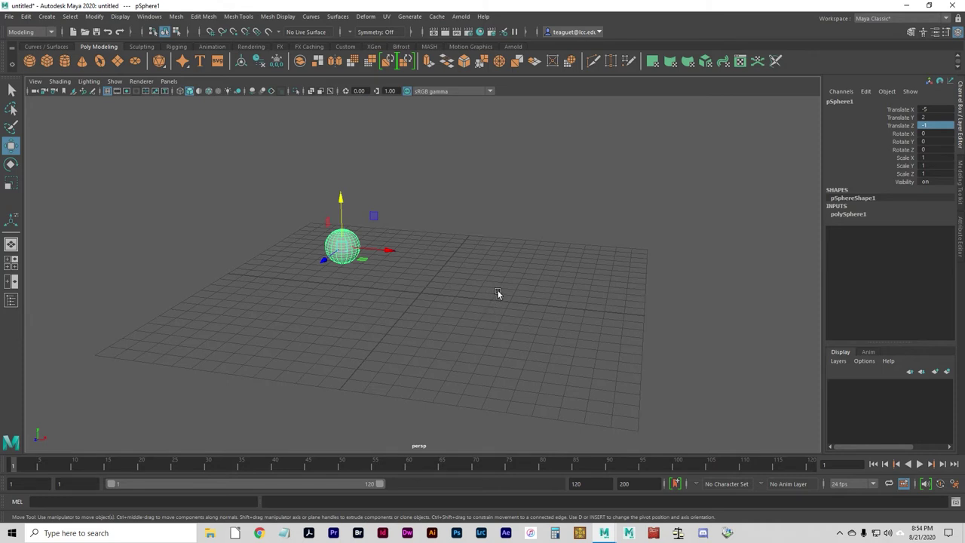
- Look at the sphere in the four-view layout, and return to the single perspective view
key("space")
left_click_drag(482, 317, 430, 315, "alt")
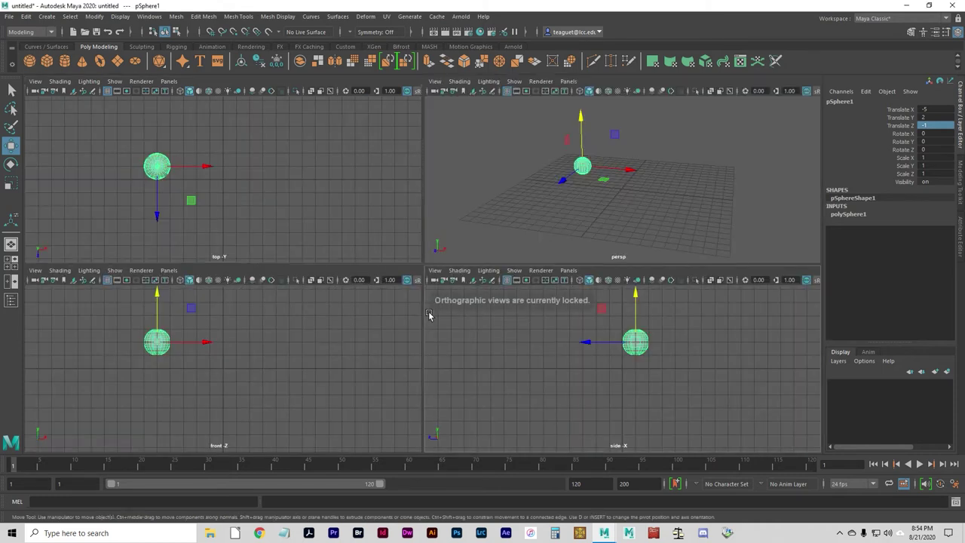
key("space")
left_click_drag(329, 321, 414, 294, "alt")
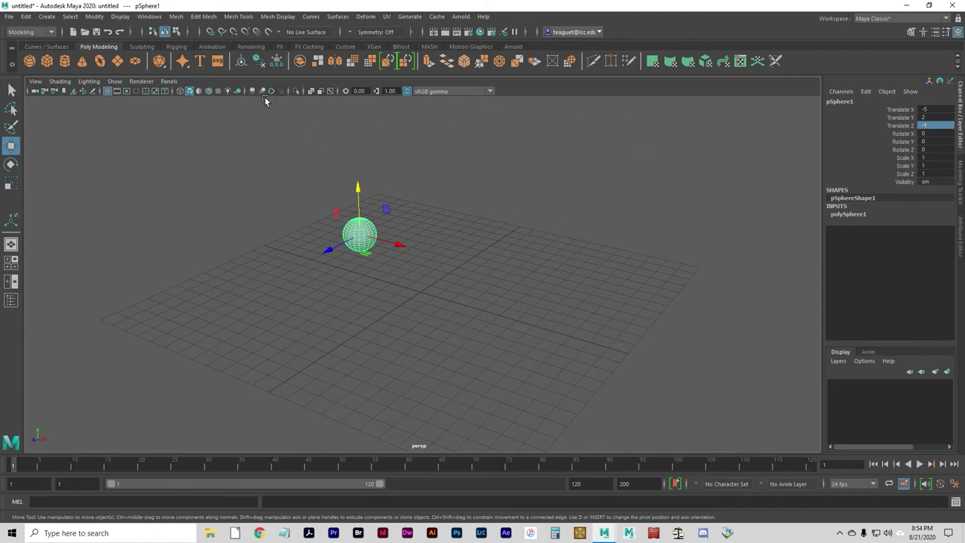
left_click(54, 80)
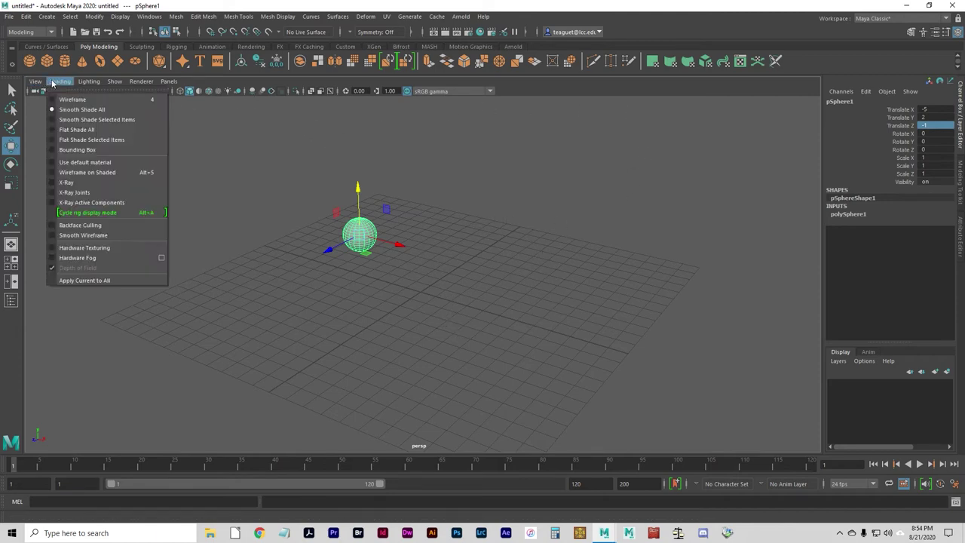
left_click(121, 81)
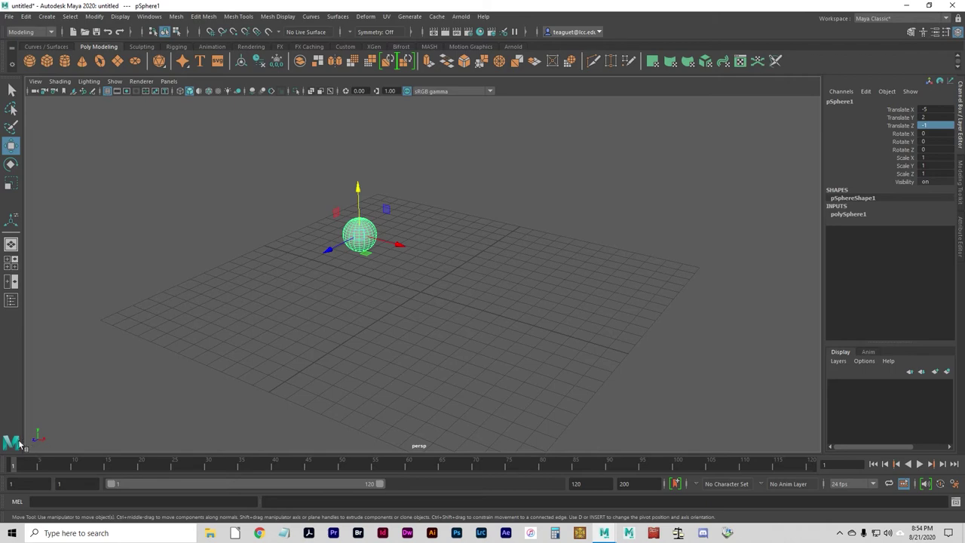
left_click_drag(293, 390, 233, 380, "alt")
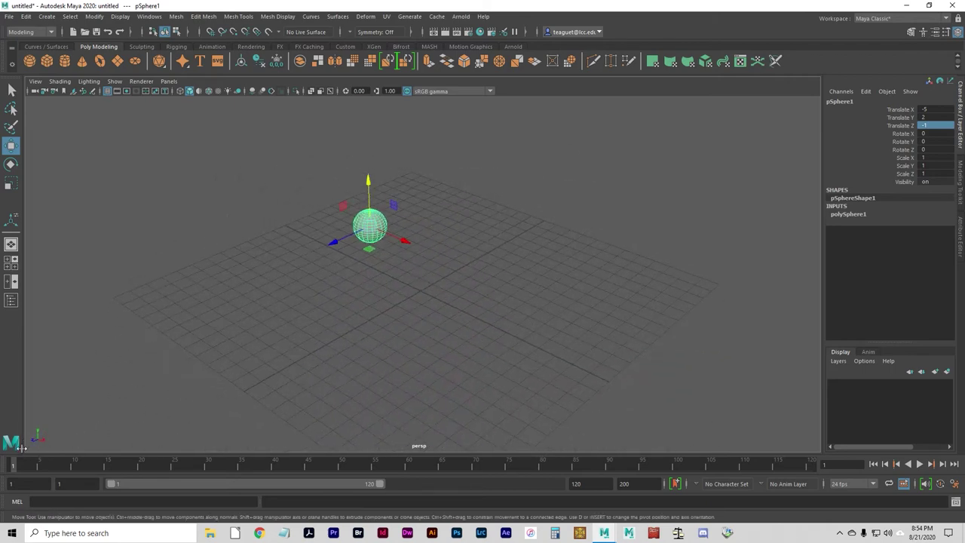
left_click_drag(130, 427, 406, 374, "alt")
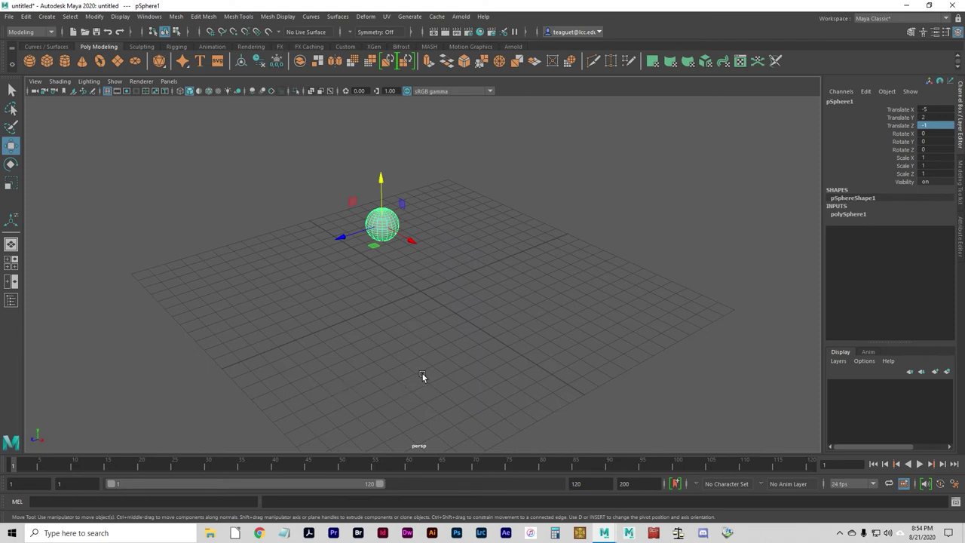
left_click_drag(513, 365, 466, 390, "alt")
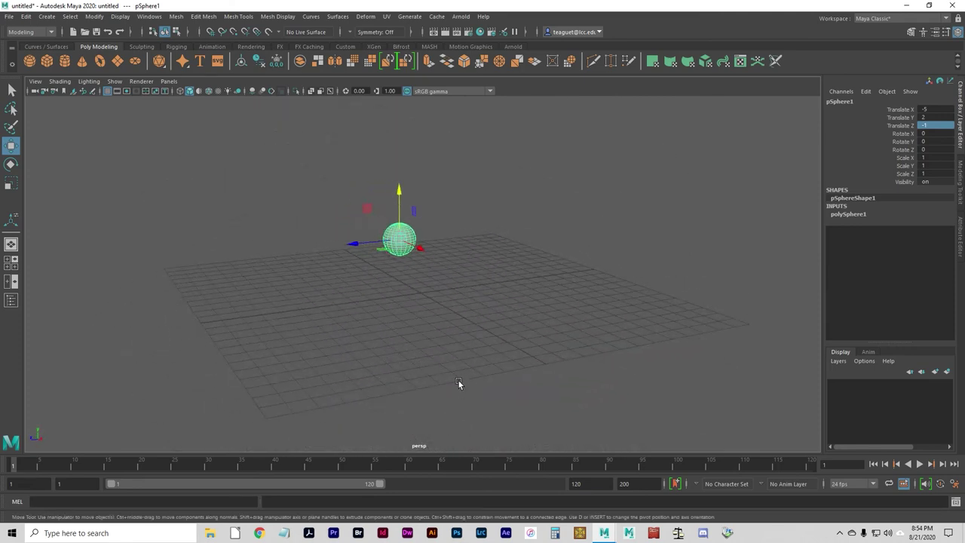
- Deselect the sphere and switch from the perspective view to the four-view layout
left_click(415, 448)
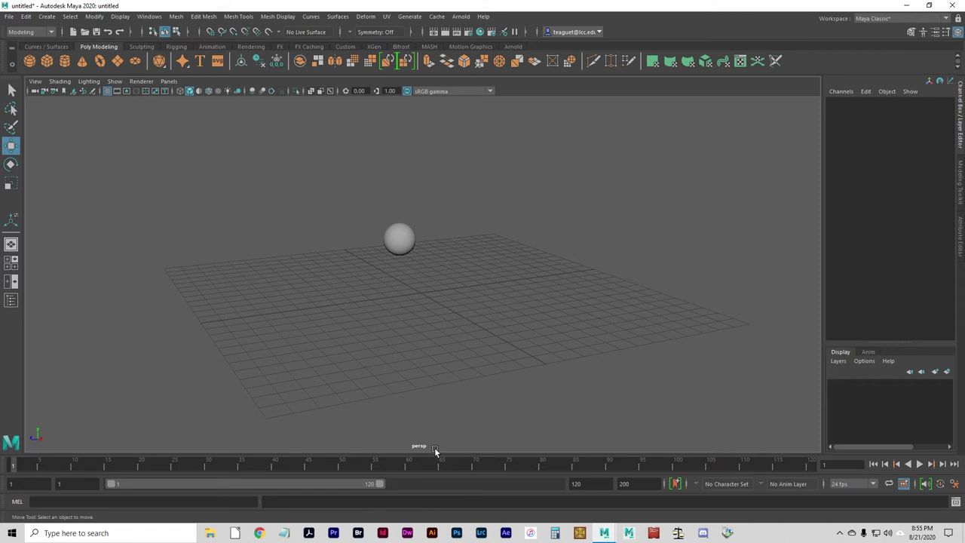
key("space")
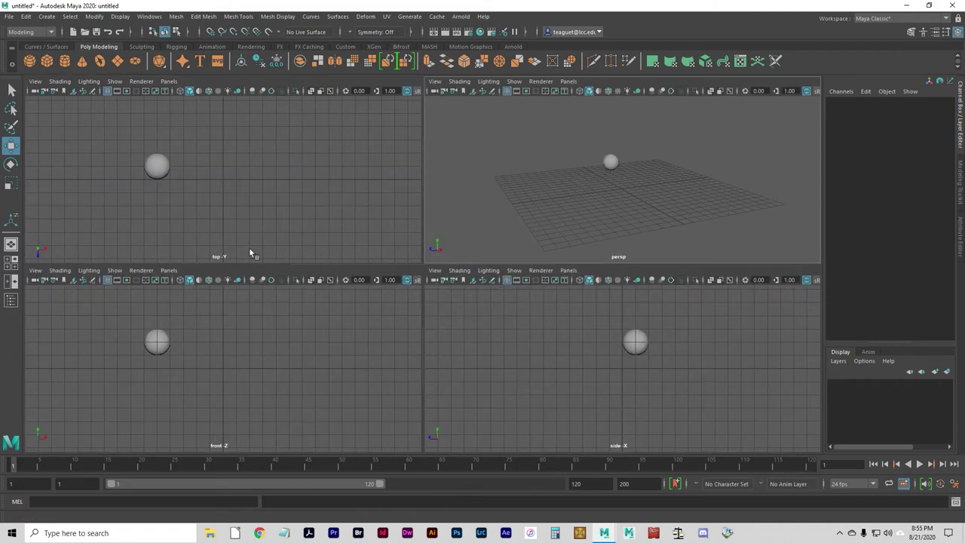
- Maximize the perspective view and select the sphere with the Select tool
key("space")
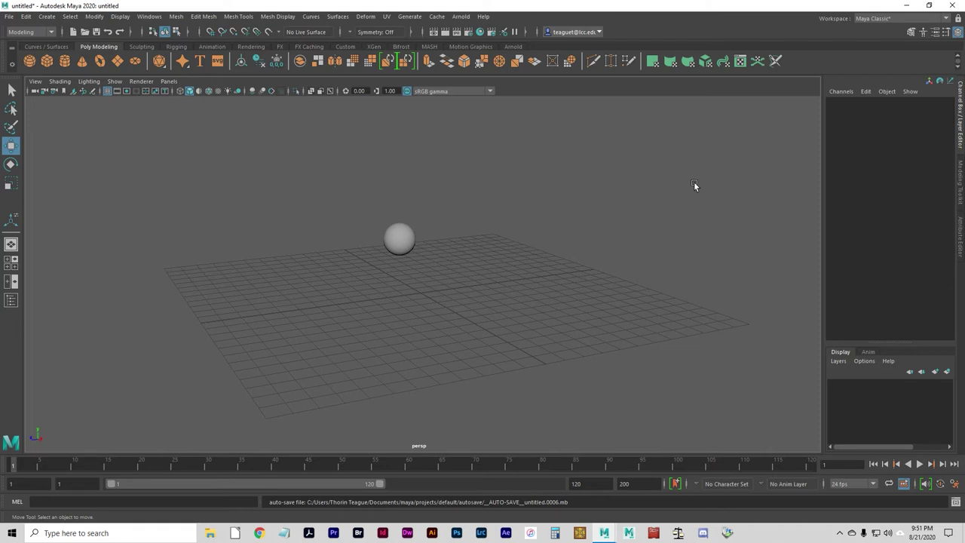
key("q")
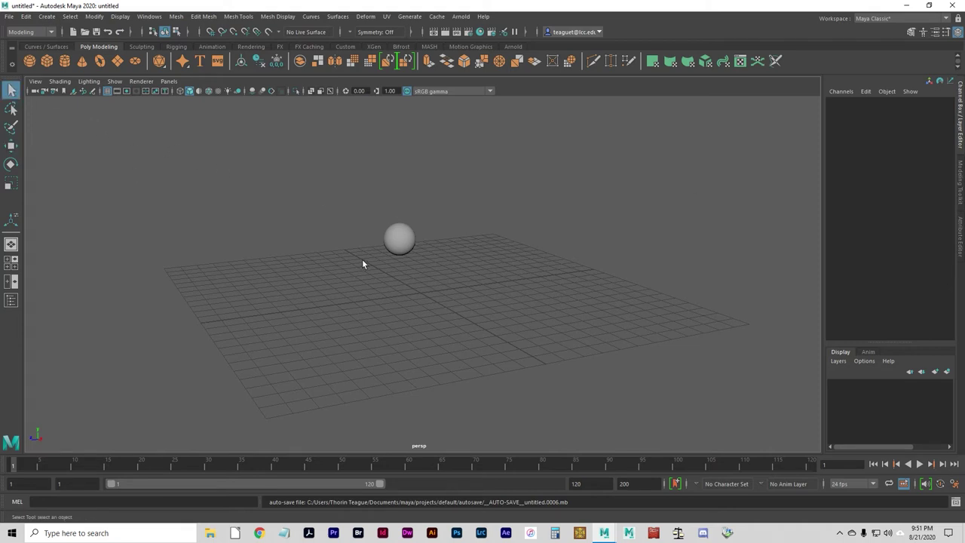
left_click(404, 248)
left_click_drag(364, 208, 459, 324)
left_click_drag(307, 219, 385, 263)
left_click(400, 278)
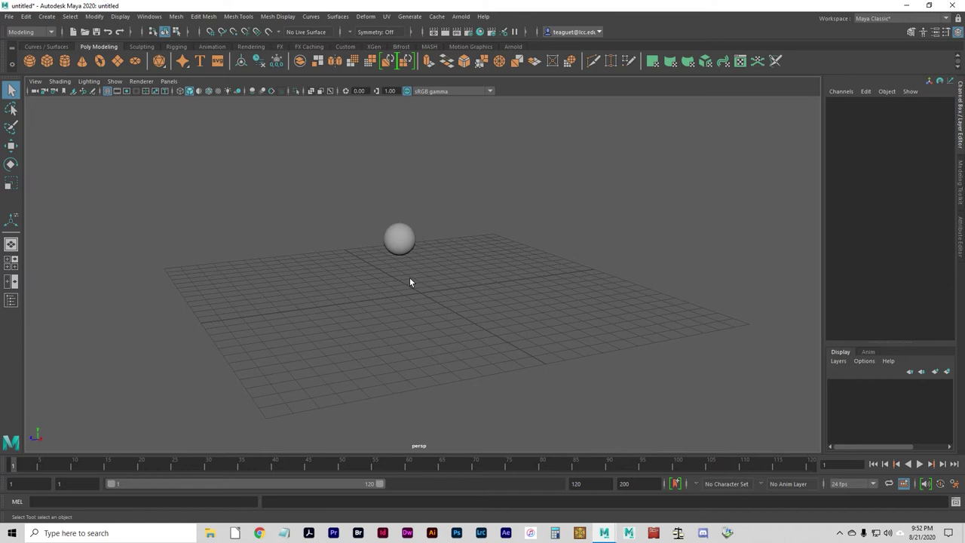
left_click(389, 243)
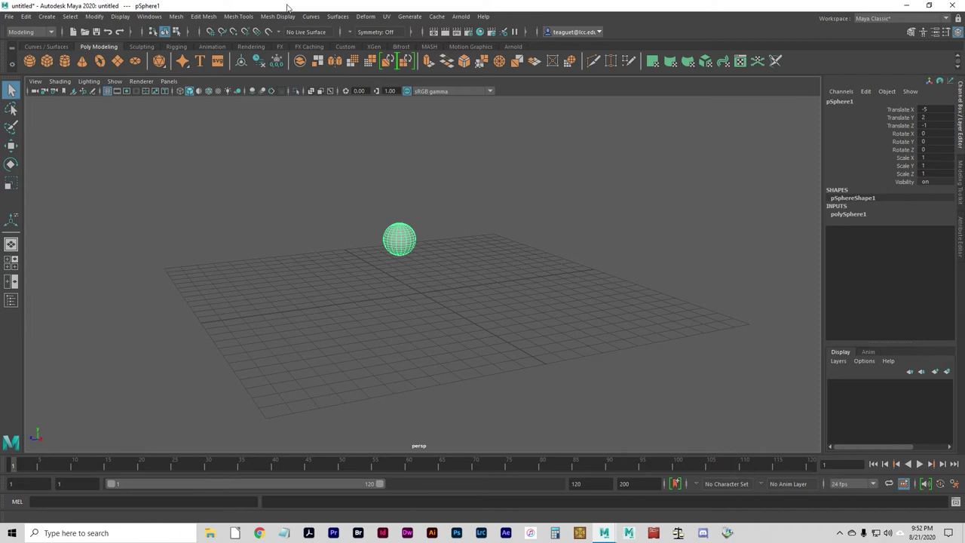
left_click(296, 16)
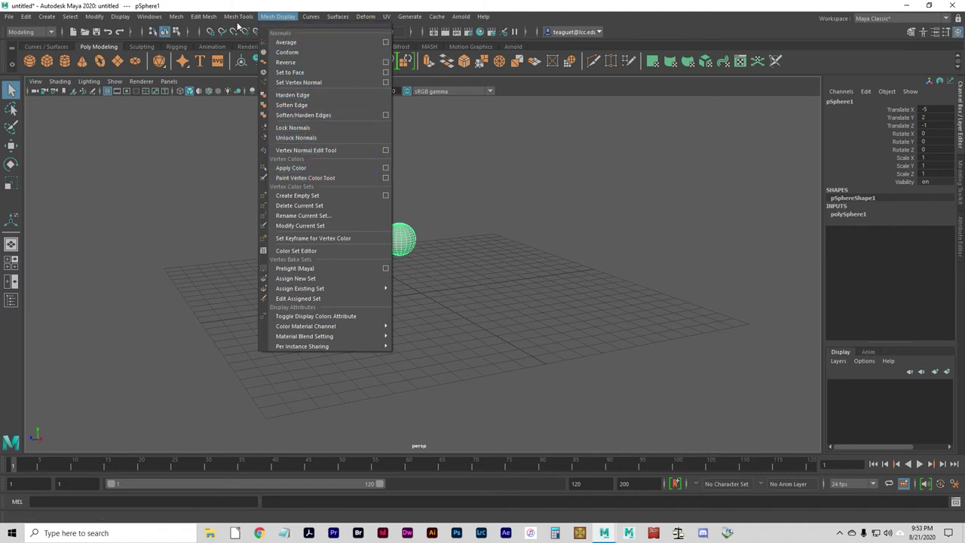
mouse_move(238, 17)
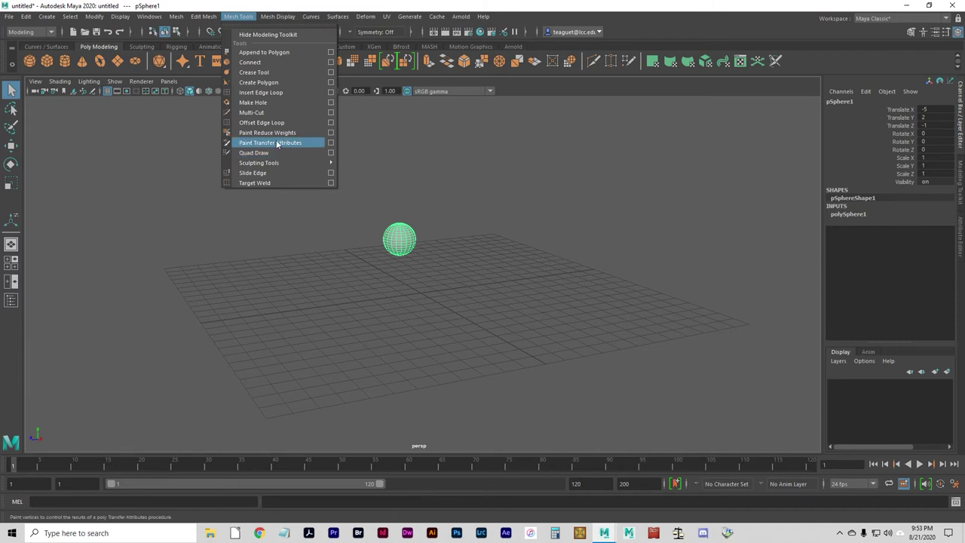
left_click(247, 17)
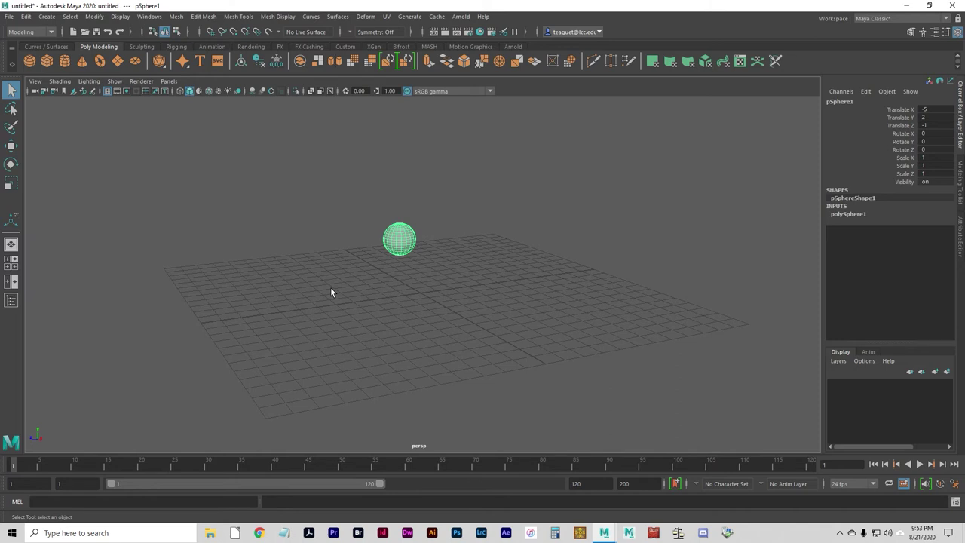
- Start a new scene without saving the changes to the untitled one
left_click(9, 17)
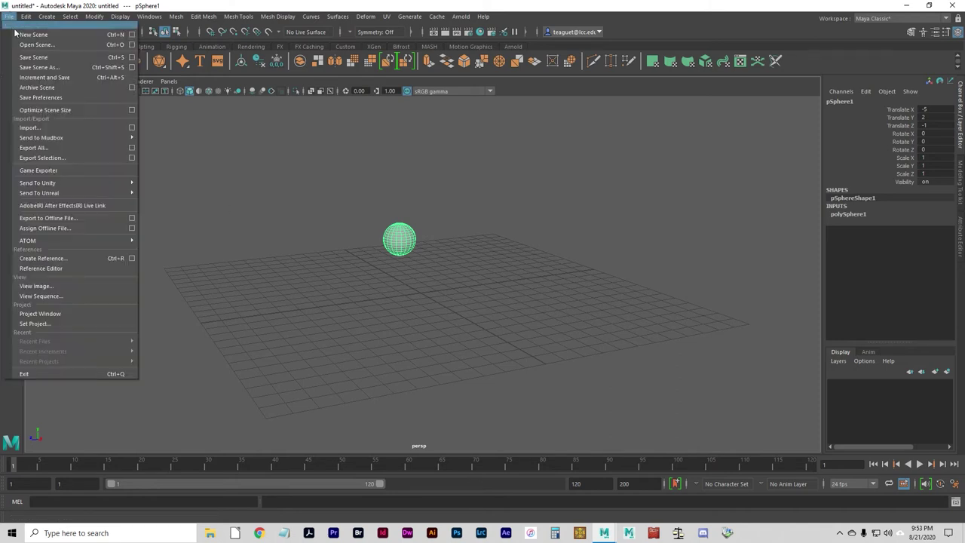
left_click(33, 35)
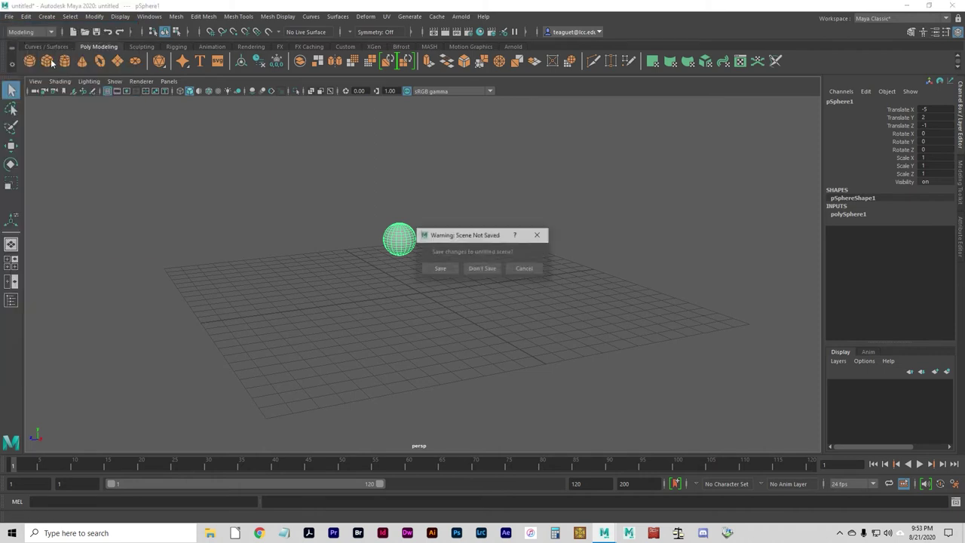
left_click(482, 269)
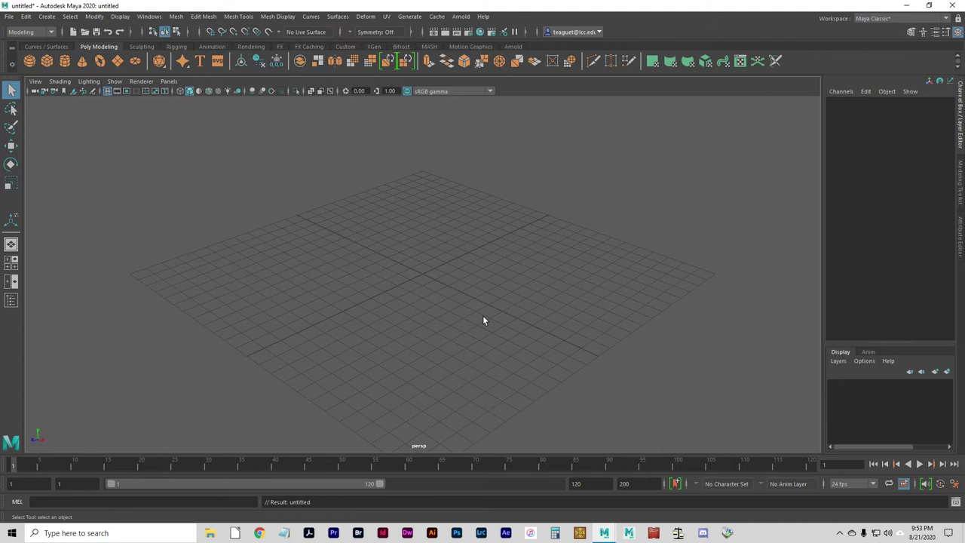
- Create a polygon sphere at the origin and move it along the grid to about X -9.3, Z -6.46
left_click(48, 18)
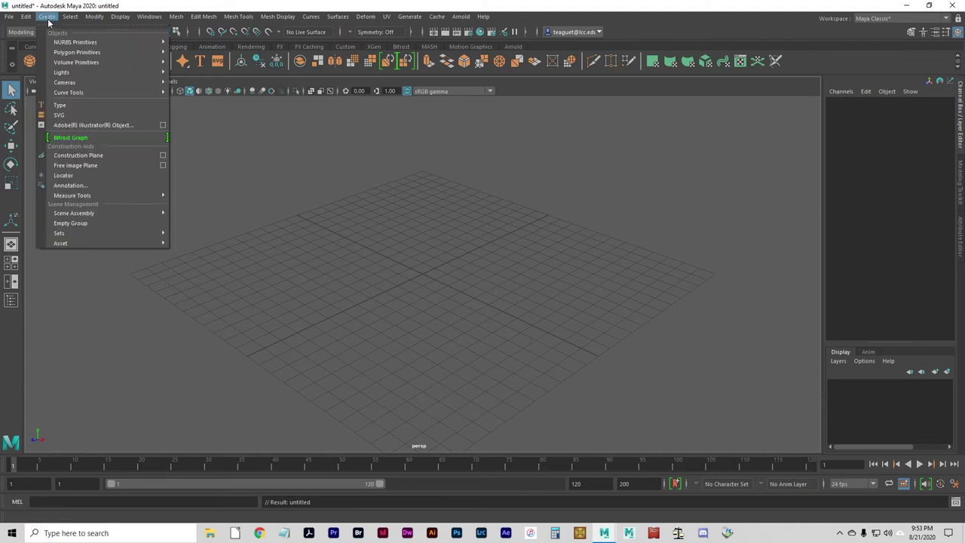
mouse_move(89, 50)
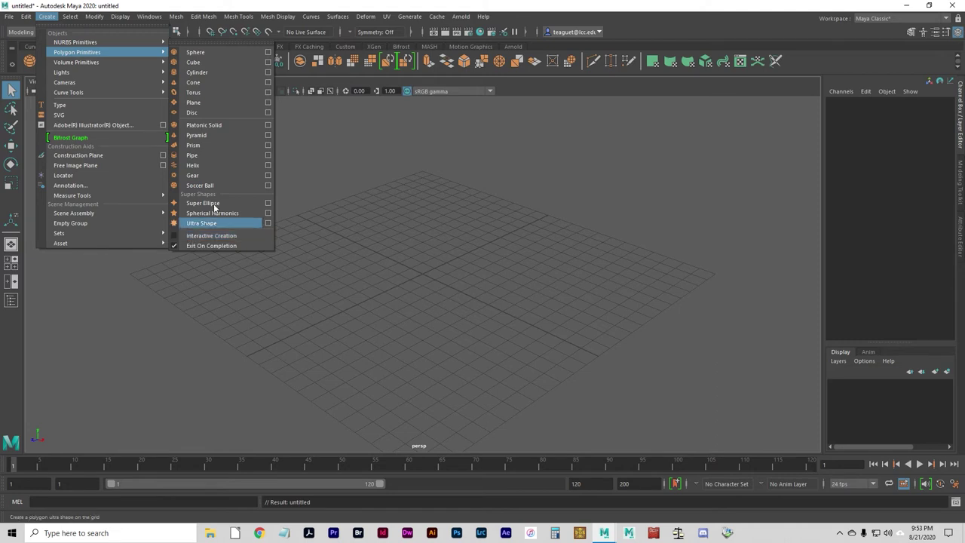
left_click(220, 52)
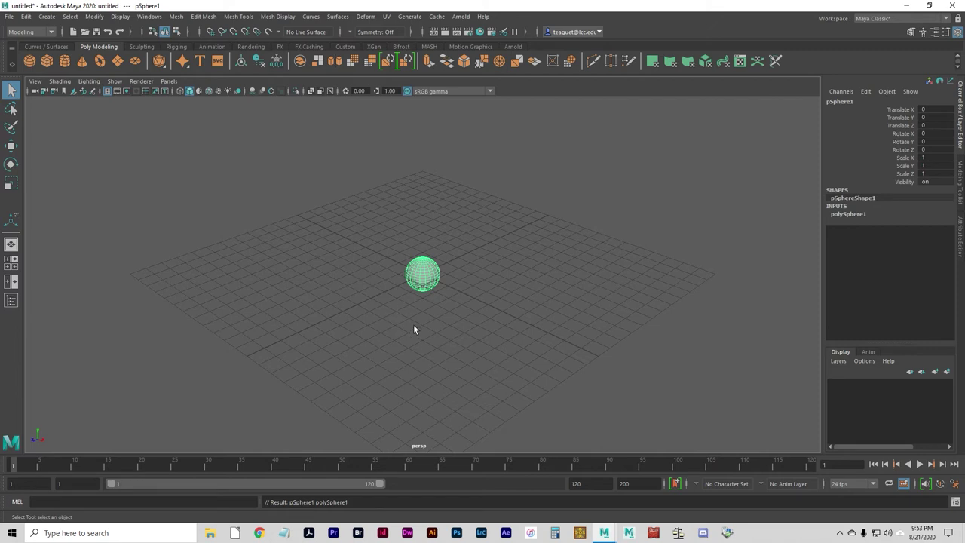
key("w")
left_click_drag(456, 289, 351, 229)
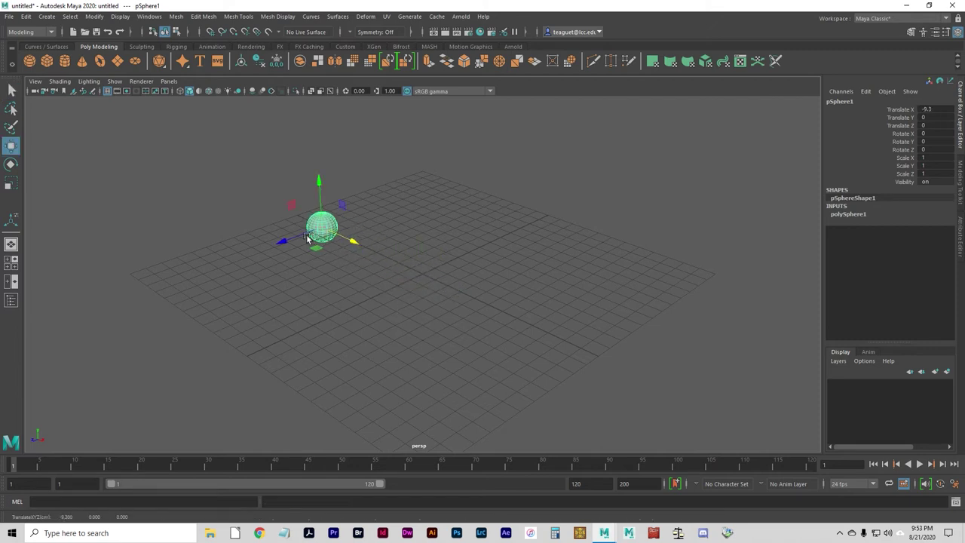
left_click_drag(275, 249, 346, 221)
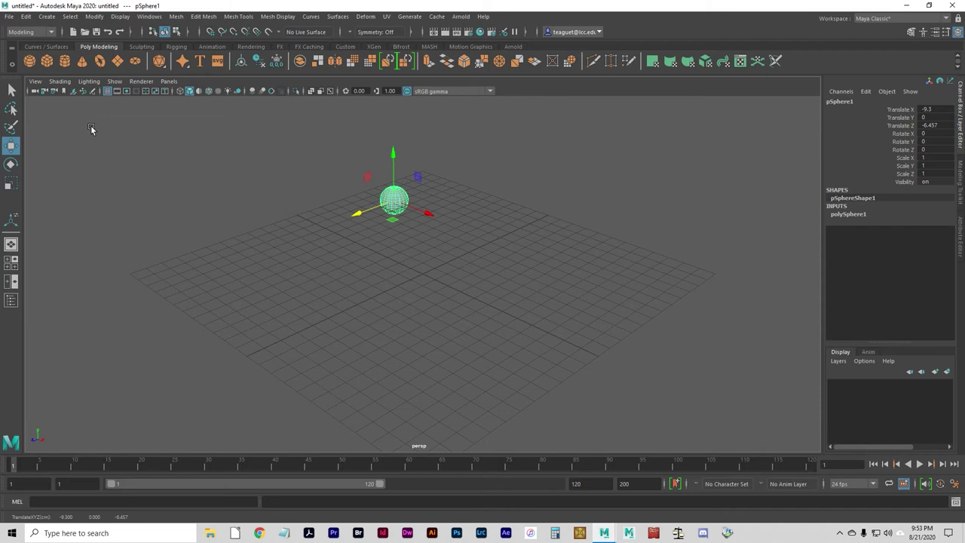
- Turn on Interactive Creation for polygon primitives and draw a second sphere of about radius 2.24, placed at about X -5.82, Z 2.11
left_click(46, 17)
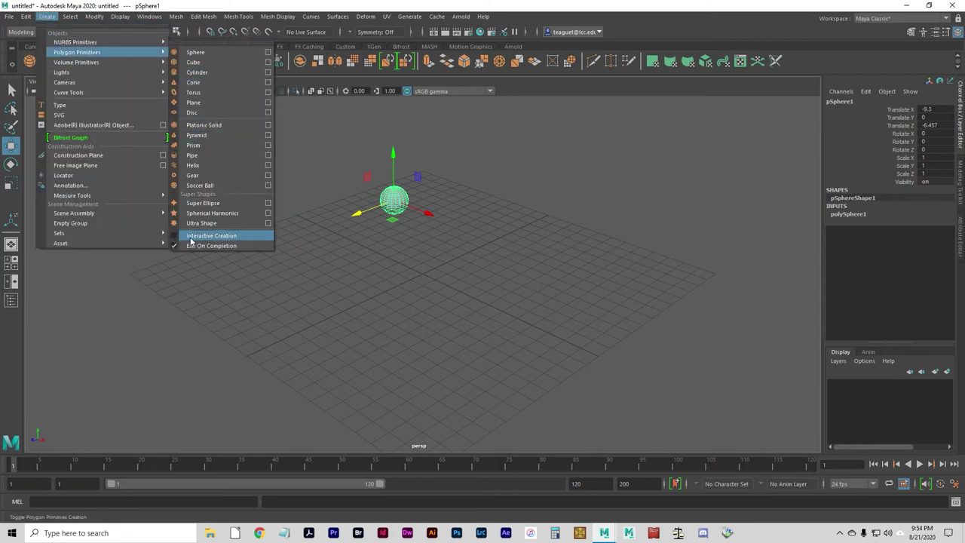
left_click(189, 240)
left_click(47, 16)
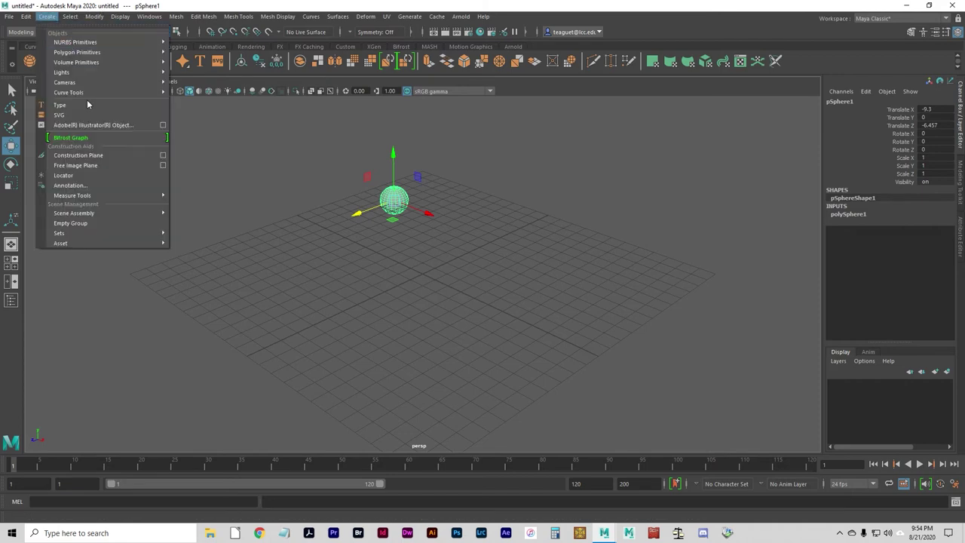
mouse_move(95, 52)
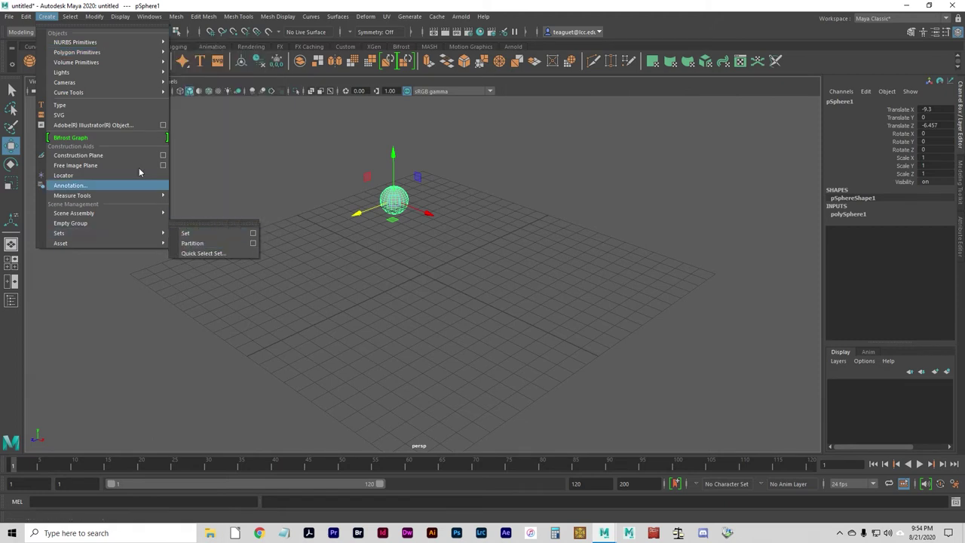
mouse_move(116, 64)
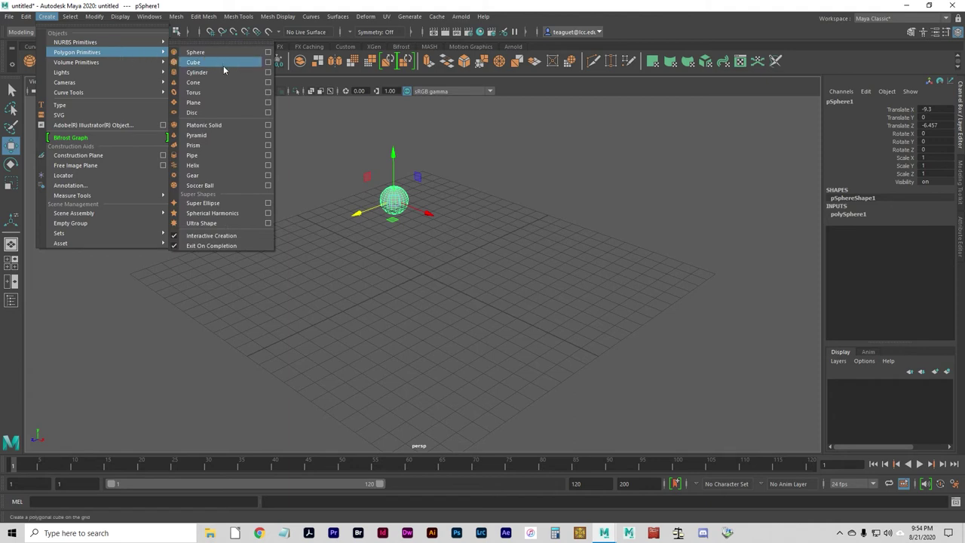
left_click(213, 51)
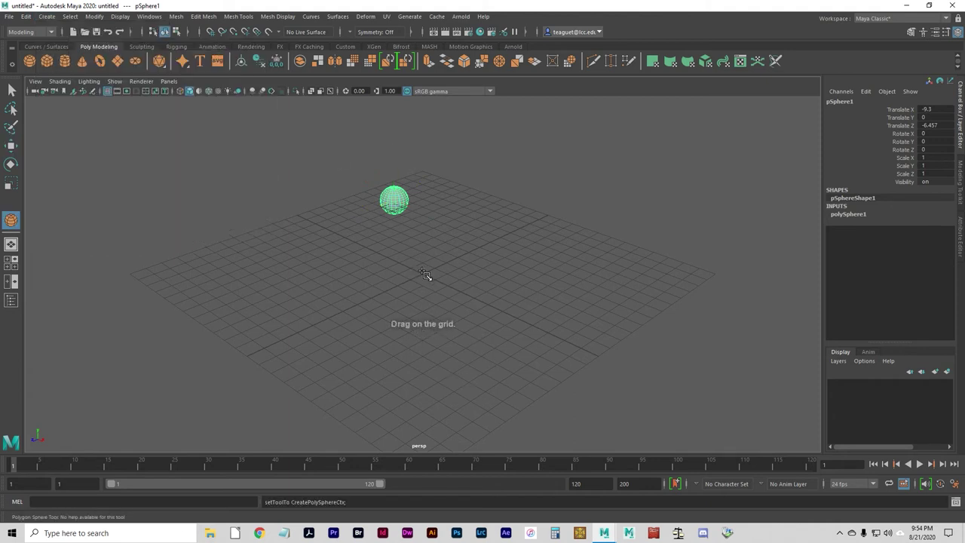
left_click_drag(341, 311, 144, 224)
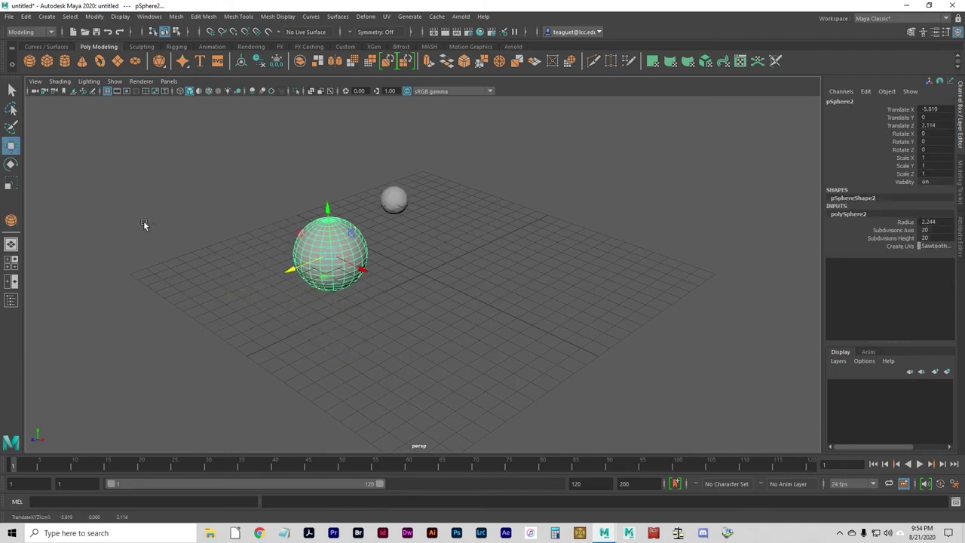
- Draw a polygon cylinder of about radius 2.07 and height 5.75, and move it across the grid to about X 4.72, Z -7.6
left_click(47, 15)
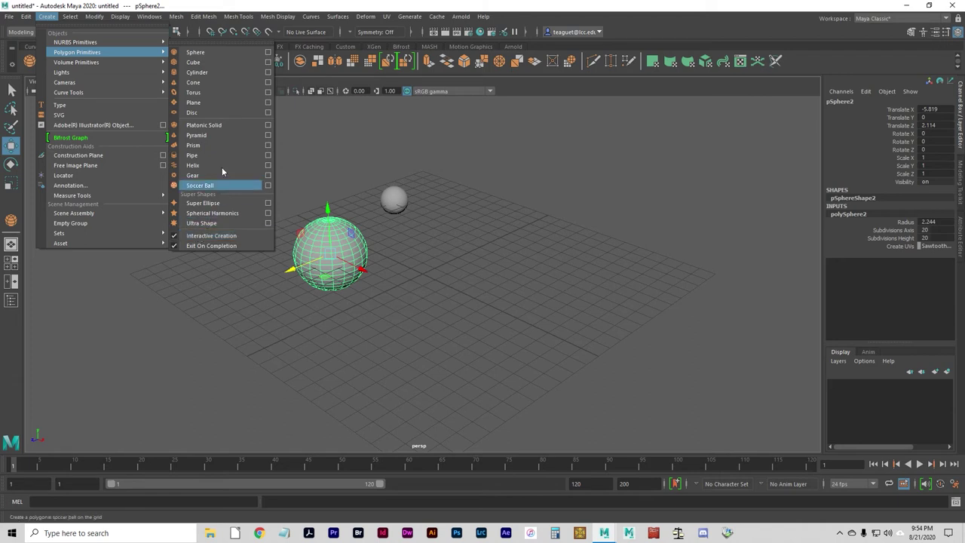
left_click(46, 17)
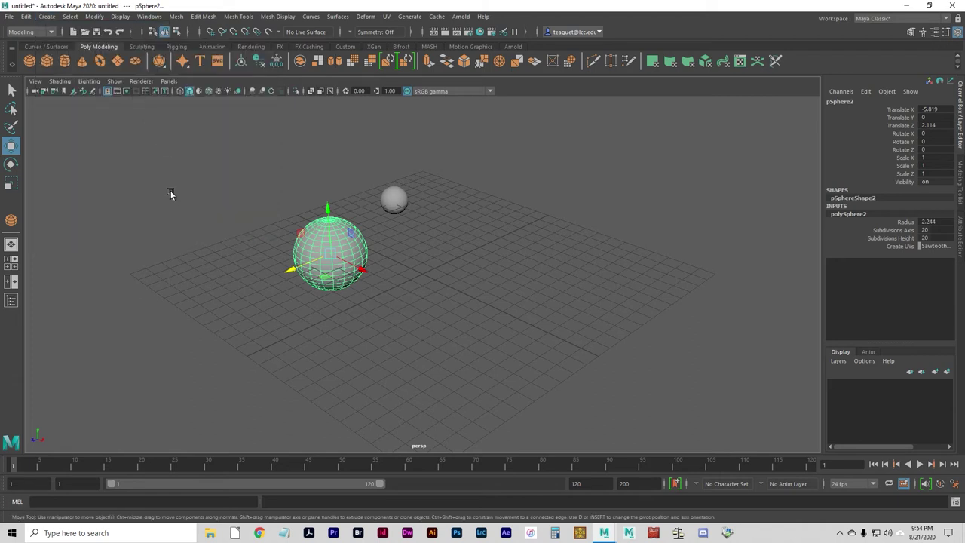
left_click(64, 63)
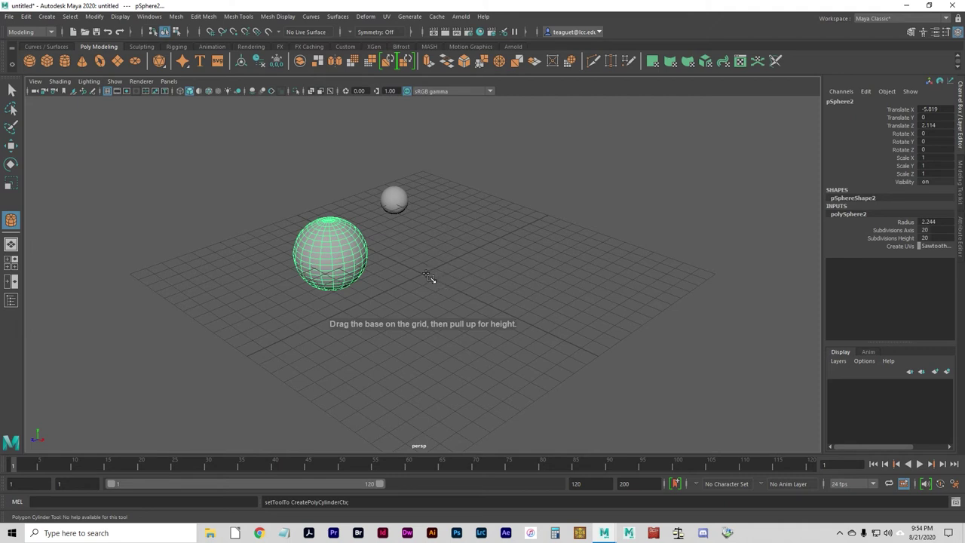
left_click_drag(428, 278, 453, 291)
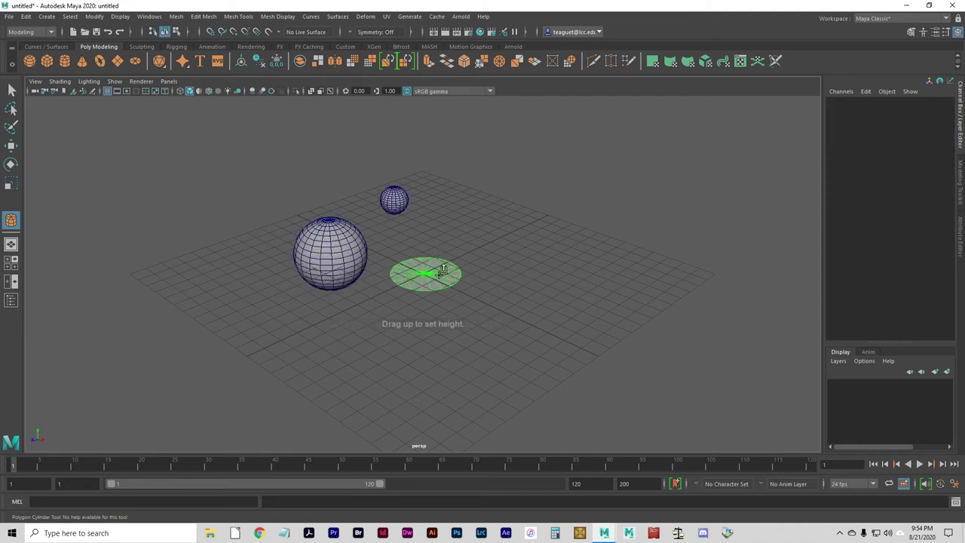
left_click_drag(430, 271, 442, 181)
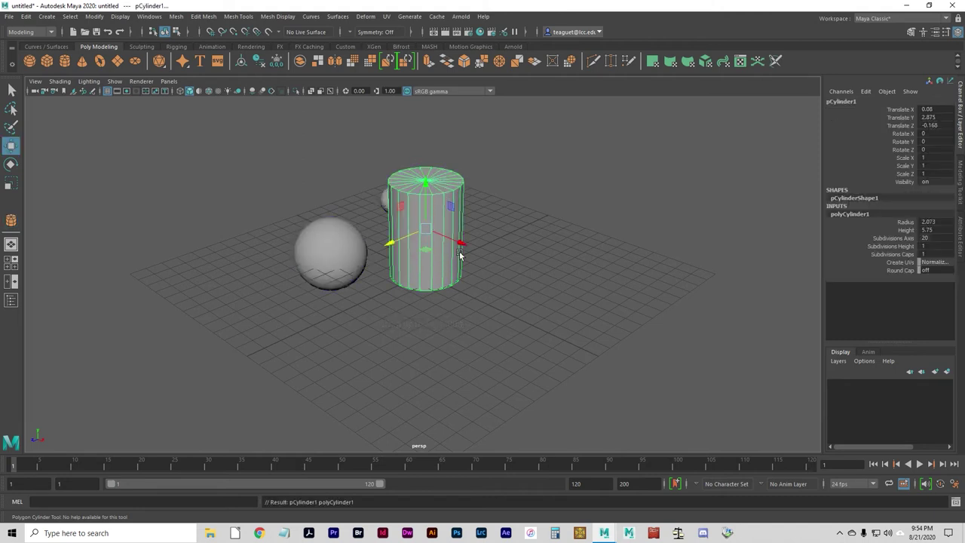
left_click_drag(424, 252, 577, 236)
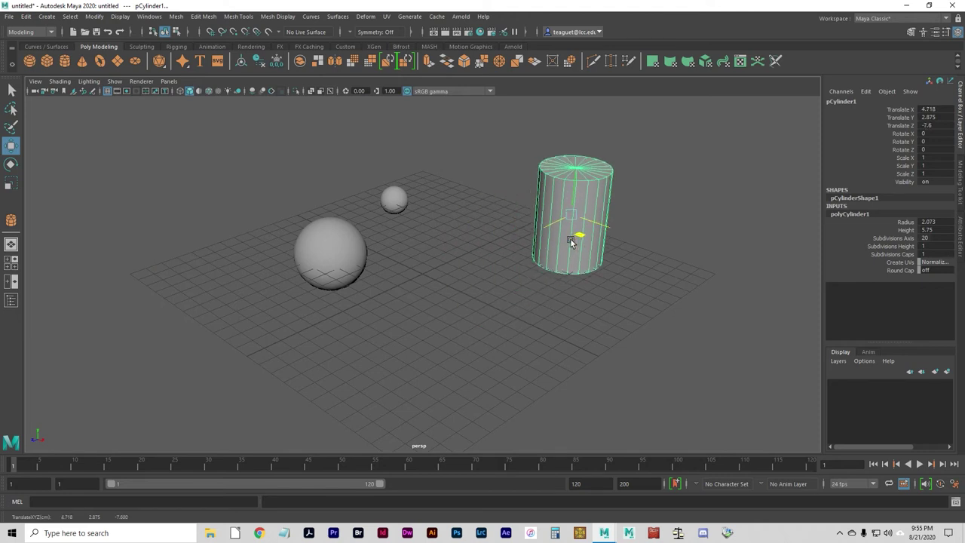
- Draw a second, larger cylinder of about radius 3.22 and height 8.4 near the grid centre, and undo it
left_click(65, 61)
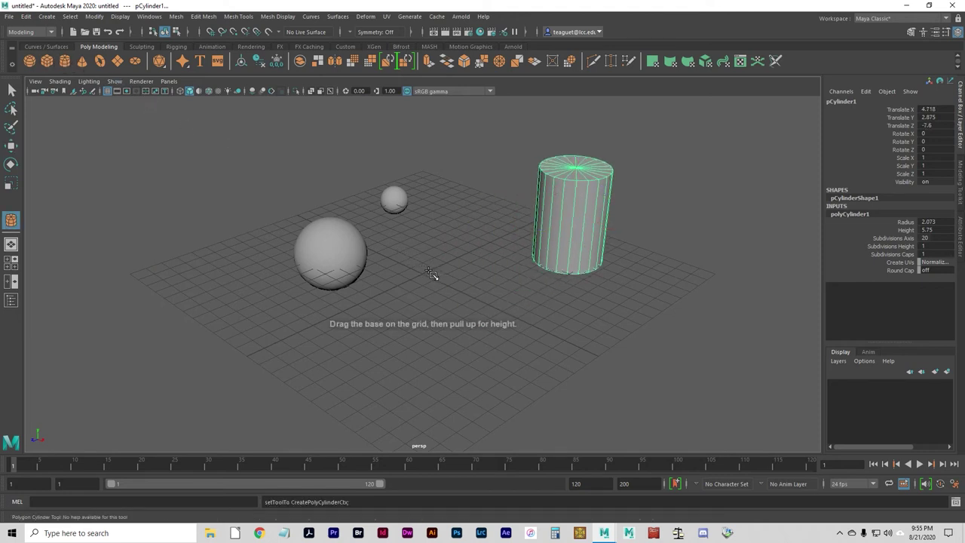
mouse_move(426, 271)
left_mouse_down()
mouse_move(473, 302)
mouse_move(444, 289)
mouse_move(430, 130)
left_mouse_up()
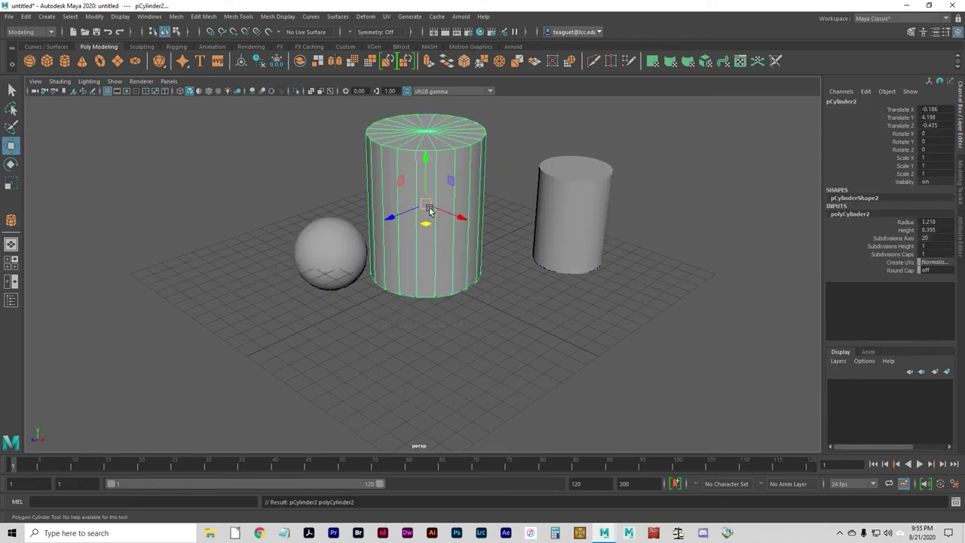
key("ctrl+z")
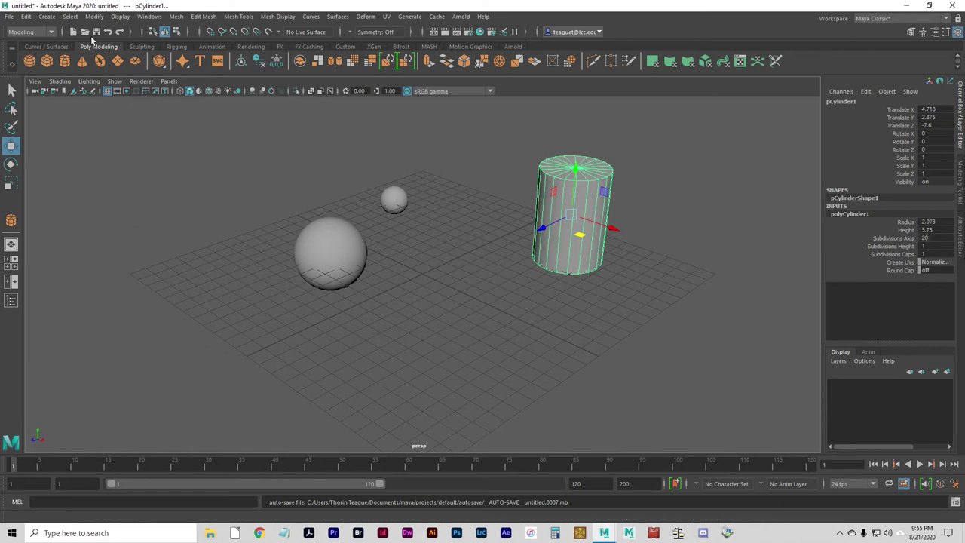
- Open the tool settings for interactively creating a polygon cube and keep the window clear of the grid centre
left_click(50, 16)
mouse_move(77, 63)
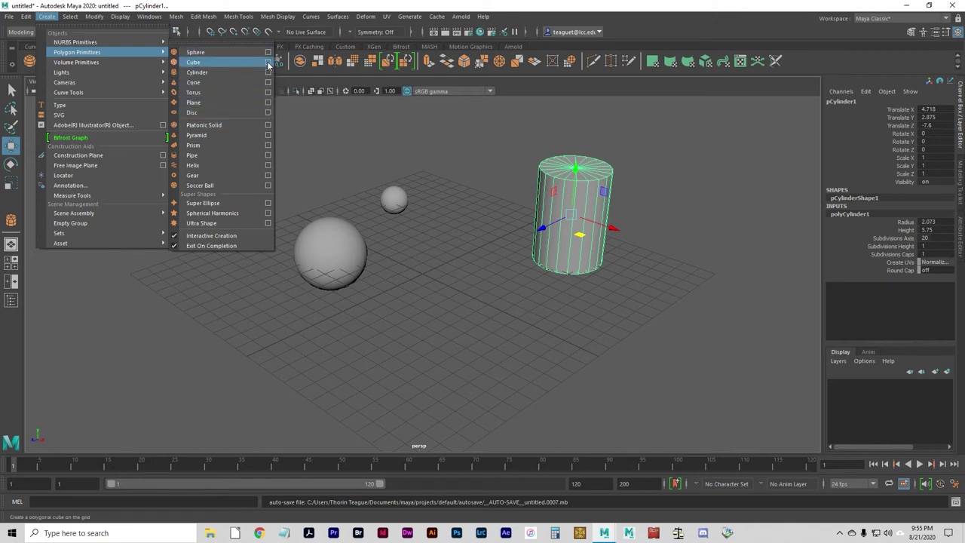
mouse_move(134, 71)
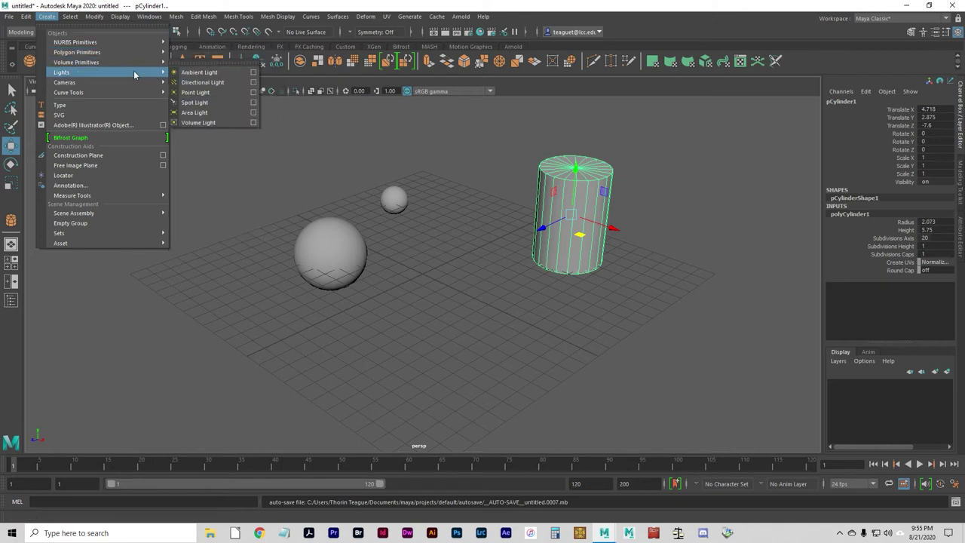
mouse_move(138, 42)
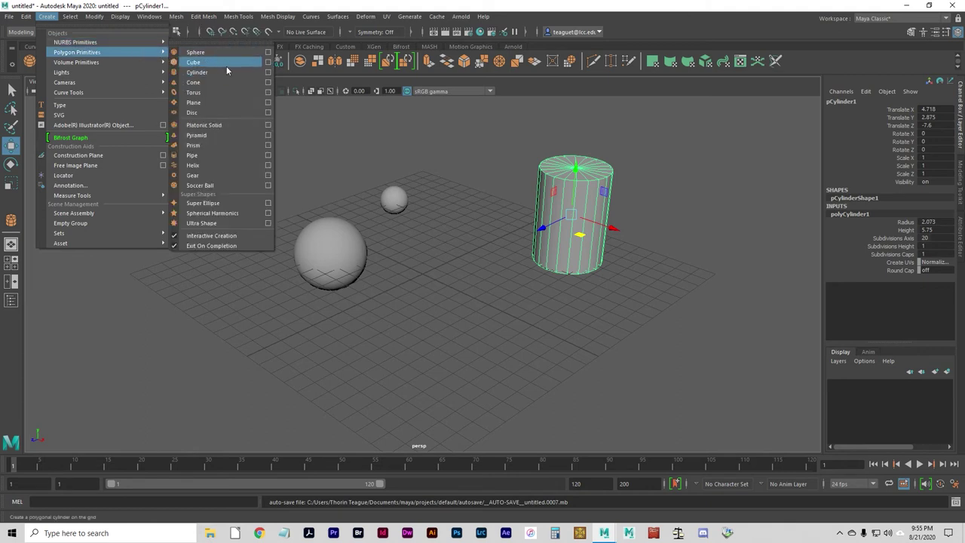
left_click(268, 63)
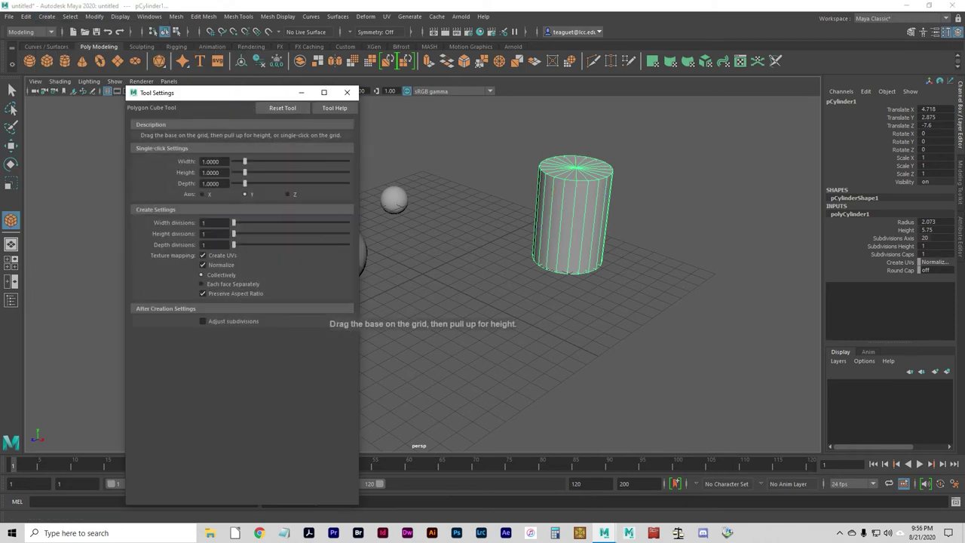
left_click_drag(228, 97, 175, 42)
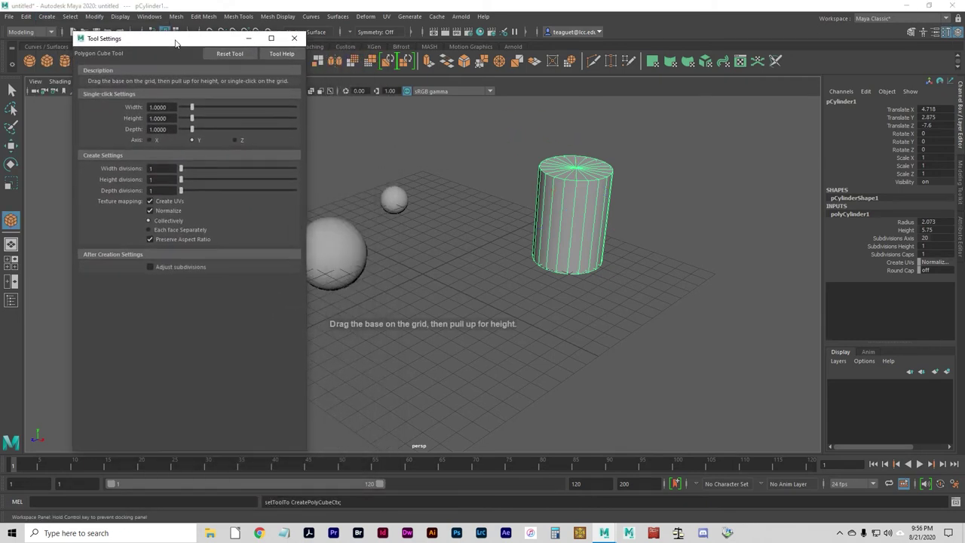
- Set the cube tool's single-click width to 2 and height to 4
left_click(166, 107)
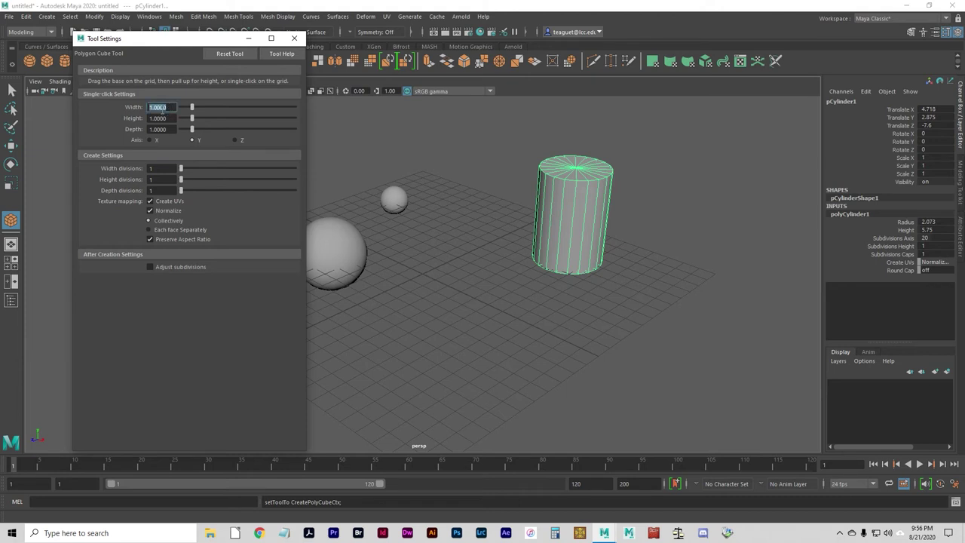
left_click(172, 107)
left_click_drag(175, 108, 149, 119)
type("2")
left_click(170, 119)
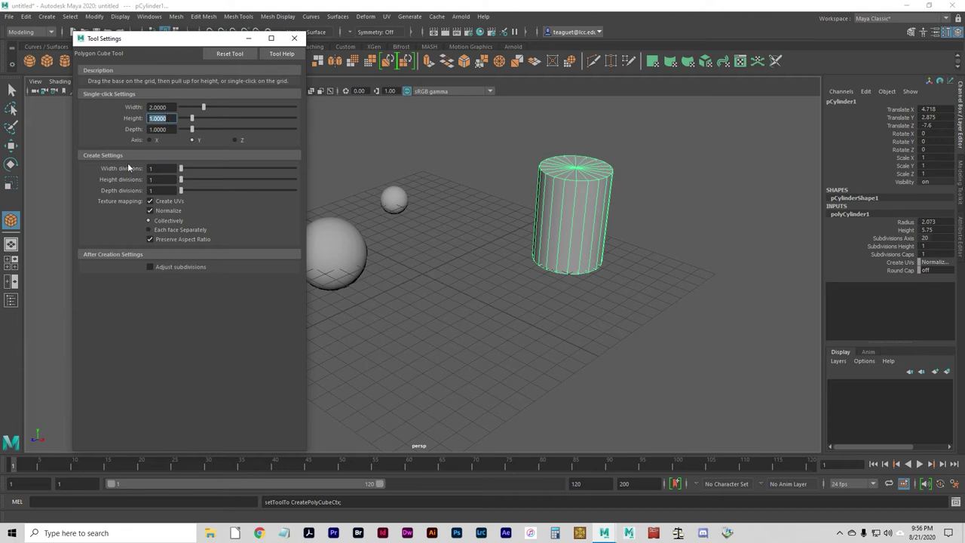
type("4")
left_click(169, 130)
mouse_move(181, 39)
left_mouse_down()
mouse_move(169, 29)
mouse_move(173, 47)
left_mouse_up()
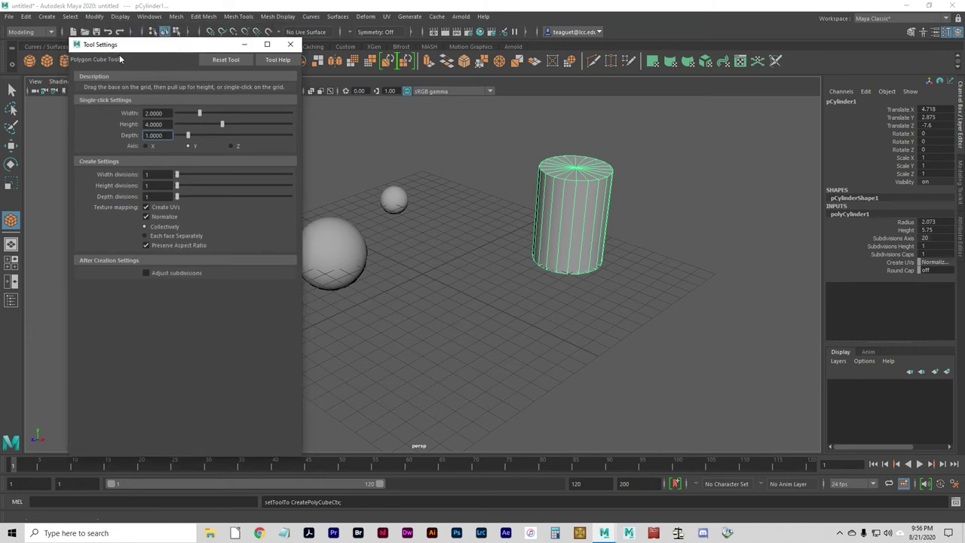
- Set the cube's width divisions to 4, height divisions to 8 and depth divisions to 2, and draw one about 4 × 4.51 × 3.54
left_click(157, 174)
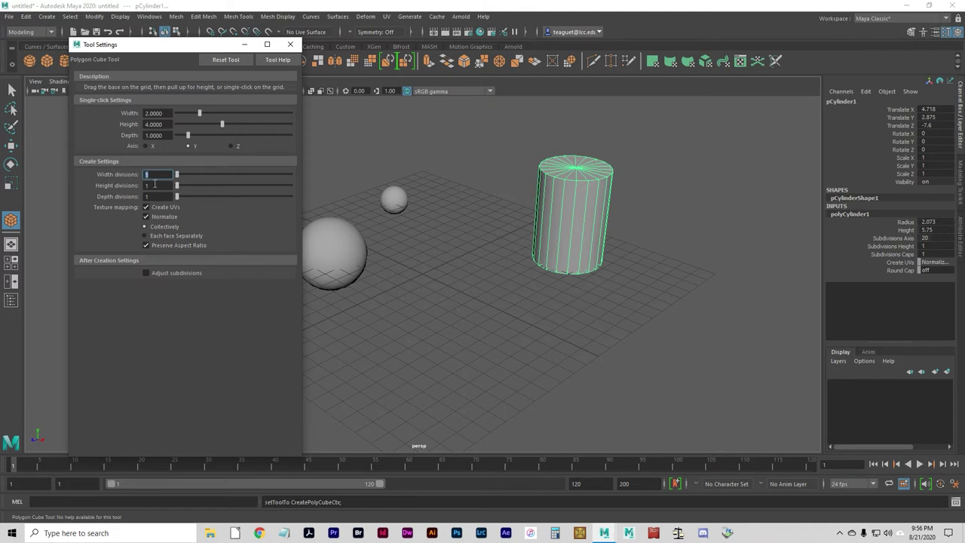
type("2")
key("Tab")
type("2")
type("8")
key("Return")
type("4")
left_click(157, 196)
type("2")
left_click(157, 186)
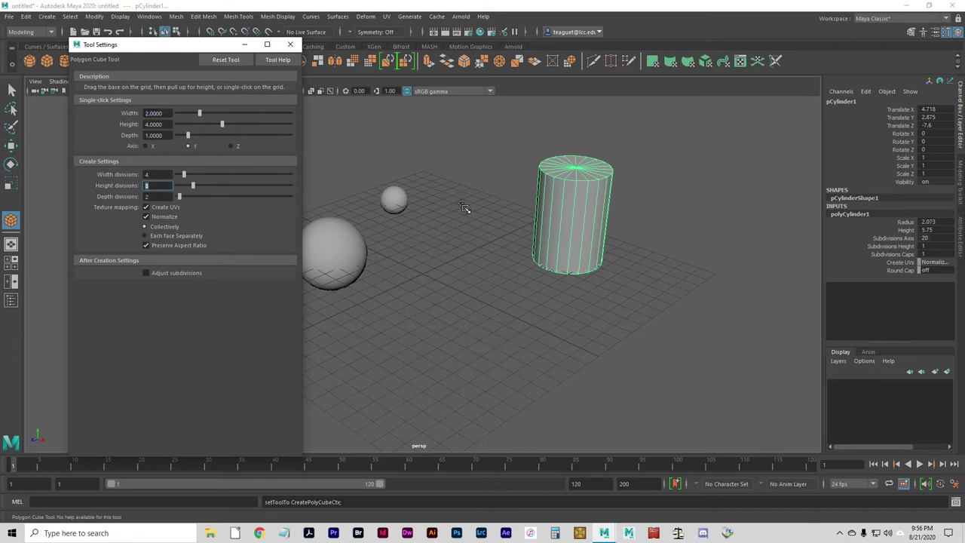
left_click_drag(443, 297, 470, 233)
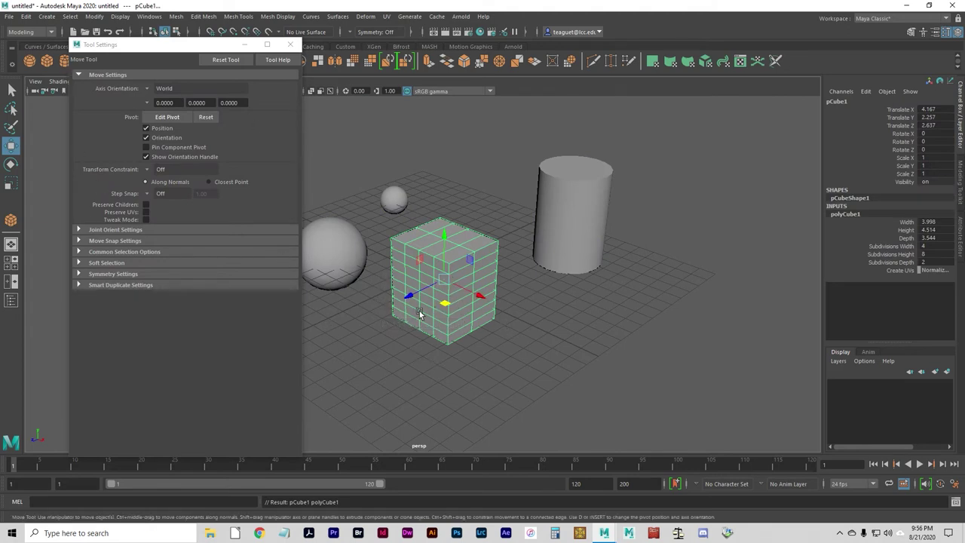
- Turn off Interactive Creation for polygon primitives and open the options for the polygon cube
left_click(46, 15)
mouse_move(64, 53)
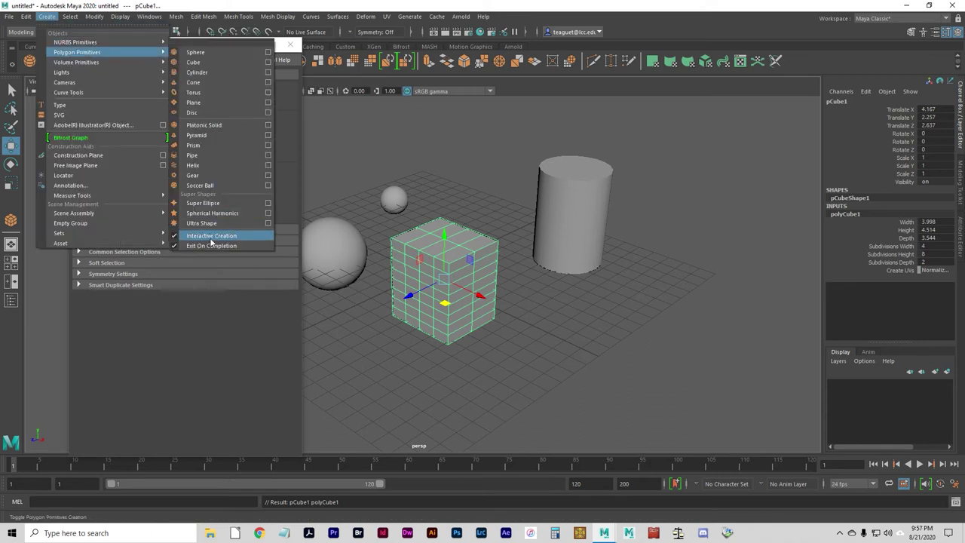
left_click(180, 237)
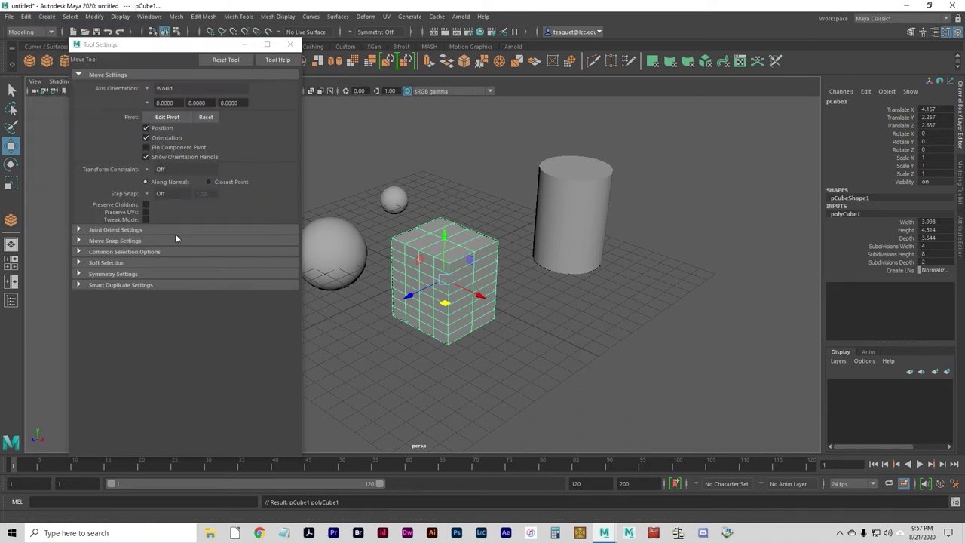
left_click(43, 17)
mouse_move(64, 54)
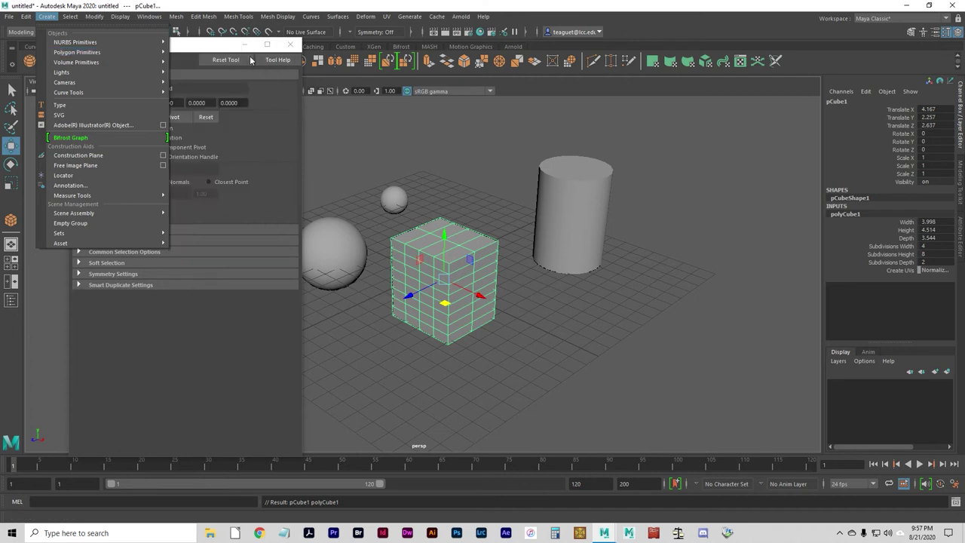
left_click(268, 62)
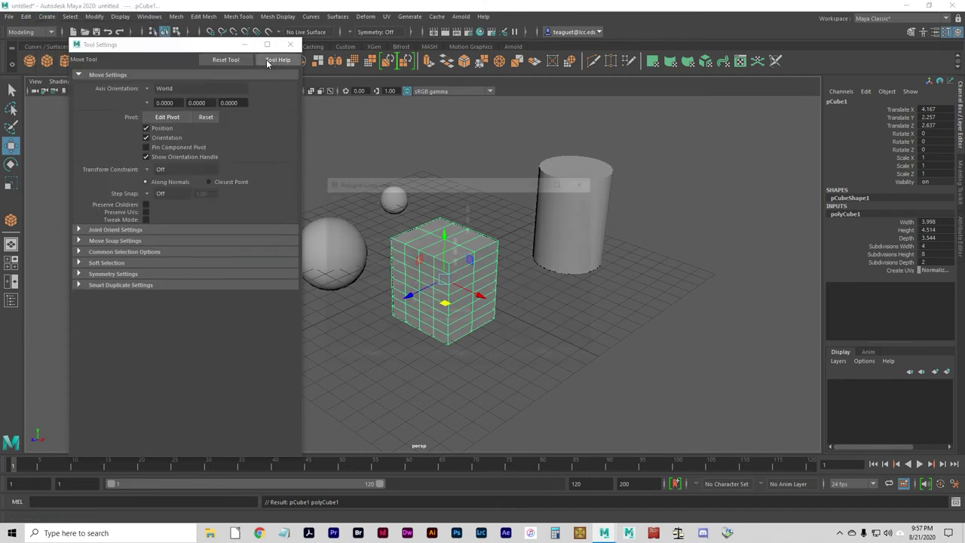
- Close the Tool Settings window and move the existing cube across the grid to about X -2.66, Z -5.47
left_click_drag(402, 187, 393, 144)
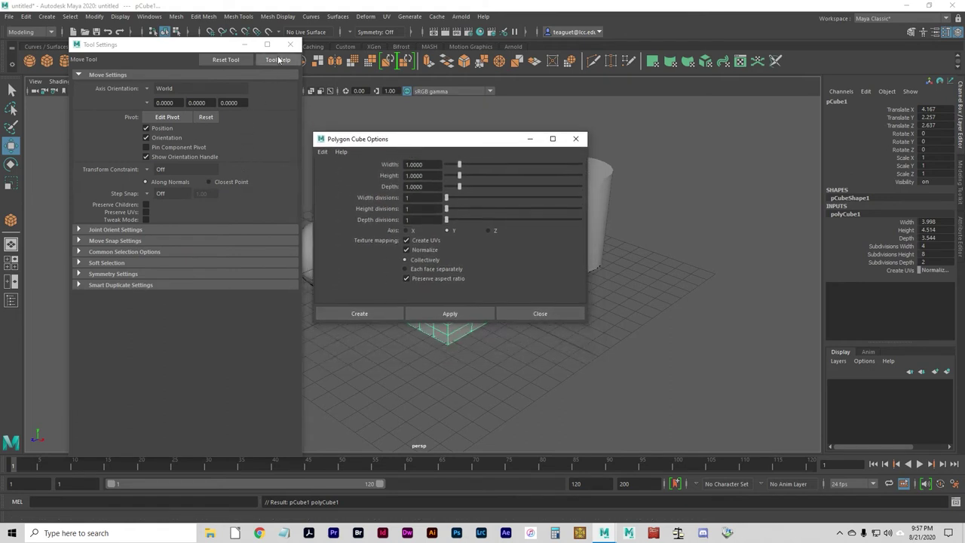
left_click(290, 45)
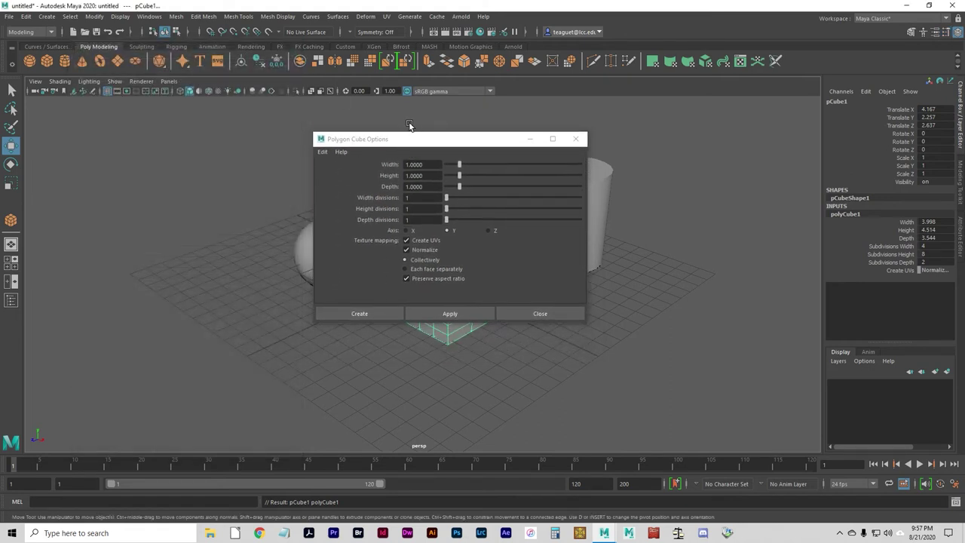
left_click_drag(433, 142, 170, 102)
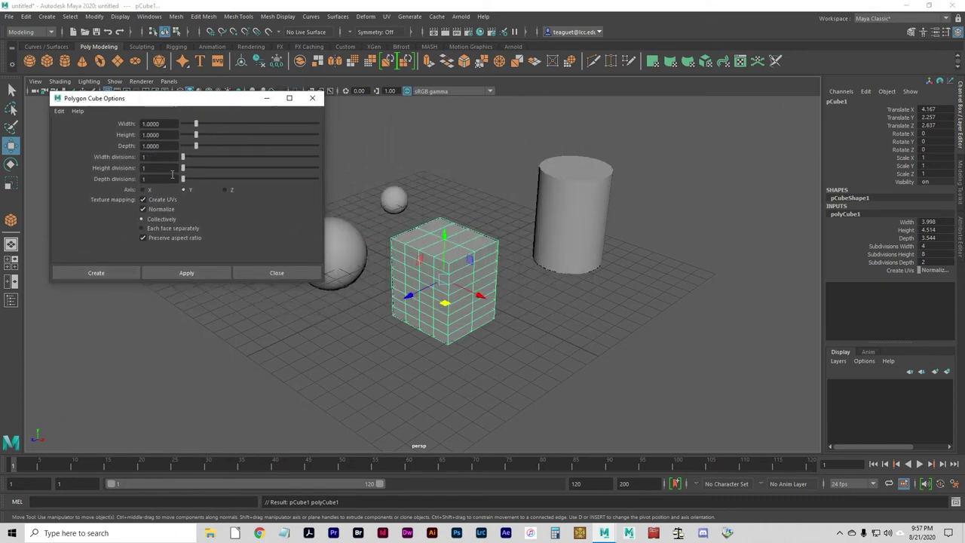
left_click(167, 124)
left_click_drag(483, 298, 455, 219)
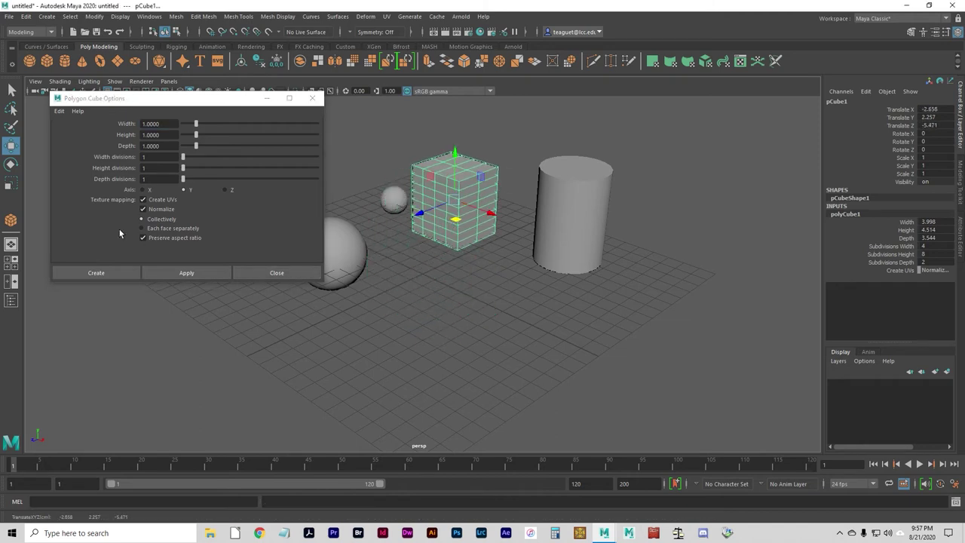
- Set the width to 2 and the height to 4 in the polygon cube options
left_click(171, 123)
double_click(166, 123)
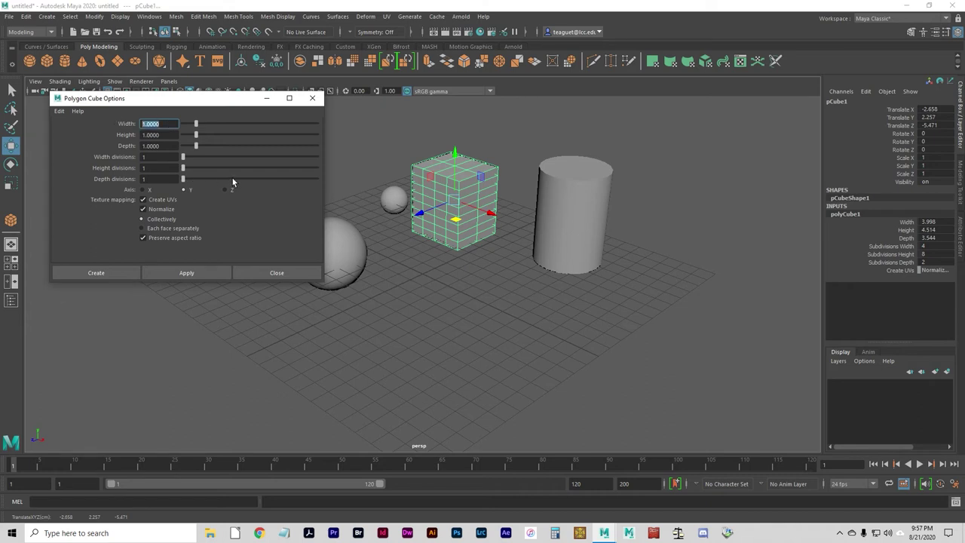
type("2")
key("Tab")
type("4")
key("Tab")
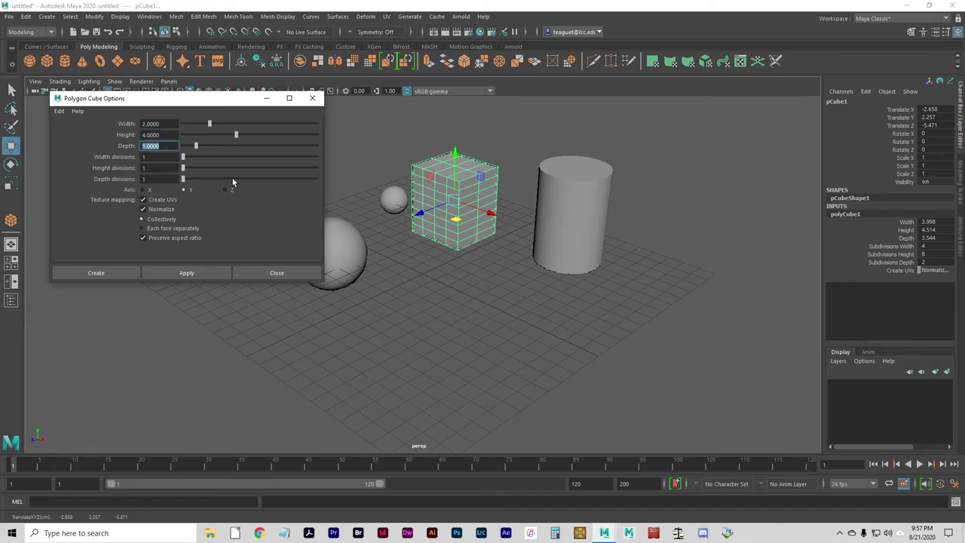
- Set the new cube's width divisions to 4, height divisions to 8 and depth divisions to 2
key("Tab")
type("4")
key("Tab")
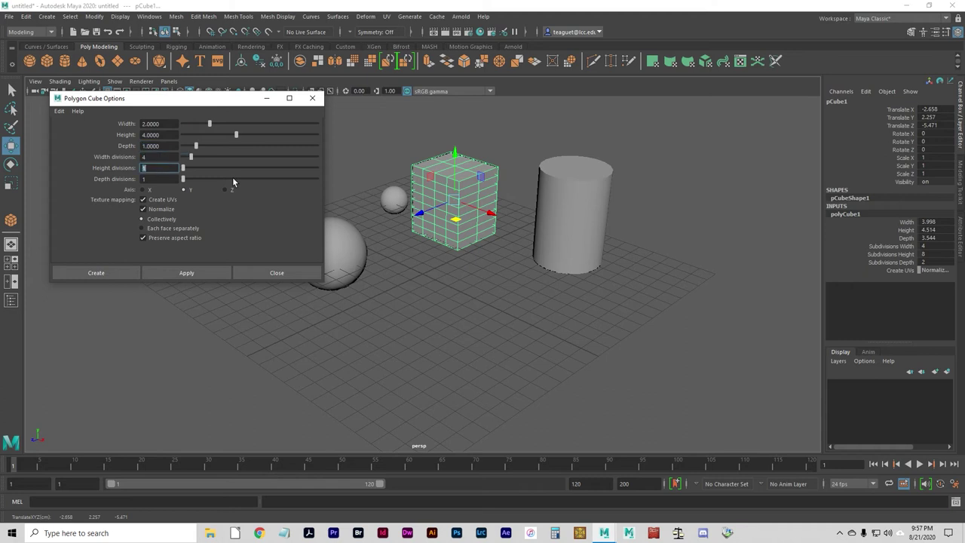
type("8")
key("Tab")
type("2")
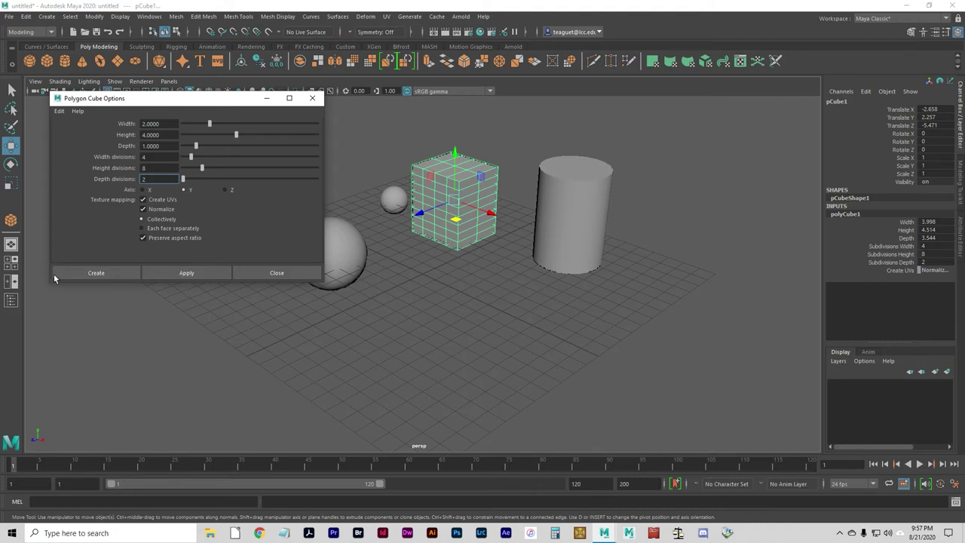
- Create two cubes with these options, moving the first to about X 8.29 and the second to about X -2.03
left_click(172, 278)
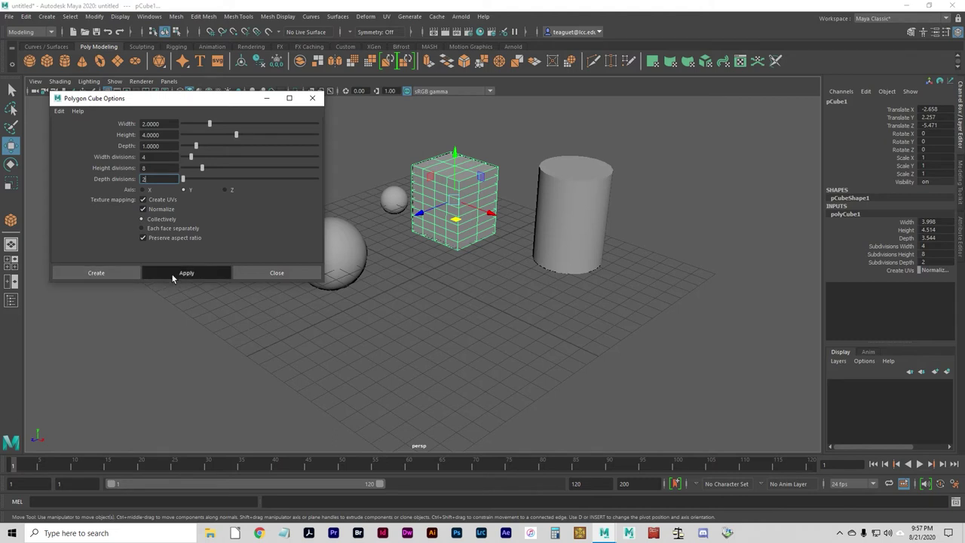
left_click_drag(198, 111, 191, 130)
left_click_drag(462, 294, 499, 361)
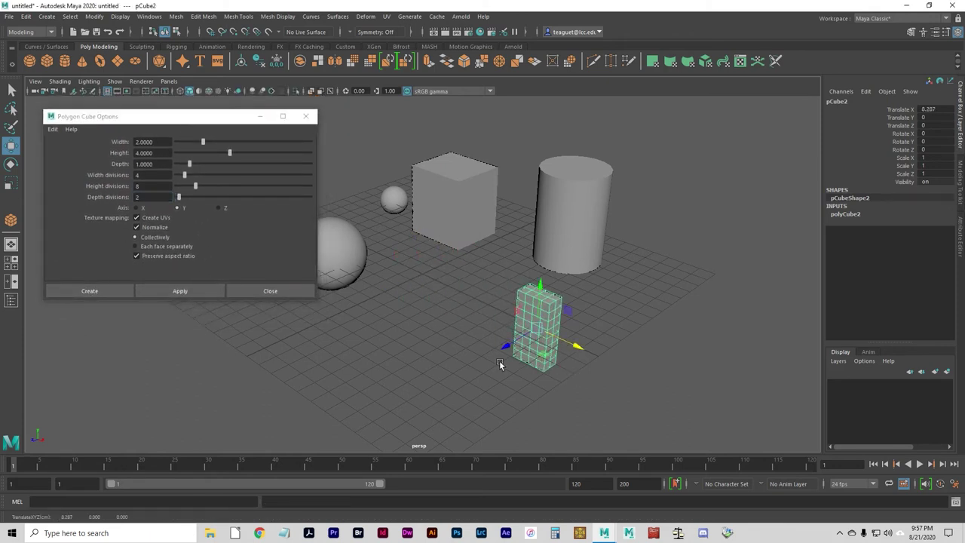
left_click(82, 290)
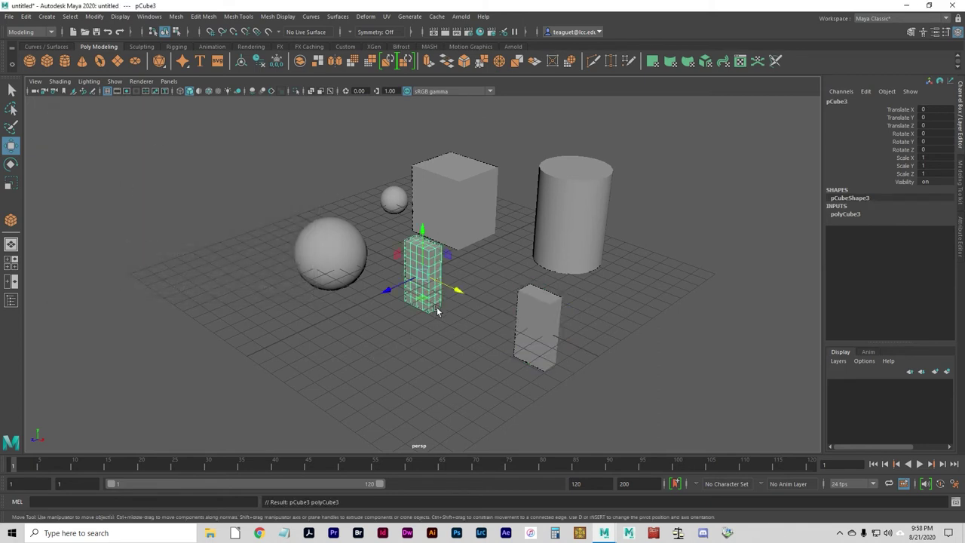
left_click_drag(455, 290, 432, 287)
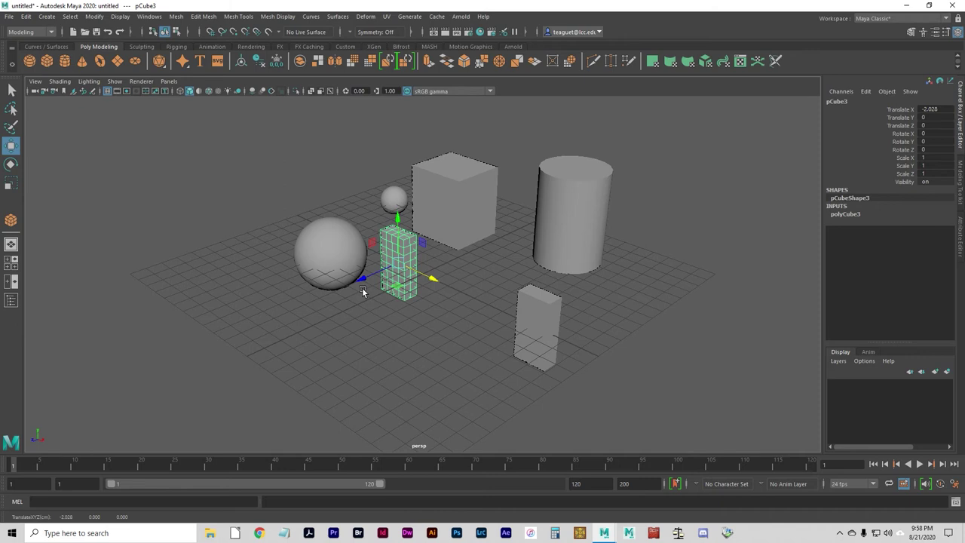
- Activate the Select tool and select the spheres, cubes and cylinder one after another from different viewing angles, ending with the narrow box beside the large sphere
key("q")
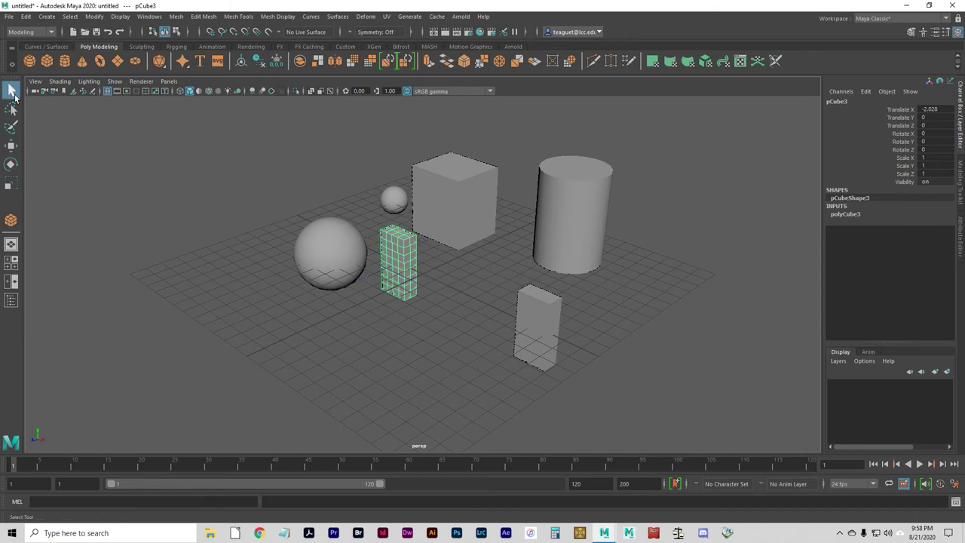
left_click(314, 251)
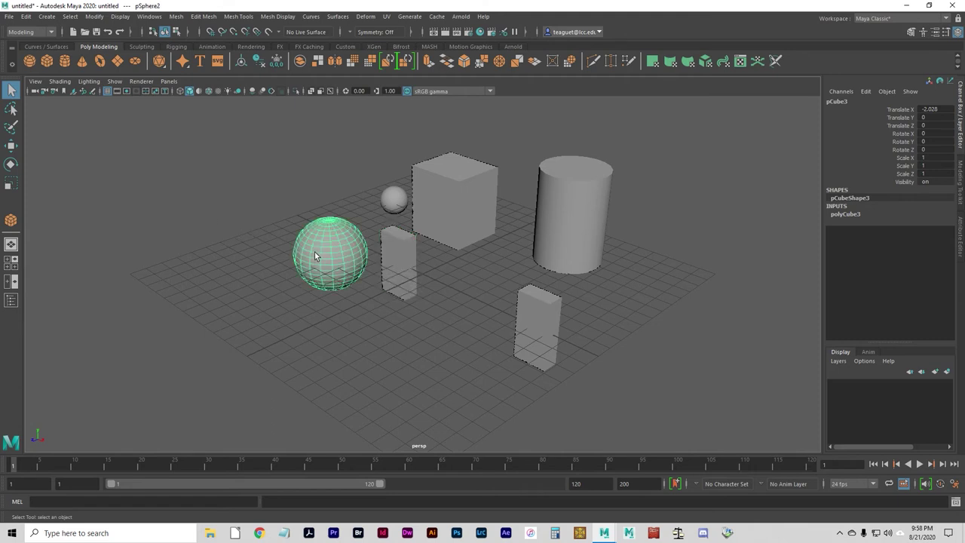
left_click(397, 192)
left_click(474, 190)
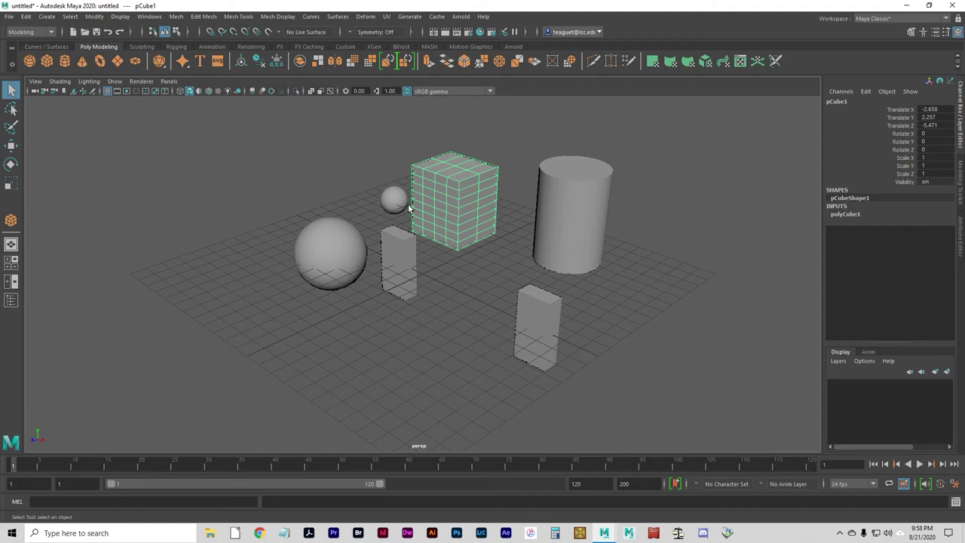
left_click(575, 221)
left_click(448, 211)
left_click_drag(361, 324, 431, 308, "alt")
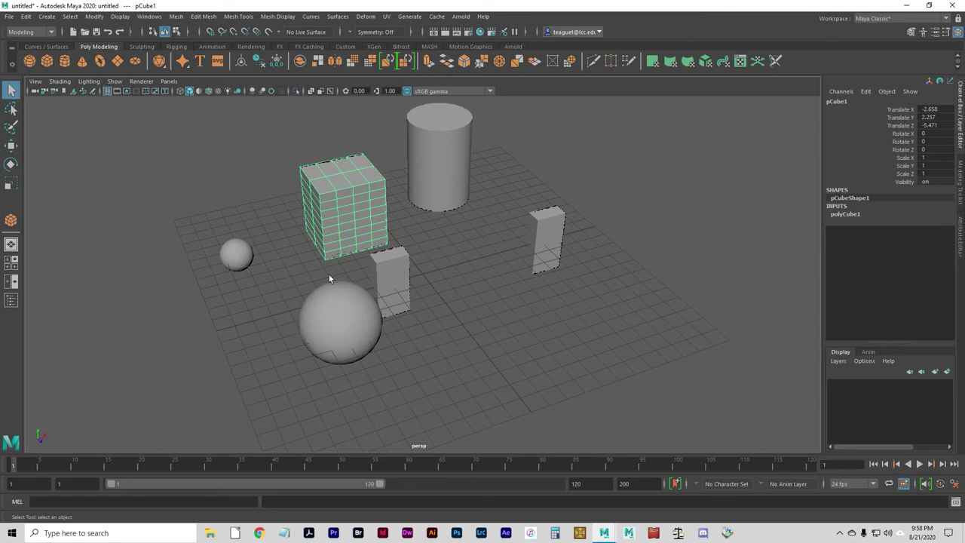
left_click(336, 316)
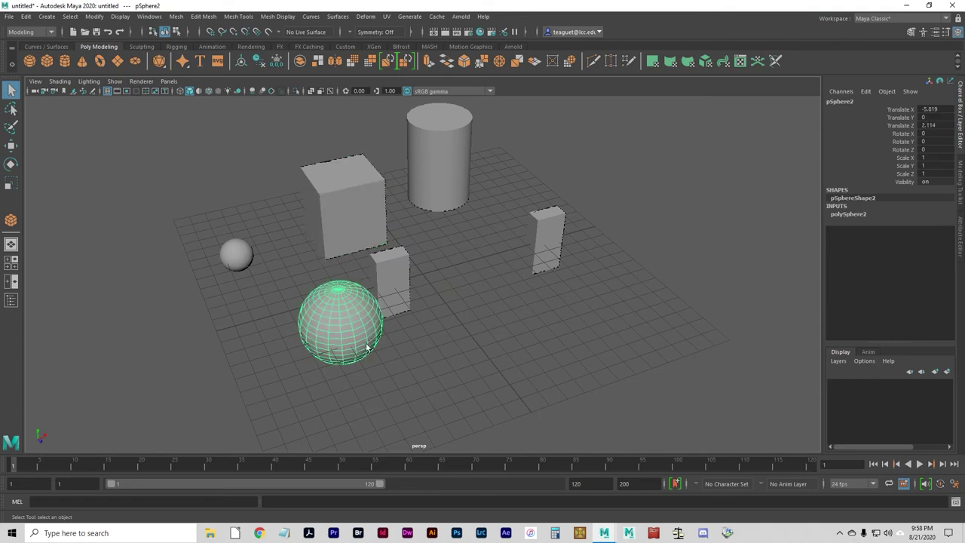
mouse_move(402, 352)
left_mouse_down("alt")
mouse_move(346, 334)
mouse_move(405, 344)
left_mouse_up("alt")
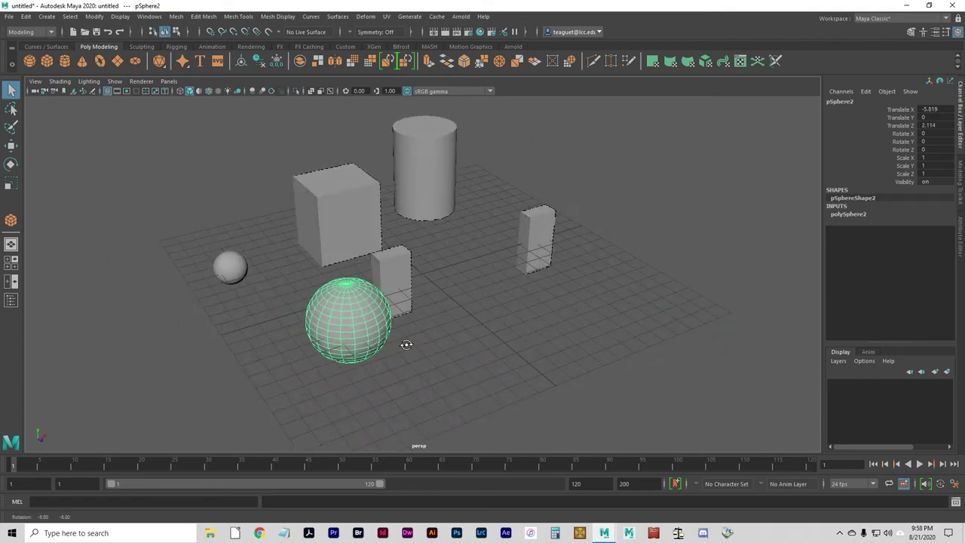
left_click(242, 275)
left_click_drag(262, 310, 462, 305, "alt")
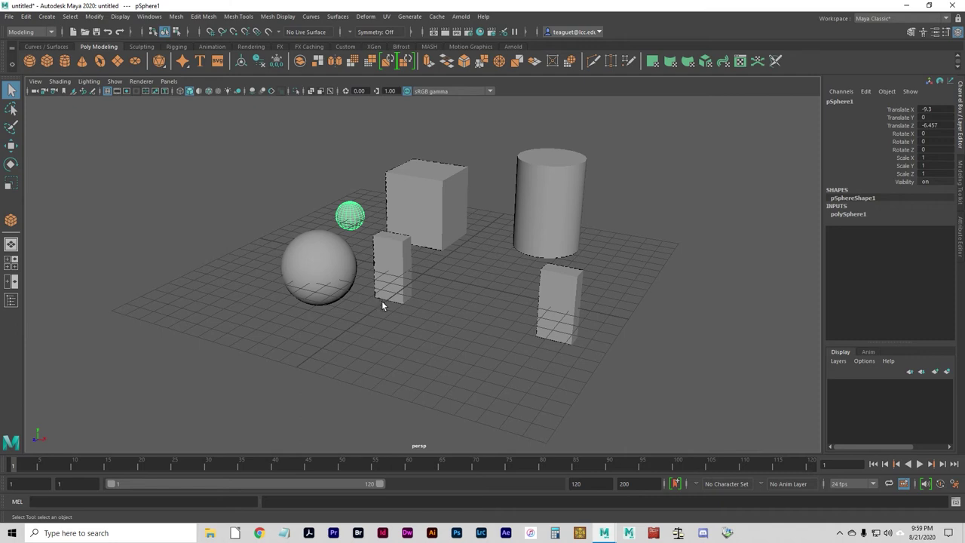
left_click(406, 270)
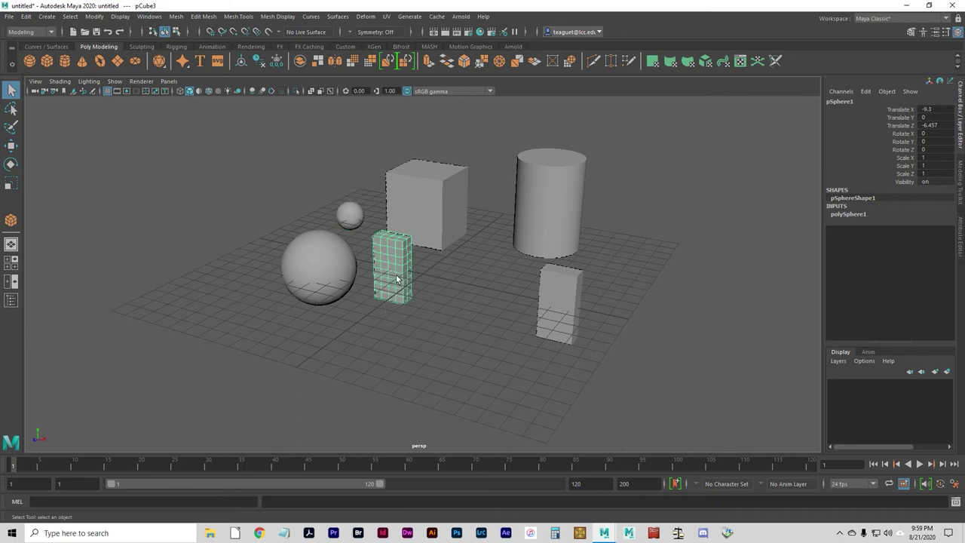
- Select the large cube, then add the cylinder and both narrow boxes to the selection one by one
left_click(458, 229)
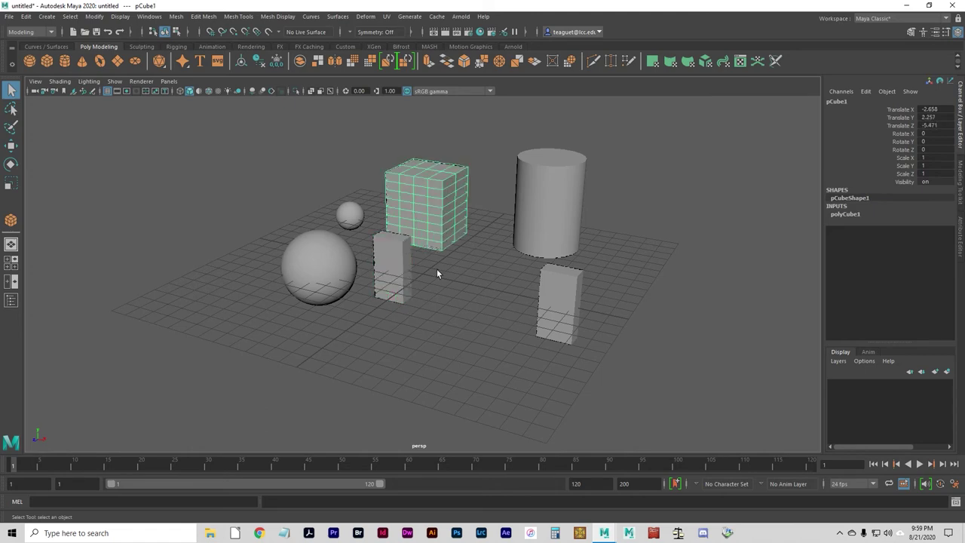
left_click(203, 16)
mouse_move(295, 21)
left_click(337, 16)
left_click(522, 229, "shift")
left_click(549, 298, "shift")
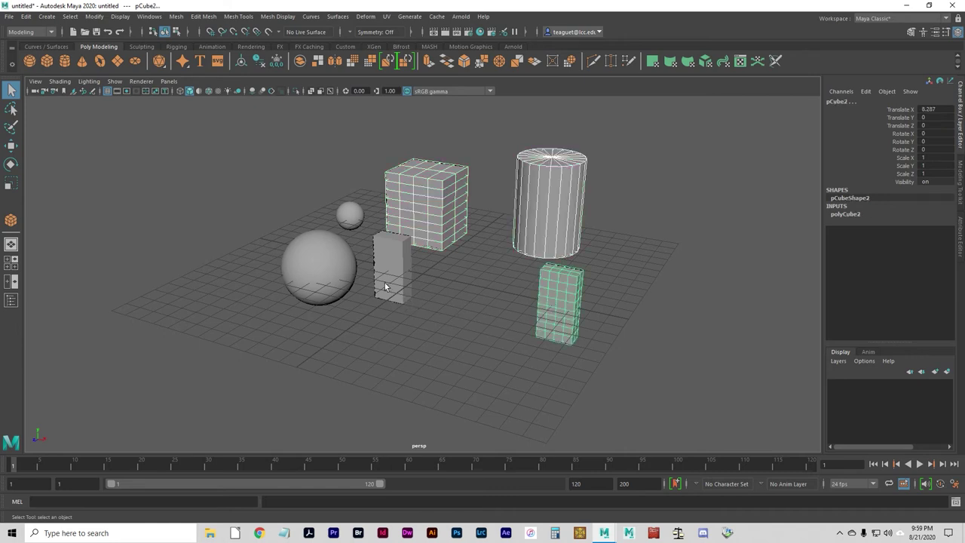
left_click(383, 299, "shift")
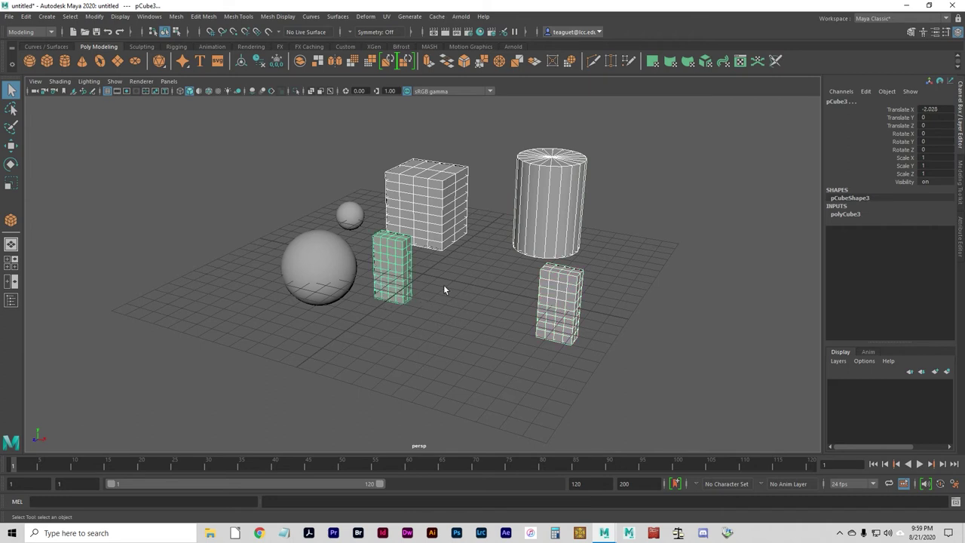
- Clear the selection, then marquee-select the cubes and cylinder, marquee-select the whole scene, and deselect everything
left_click(498, 244)
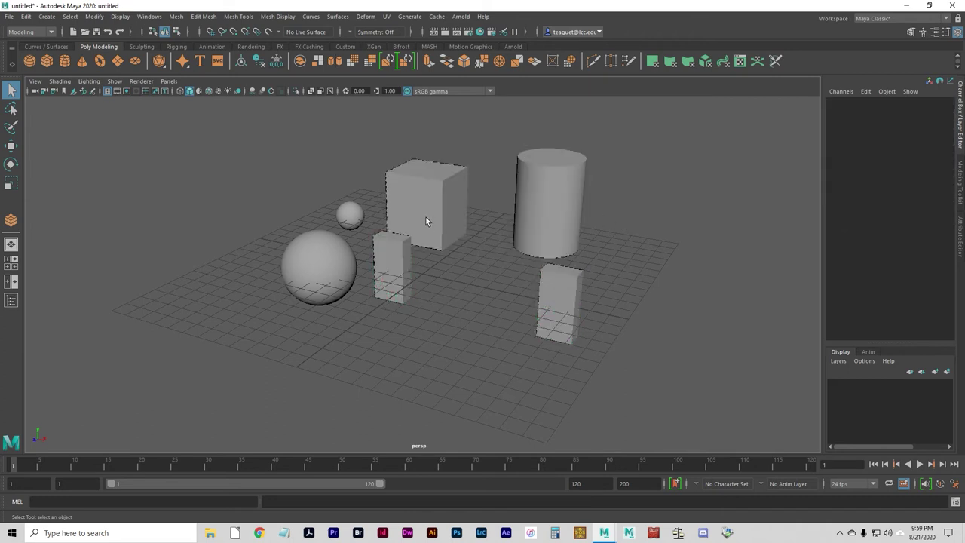
left_click_drag(381, 130, 603, 338)
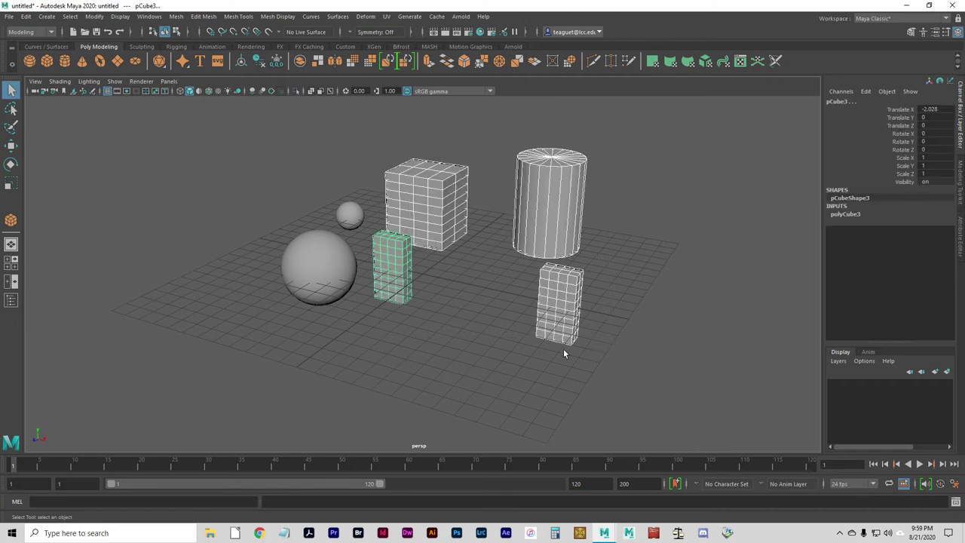
left_click(433, 309)
left_click_drag(224, 109, 666, 385)
left_click(308, 200)
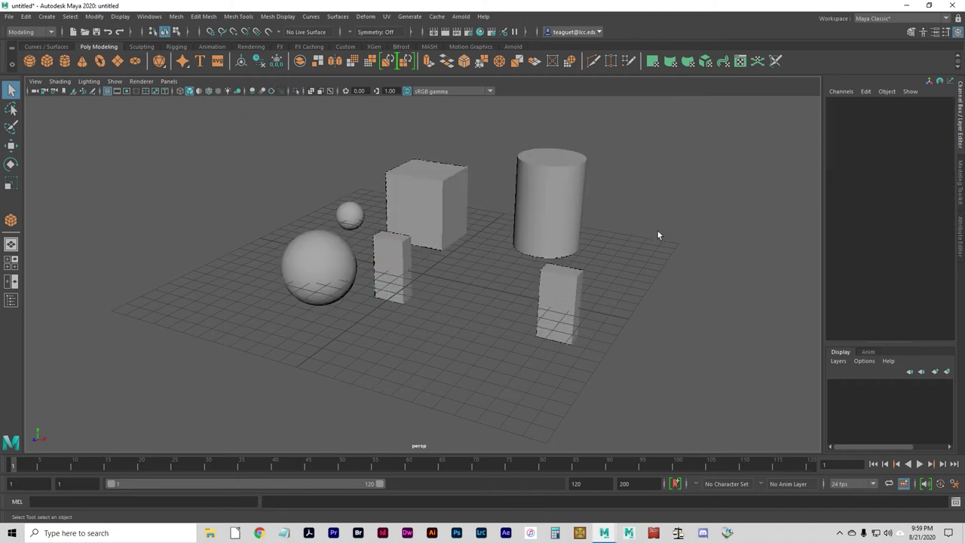
- Select the large cube, the cylinder and the narrow box in front of the cylinder together
left_click(408, 226)
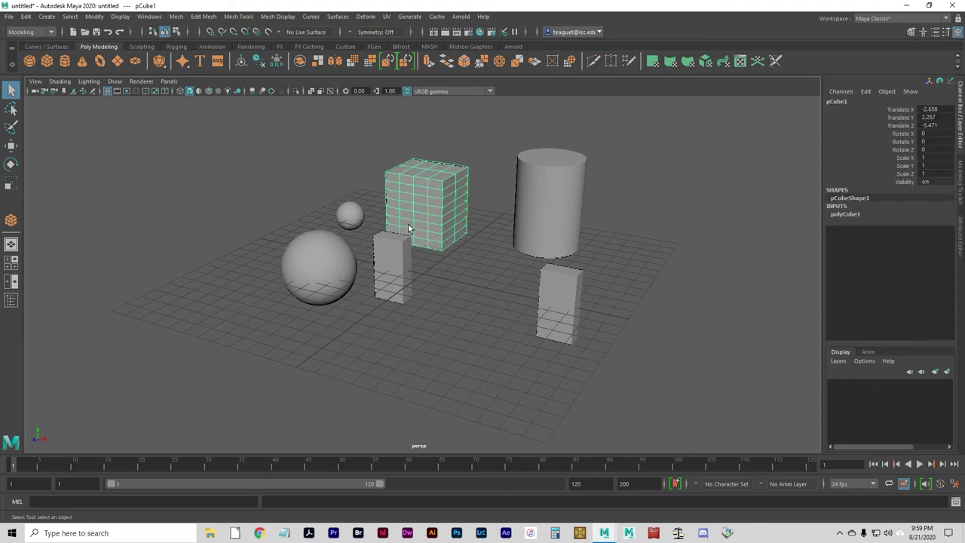
left_click(542, 232, "shift")
left_click(555, 286, "shift")
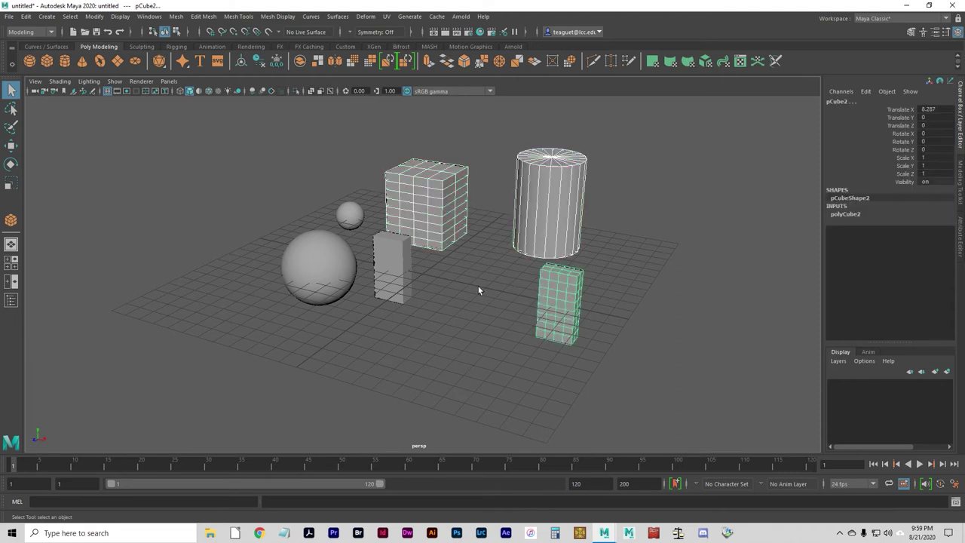
- Remove the narrow box, the cylinder and the large cube from the selection one at a time
left_click(555, 298, "shift")
left_click(528, 220, "shift")
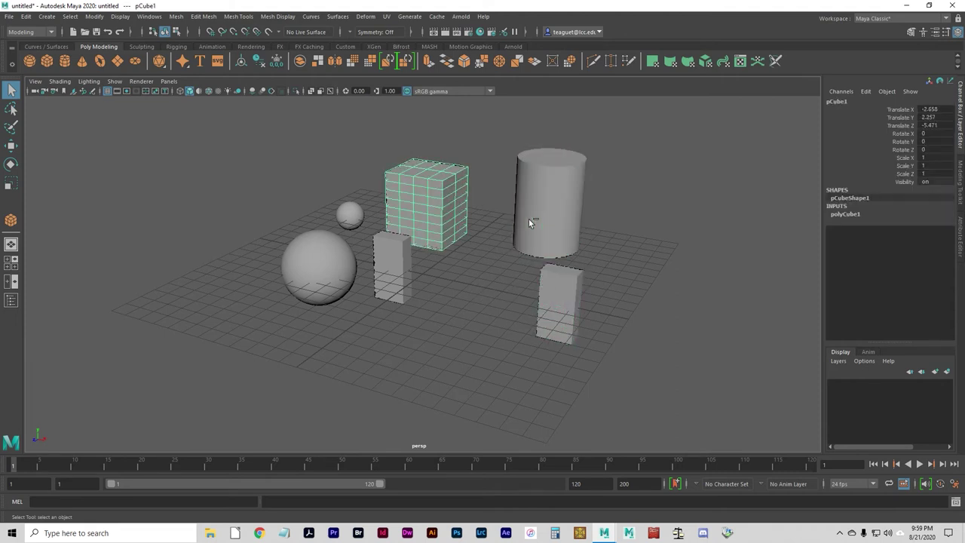
left_click(428, 224, "shift")
- Select the large cube and extend the selection to the cylinder and both narrow boxes
left_click(424, 226)
left_click(521, 233, "shift")
left_click(543, 310, "shift")
left_click(392, 272, "shift")
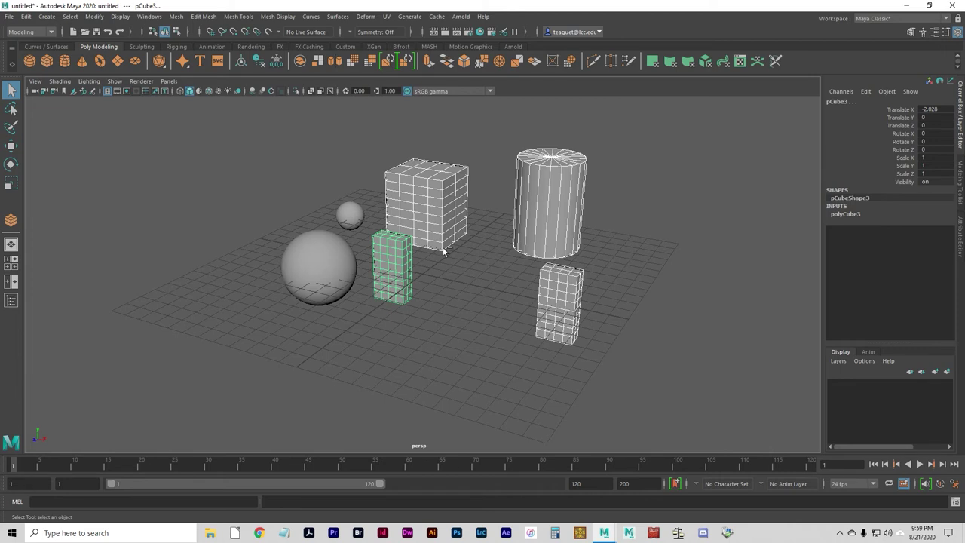
- Toggle the cylinder out of, into and out of the selection, and deselect both narrow boxes, keeping the large cube selected
left_click(555, 228, "shift")
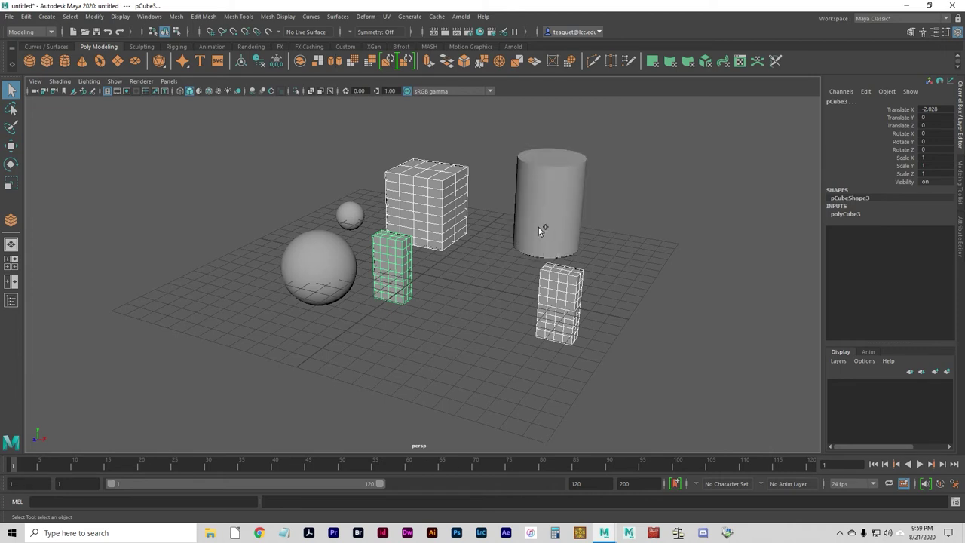
left_click(538, 227, "shift")
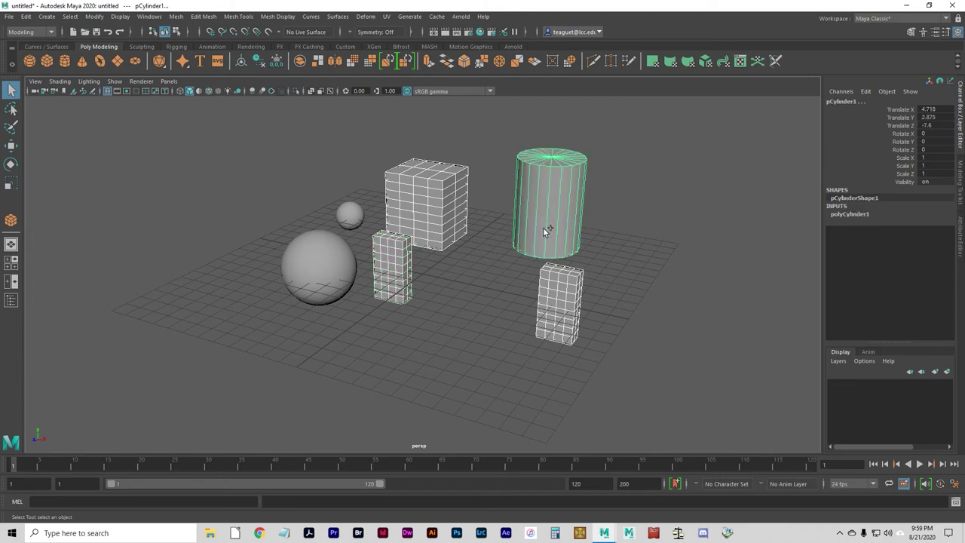
left_click(567, 227, "shift")
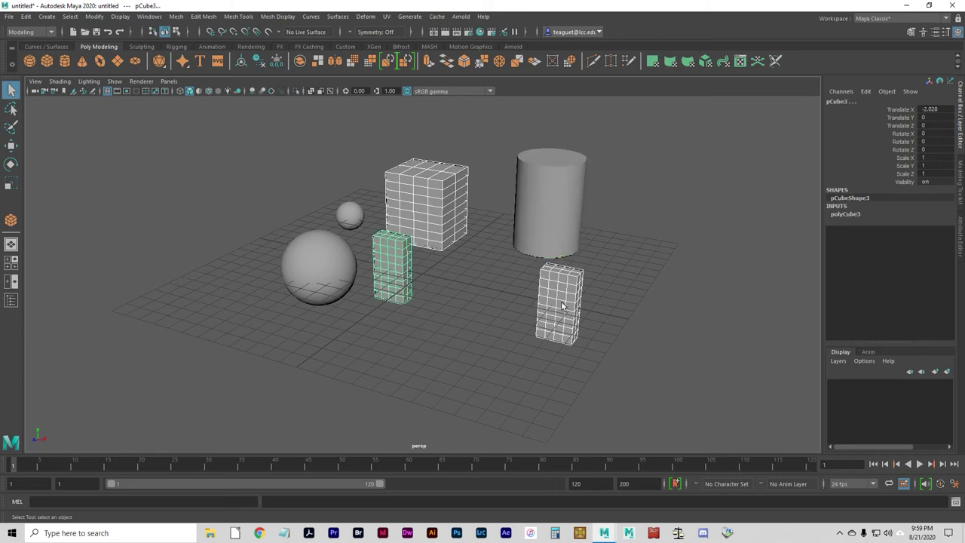
left_click(562, 302, "shift")
left_click(394, 286, "shift")
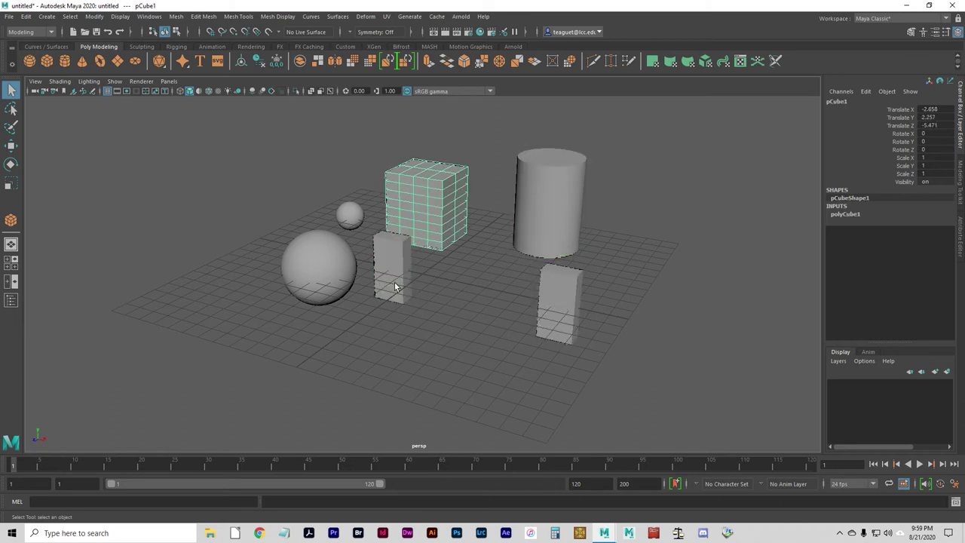
- Reselect the large cube and add the cylinder and both narrow boxes to the selection
left_click(467, 235)
left_click(462, 230)
left_click(518, 245, "shift")
left_click(551, 298, "shift")
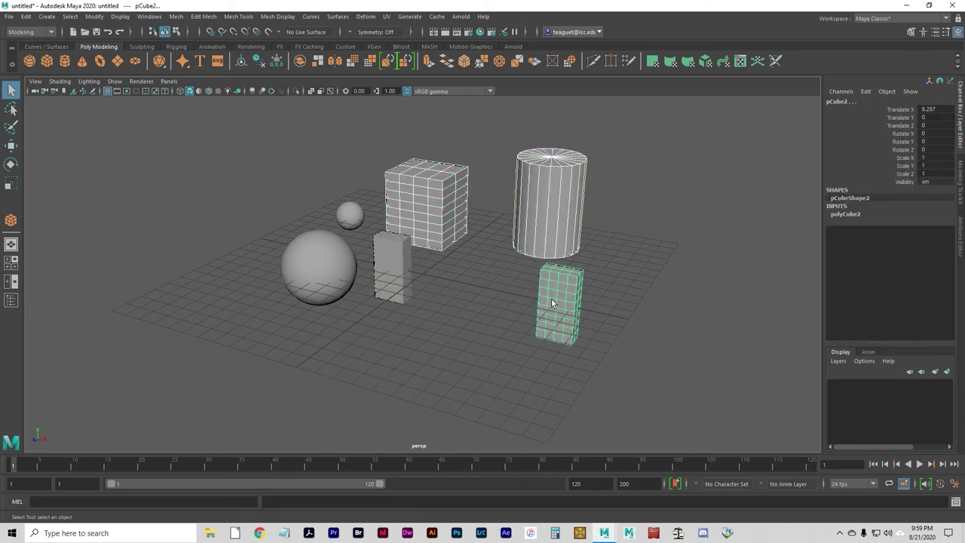
left_click(394, 269, "shift")
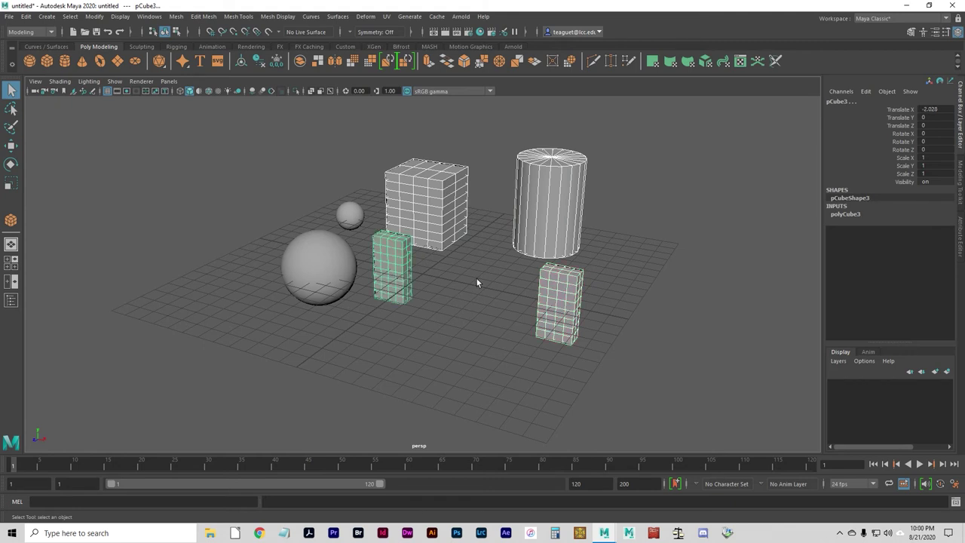
- Deselect both narrow boxes and the cylinder so only the large cube stays selected
left_click(388, 267, "shift")
left_click(550, 300, "shift")
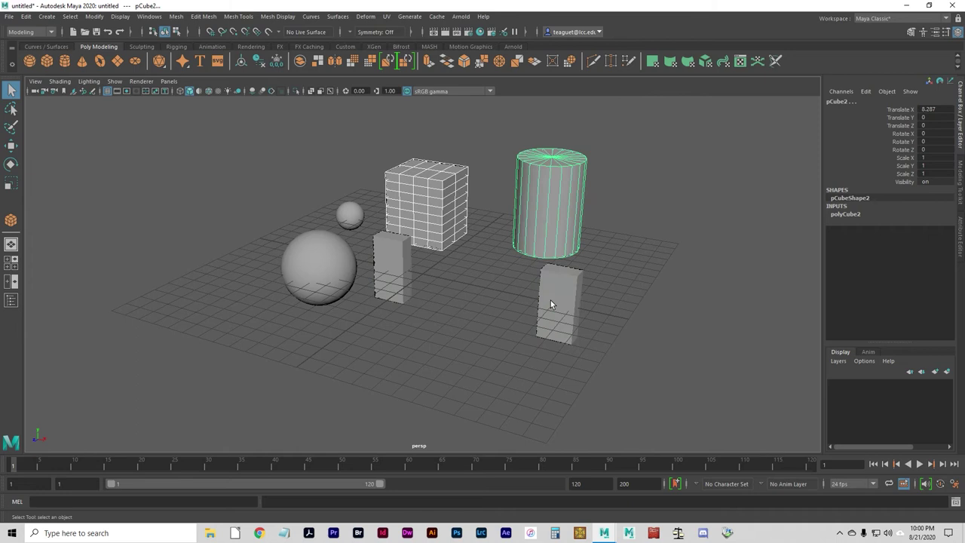
left_click(544, 232, "shift")
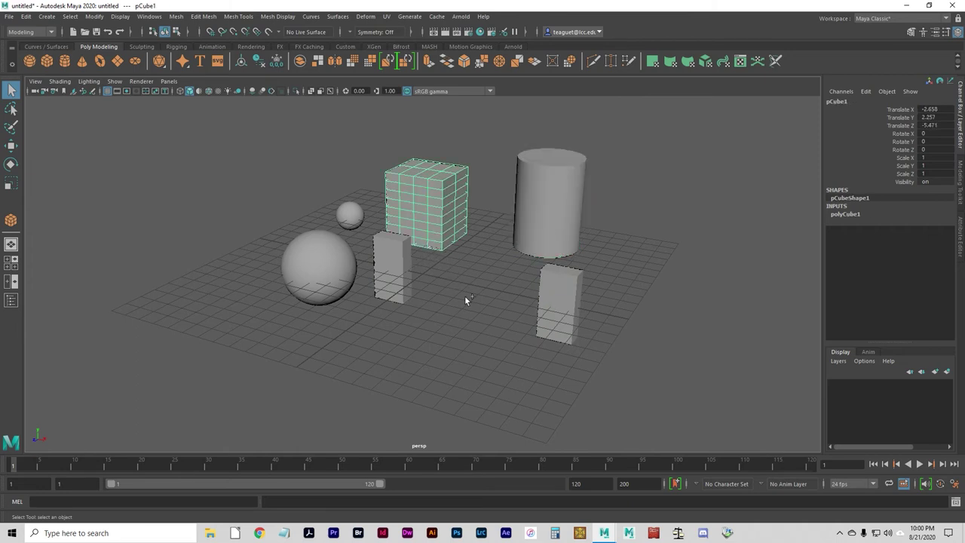
- Add the cylinder and both narrow boxes back to the large cube's selection
left_click(546, 227, "shift")
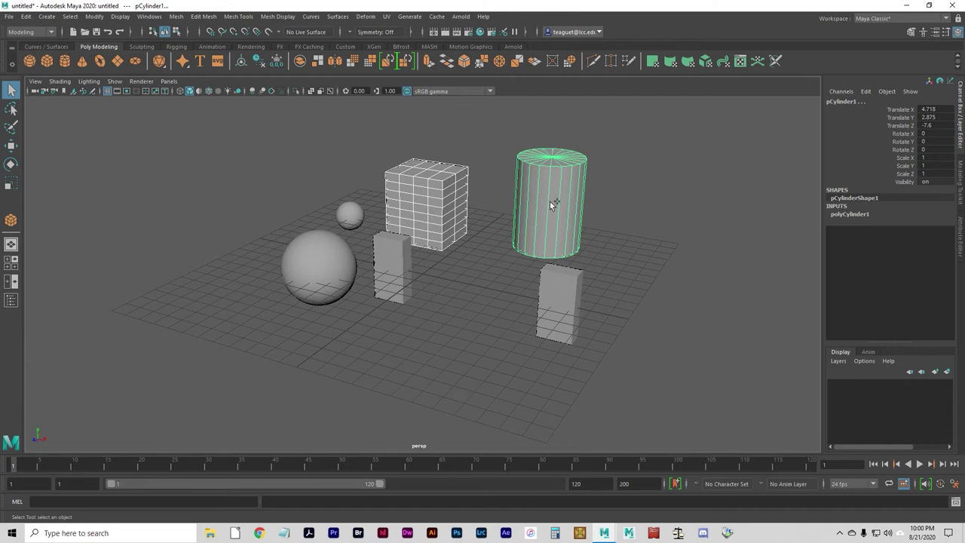
left_click(550, 271, "shift")
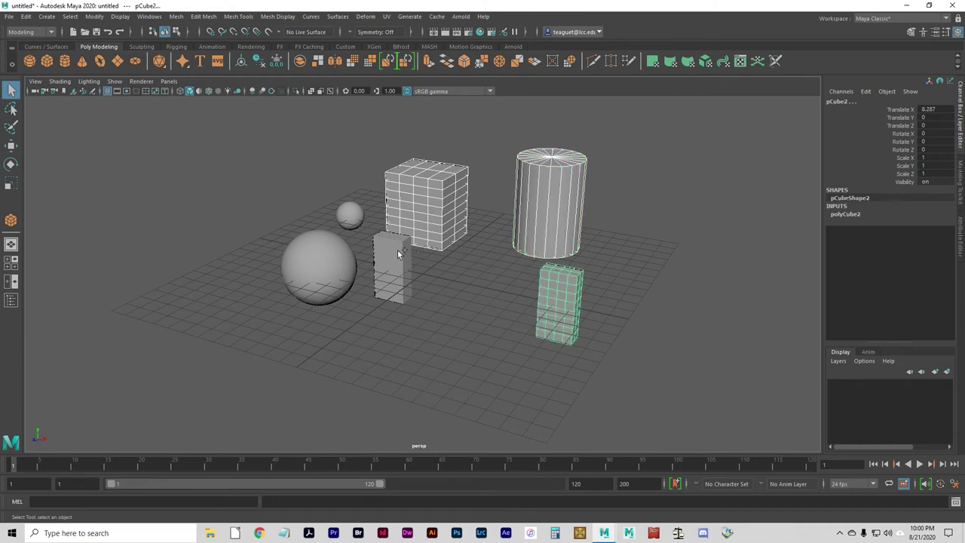
left_click(397, 252, "shift")
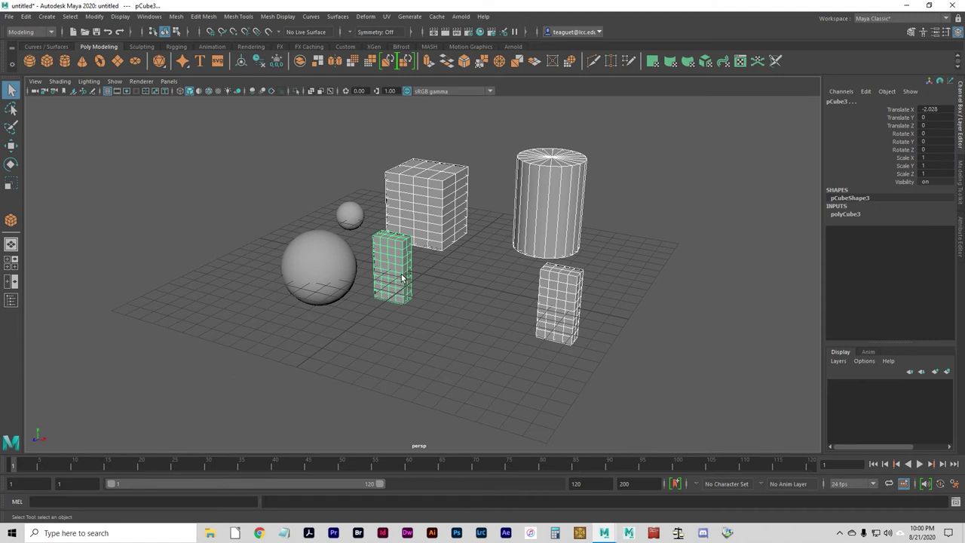
- Remove the narrow boxes and the cylinder from the selection again, leaving only the large cube
key("ctrl+z")
left_click(562, 301, "ctrl")
left_click(557, 228, "ctrl")
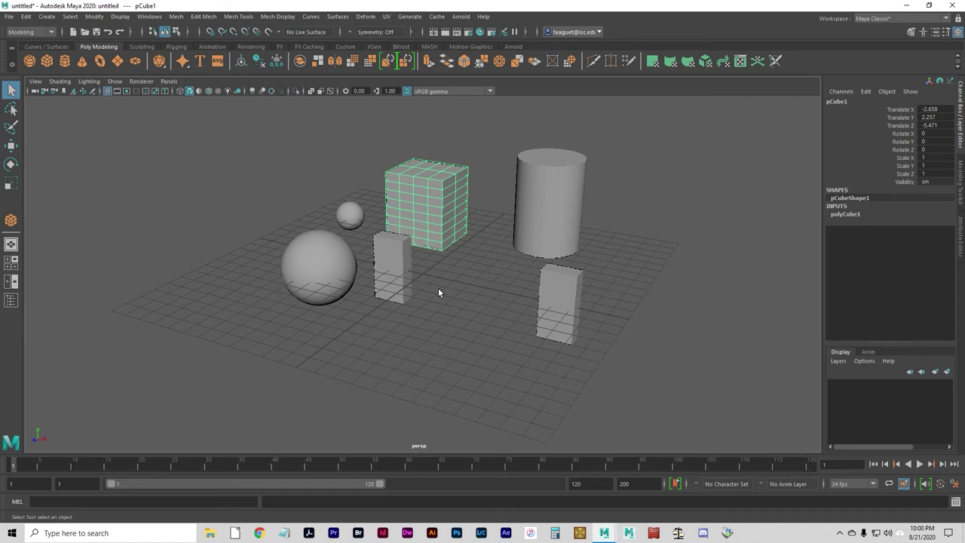
- Switch the large cube to face mode and push one face on its front side inward with the Move tool
right_click(421, 207)
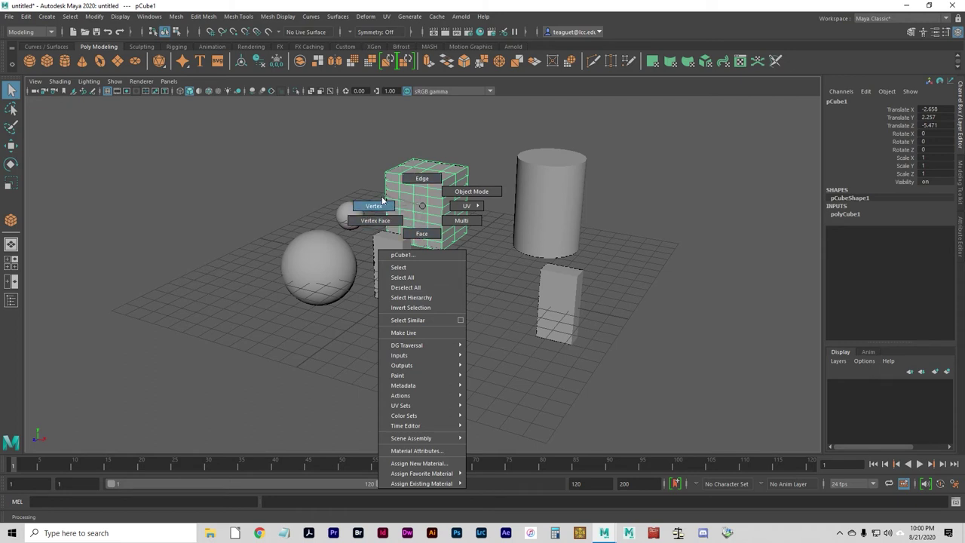
right_click_drag(397, 214, 428, 239)
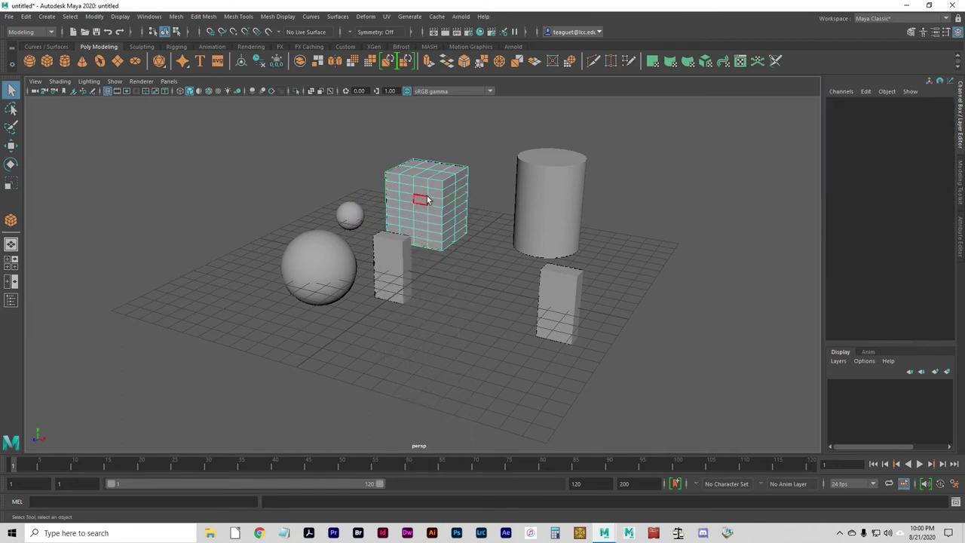
left_click(419, 210)
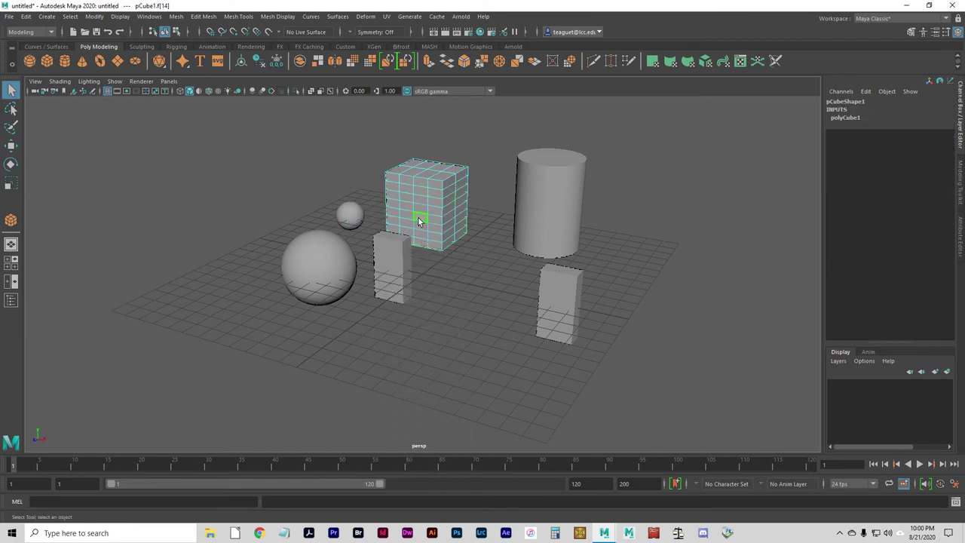
key("w")
mouse_move(402, 222)
left_mouse_down()
mouse_move(379, 239)
mouse_move(409, 226)
left_mouse_up()
- Switch the large cube to vertex mode, try moving a side vertex and a corner-edge vertex, and undo the last vertex move
left_click_drag(480, 259, 480, 236, "alt")
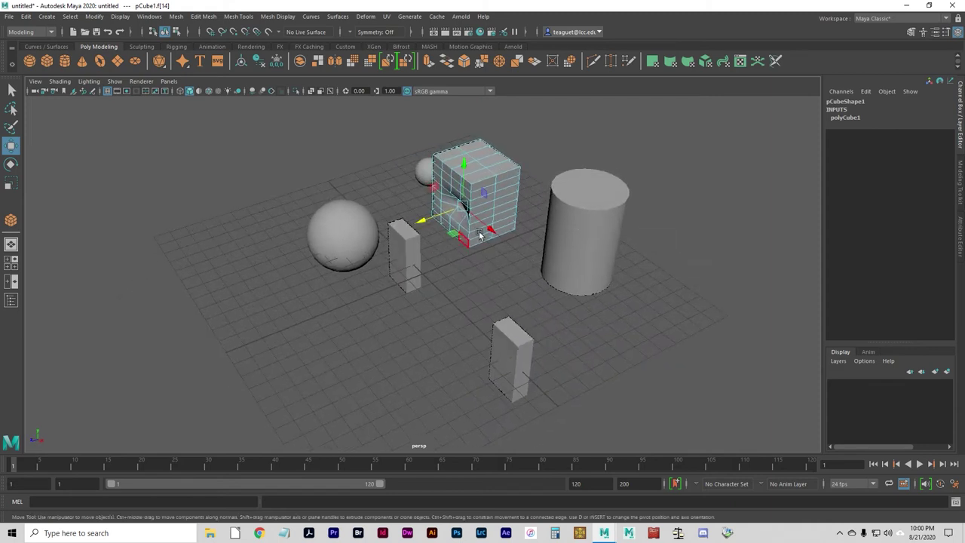
right_click_drag(498, 200, 461, 200)
left_click(494, 191)
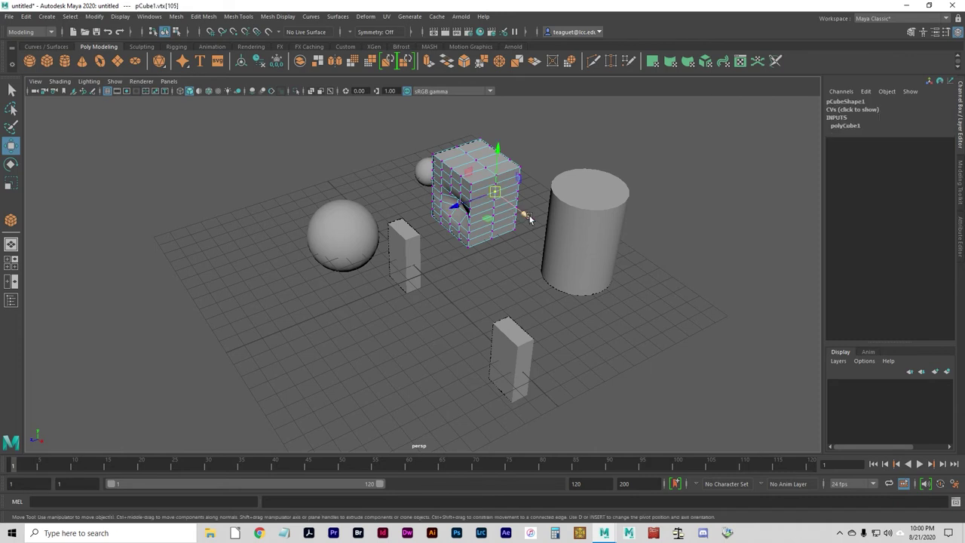
mouse_move(530, 219)
left_mouse_down()
mouse_move(550, 241)
mouse_move(523, 214)
left_mouse_up()
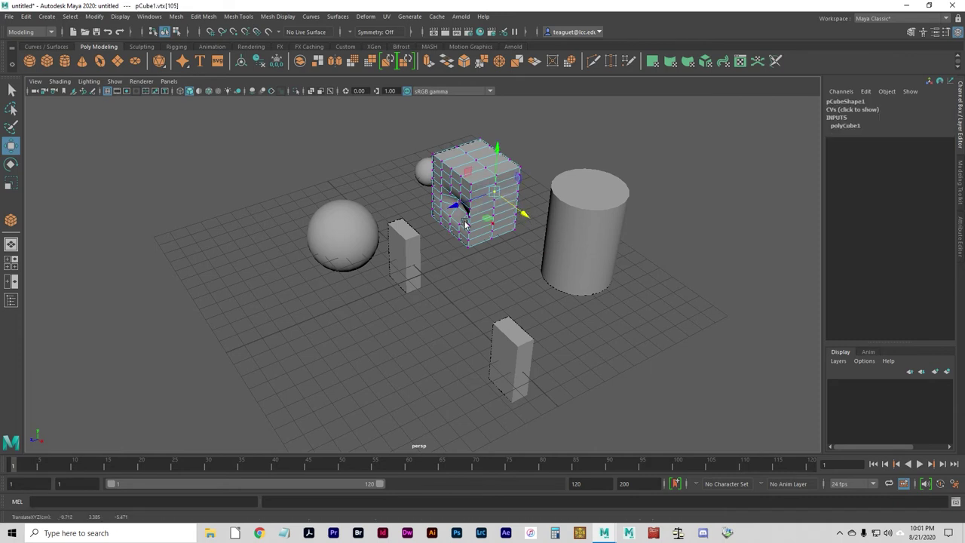
left_click(469, 184)
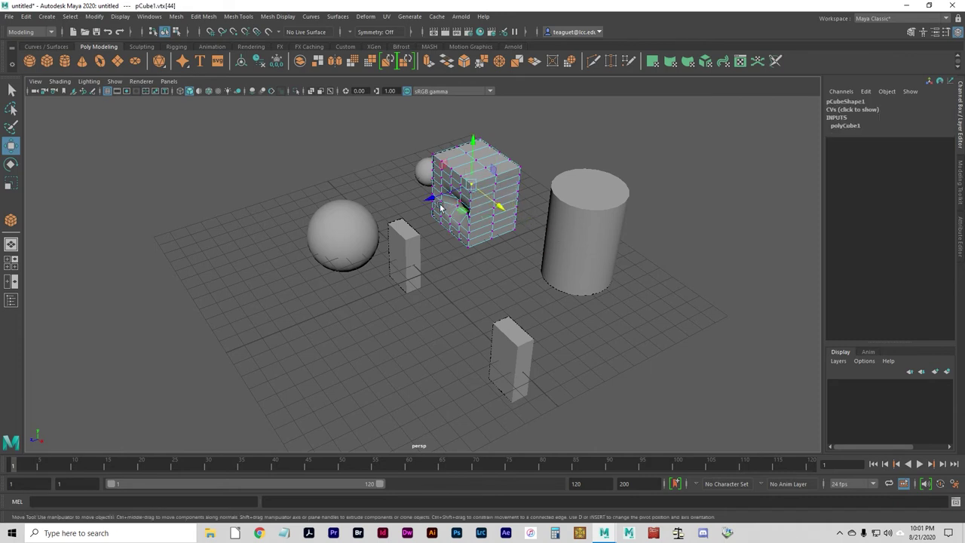
left_click_drag(434, 201, 410, 209)
key("ctrl+z")
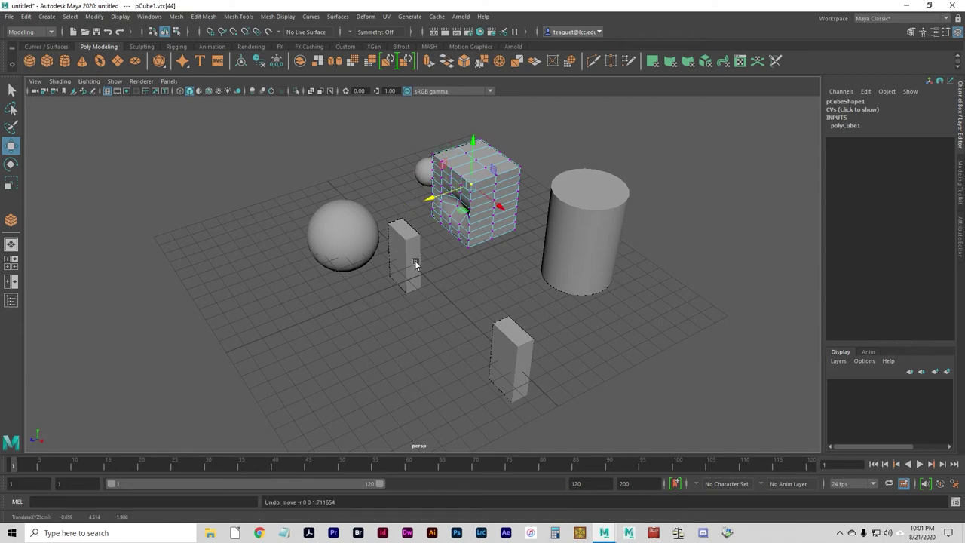
- Switch the large cube to edge mode and select a horizontal edge on its side facing the cylinder
left_click_drag(509, 190, 542, 205, "alt")
right_click(542, 205)
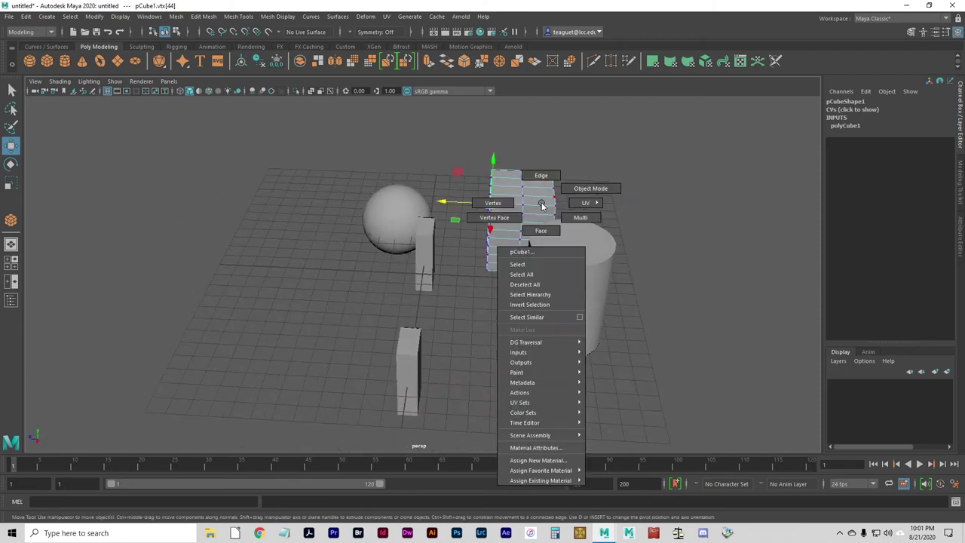
left_click(590, 189)
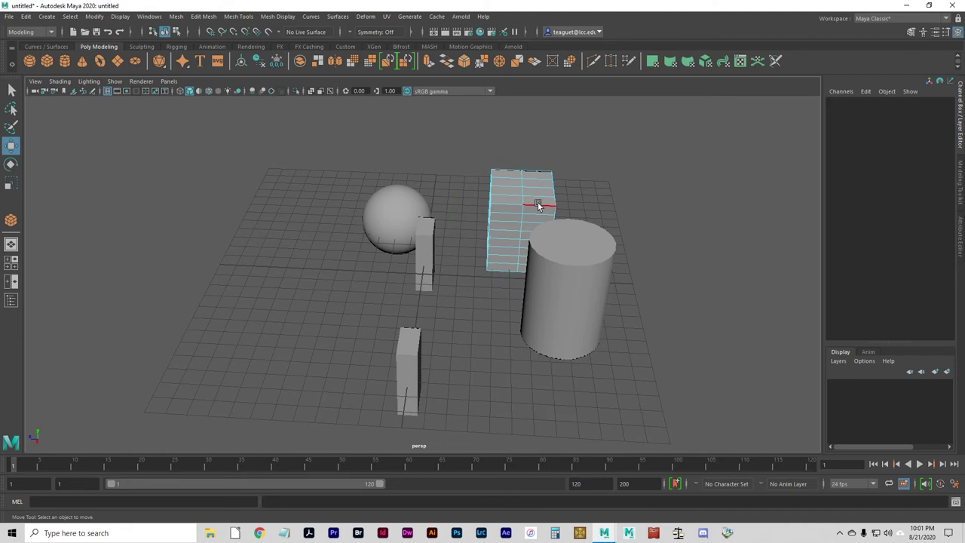
left_click(538, 205)
- Pull an edge on the large cube's top face upward into a peak, and pull an edge on its side outward along X
left_click_drag(538, 205, 446, 160, "alt")
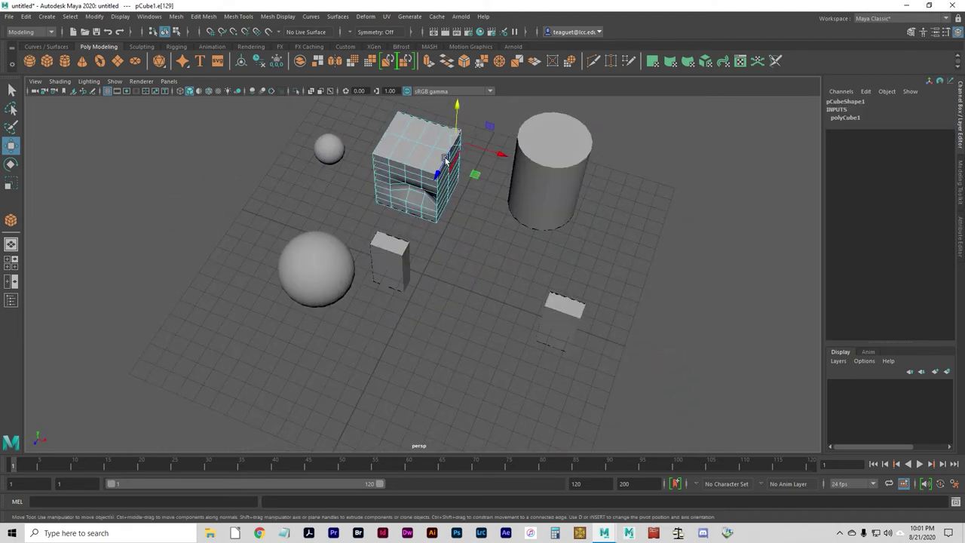
left_click(413, 148)
left_click_drag(410, 130, 433, 252)
left_click(398, 272)
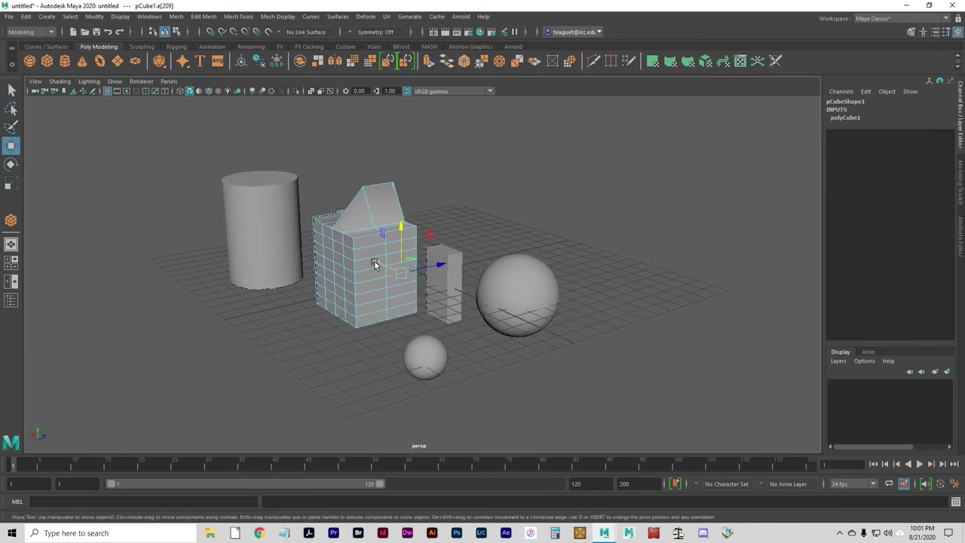
mouse_move(374, 264)
middle_mouse_down()
mouse_move(390, 263)
mouse_move(369, 254)
mouse_move(381, 260)
middle_mouse_up()
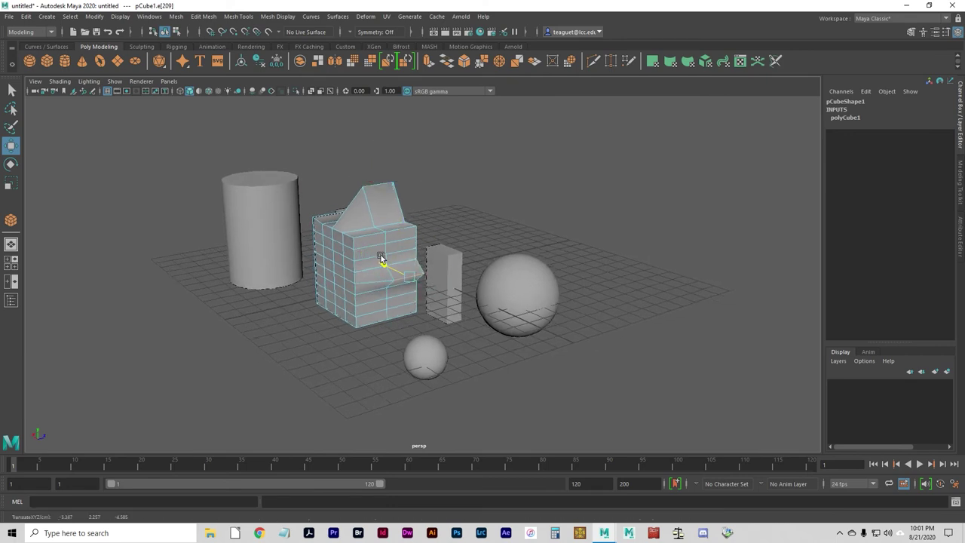
- Create a NURBS sphere at the centre of the grid
left_click_drag(417, 310, 317, 306, "alt")
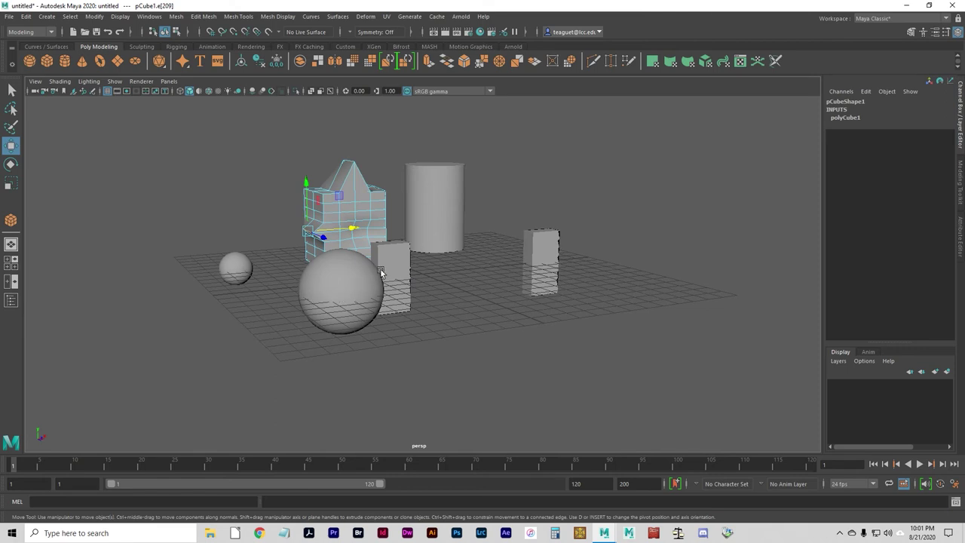
left_click_drag(450, 272, 407, 276, "alt")
right_click_drag(407, 276, 491, 279, "alt")
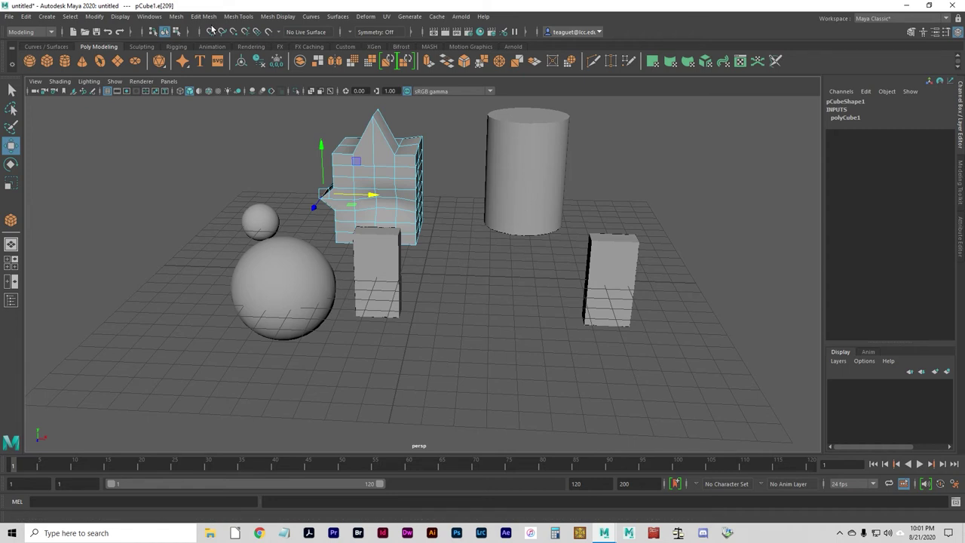
left_click(43, 49)
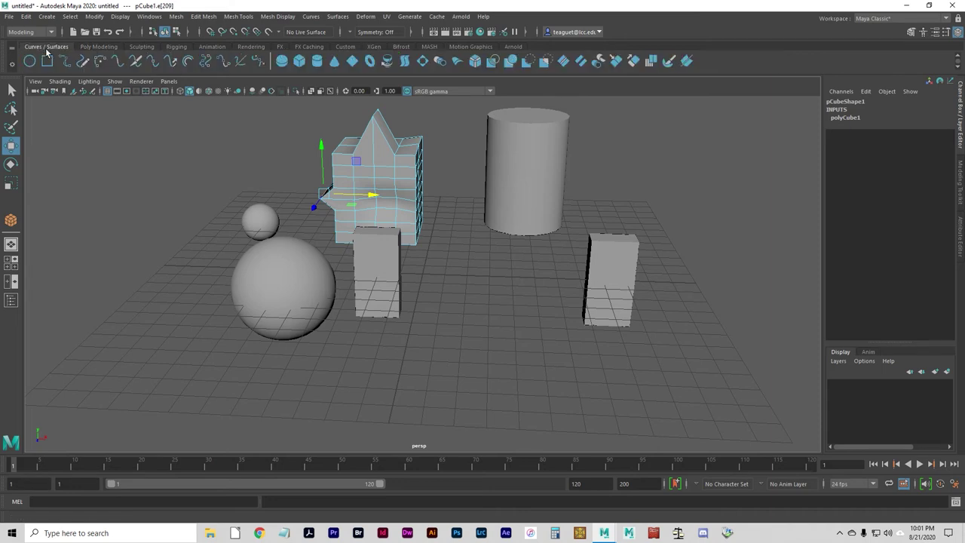
left_click(281, 61)
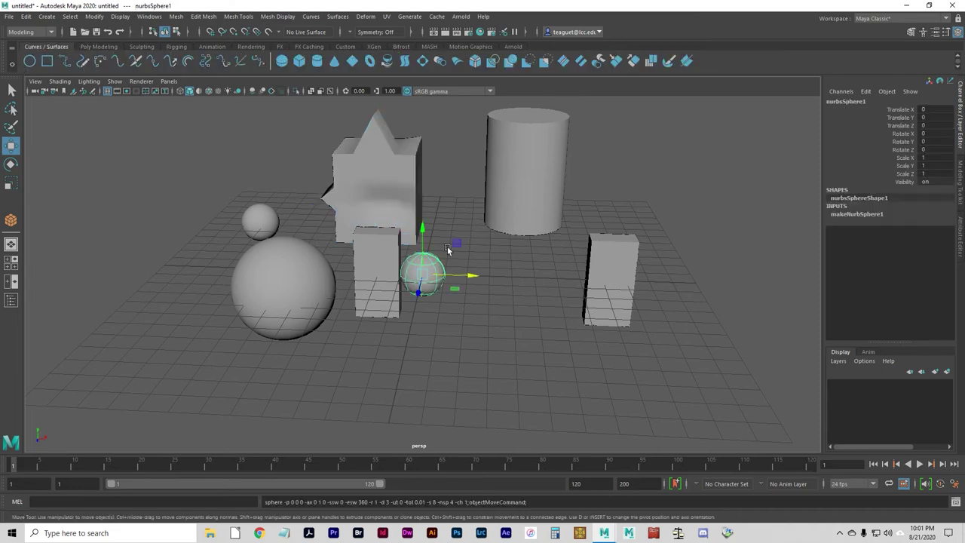
- Switch the NURBS sphere to control vertex mode and pull an upper and a lower control vertex outward along X
right_click(434, 269)
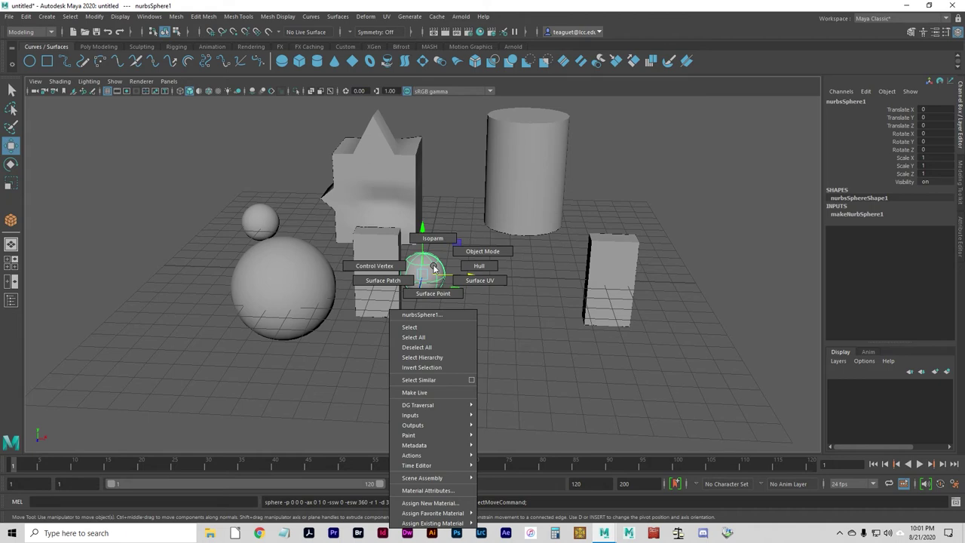
left_click(384, 268)
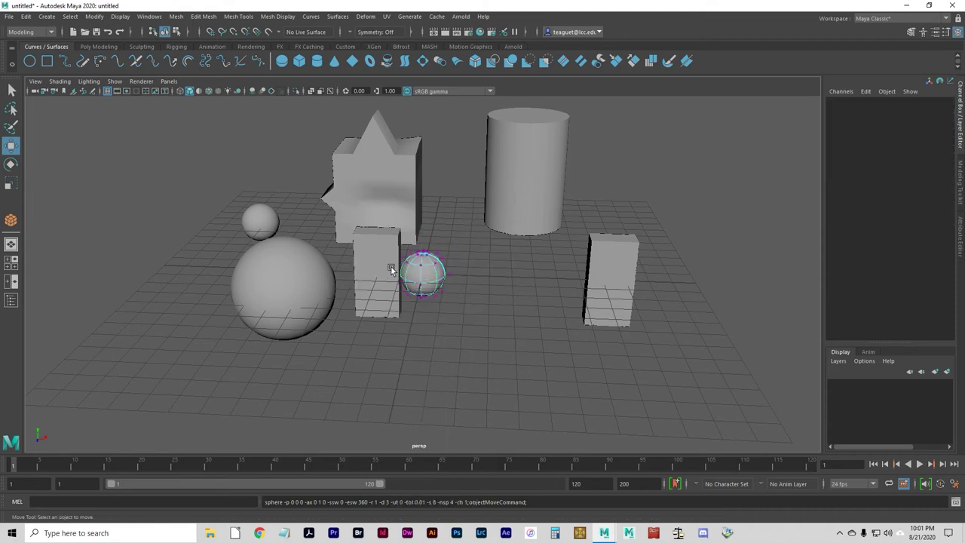
left_click(435, 261)
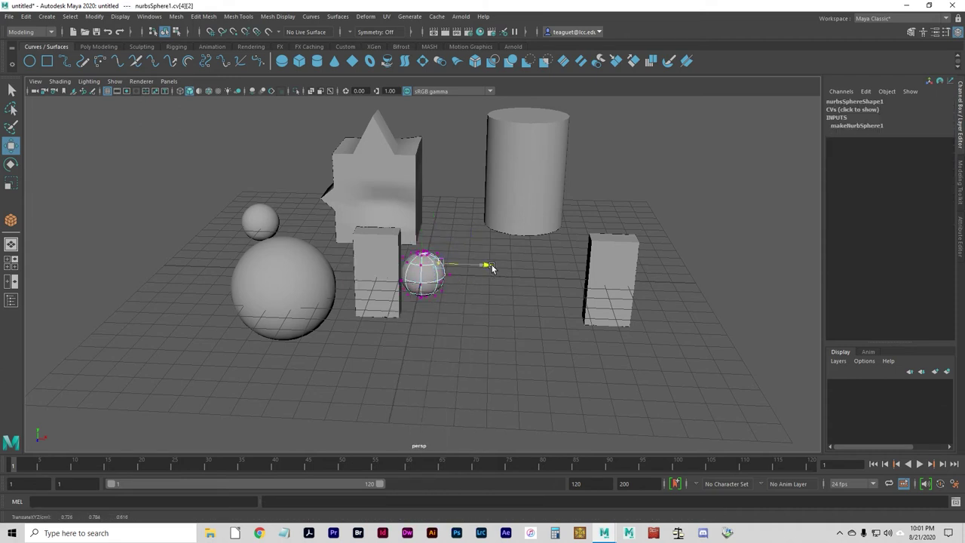
left_click_drag(491, 268, 534, 269)
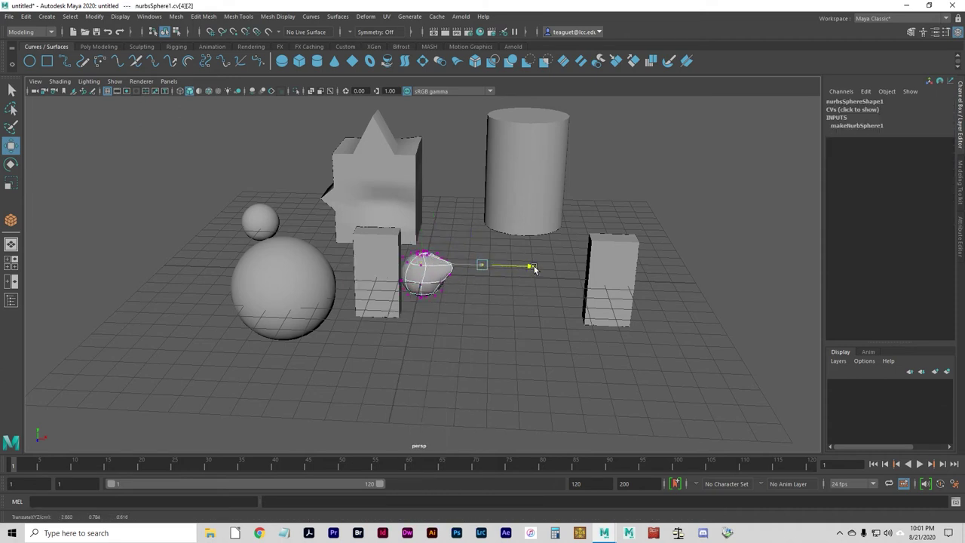
left_click(436, 295)
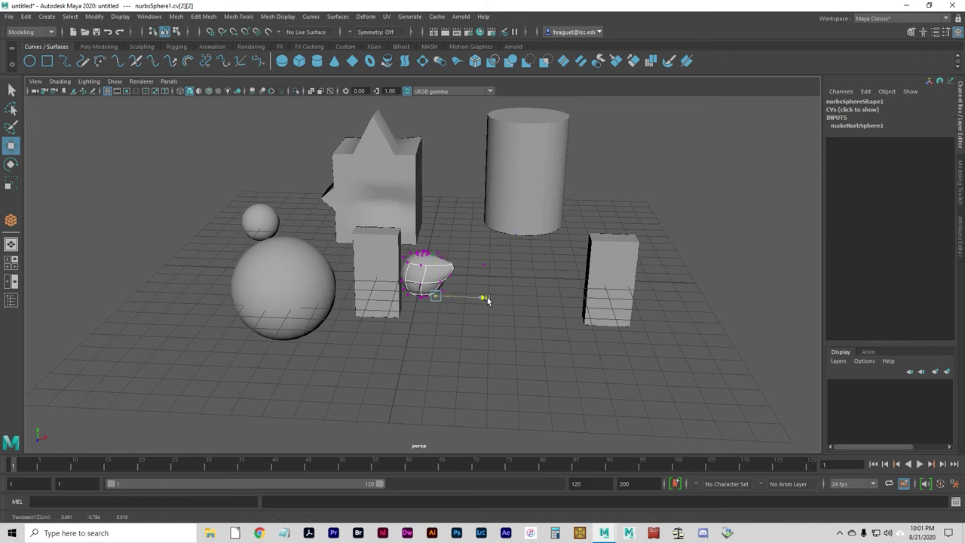
left_click_drag(488, 300, 496, 300)
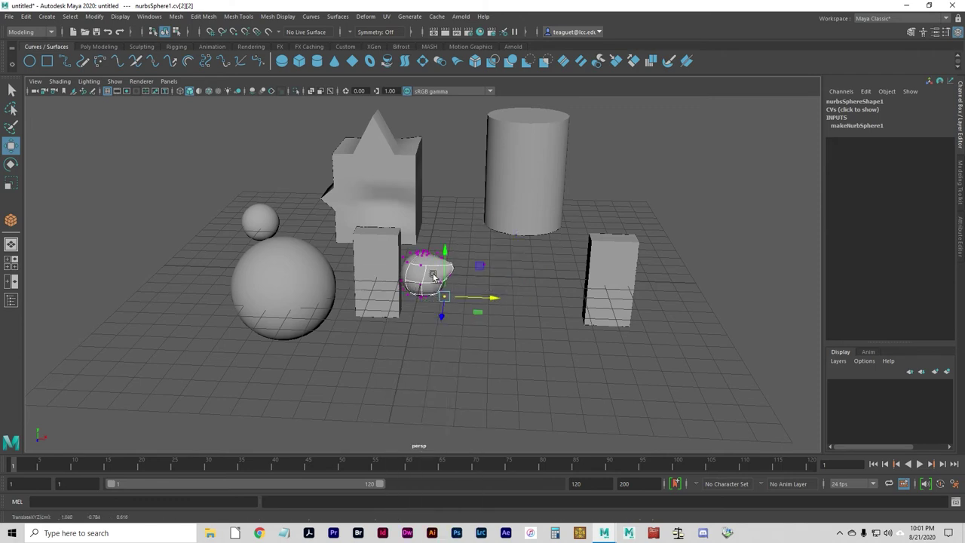
- Switch the NURBS sphere to isoparm mode and select the vertical isoparm near its middle
right_click_drag(433, 276, 428, 253)
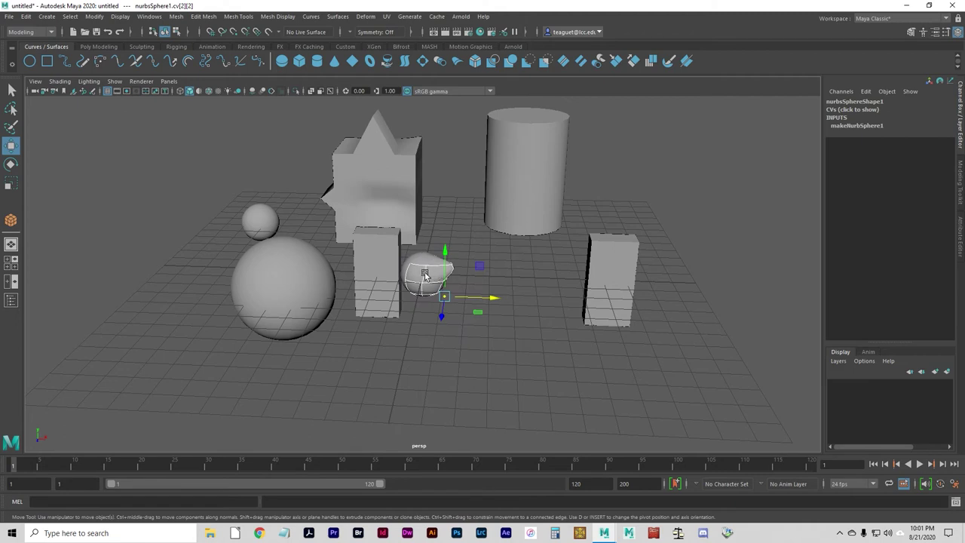
left_click(424, 276)
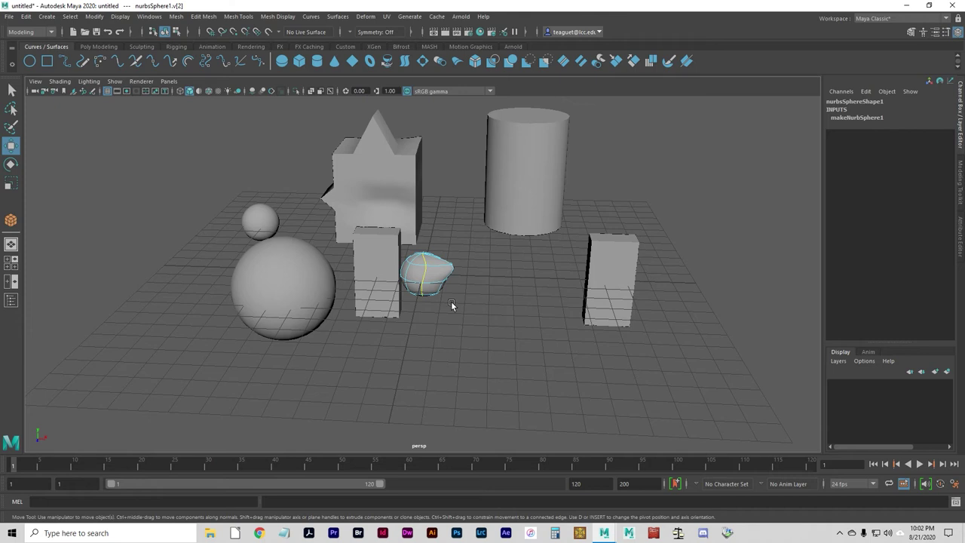
- Select the large cube, the cylinder, the NURBS sphere and the small box beside it one at a time as whole objects
left_click(386, 165)
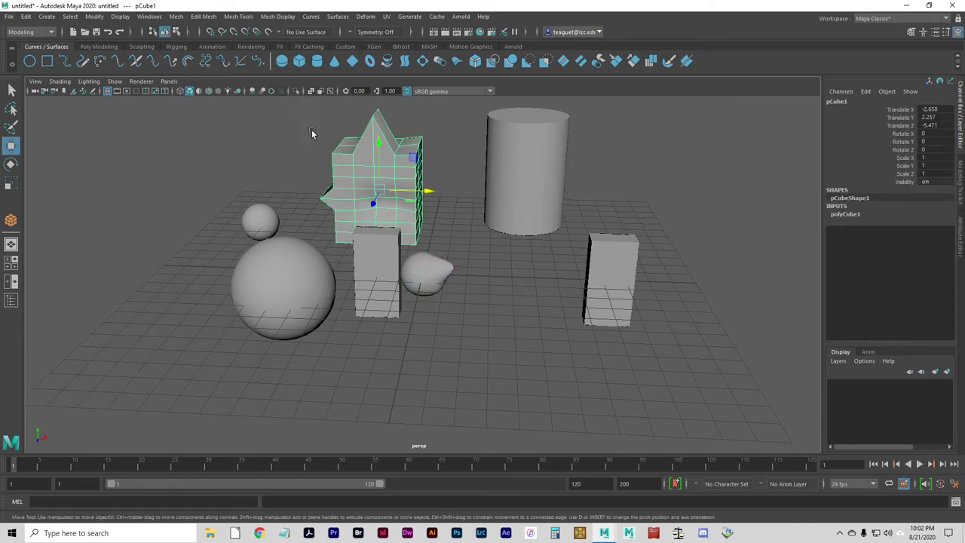
key("space")
key("space")
left_click(521, 177)
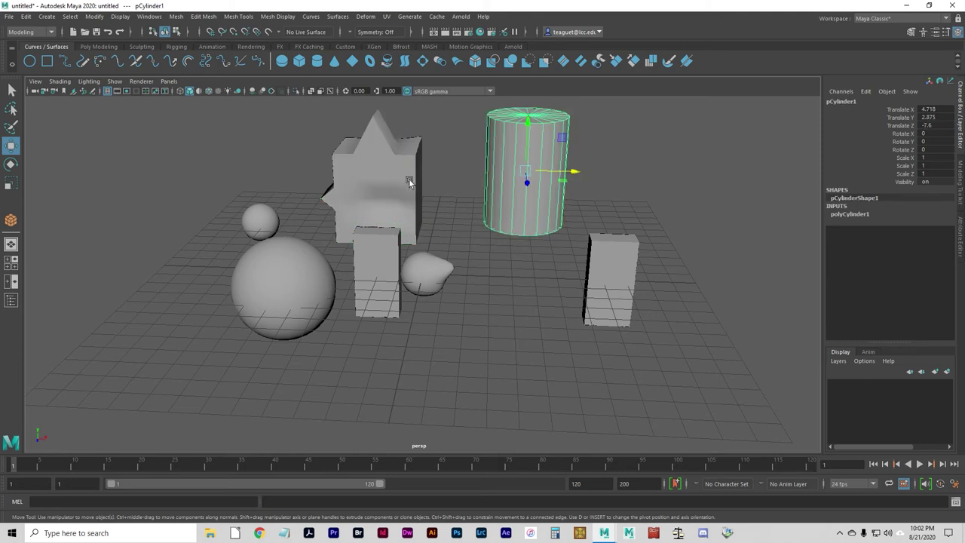
left_click(388, 178)
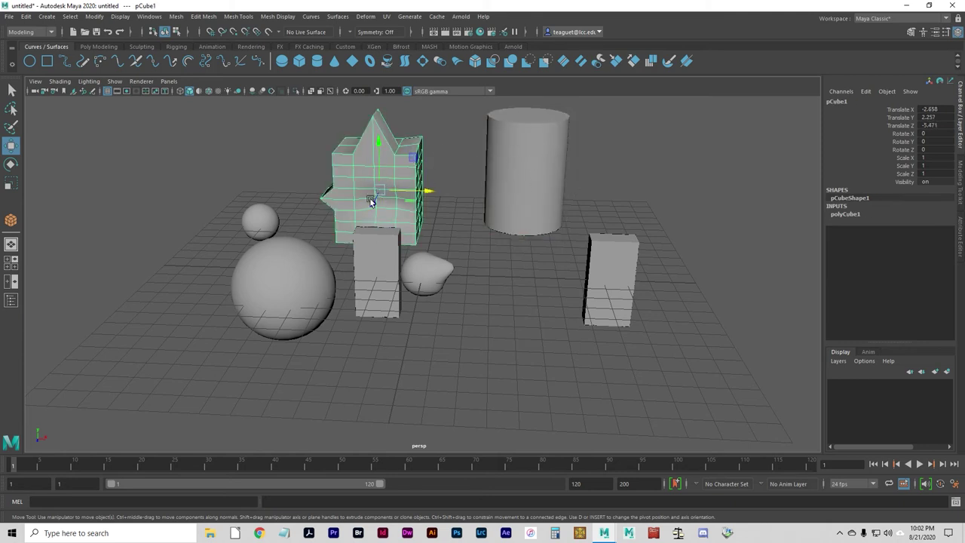
left_click(425, 283)
left_click(352, 287)
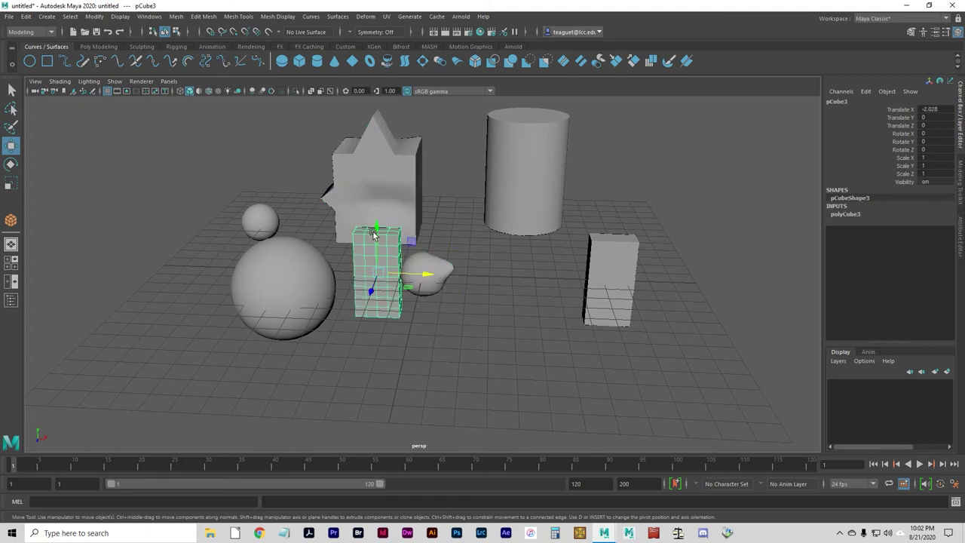
- Turn on component selection with the large cube selected and activate the components of the cylinder, boxes, NURBS sphere and cube in turn
left_click(381, 189)
left_click(176, 31)
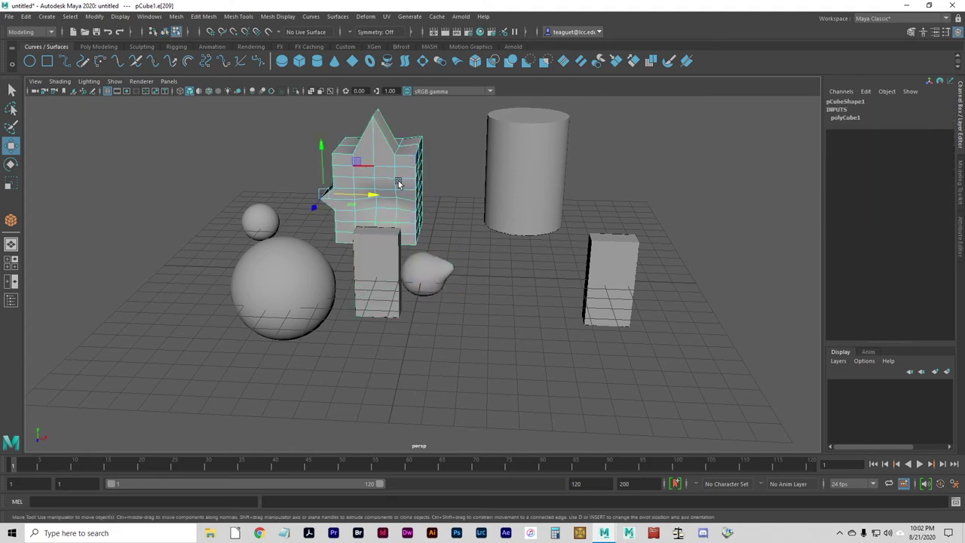
left_click(548, 168)
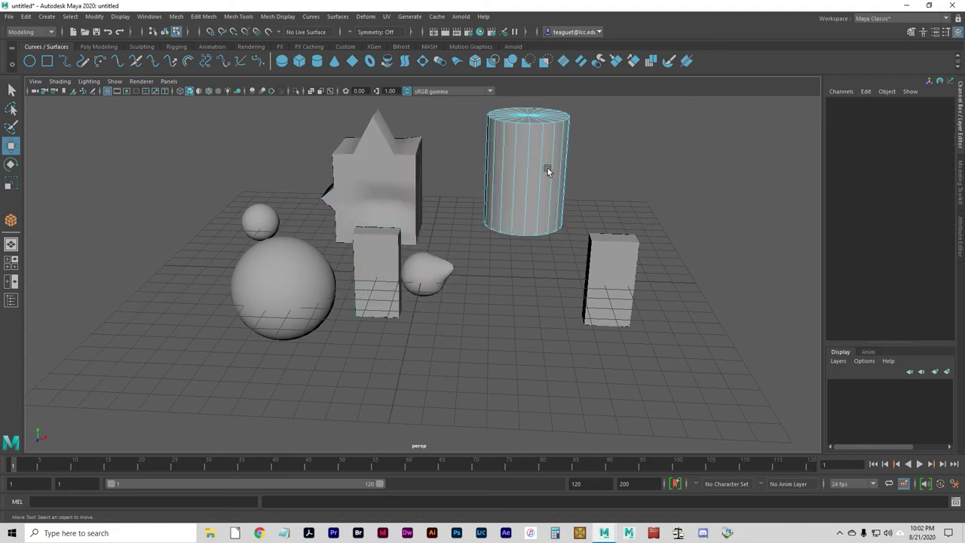
left_click(362, 271)
left_click(420, 277)
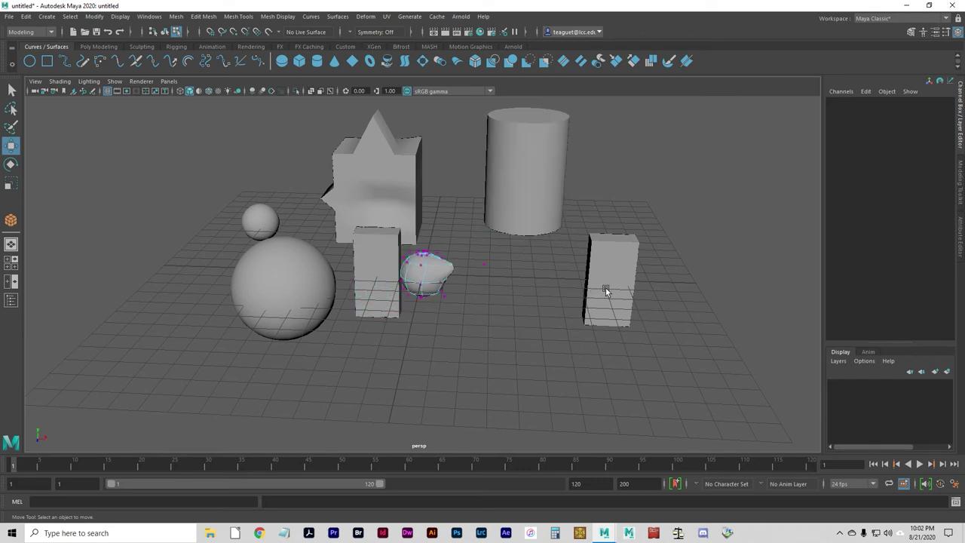
left_click(607, 291)
left_click(430, 275)
left_click(358, 256)
left_click(373, 183)
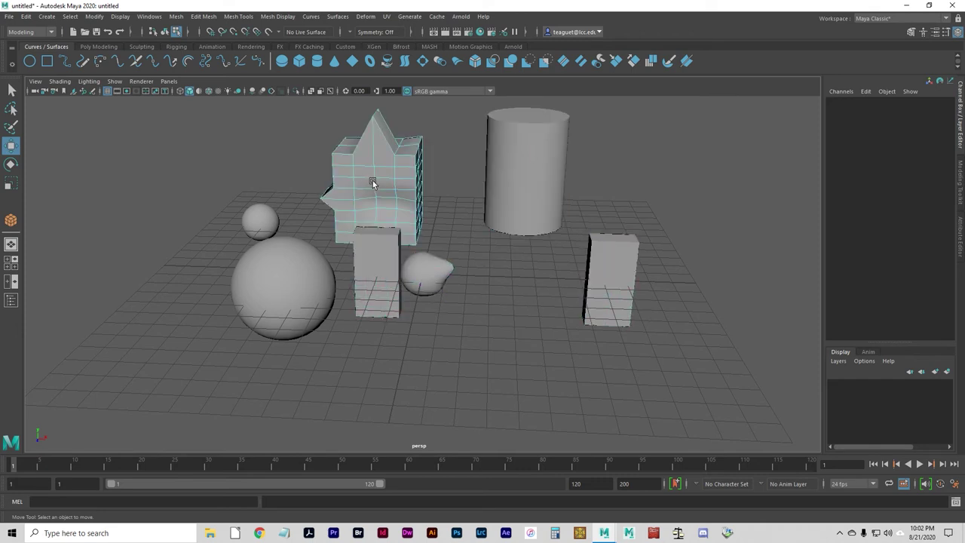
left_click(534, 180)
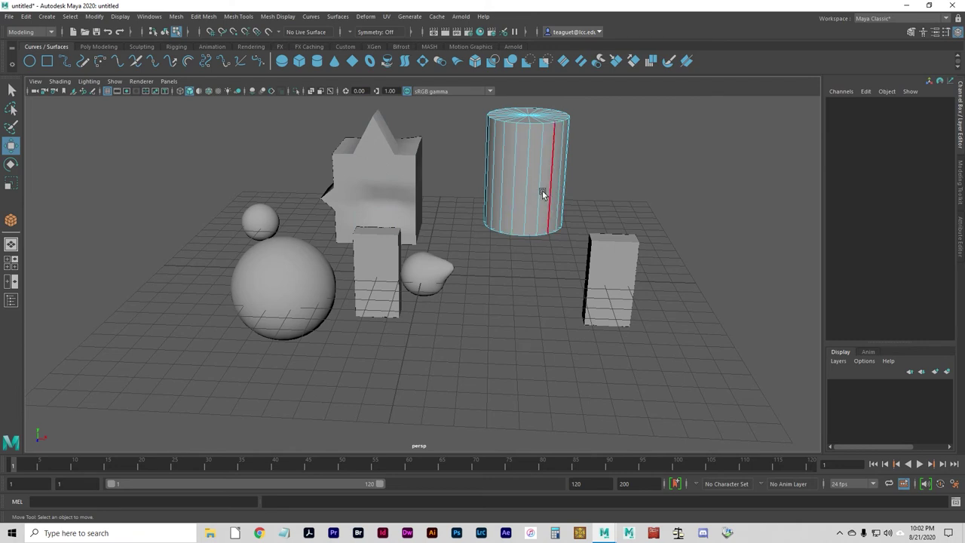
- Move the NURBS sphere's protruding control vertex back along X to restore its round shape
left_click(415, 269)
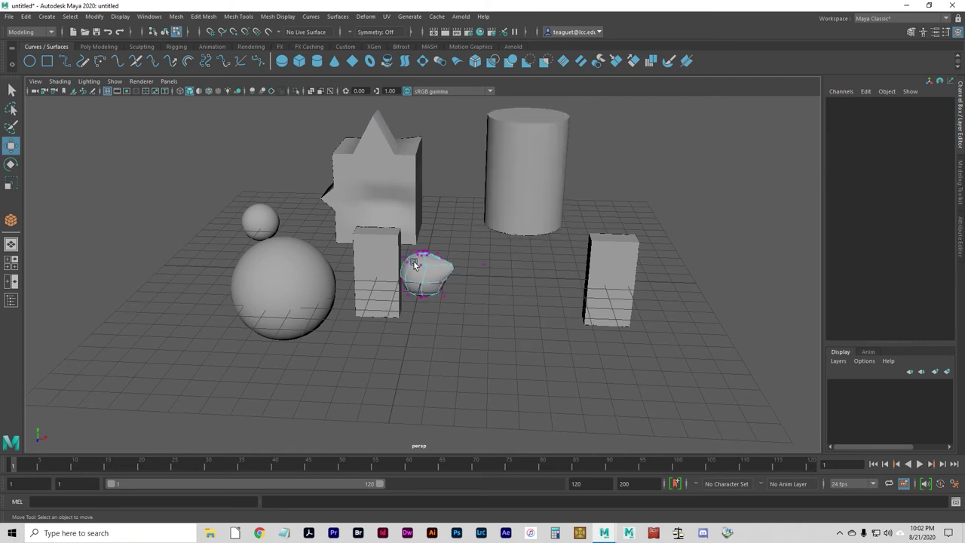
left_click(481, 266)
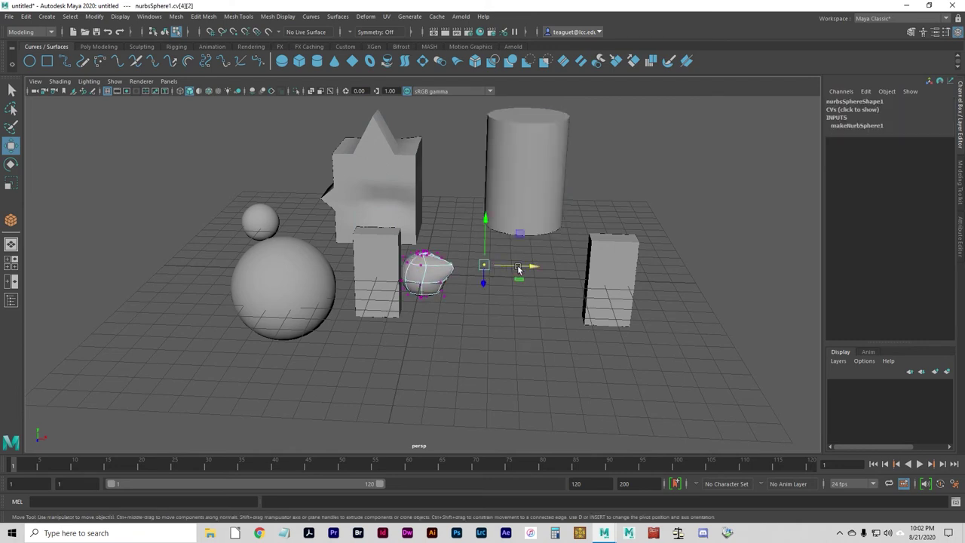
left_click_drag(528, 266, 490, 266)
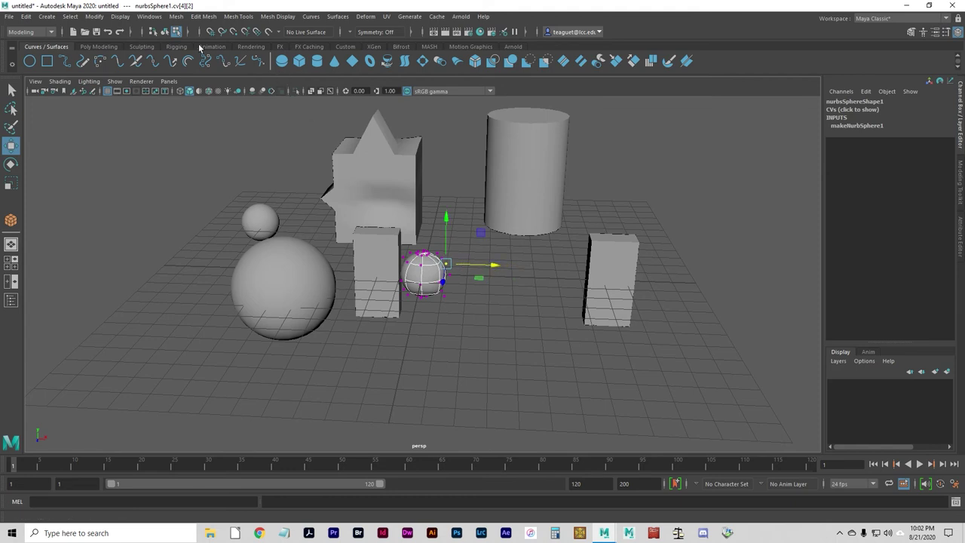
- Toggle the NURBS sphere between component and object selection, ending in object selection with the large cube selected
left_click(164, 33)
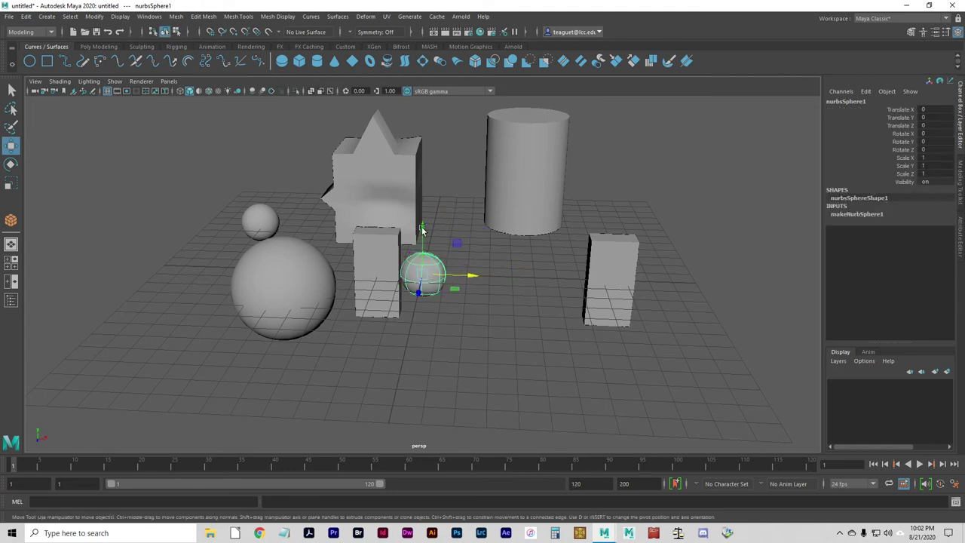
right_click(420, 260)
key("F8")
key("F8")
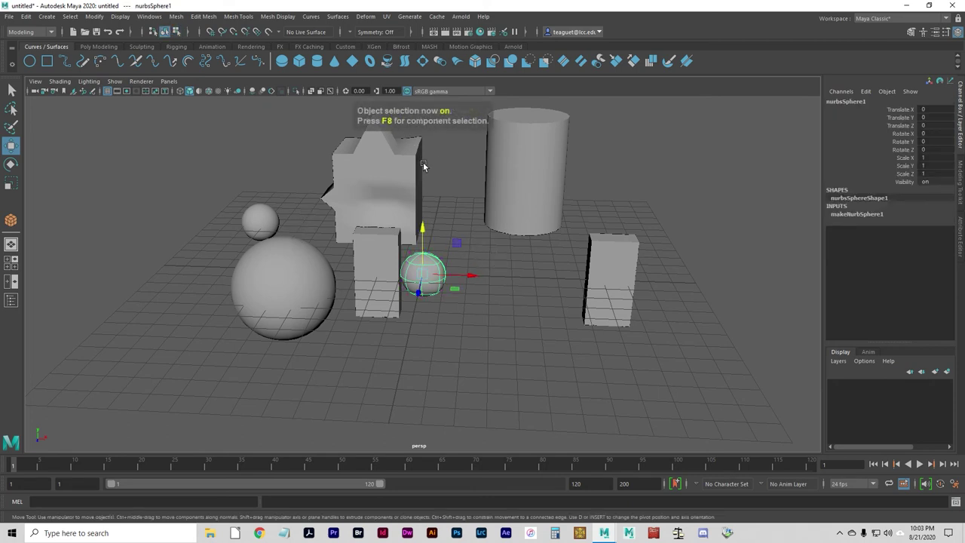
key("F8")
left_click(164, 31)
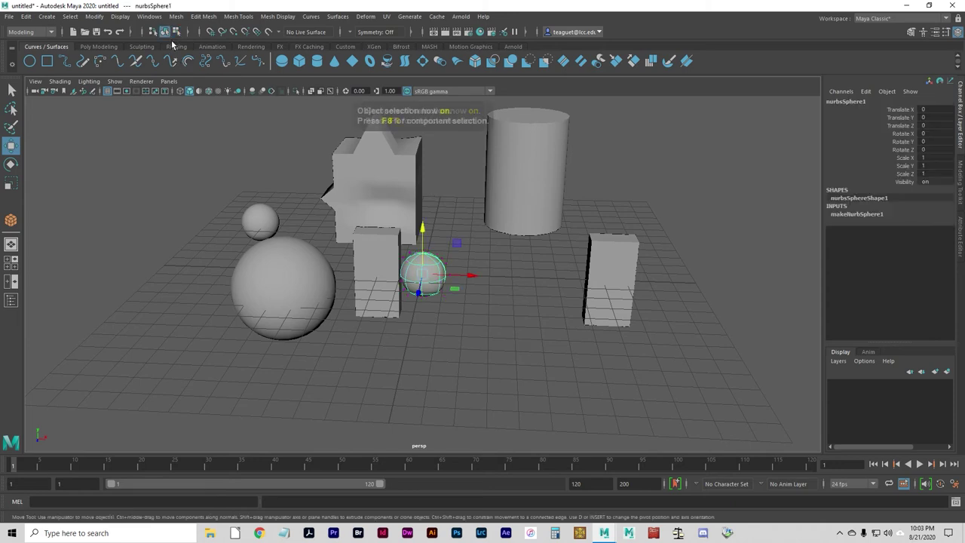
left_click(378, 181)
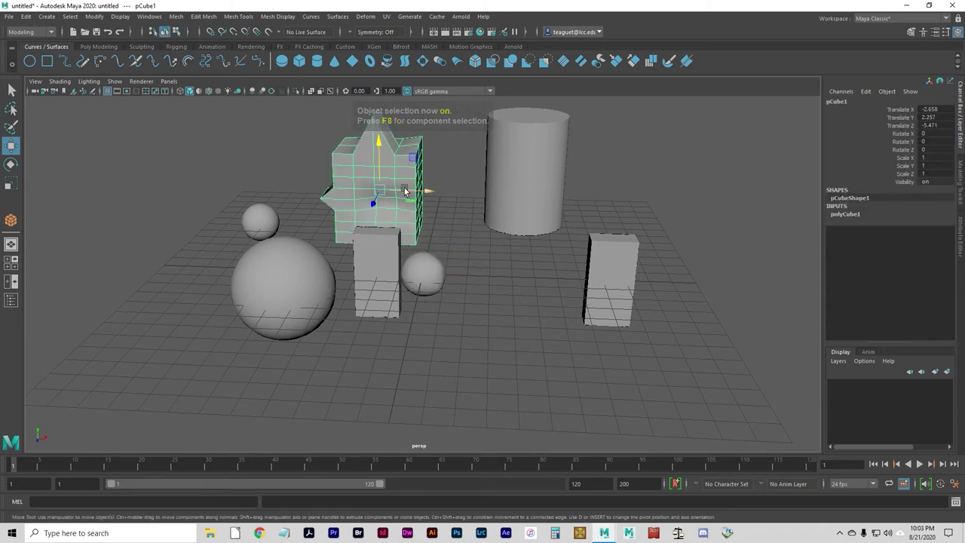
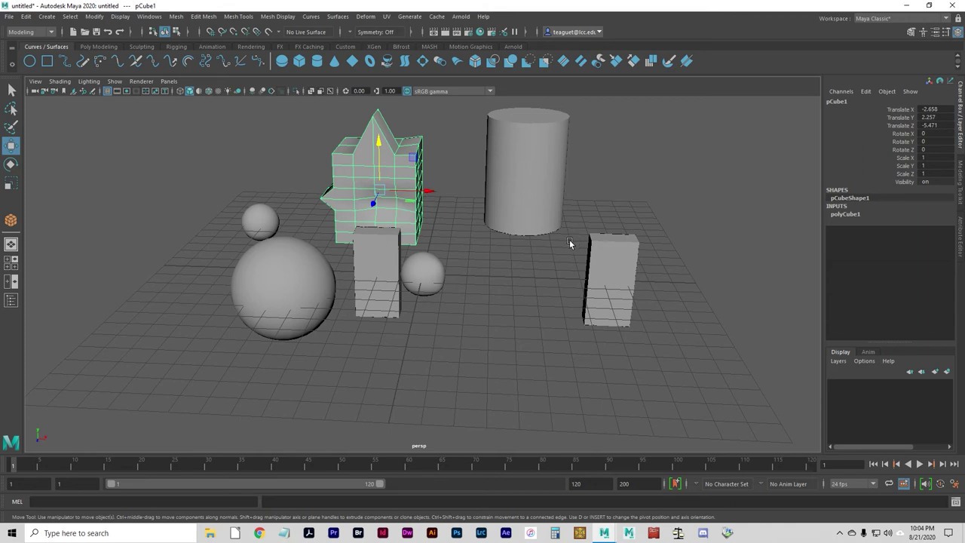
- Start a new scene without saving the changes to the current one
left_click(7, 16)
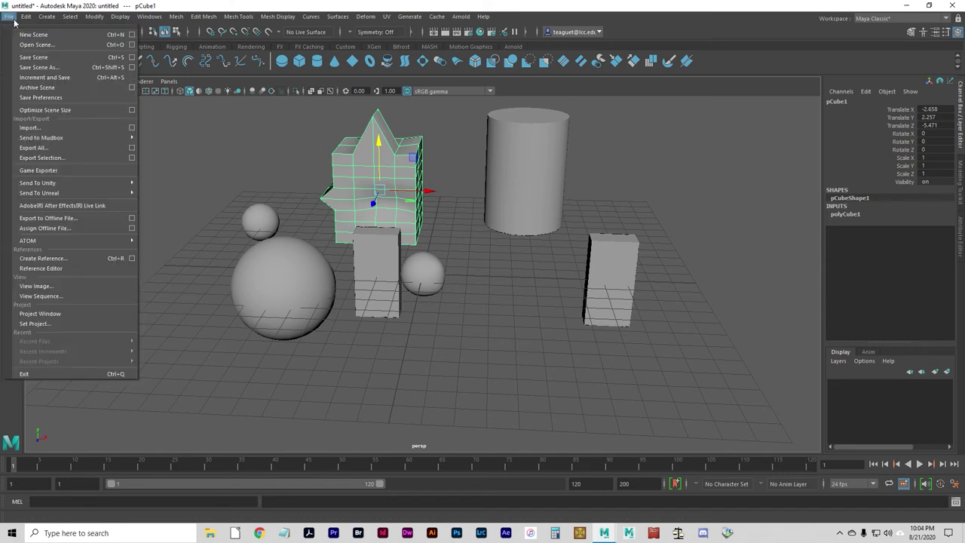
left_click(23, 28)
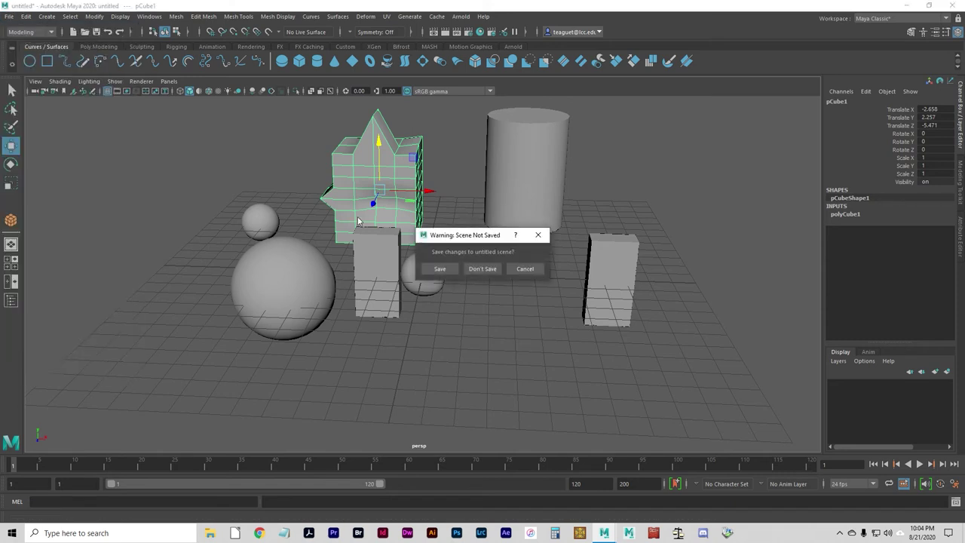
left_click(494, 268)
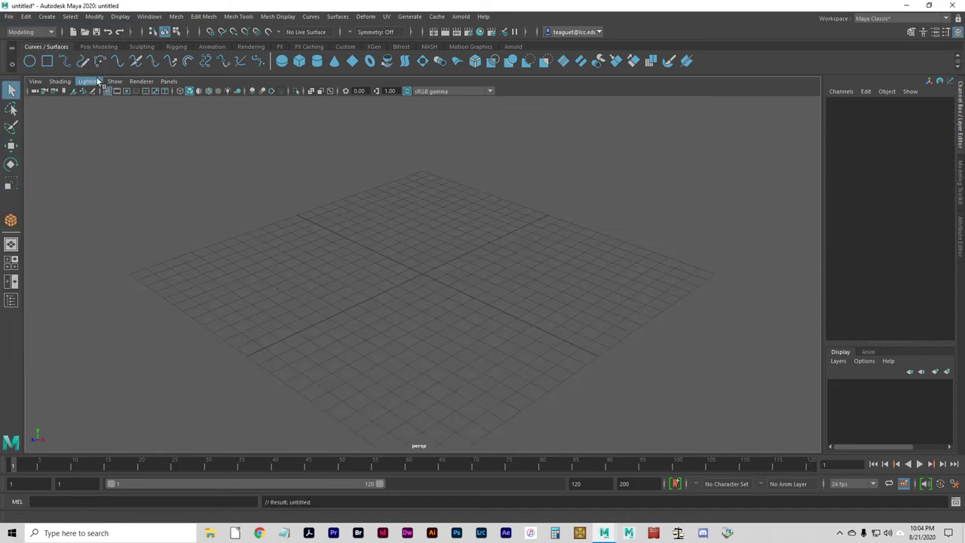
- Open the creation options for a polygon plane
left_click(89, 46)
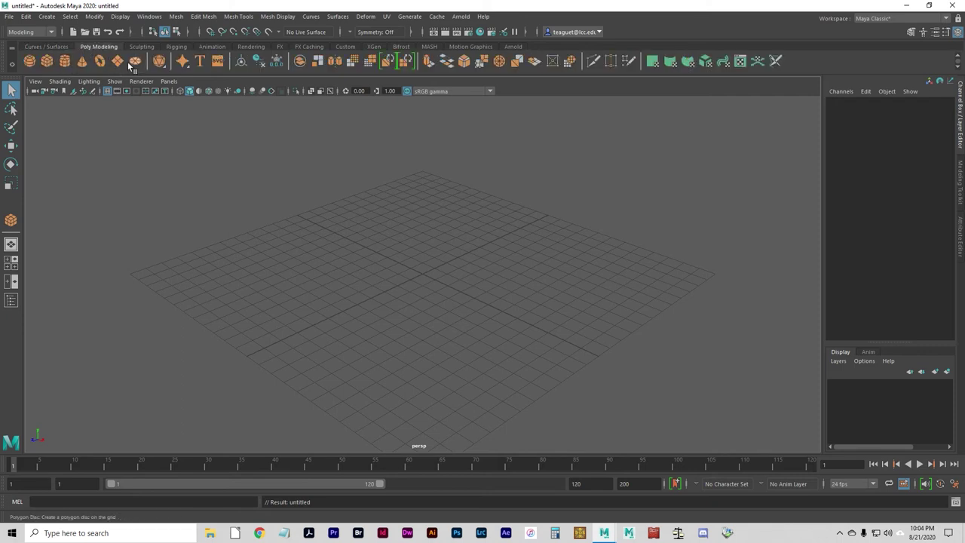
left_click(46, 16)
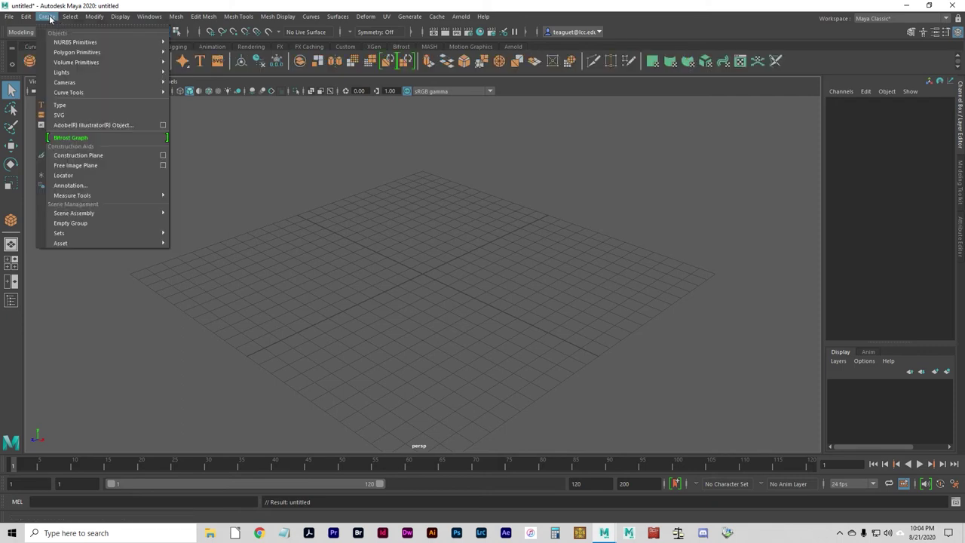
mouse_move(72, 52)
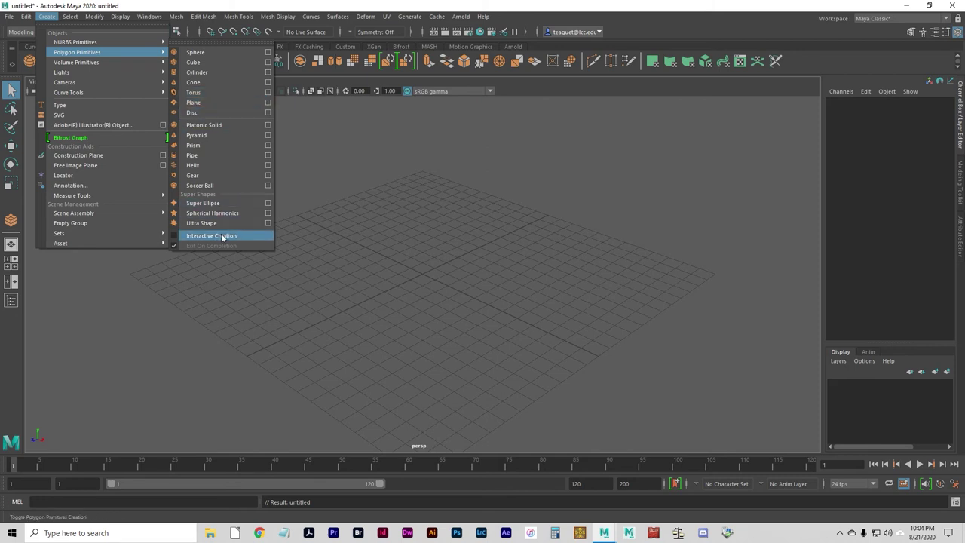
left_click(268, 102)
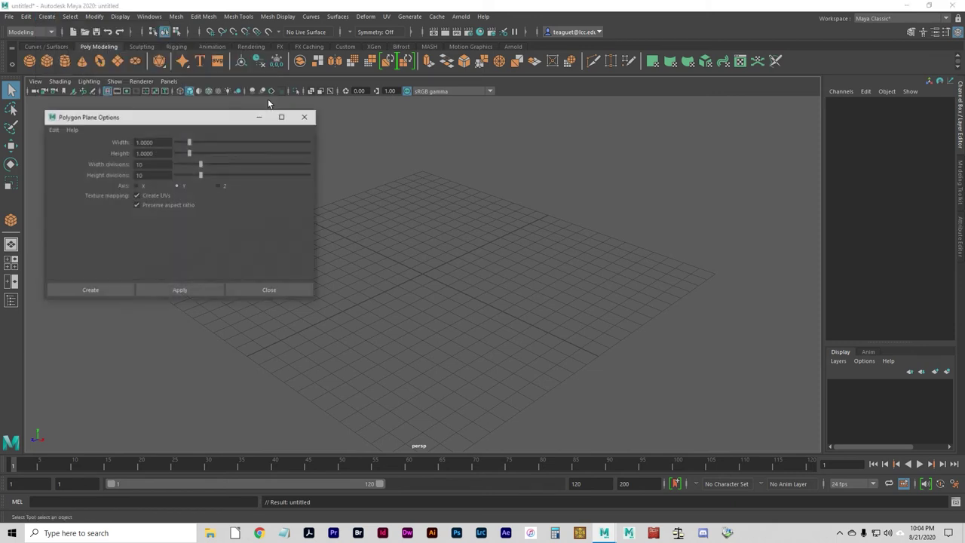
left_click_drag(190, 118, 227, 127)
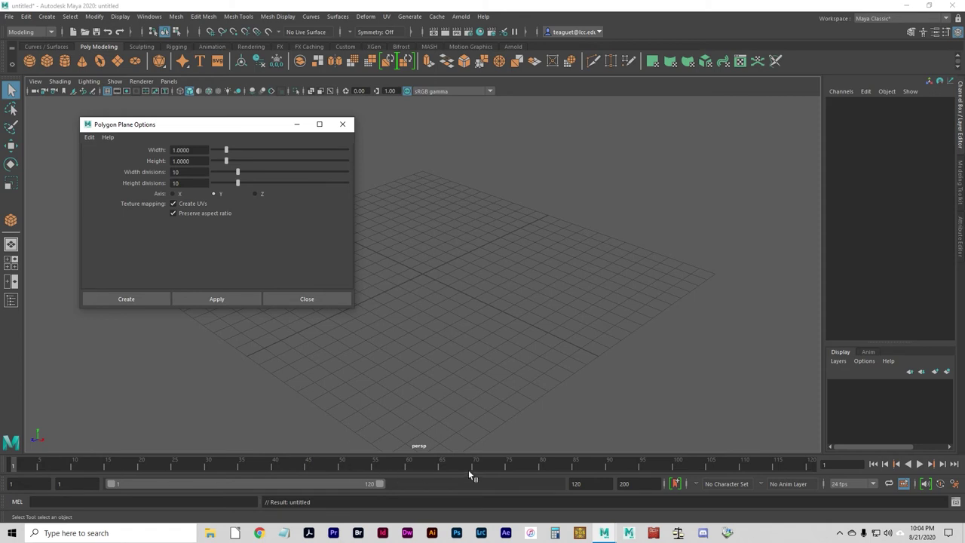
- Create a polygon plane with width 20, height 20, 40 width divisions and 40 height divisions
double_click(194, 149)
left_click_drag(200, 130, 178, 132)
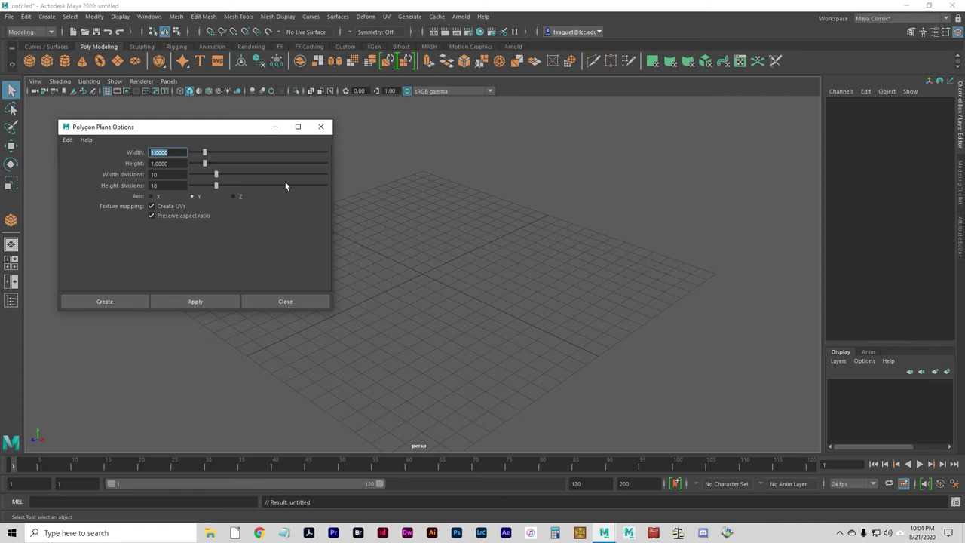
type("20")
key("Tab")
type("20")
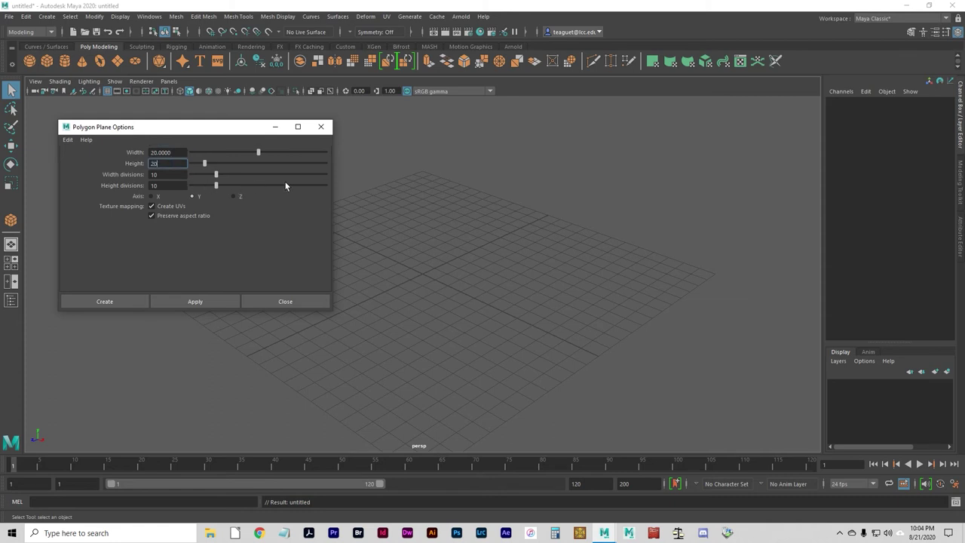
key("Tab")
type("40")
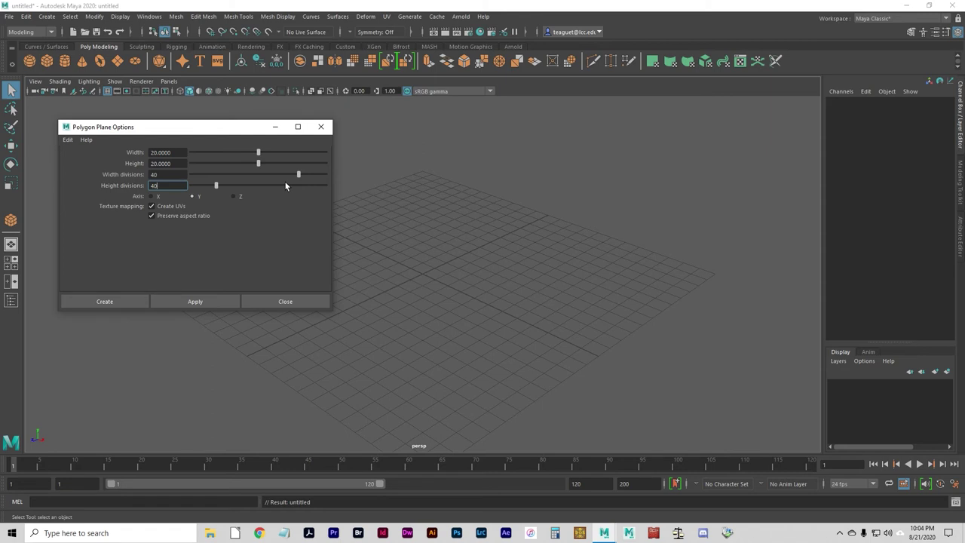
left_click(178, 174)
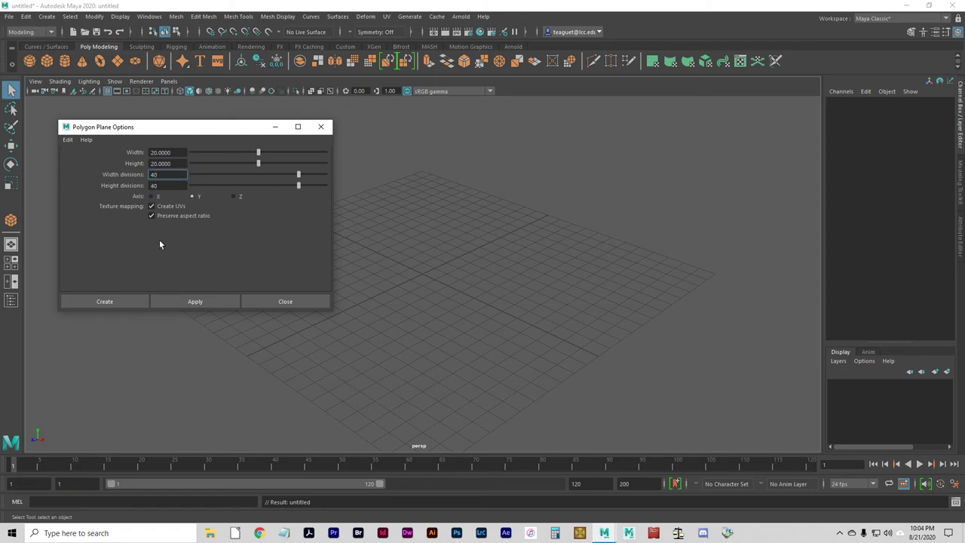
left_click(131, 301)
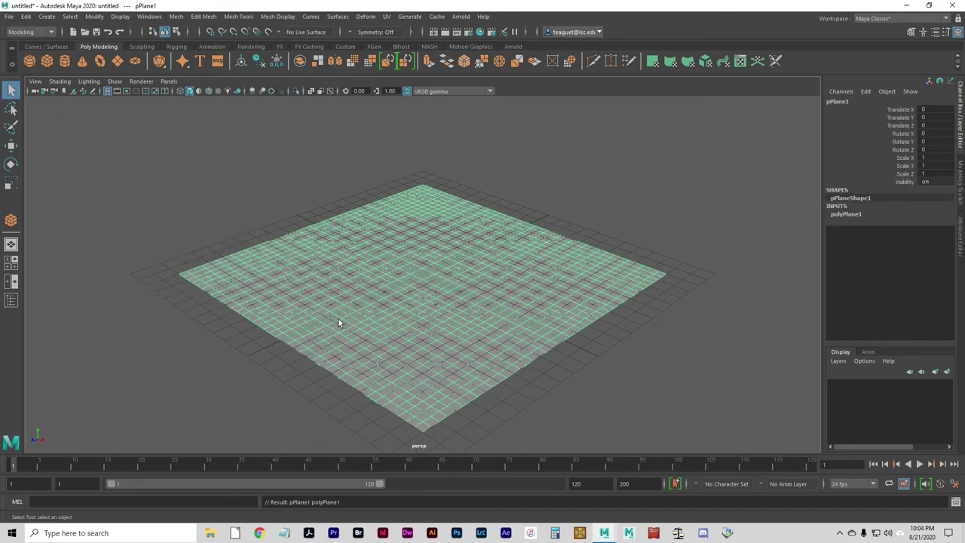
- Switch the plane to vertex selection and open the Soft Selection settings of the Select Tool
left_click_drag(434, 304, 428, 355, "alt")
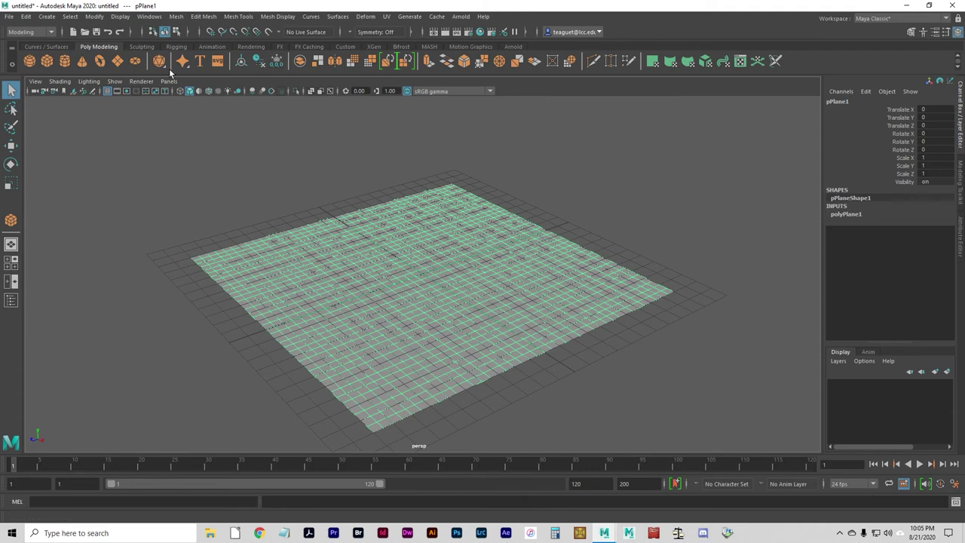
right_click_drag(400, 281, 355, 253)
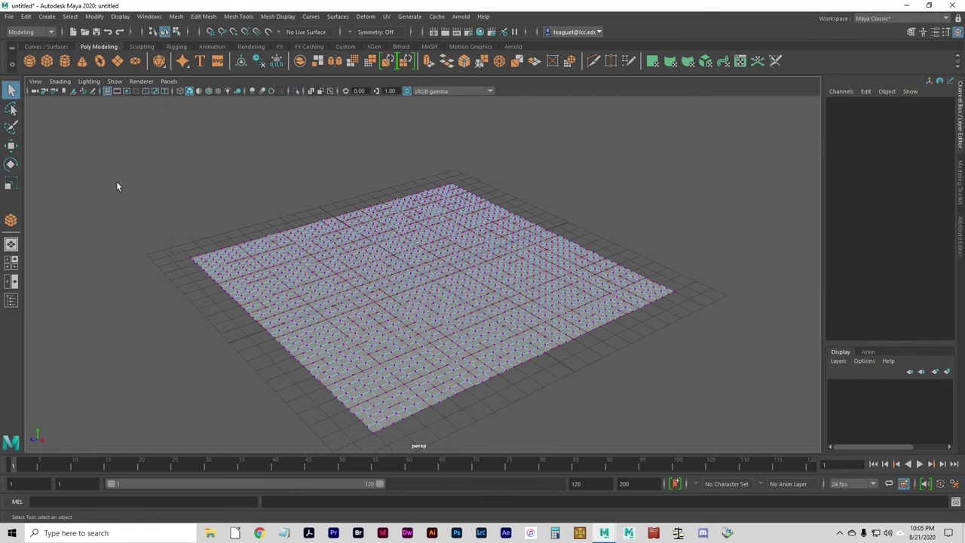
left_click(10, 90)
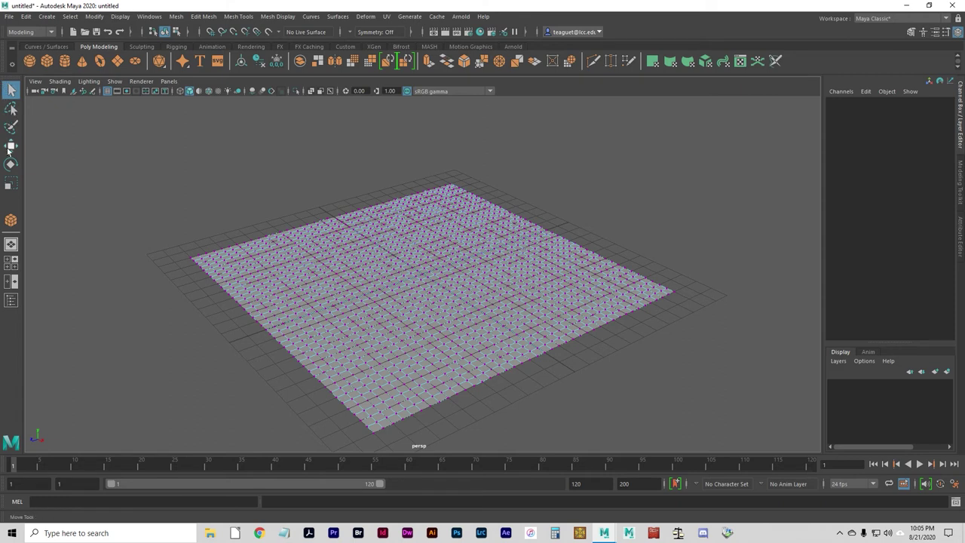
double_click(12, 91)
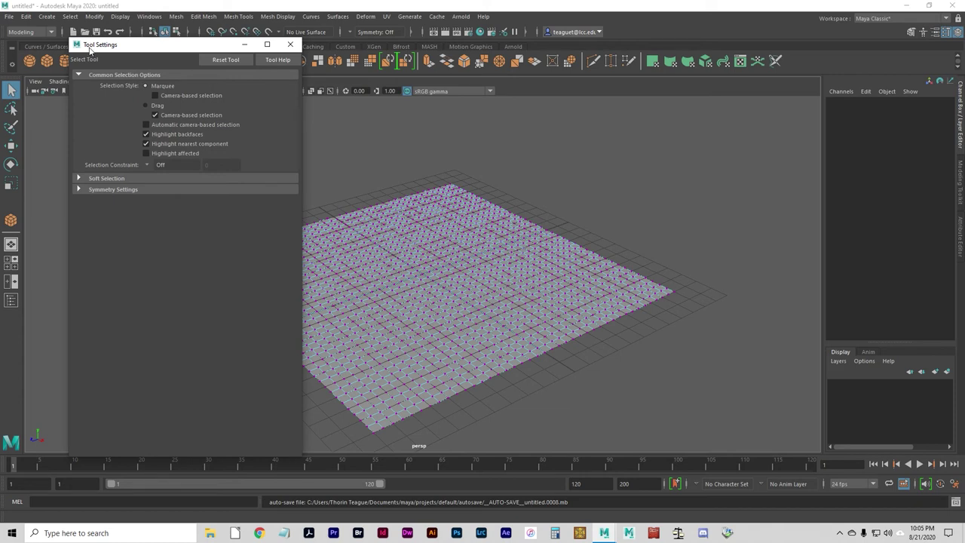
left_click_drag(174, 45, 150, 41)
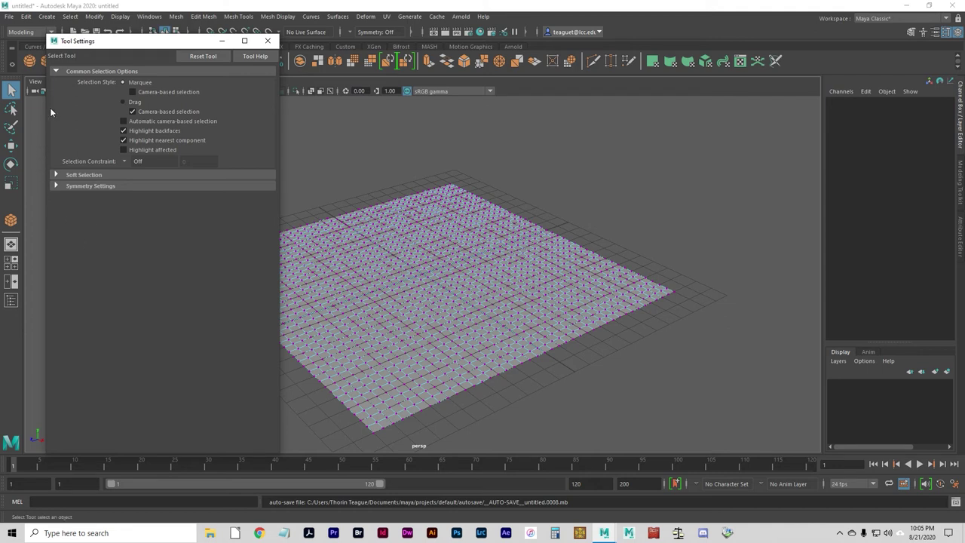
left_click(57, 72)
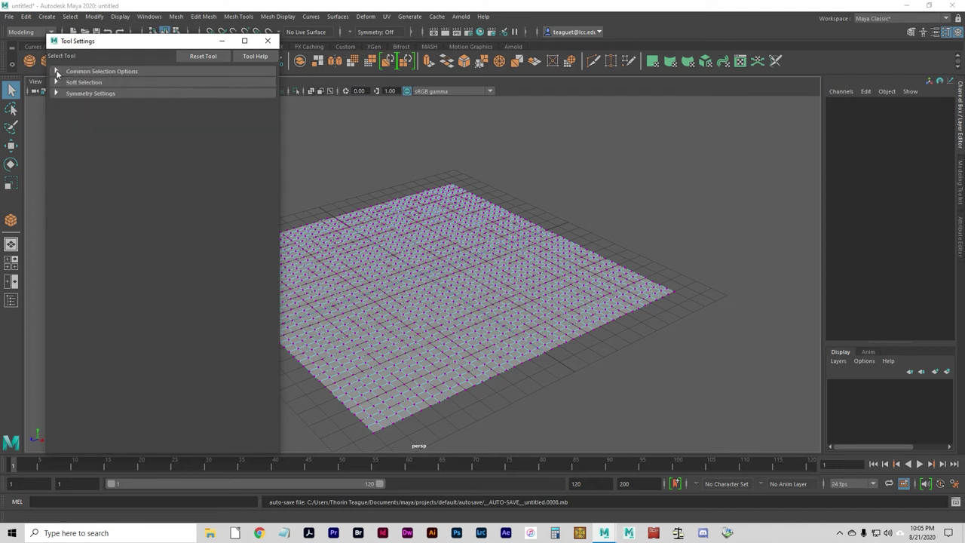
left_click(56, 82)
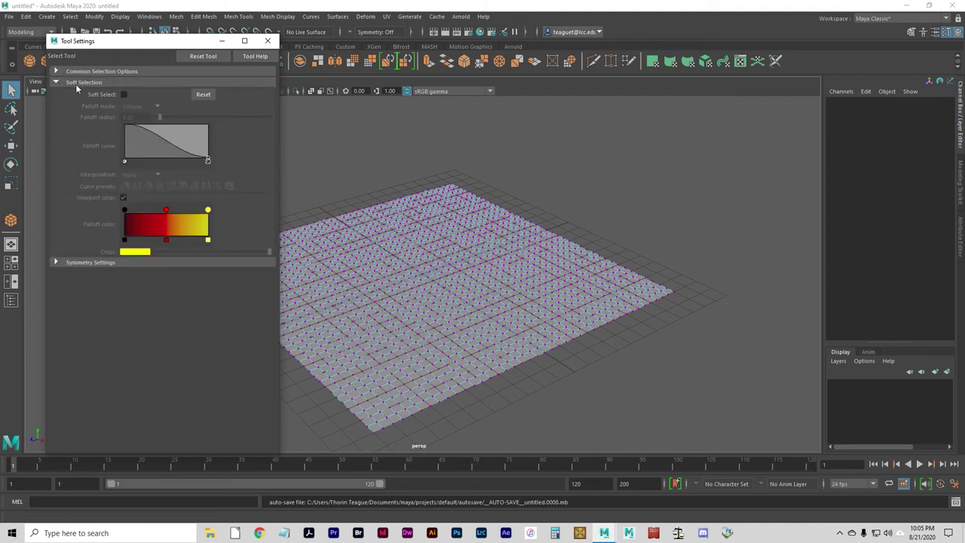
- Turn on Soft Select, adjust the falloff radius to about 4.89, and close the tool settings
left_click(124, 94)
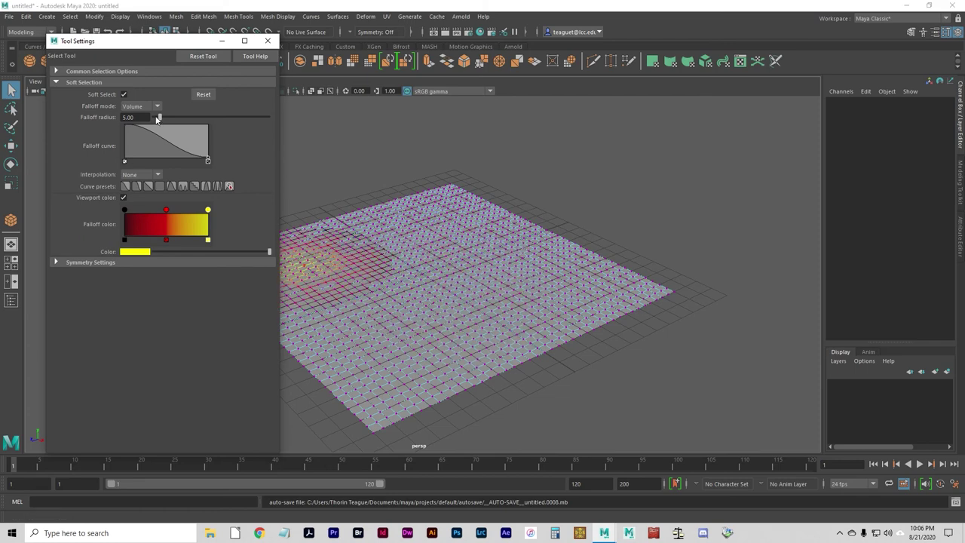
left_click_drag(181, 117, 182, 117)
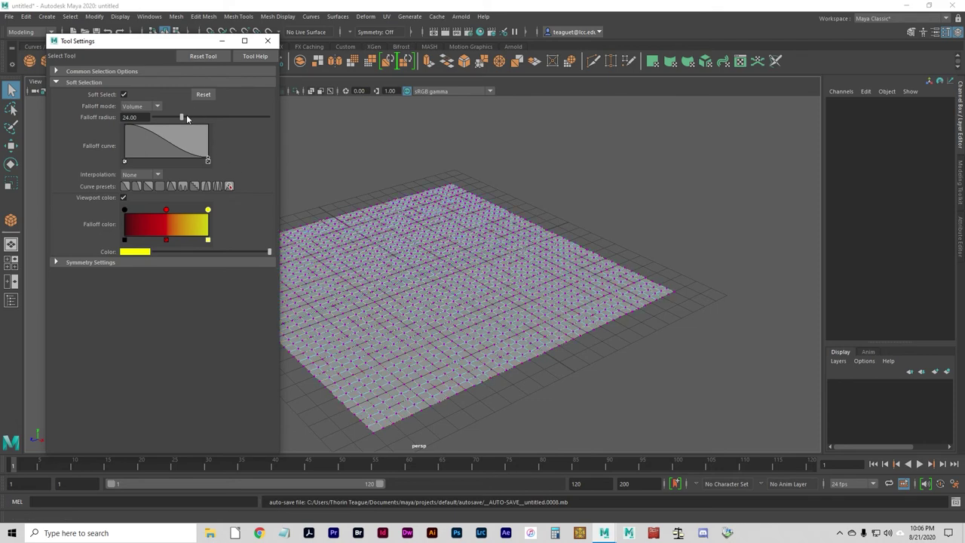
left_click_drag(182, 117, 165, 113)
left_click_drag(157, 118, 169, 118)
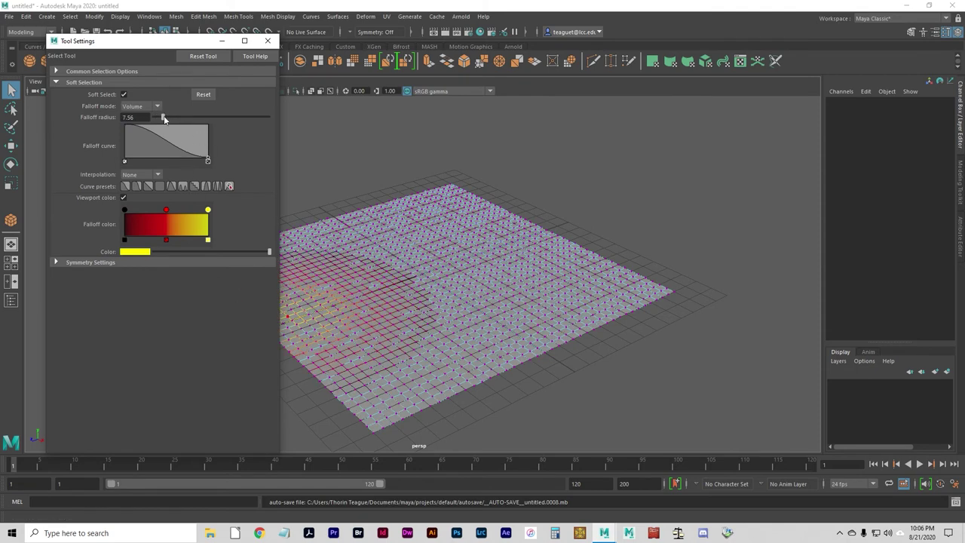
left_click_drag(164, 119, 156, 119)
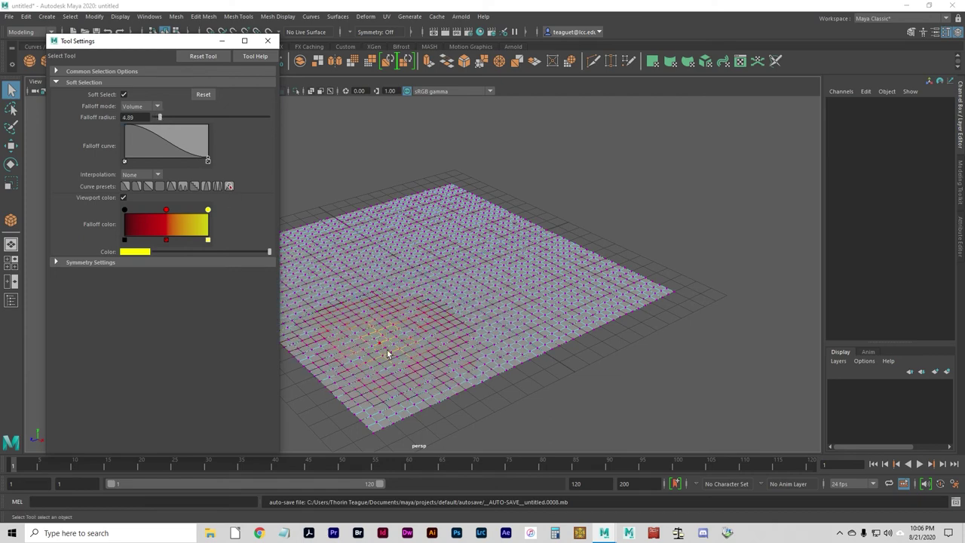
left_click(266, 43)
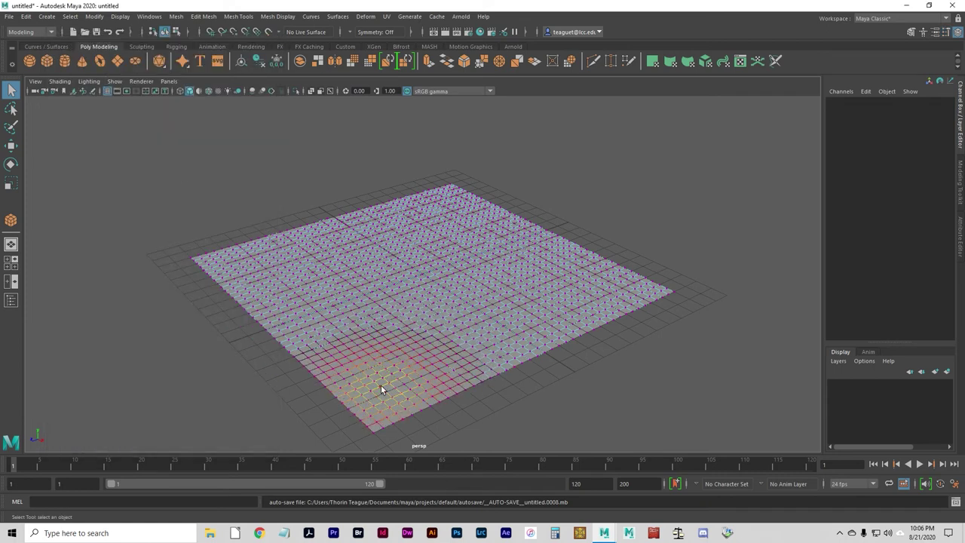
- Lower a vertex near the plane's front corner slightly and raise one farther inside the plane by about 1.1 units with the Move tool
left_click(380, 386)
key("w")
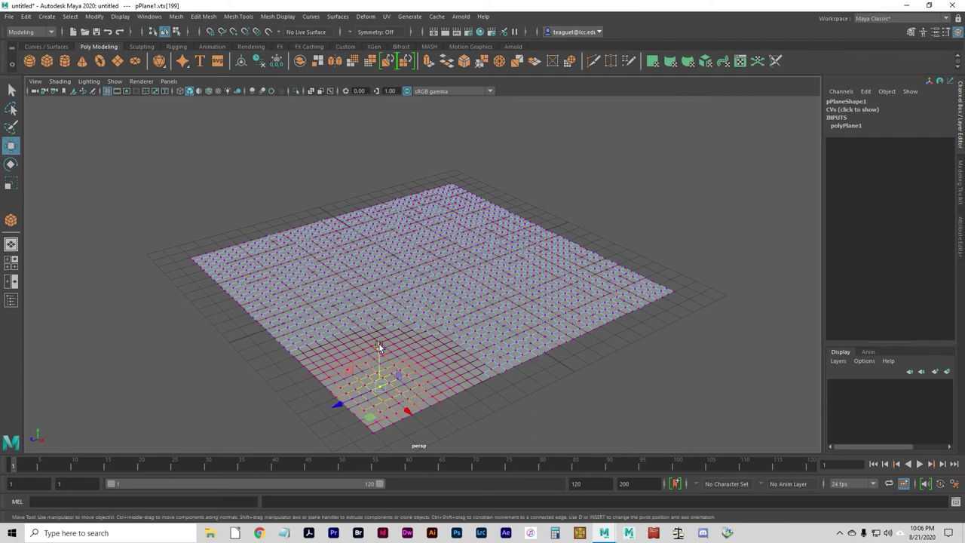
mouse_move(379, 344)
left_mouse_down()
mouse_move(376, 374)
mouse_move(378, 362)
left_mouse_up()
left_click(405, 317)
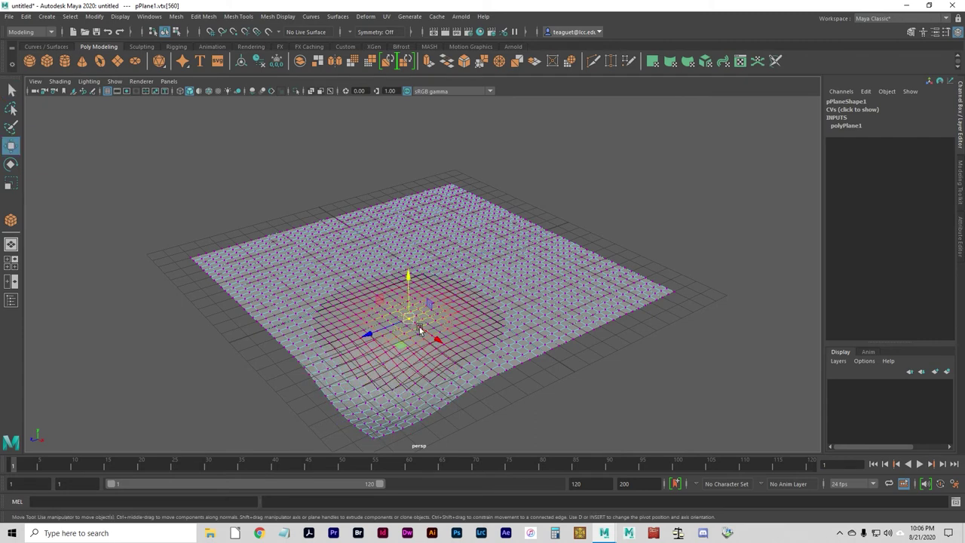
left_click_drag(408, 285, 407, 273)
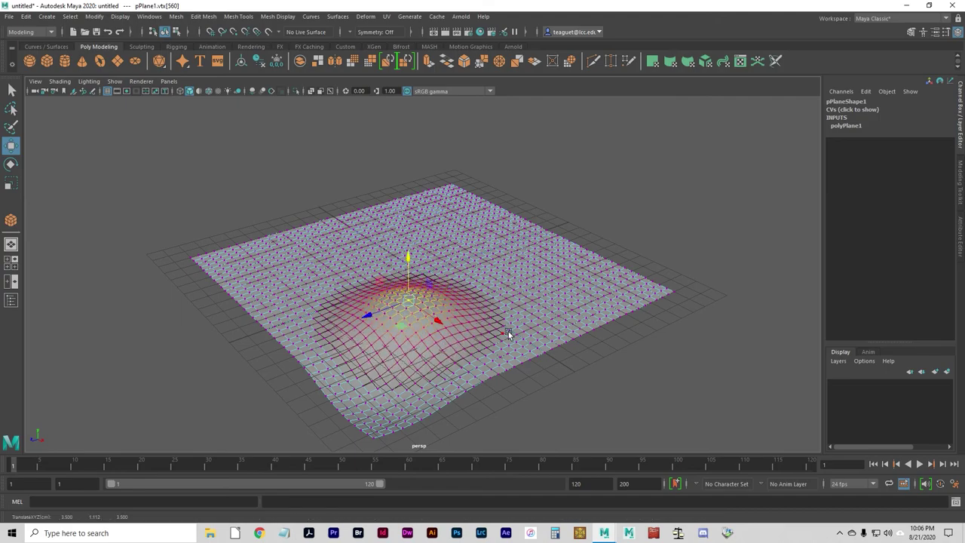
- Select a row of vertices through the mound and raise them along Y into a tall ridge
left_click_drag(508, 331, 458, 224, "alt")
left_click_drag(417, 258, 497, 224, "alt")
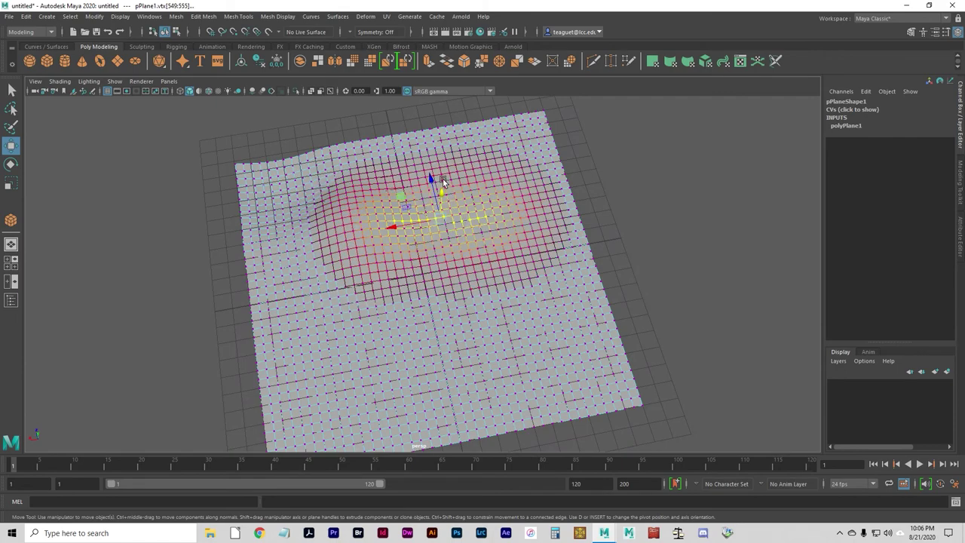
left_click_drag(443, 179, 418, 284)
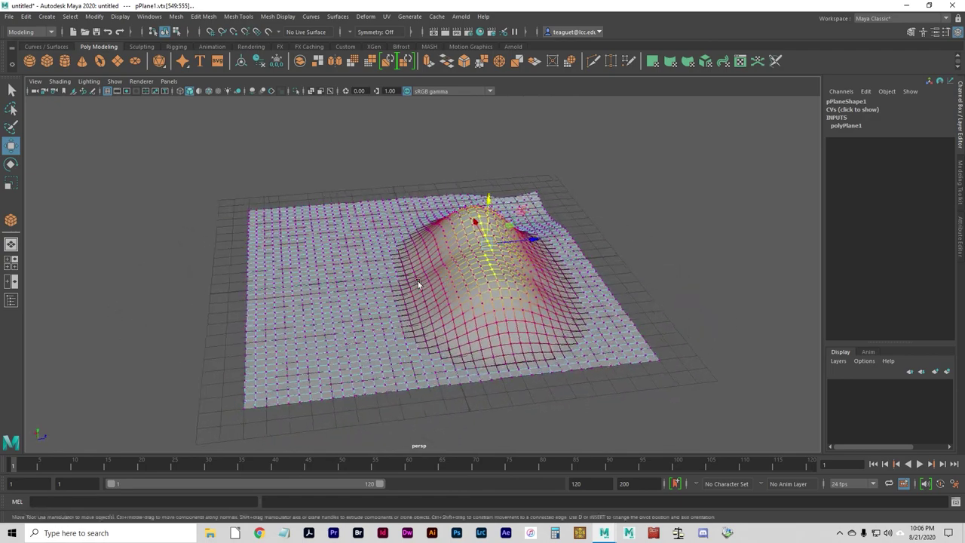
- Select the vertices along the plane's edge opposite the ridge and raise them about 0.55 units
left_click_drag(308, 365, 291, 361, "alt")
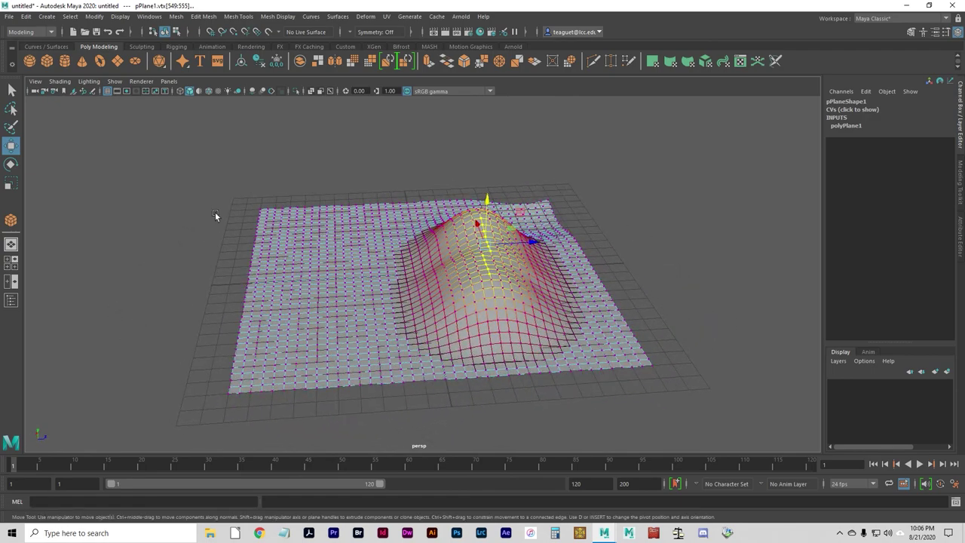
left_click_drag(215, 216, 260, 396)
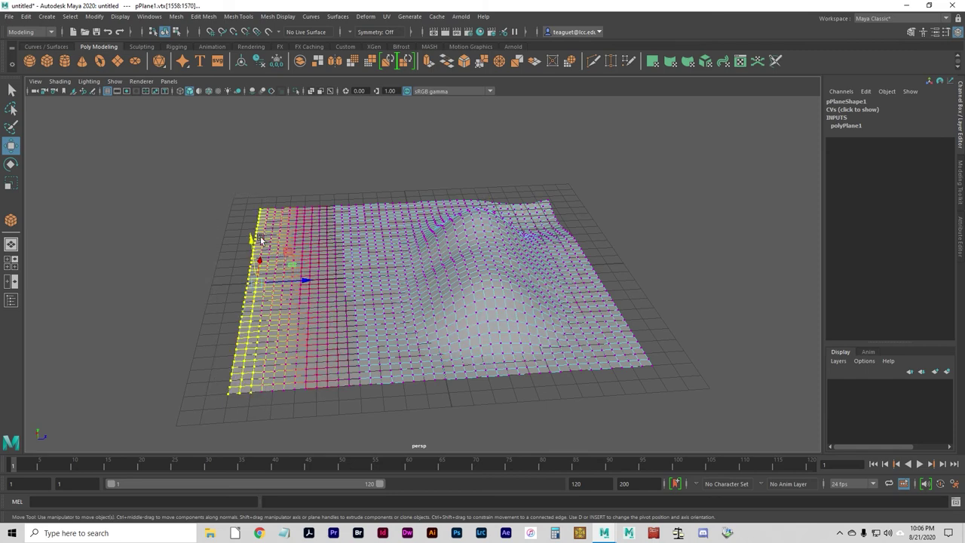
left_click_drag(259, 240, 334, 224)
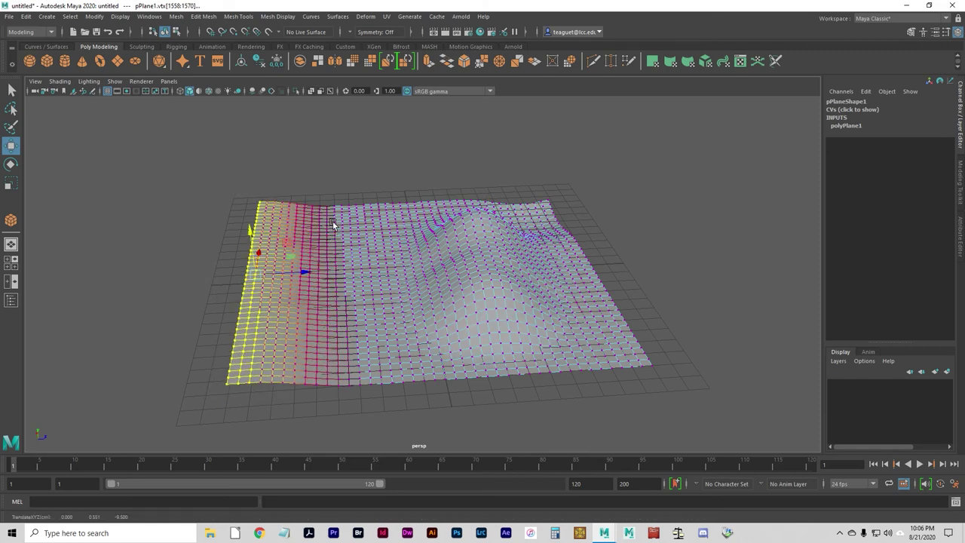
key("ctrl+z")
key("ctrl+z")
- Select the vertices along the plane's far edge and raise them slightly along Y
left_click_drag(243, 187, 588, 207)
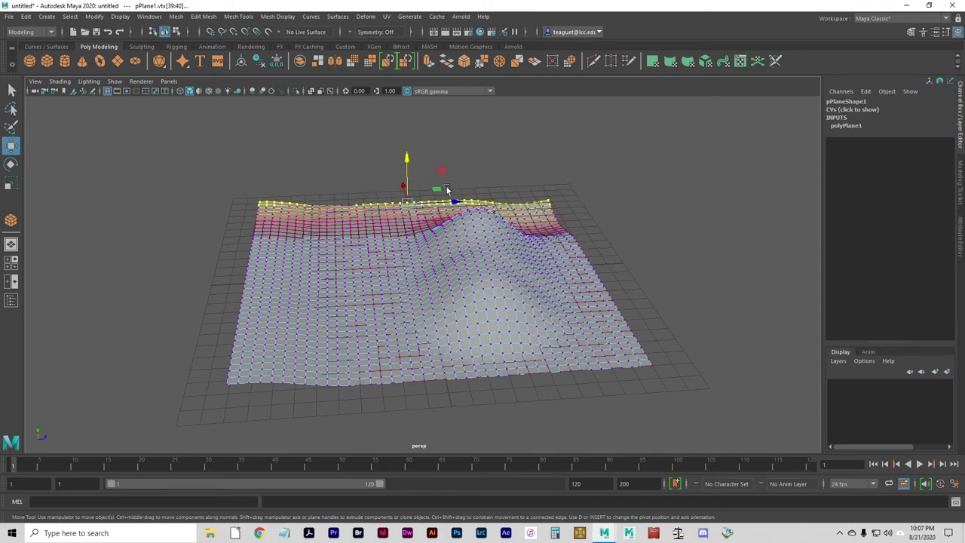
left_click_drag(409, 166, 380, 264)
left_click_drag(625, 259, 555, 257, "alt")
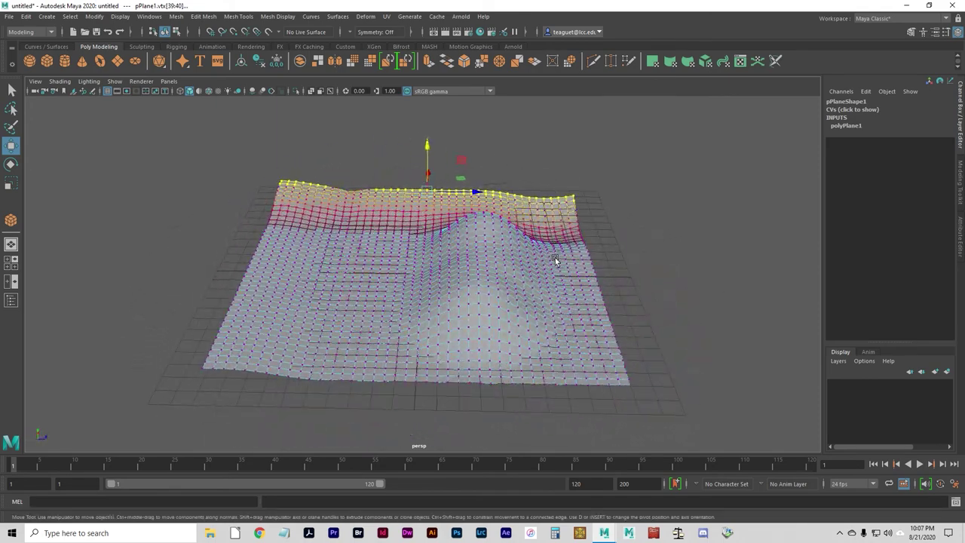
left_click_drag(602, 200, 612, 294)
left_click(612, 294)
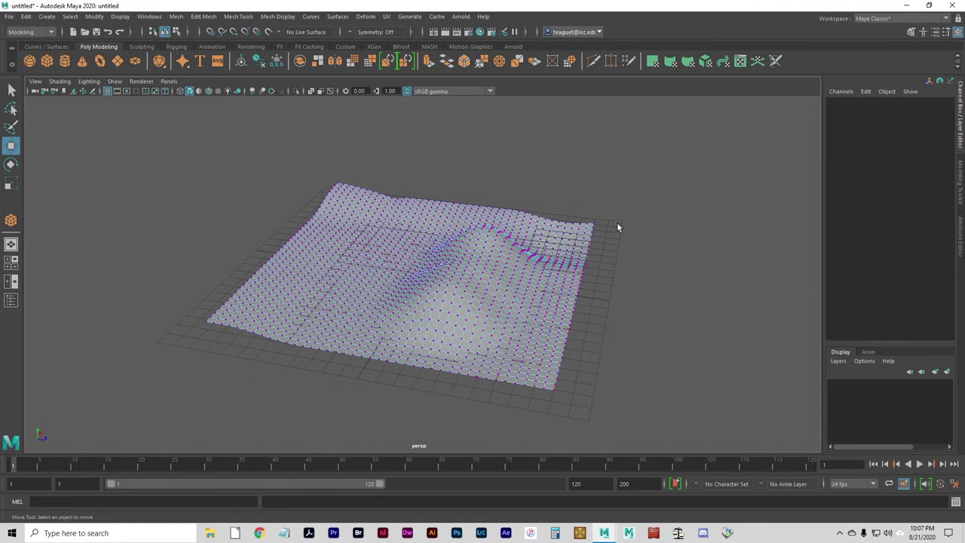
left_click_drag(616, 227, 563, 386)
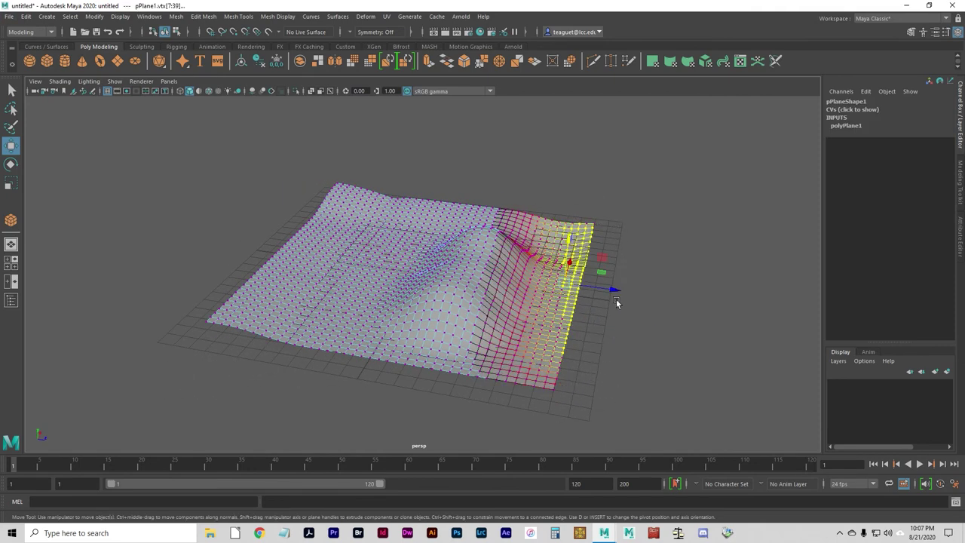
left_click(579, 345)
left_click_drag(579, 344, 593, 330, "alt")
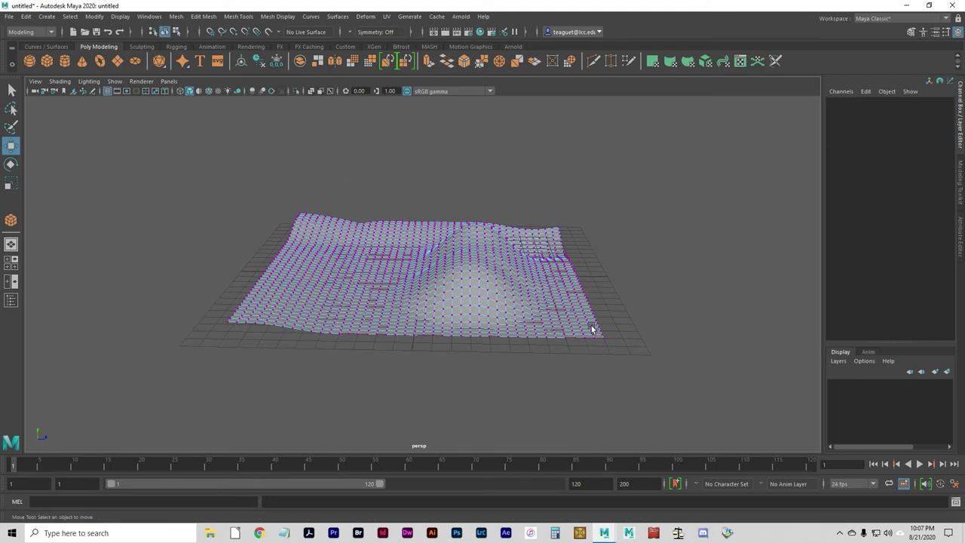
- Select the row of vertices along the plane's remaining side edge near the ridge and raise it slightly along Y
left_click_drag(593, 202, 611, 334)
left_click(619, 341)
left_click_drag(609, 231, 565, 352)
mouse_move(573, 240)
left_mouse_down()
mouse_move(575, 254)
mouse_move(576, 236)
left_mouse_up()
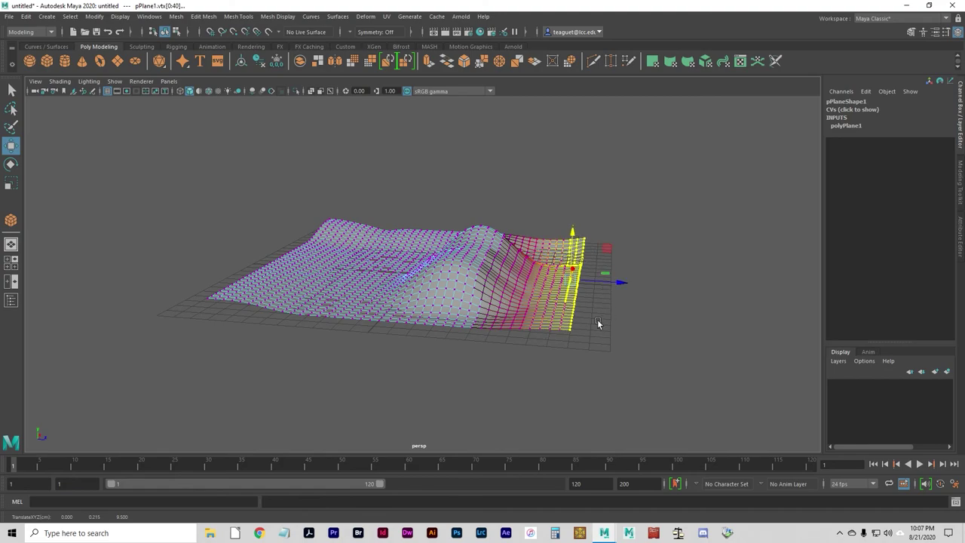
left_click_drag(516, 302, 434, 297, "alt")
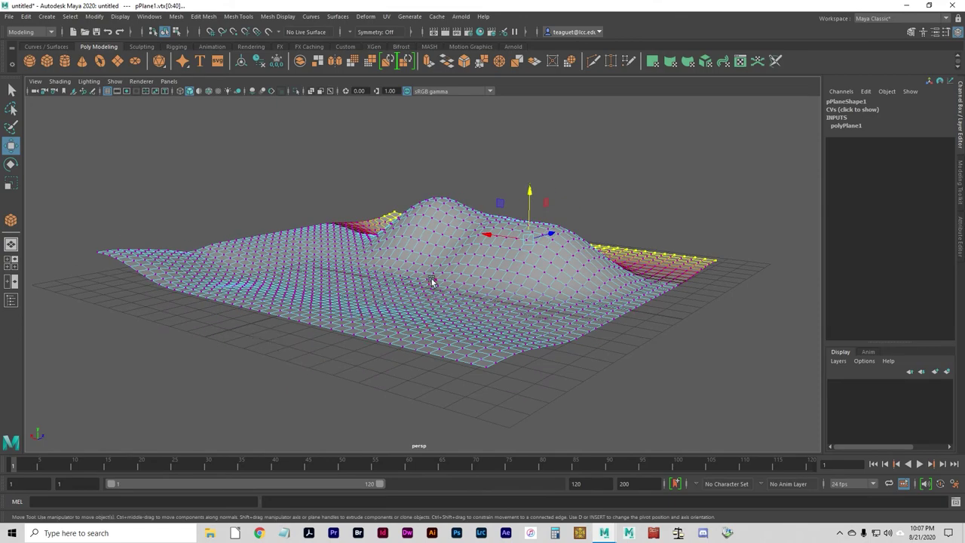
- Select a vertex in the flat area beside the ridge and raise it along Y into a rounded mound
key("bracketleft")
left_click(355, 313)
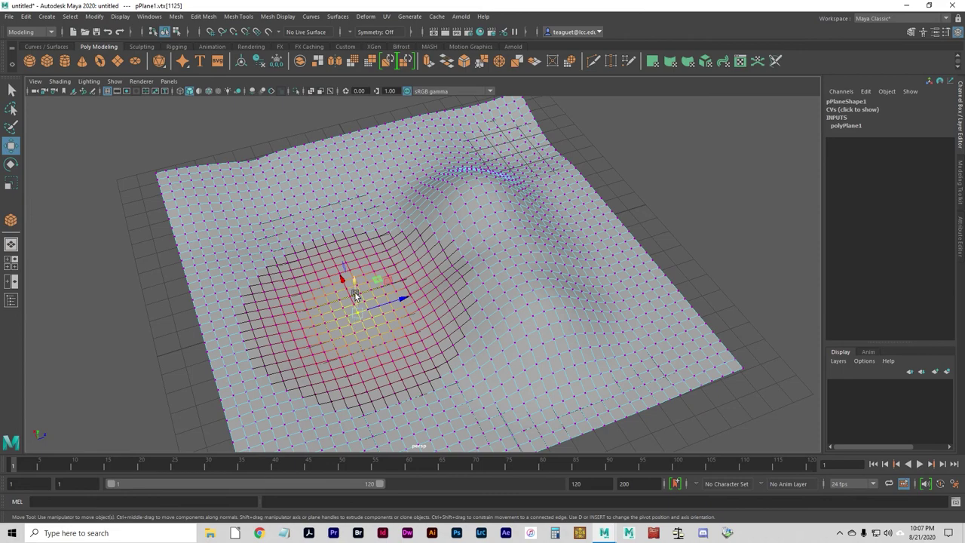
left_click_drag(355, 294, 355, 270)
left_click_drag(300, 327, 361, 308, "alt")
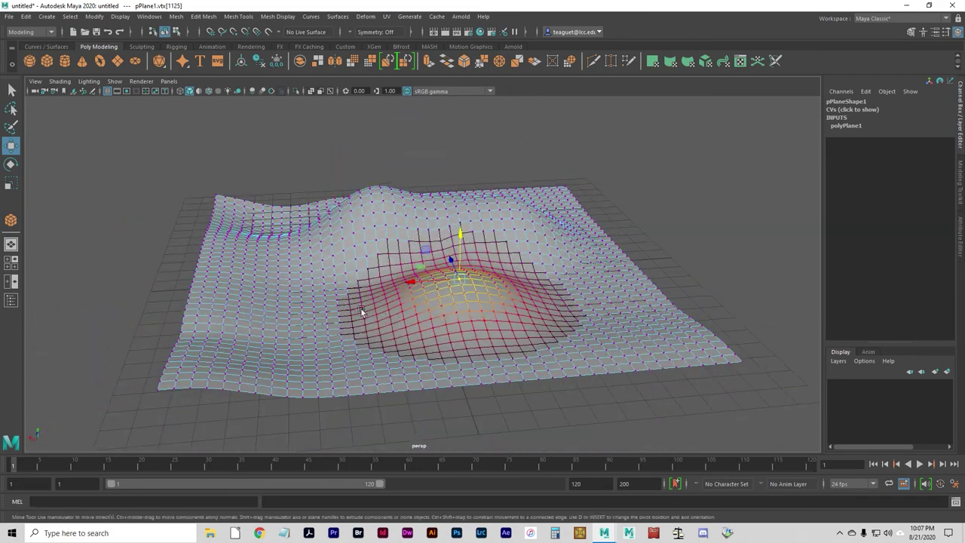
- Select a vertex in the flat area behind the new mound and raise it along Y into another hill
left_click(279, 294)
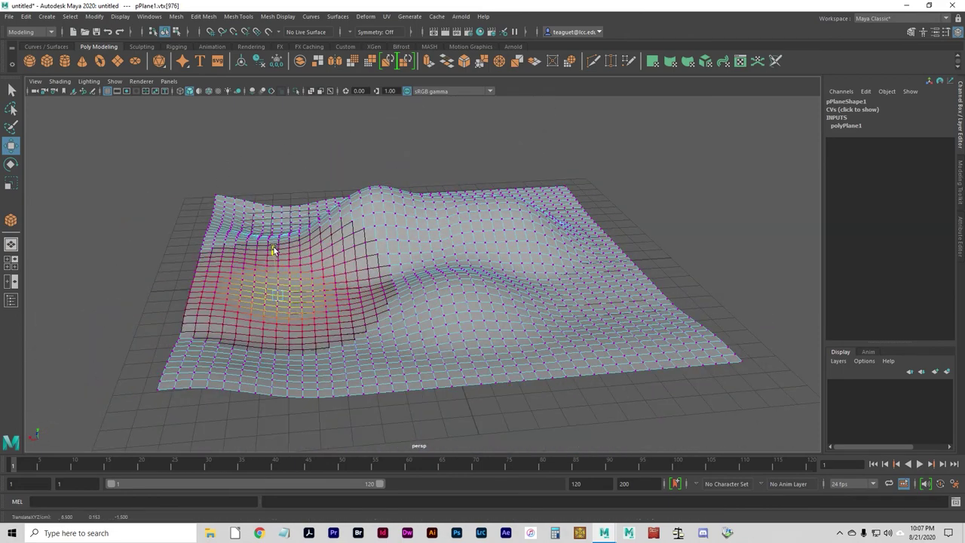
left_click_drag(273, 251, 270, 217)
left_click_drag(448, 312, 336, 297, "alt")
right_click_drag(336, 297, 525, 326, "alt")
left_click_drag(526, 325, 452, 345, "alt")
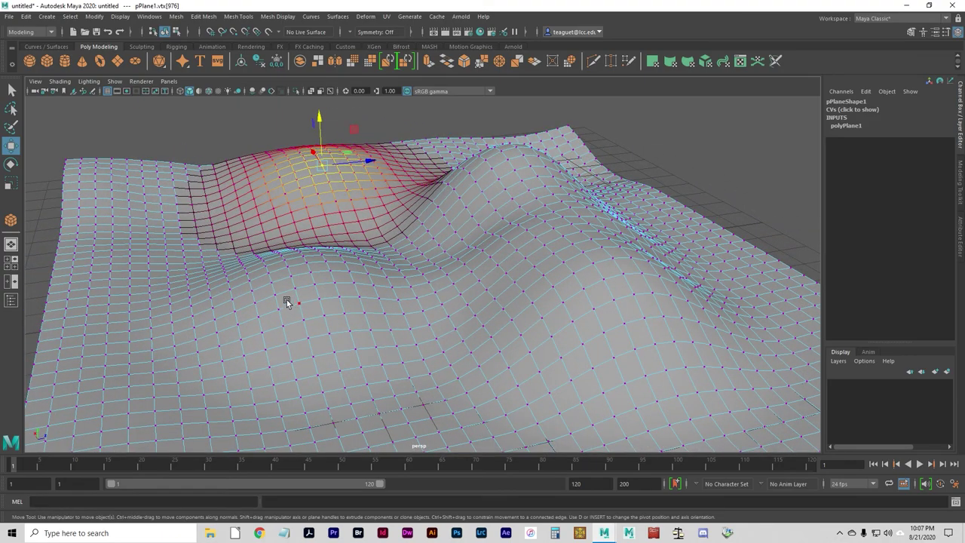
left_click_drag(334, 298, 310, 275, "alt")
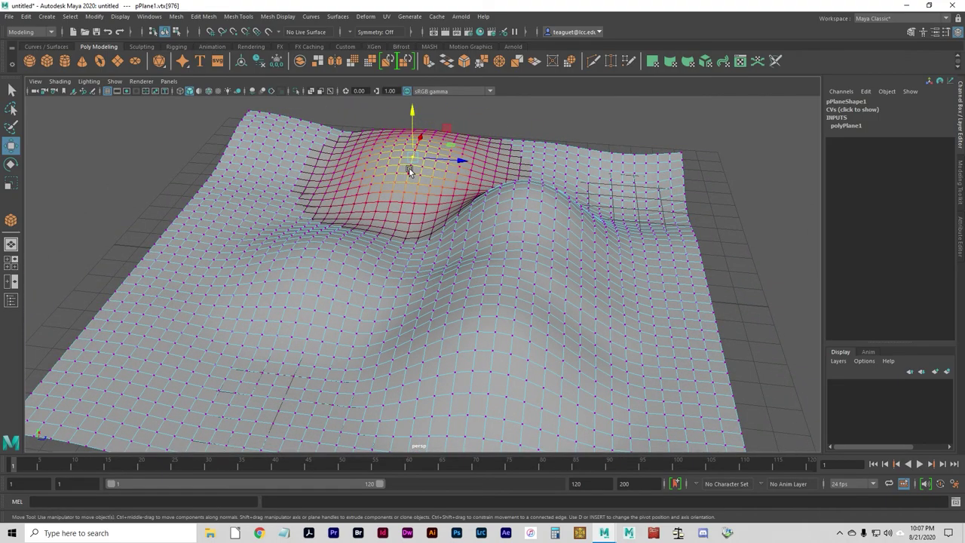
- Open the Select tool's Soft Selection settings and turn Soft Select off and back on
double_click(12, 92)
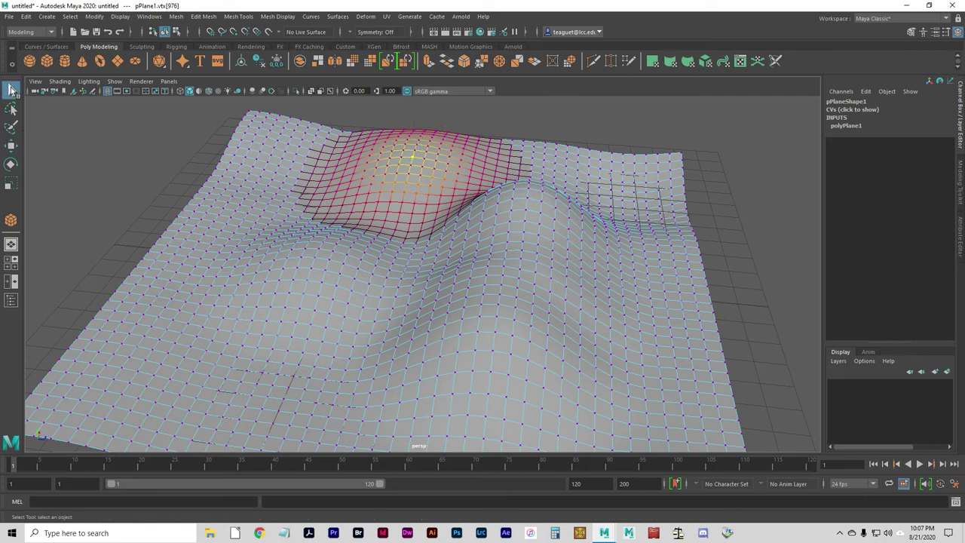
left_click(54, 174)
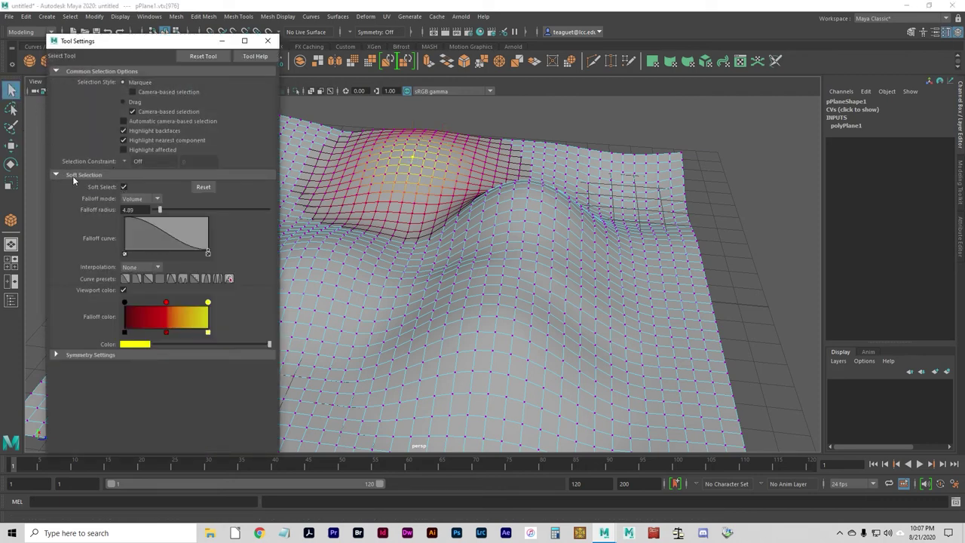
left_click(123, 187)
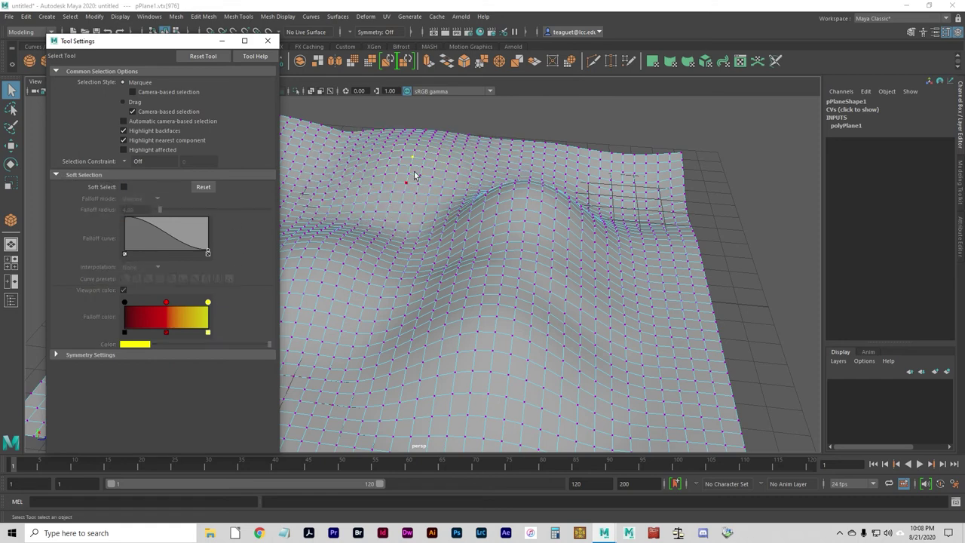
left_click(125, 186)
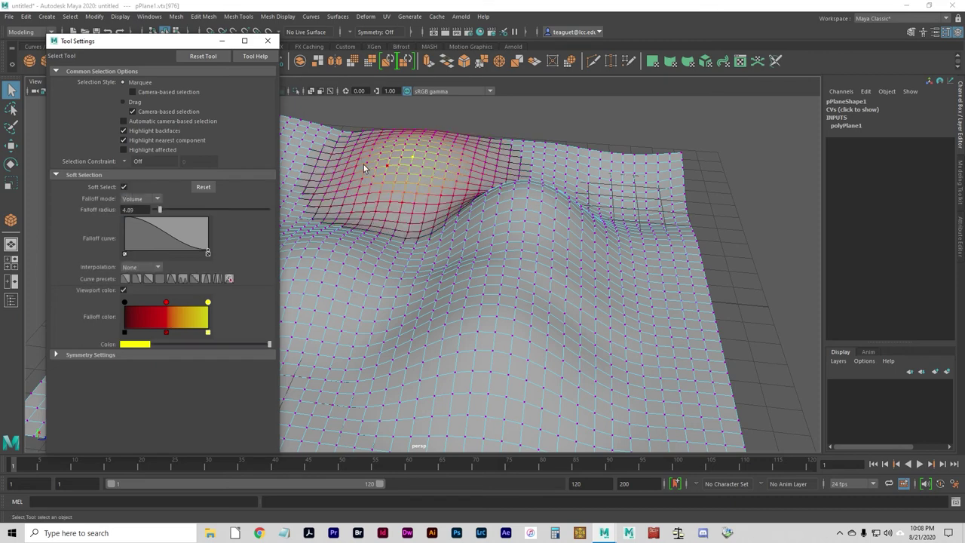
- Select single vertices at different spots on the terrain to examine the soft selection falloff
left_click(383, 286)
key("ctrl+z")
key("ctrl+z")
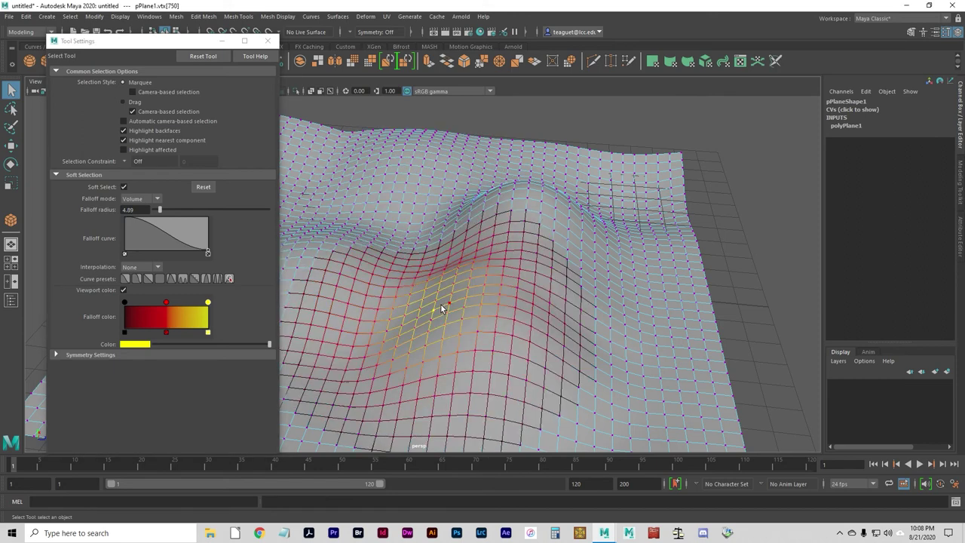
left_click(350, 281)
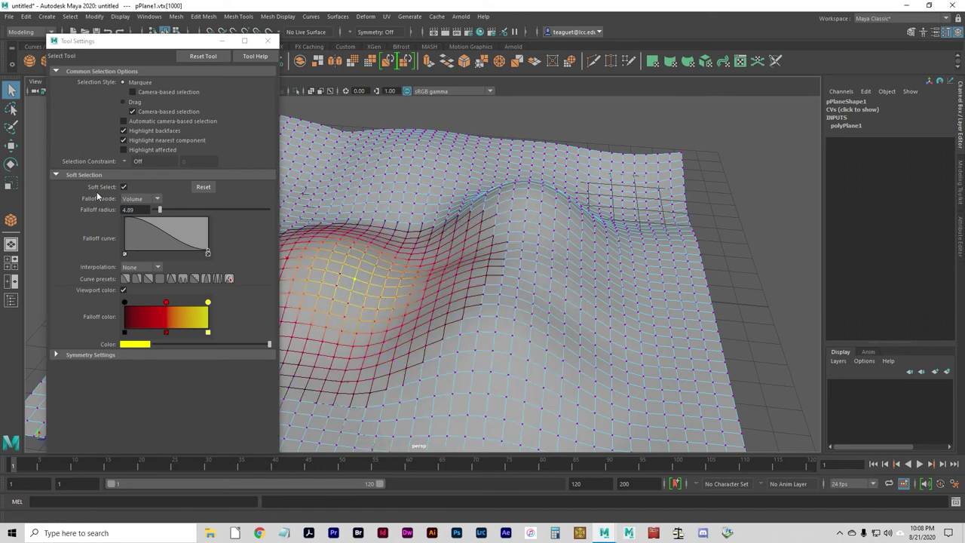
left_click(420, 214)
left_click(418, 204)
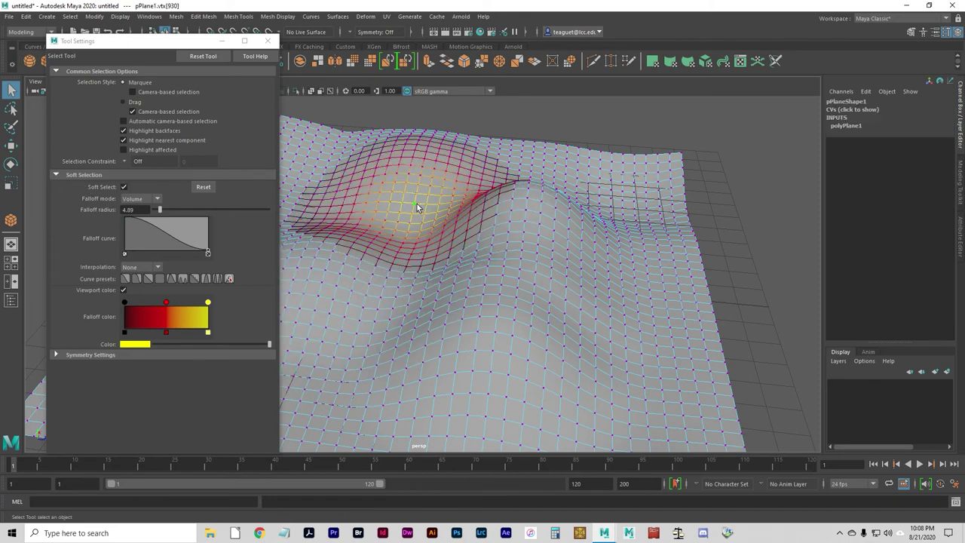
- Turn off Soft Select in the reopened Select tool settings and close them
left_click(267, 41)
double_click(11, 89)
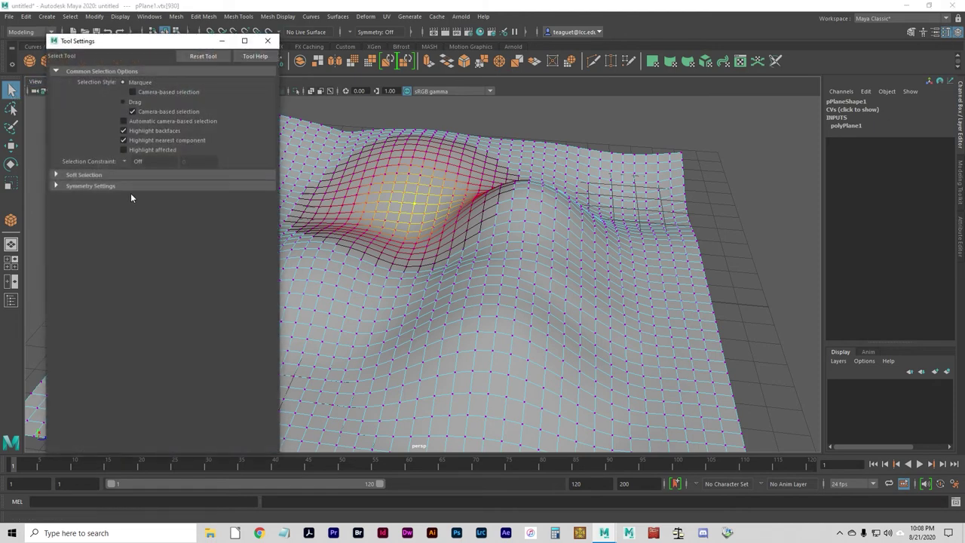
left_click(75, 174)
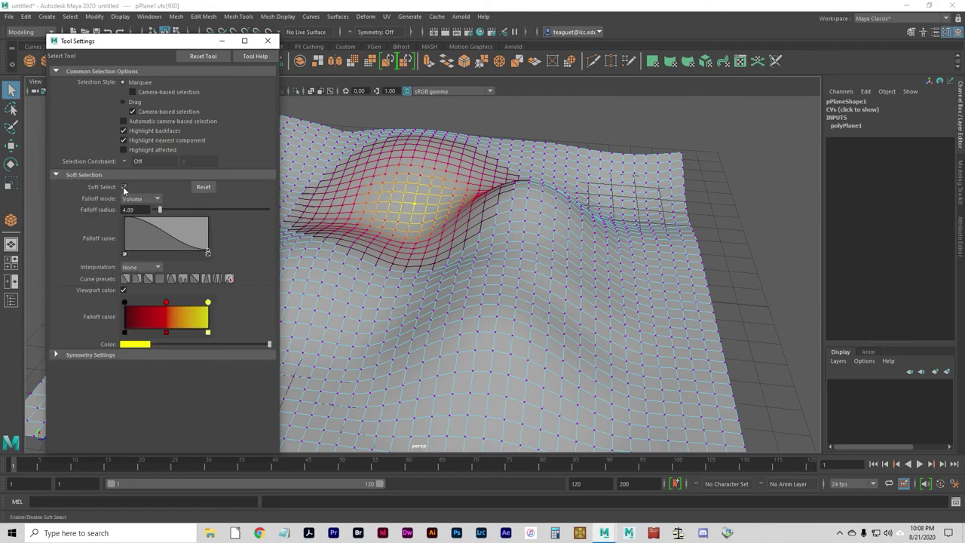
left_click(123, 186)
left_click(268, 40)
- Move a small patch of vertices in the valley behind the mound slightly down along Y
mouse_move(391, 256)
left_mouse_down("alt")
mouse_move(416, 267)
mouse_move(385, 255)
left_mouse_up("alt")
key("w")
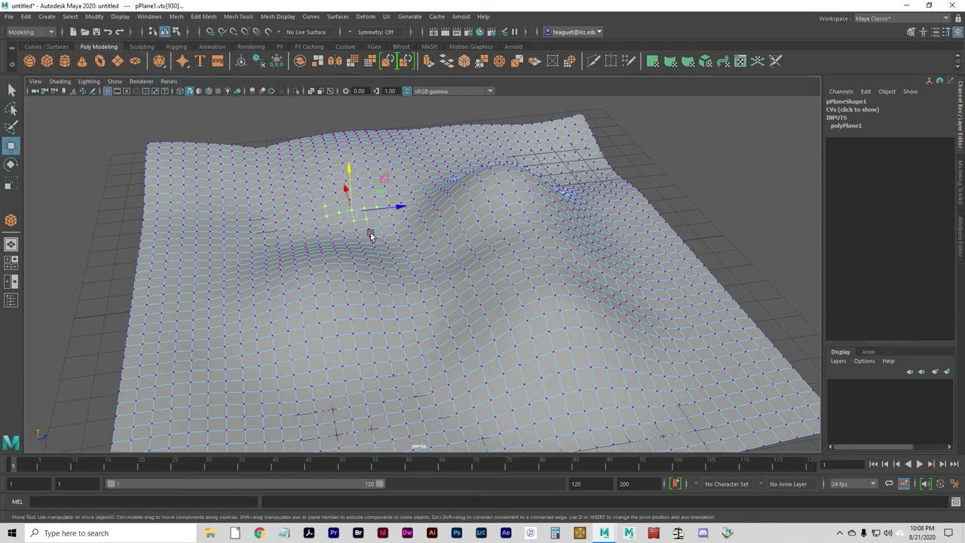
mouse_move(350, 184)
left_mouse_down()
mouse_move(344, 143)
mouse_move(347, 195)
left_mouse_up()
- Try raising the same patch of vertices slightly along Y, and undo that move
left_click_drag(270, 264, 362, 245, "alt")
mouse_move(300, 226)
left_mouse_down()
mouse_move(298, 181)
mouse_move(299, 215)
left_mouse_up()
key("ctrl+z")
left_click_drag(496, 268, 426, 330, "alt")
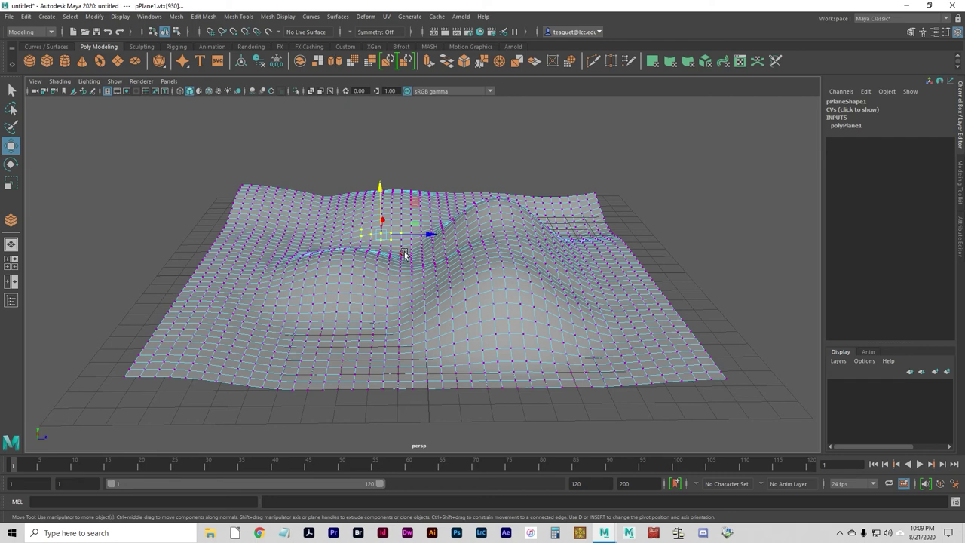
- Show the CV coordinates of the vertex patch beside the ridge, and return the plane to object mode
left_click(837, 110)
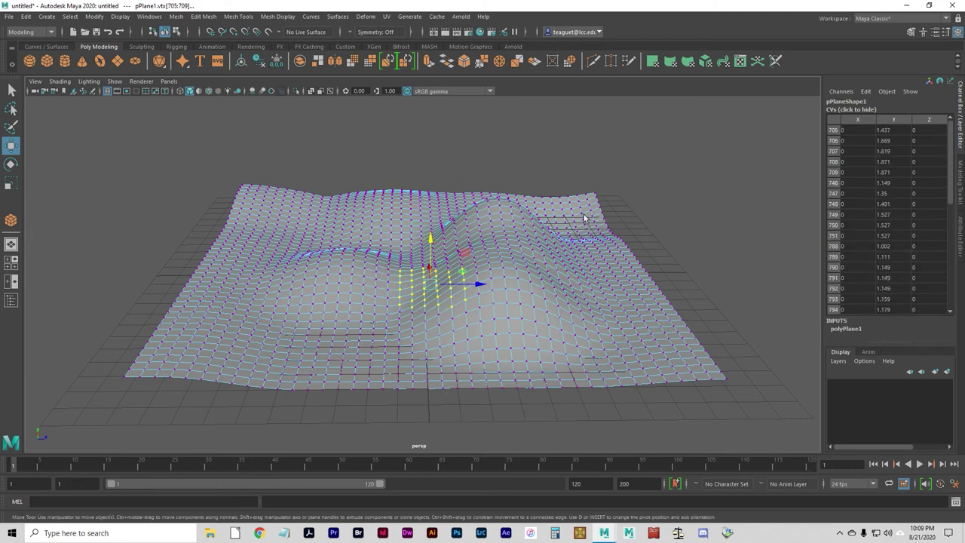
key("F8")
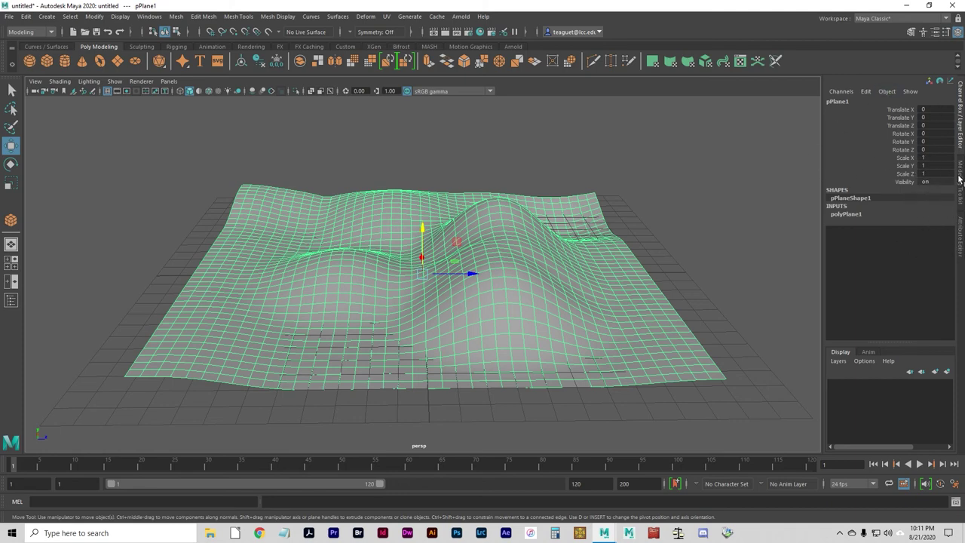
- Compare the plane's channel values with its transform, shape and polyPlane1 attributes in the Attribute Editor
left_click(959, 247)
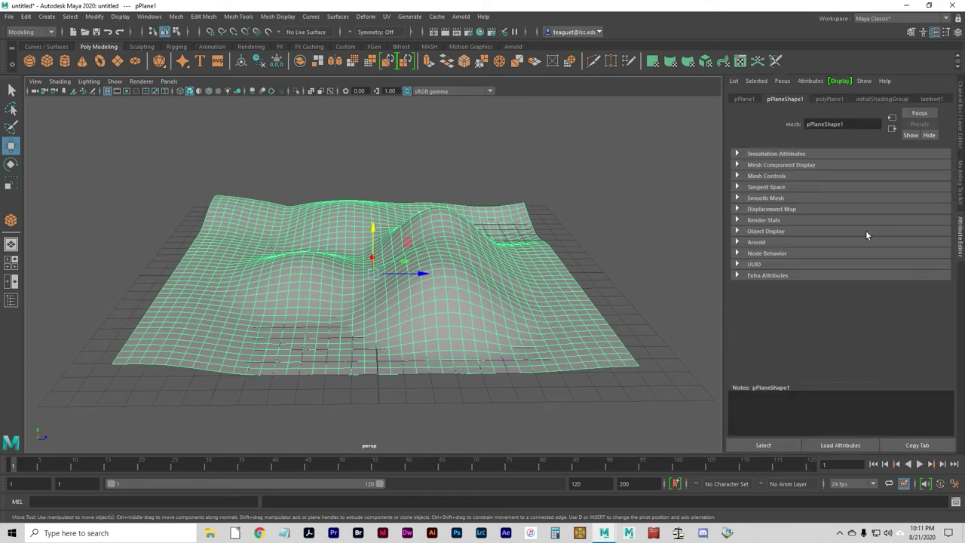
left_click(960, 110)
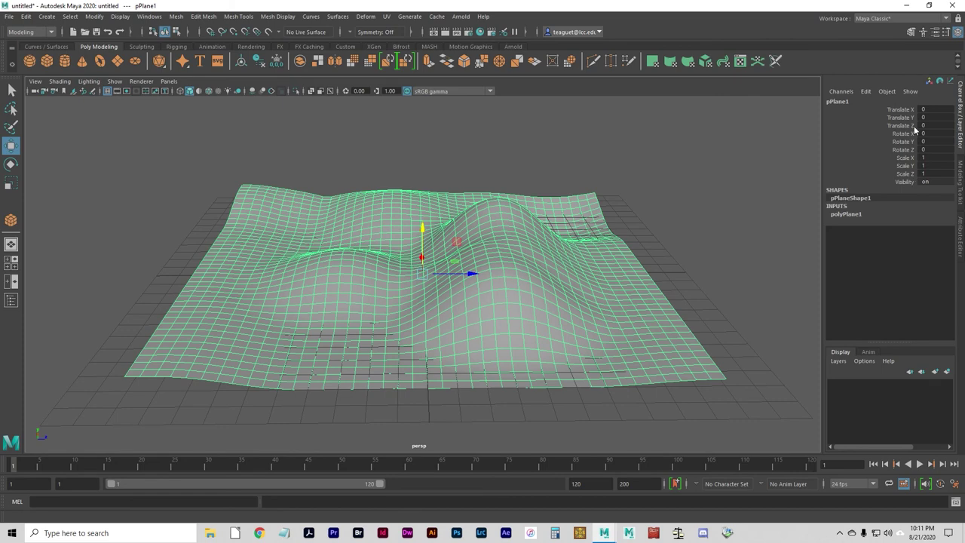
left_click(960, 245)
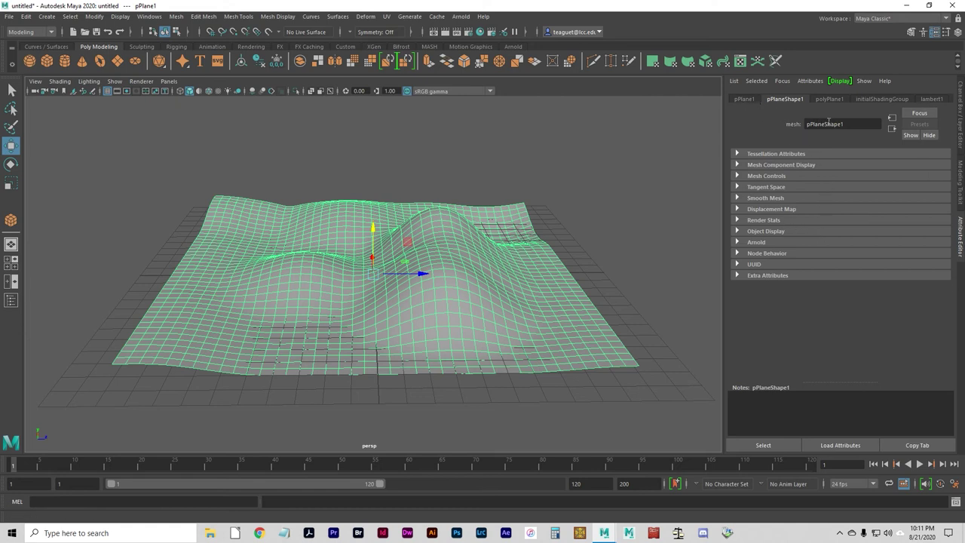
left_click(746, 103)
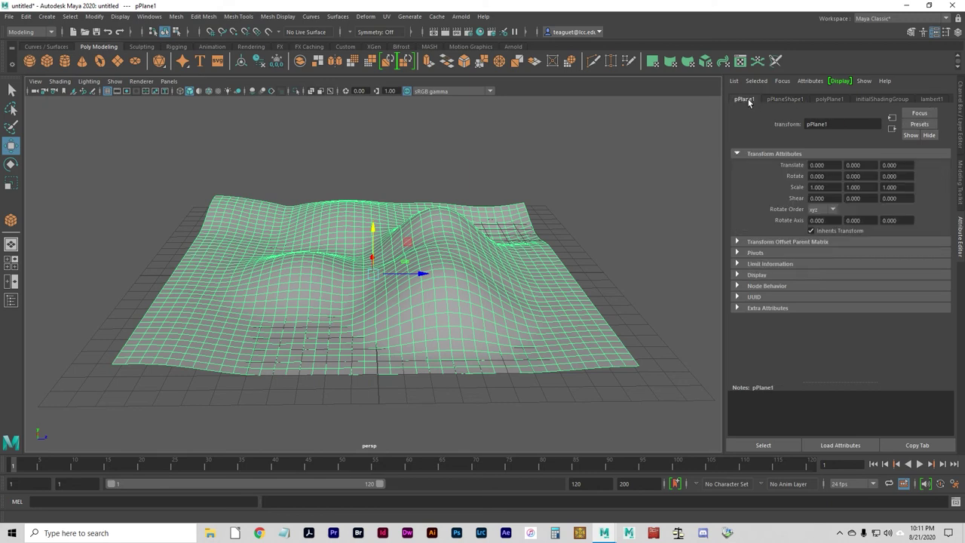
left_click(784, 99)
left_click(823, 101)
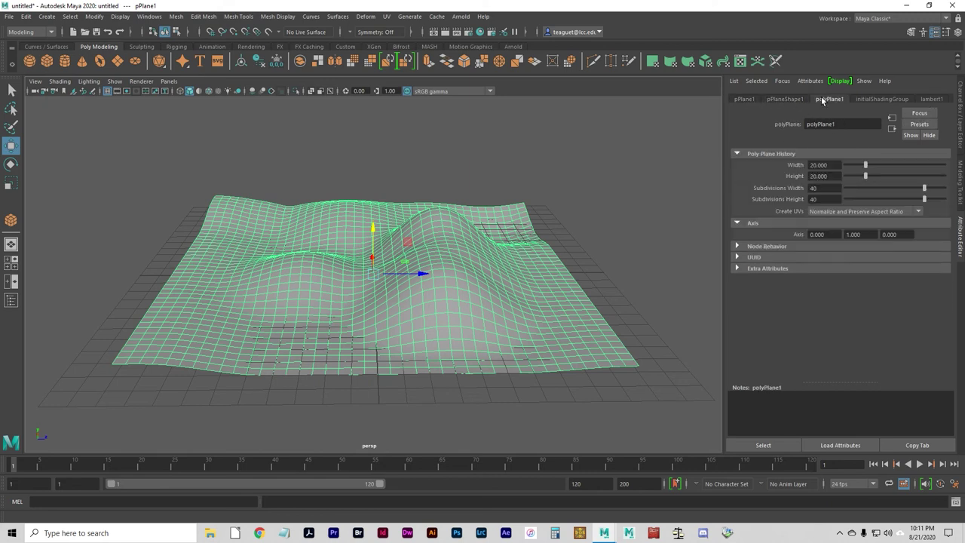
left_click(772, 101)
left_click(739, 102)
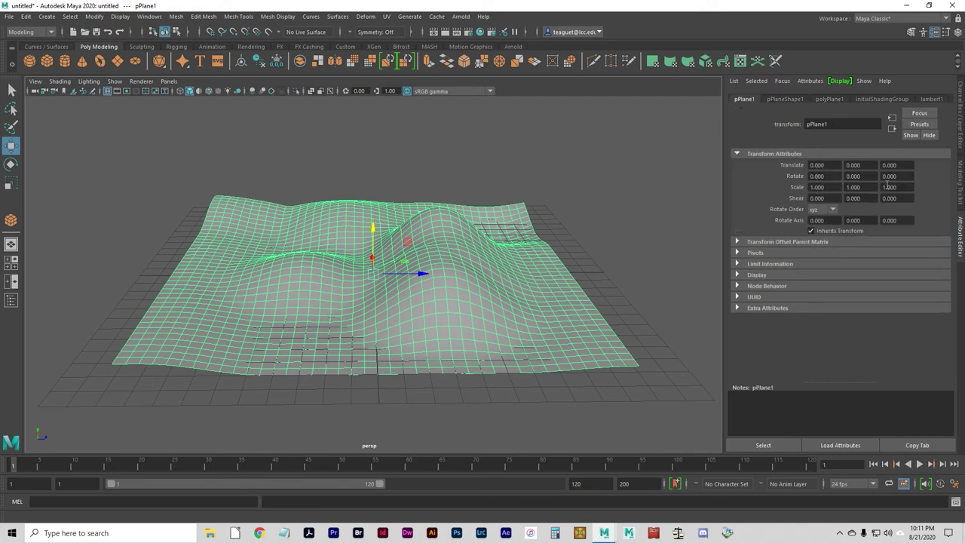
left_click(962, 125)
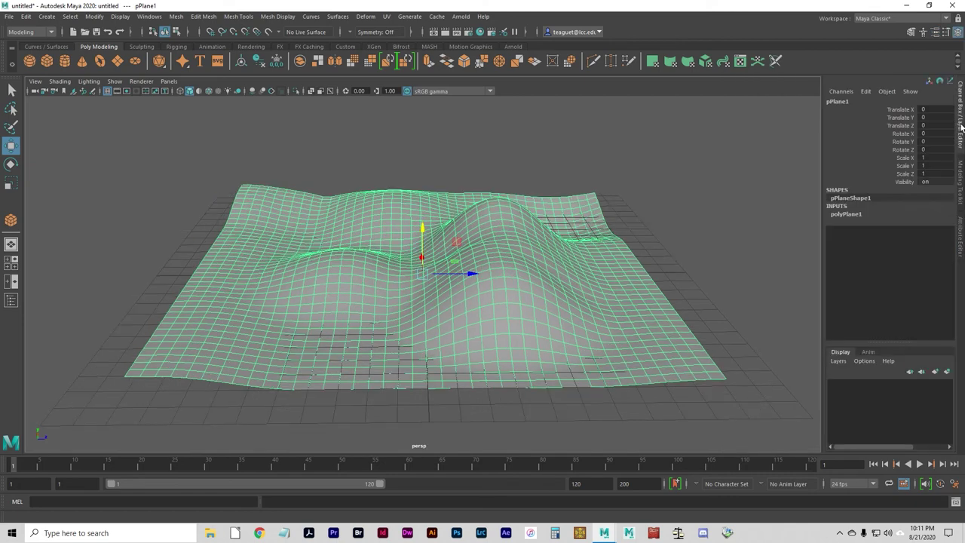
- Examine the plane's transform values, the shape's Render Stats, the polyPlane1 history and the initialShadingGroup attributes
left_click(958, 247)
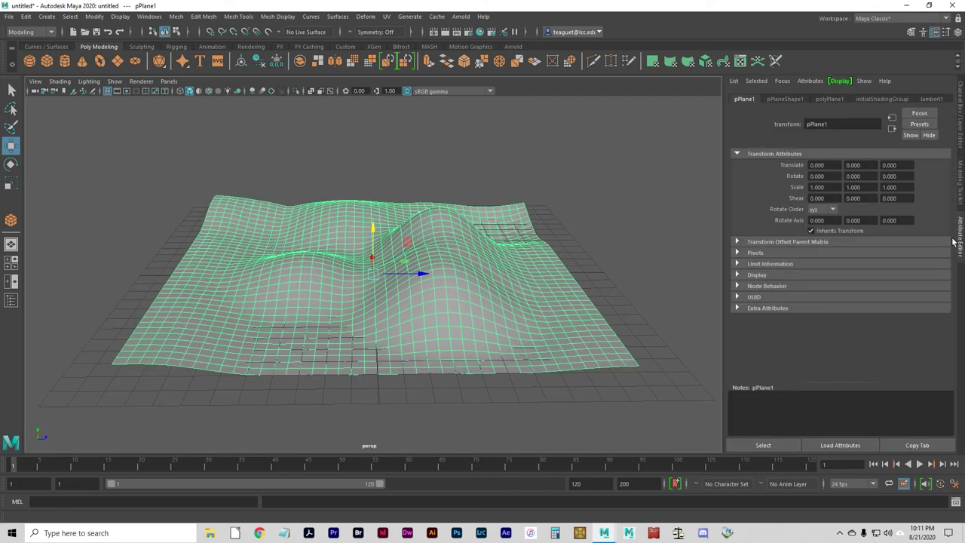
left_click(818, 176)
left_click(784, 99)
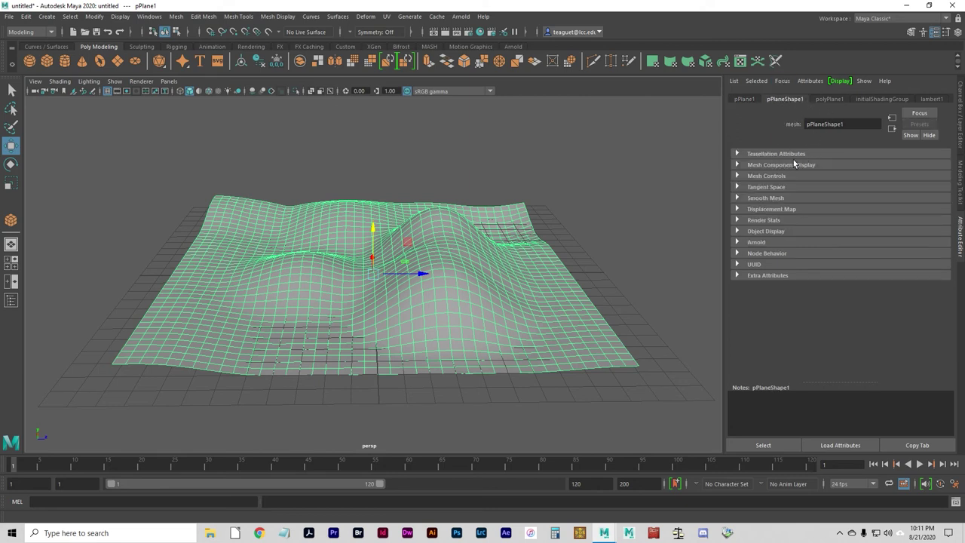
left_click(769, 220)
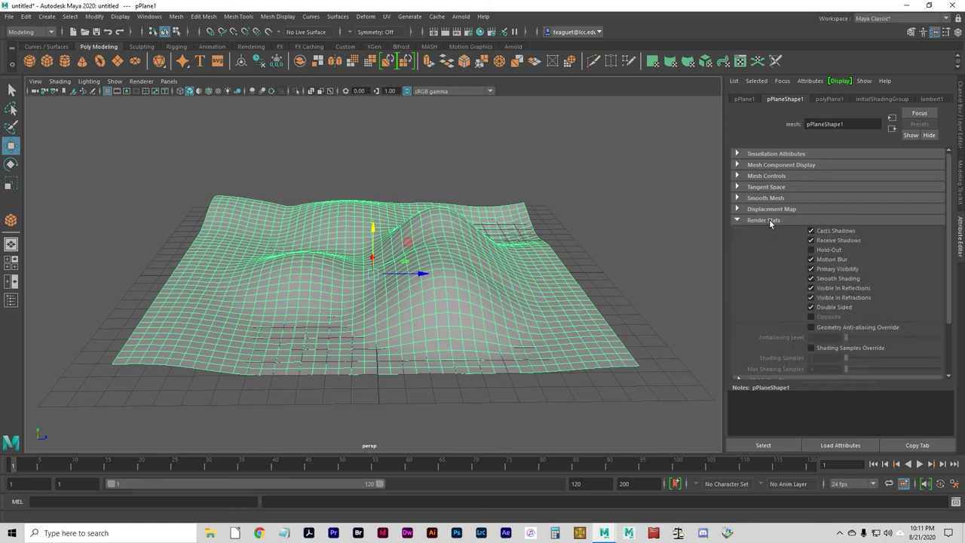
left_click(770, 221)
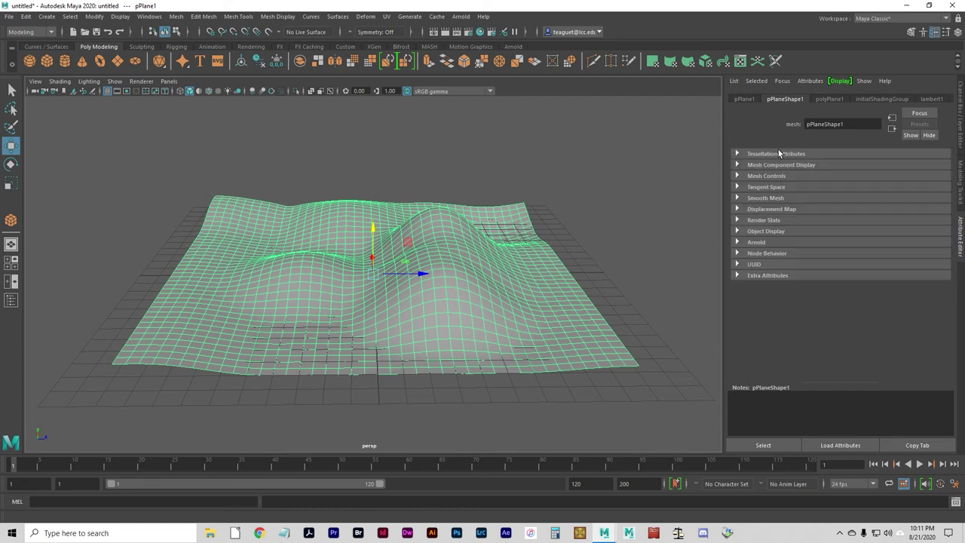
left_click(827, 100)
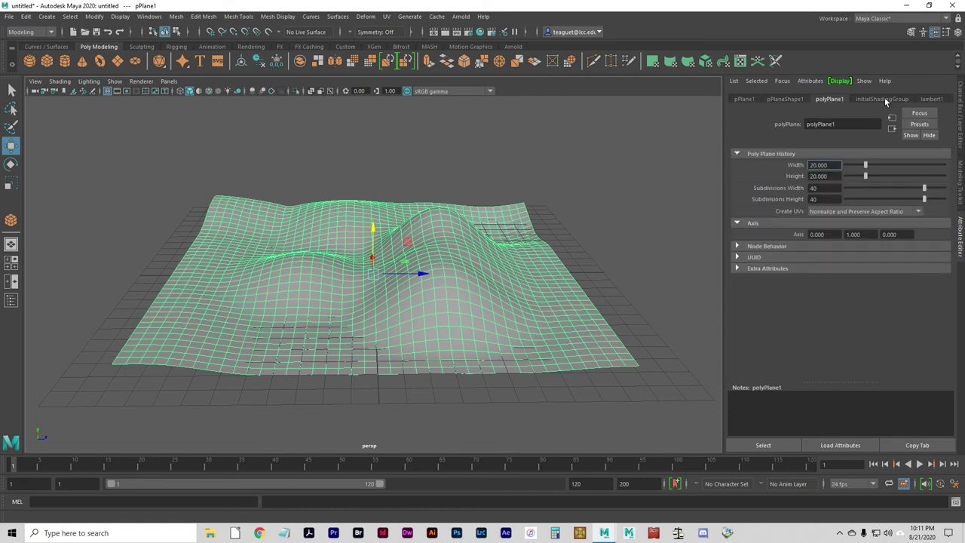
left_click(883, 101)
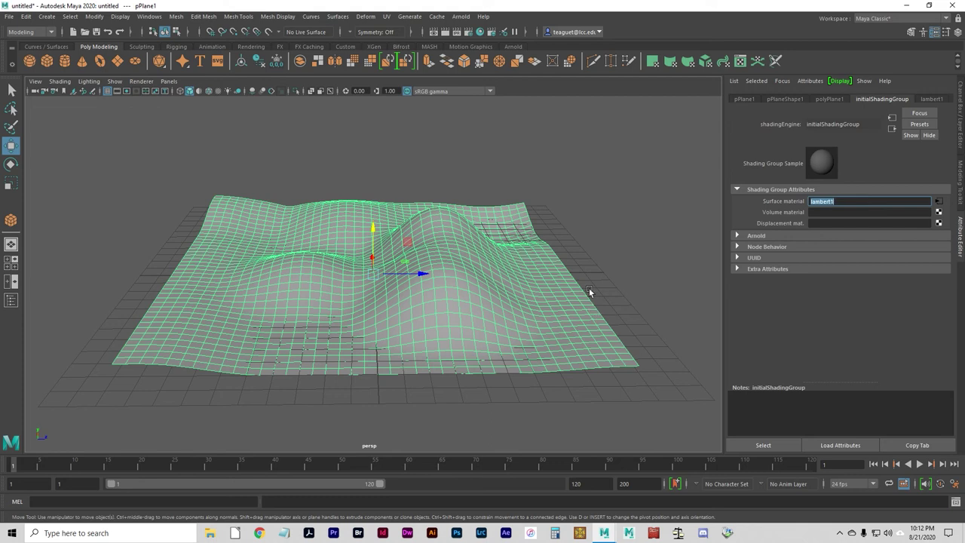
- Show the Outliner beside the viewport to list the scene's objects
left_click(160, 21)
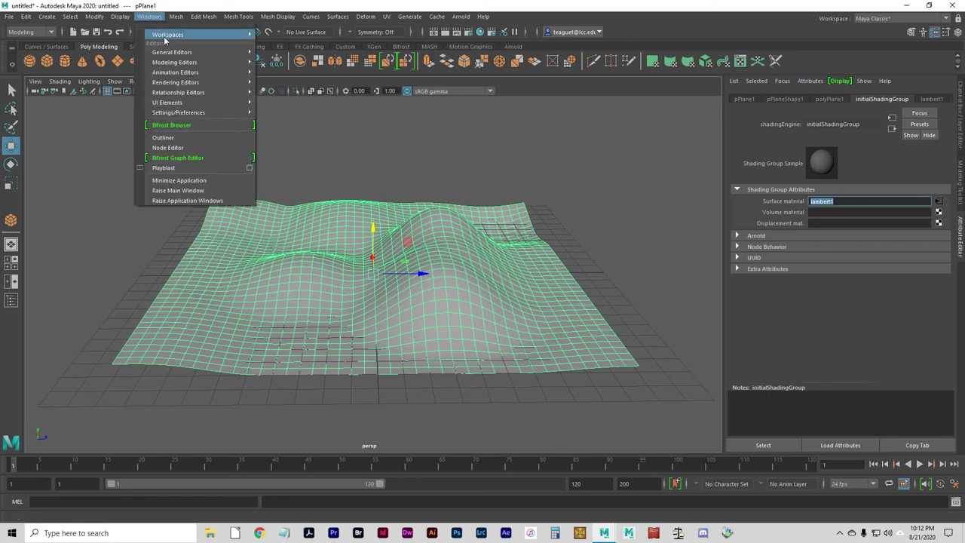
mouse_move(172, 82)
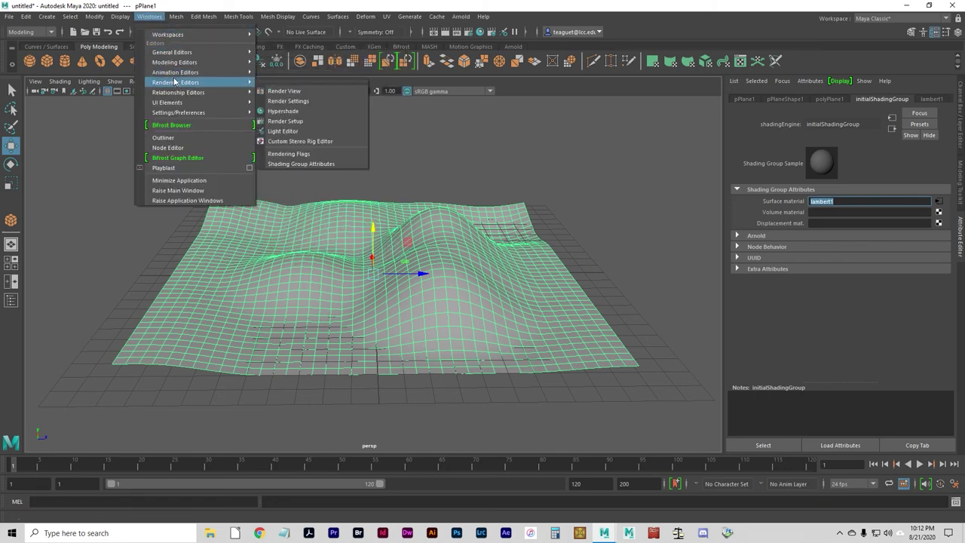
left_click(209, 138)
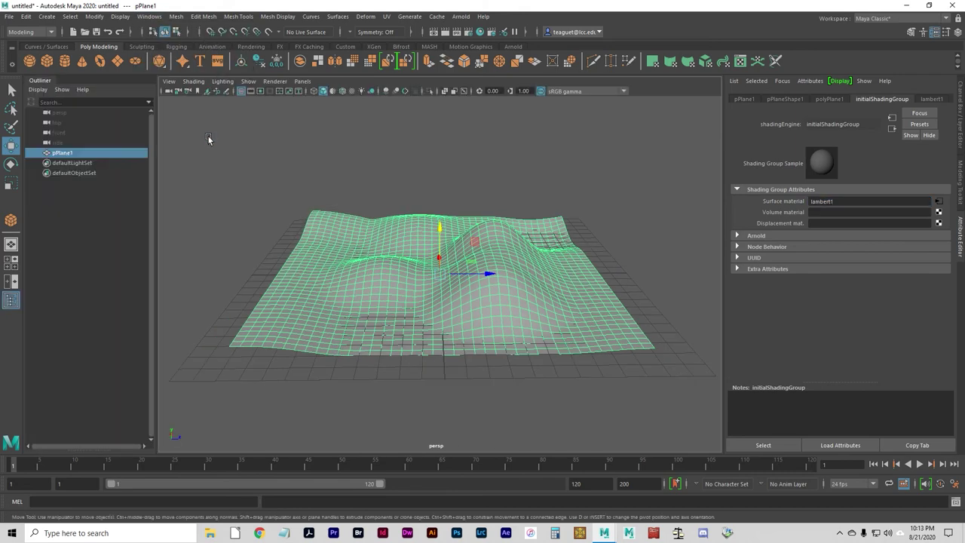
- View the plane's transform and shape nodes in the Node Editor, and close that editor
left_click(157, 17)
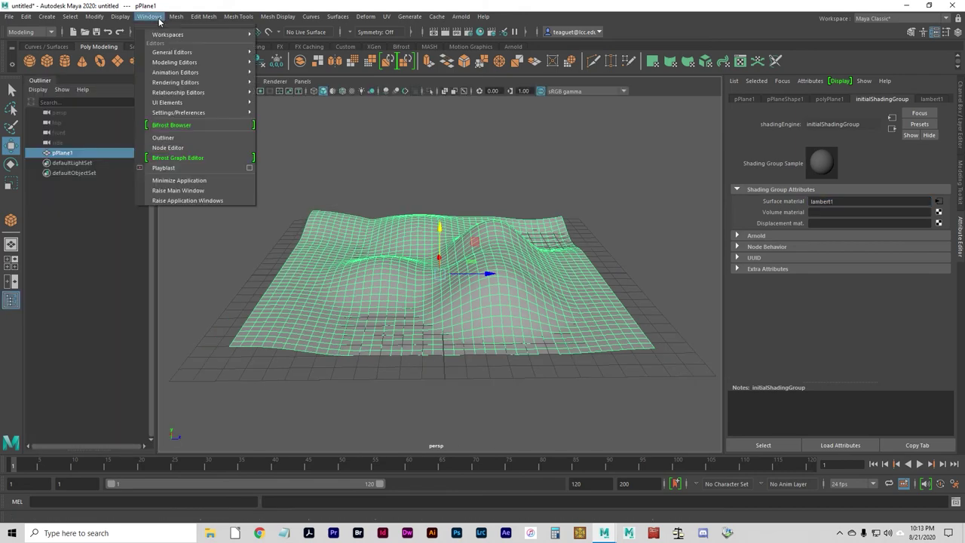
left_click(172, 149)
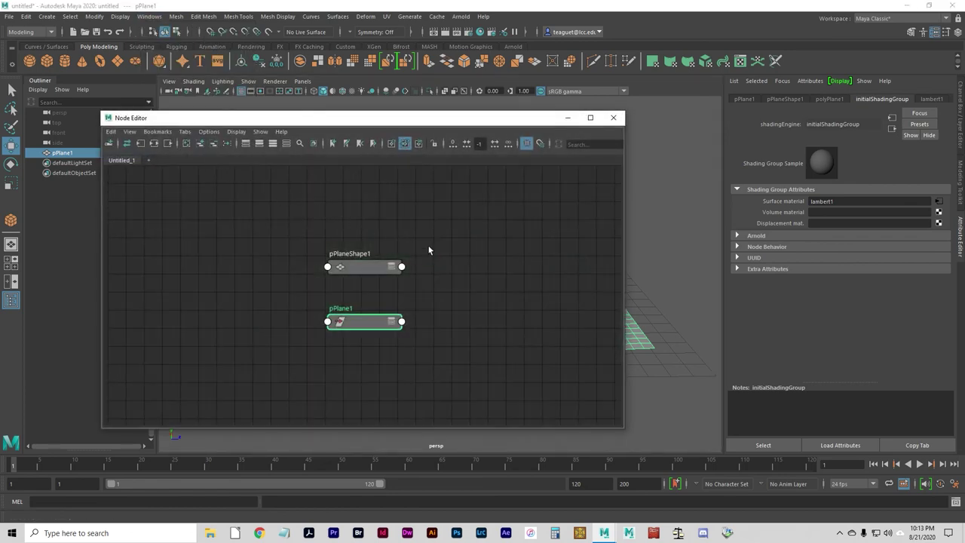
left_click_drag(290, 118, 249, 94)
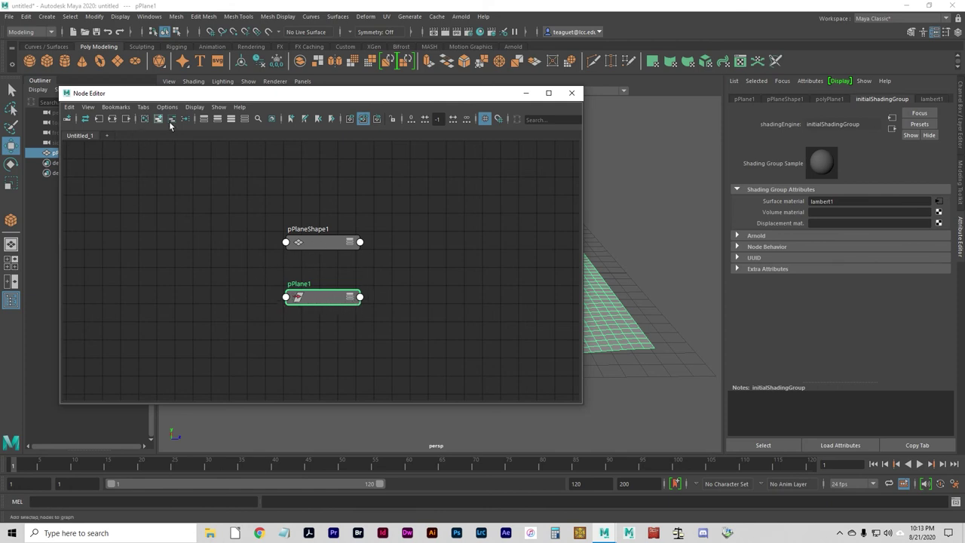
left_click(566, 98)
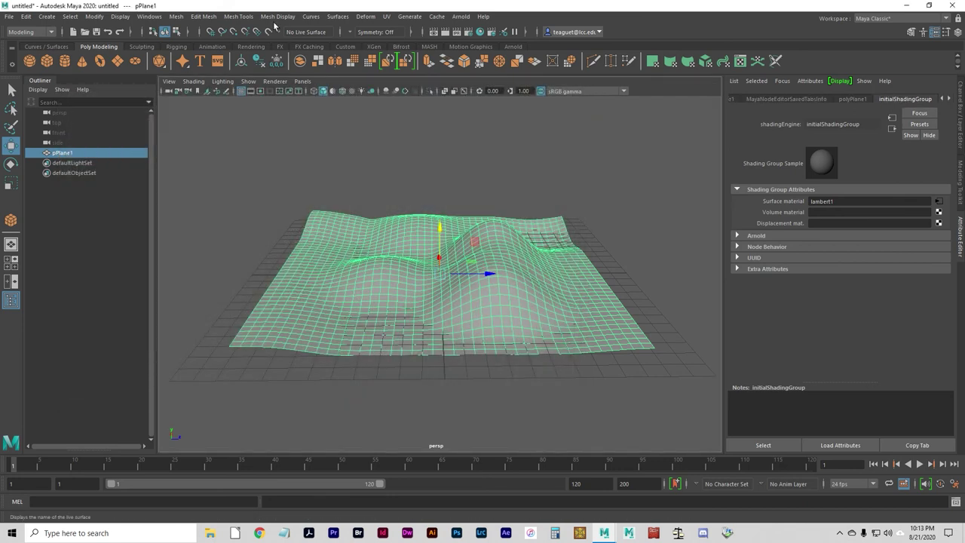
- Look through the general and relationship editors, view pPlane1's output attributes in the Connection Editor, and close it
left_click(148, 16)
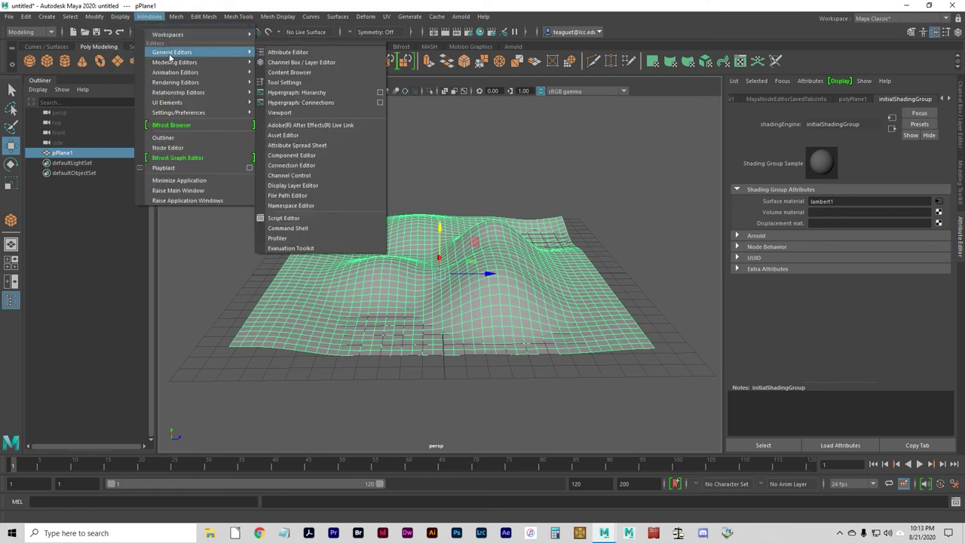
mouse_move(182, 84)
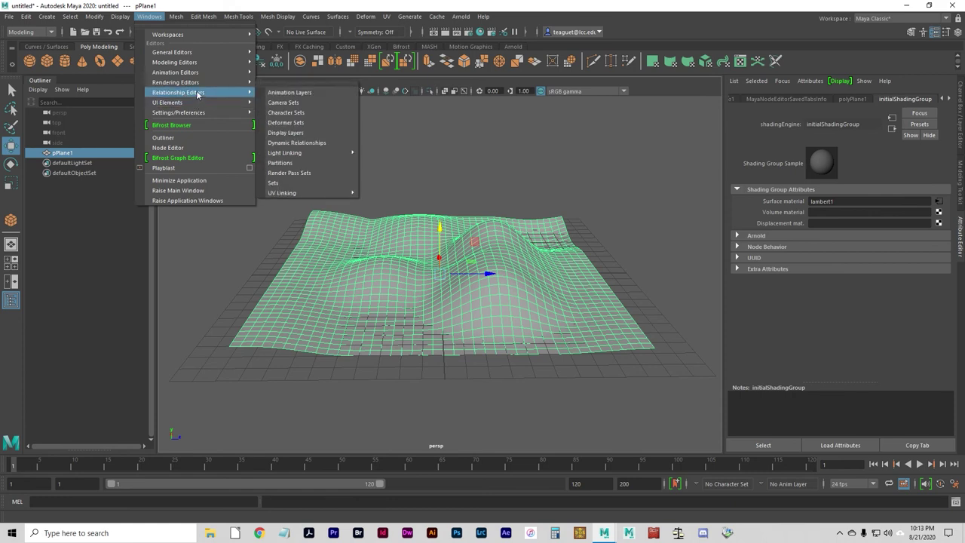
mouse_move(201, 53)
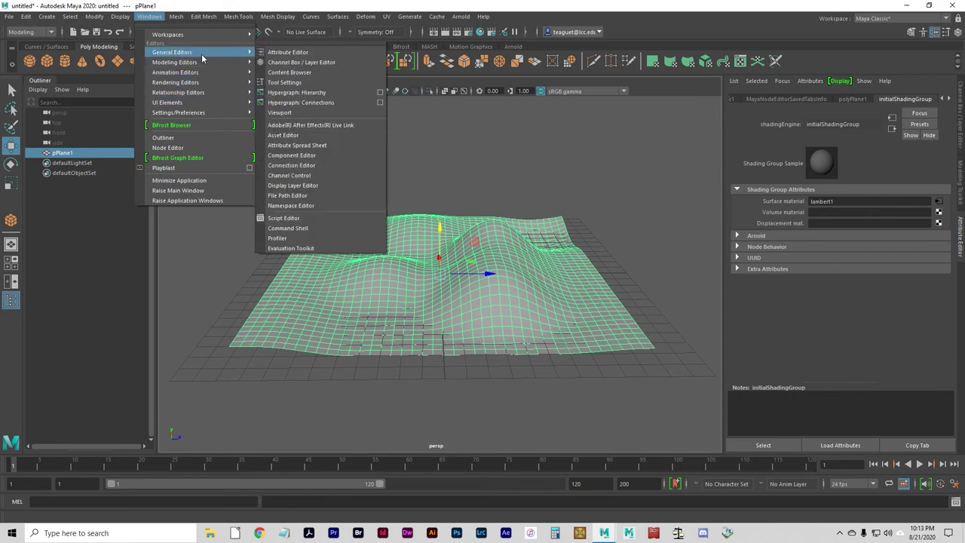
left_click(317, 165)
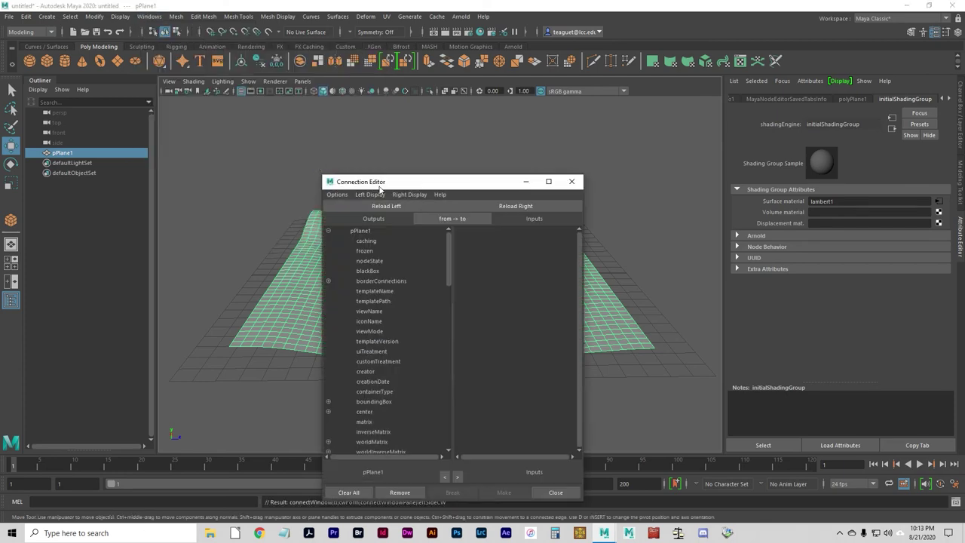
left_click(571, 182)
- Open the plane's Hypergraph connections and examine the attributes of its polyPlane1, pPlaneShape1 and initialShadingGroup nodes
left_click(149, 16)
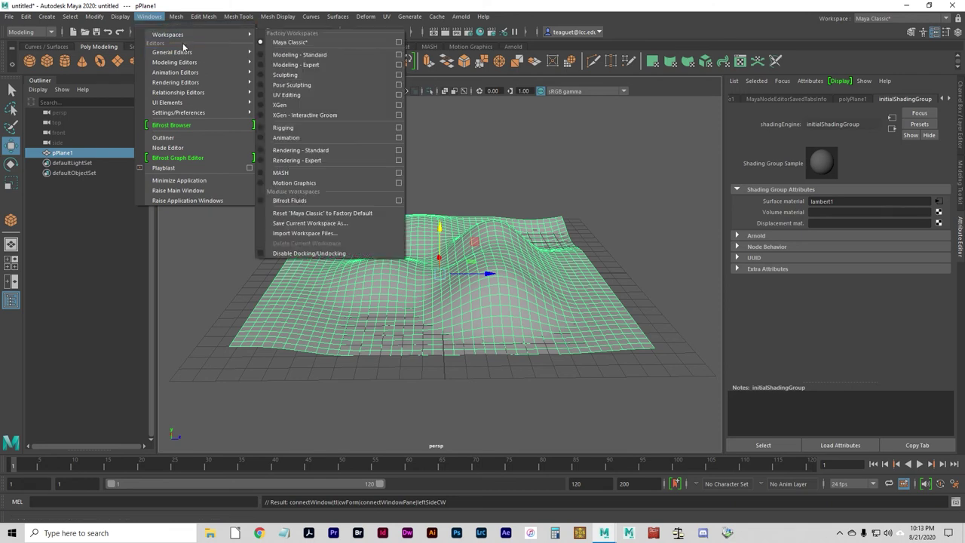
left_click(310, 101)
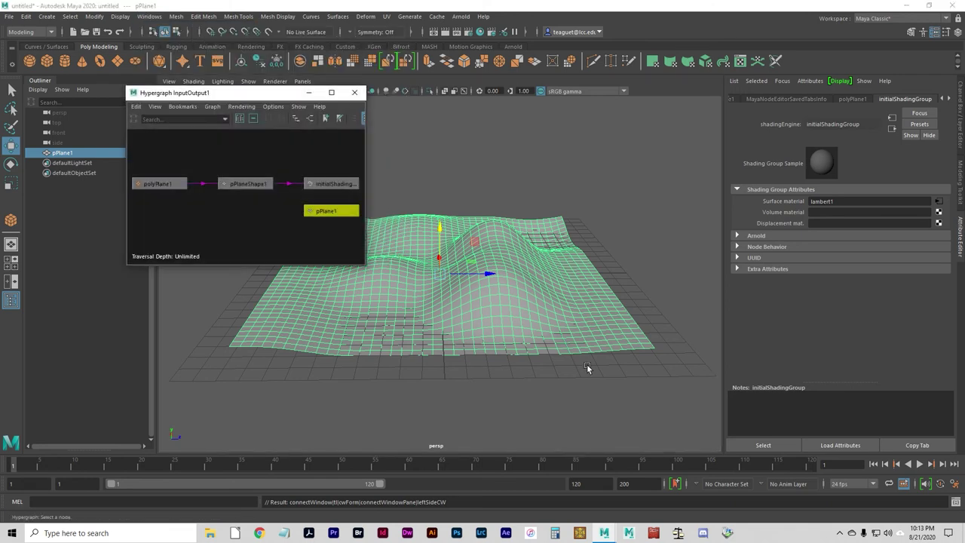
left_click(361, 261)
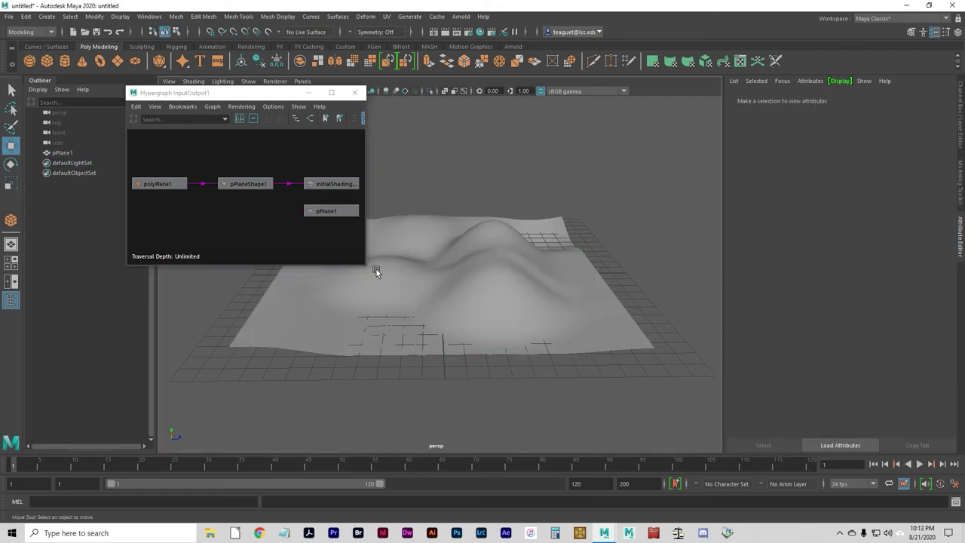
left_click(376, 267)
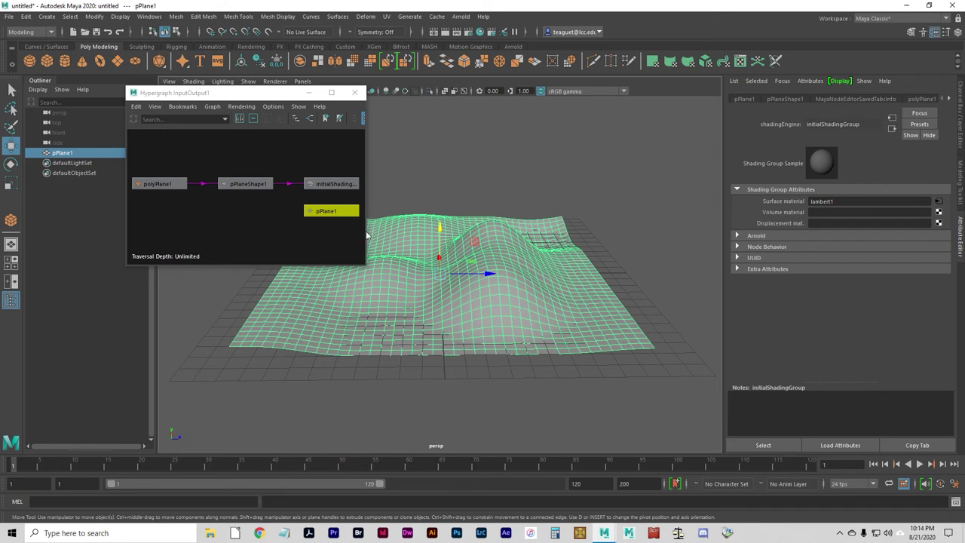
left_click(328, 213)
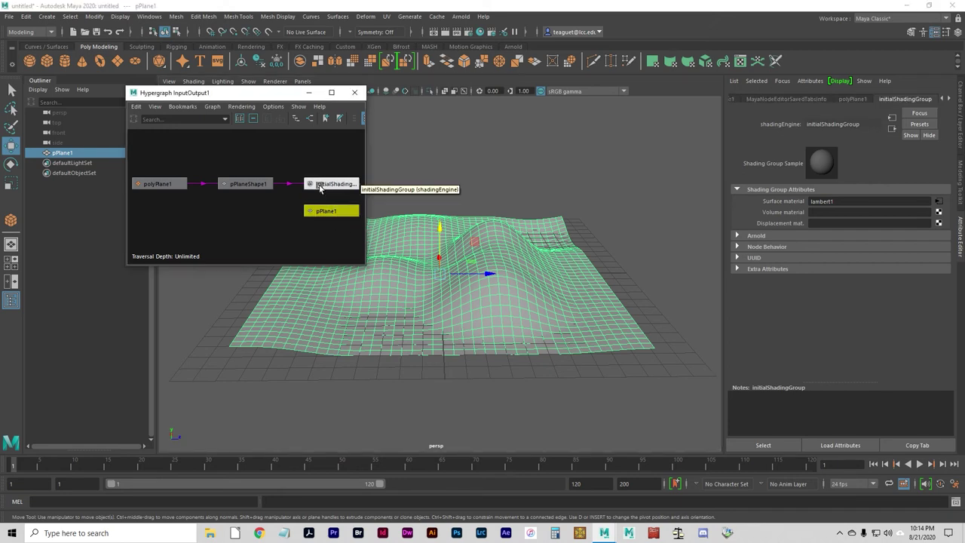
left_click(157, 184)
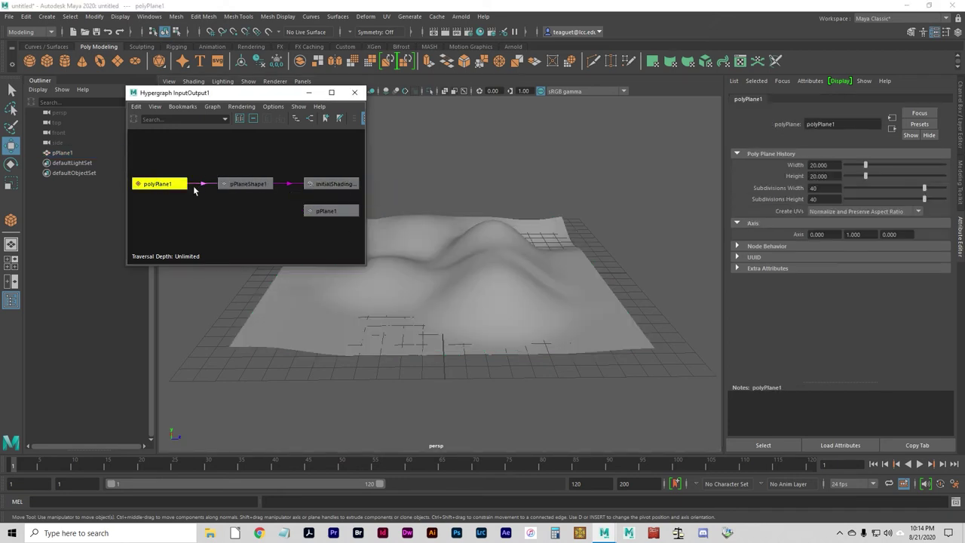
left_click(240, 184)
left_click(314, 185)
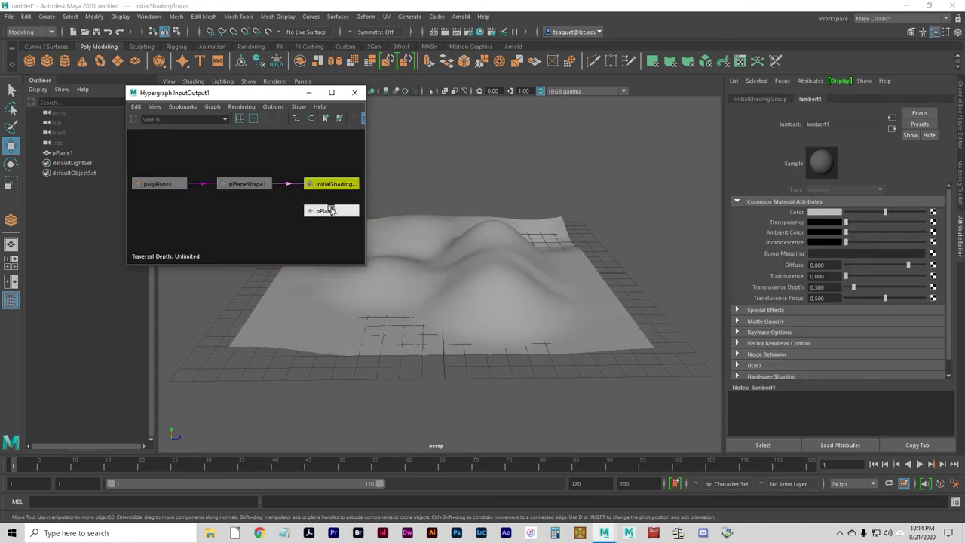
- Trace the links from polyPlane1 through pPlaneShape1 to the shading group, reselect pPlane1, and close the Hypergraph
mouse_move(244, 186)
left_mouse_down()
mouse_move(233, 169)
mouse_move(239, 199)
mouse_move(238, 184)
left_mouse_up()
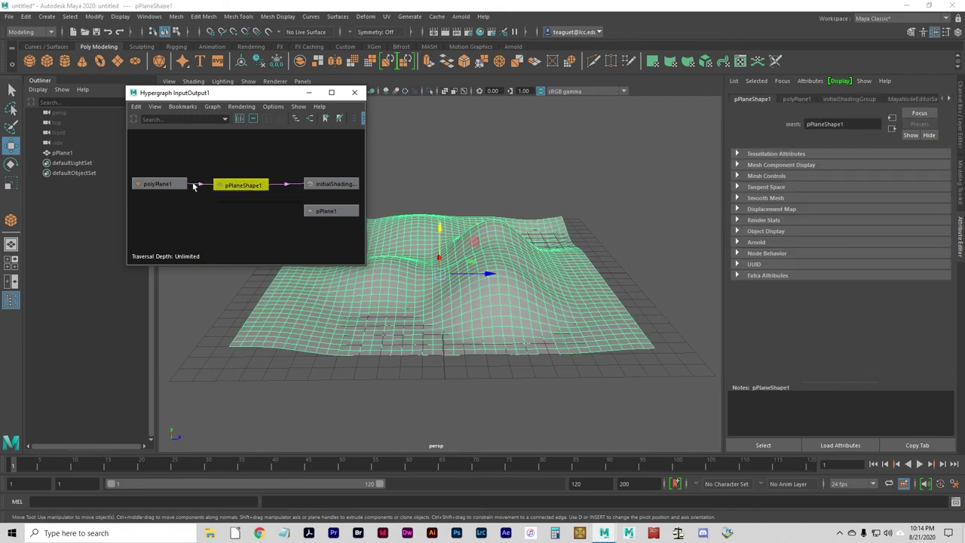
left_click(154, 184)
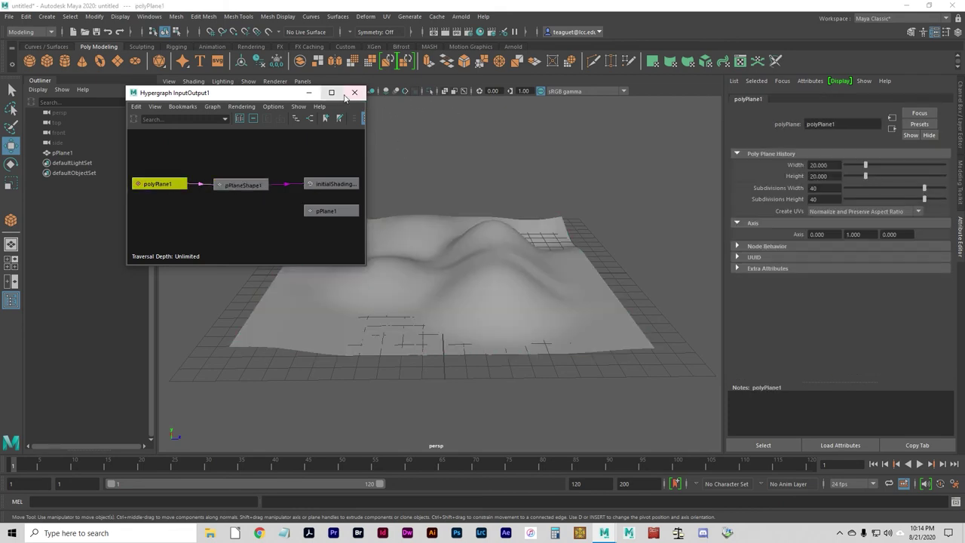
mouse_move(251, 190)
left_mouse_down()
mouse_move(256, 179)
mouse_move(250, 183)
left_mouse_up()
mouse_move(278, 183)
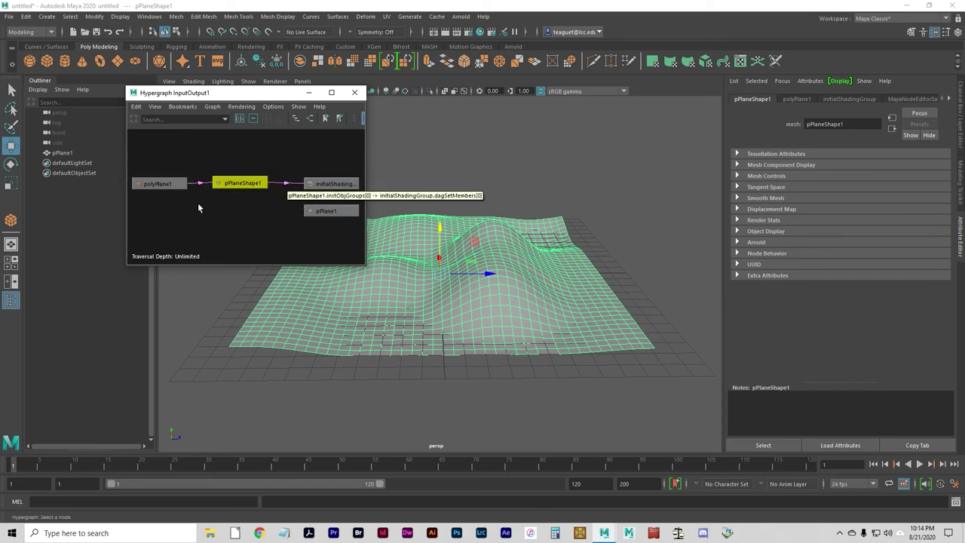
left_click(332, 184)
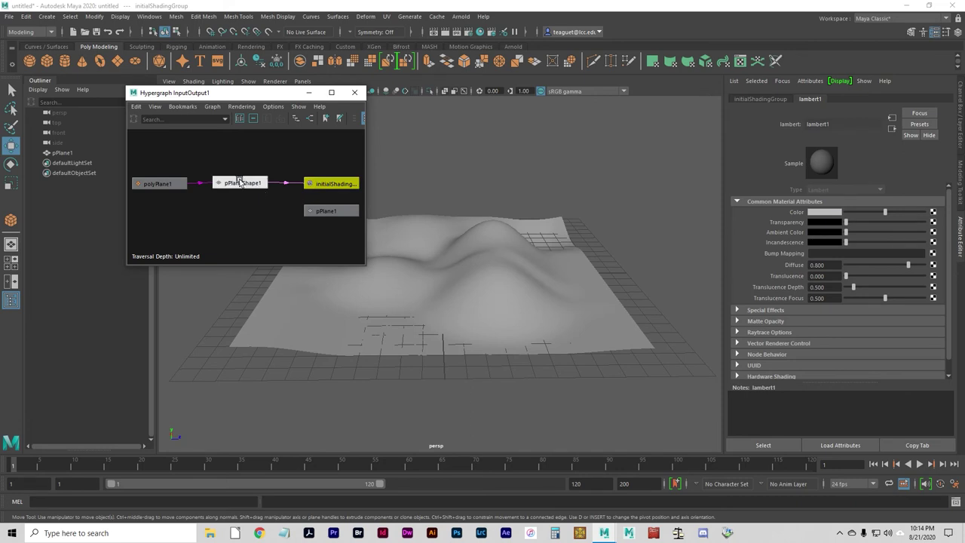
left_click(241, 183)
left_click(326, 211)
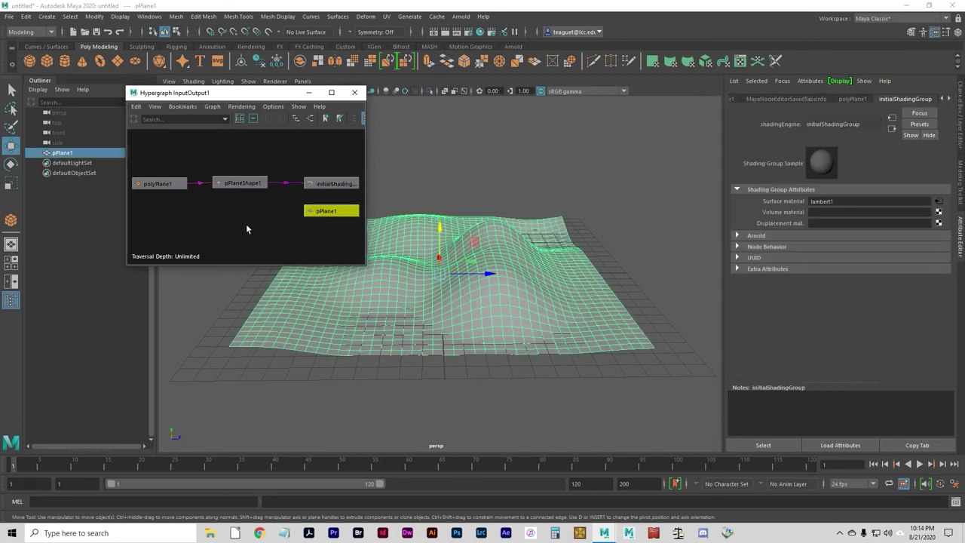
left_click(279, 205)
left_click(332, 211)
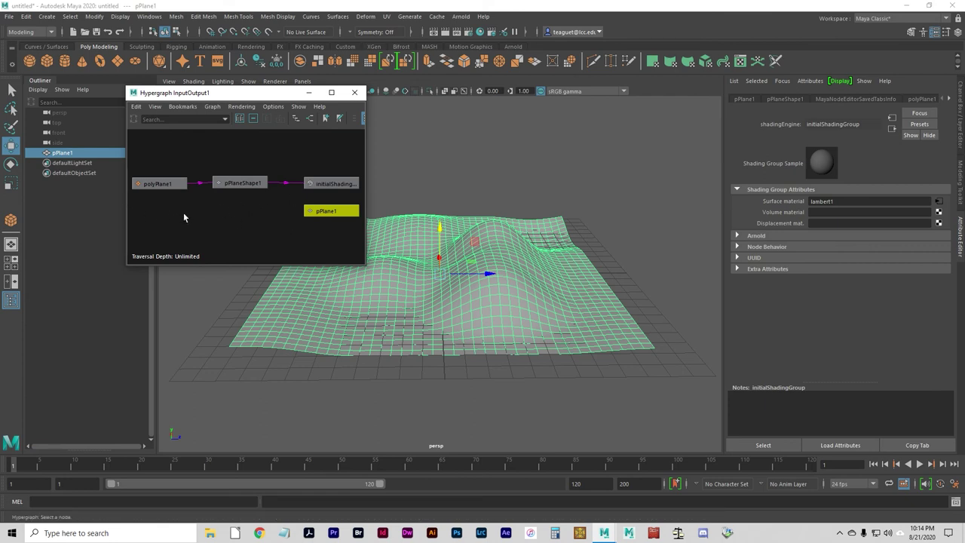
left_click(356, 93)
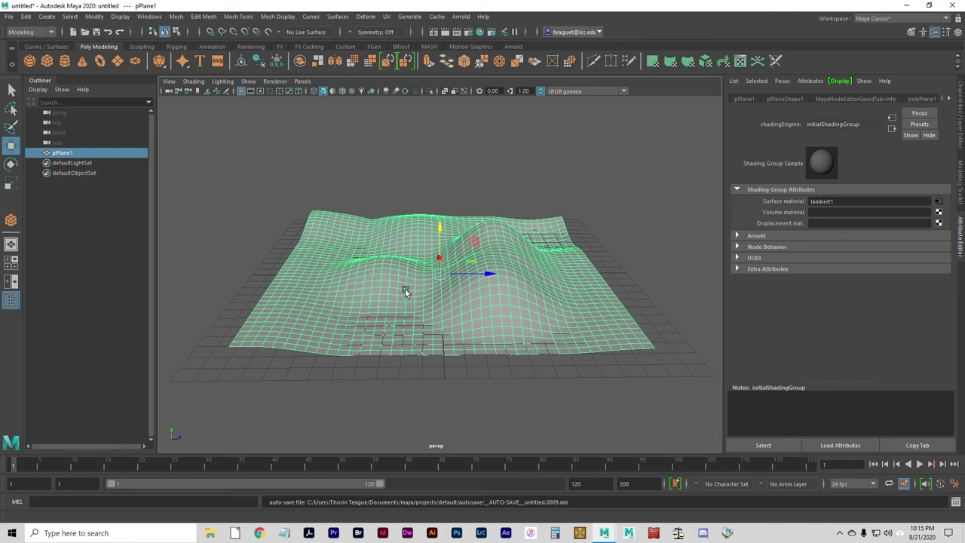
- Browse the surface and volumetric material types for the terrain plane, and assign it a new Phong material
right_click(369, 259)
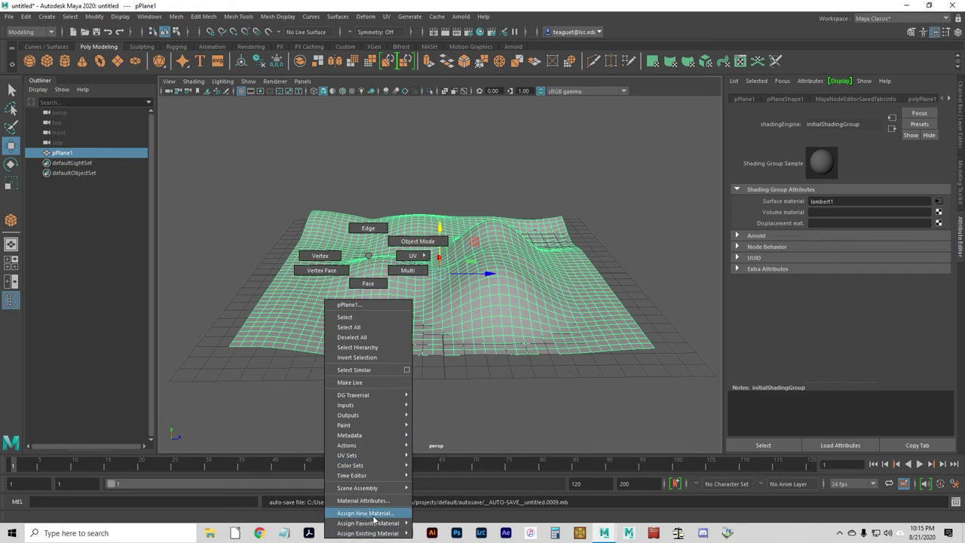
left_click(373, 516)
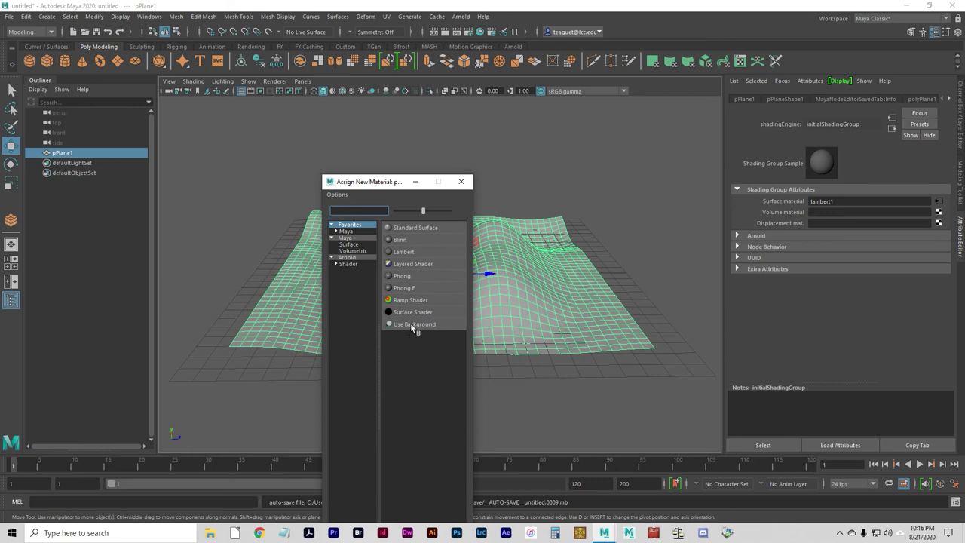
left_click(359, 244)
left_click(359, 251)
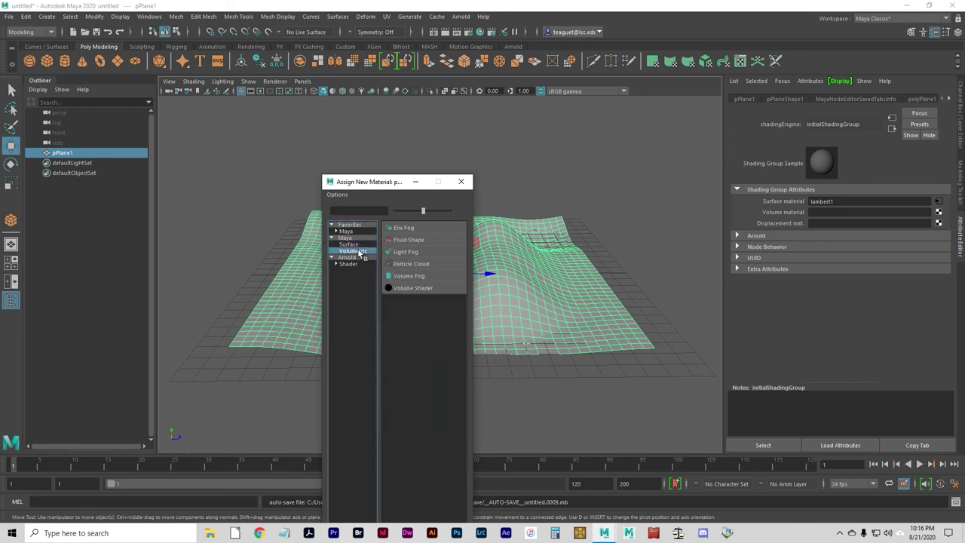
left_click(360, 245, "ctrl")
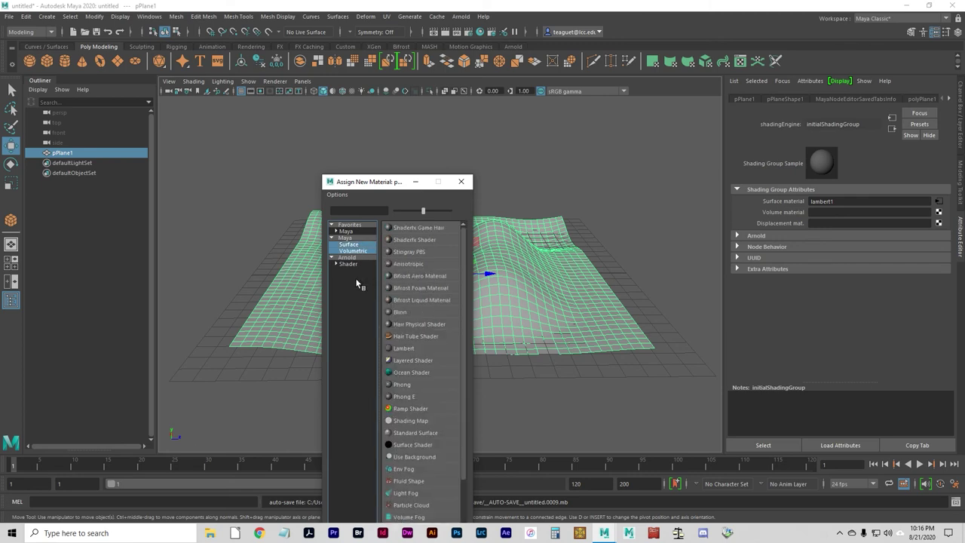
left_click(352, 224)
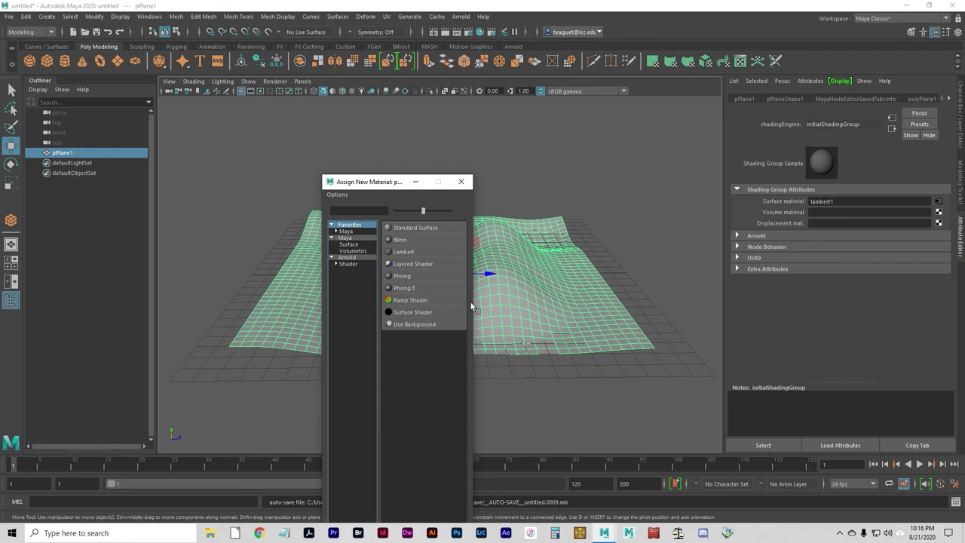
left_click(404, 277)
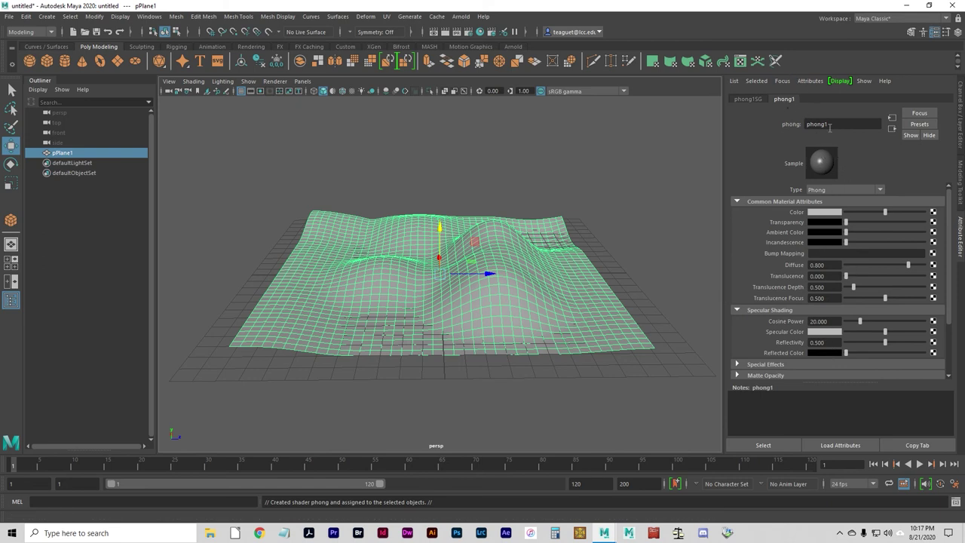
- Rename the plane's new Phong material as snow
left_click(832, 125)
double_click(832, 125)
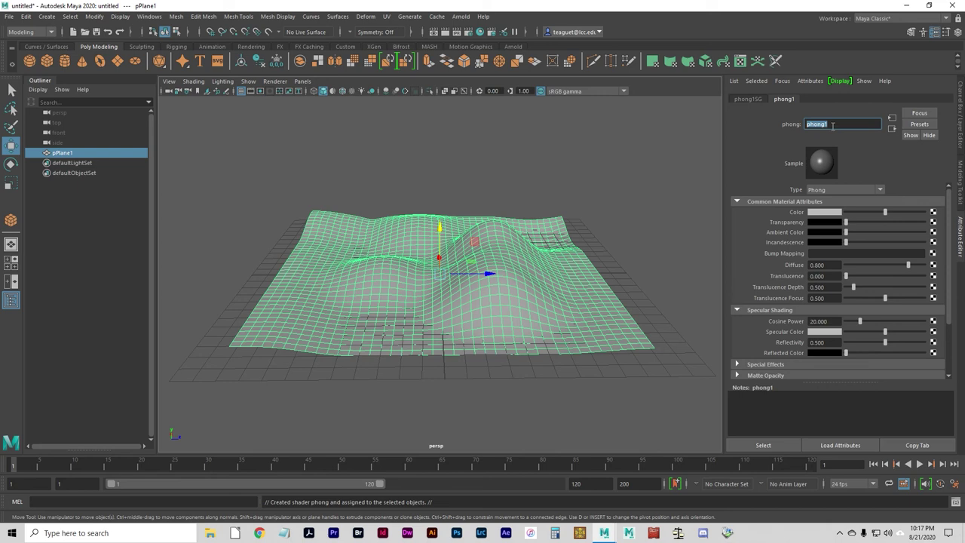
left_click(835, 123)
double_click(833, 124)
type("snow")
key("Return")
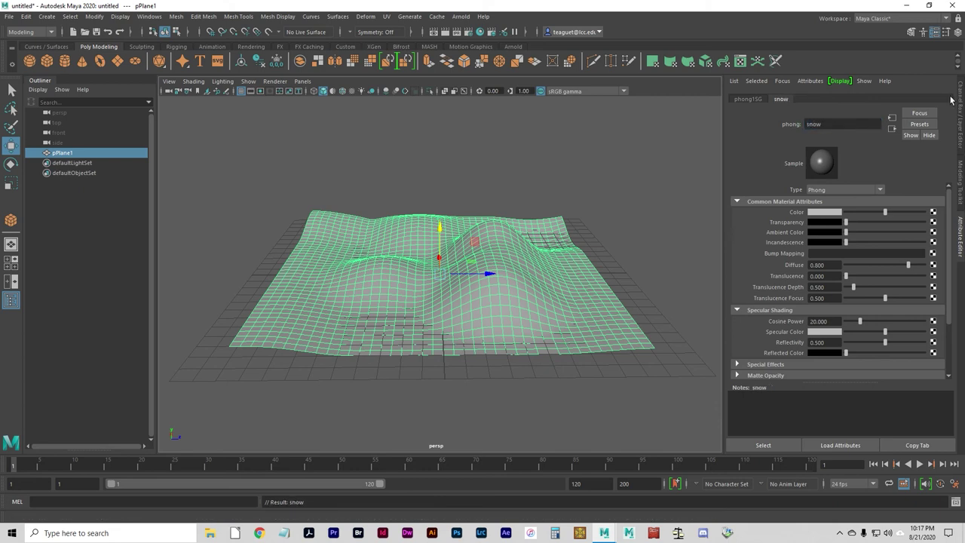
left_click(839, 124)
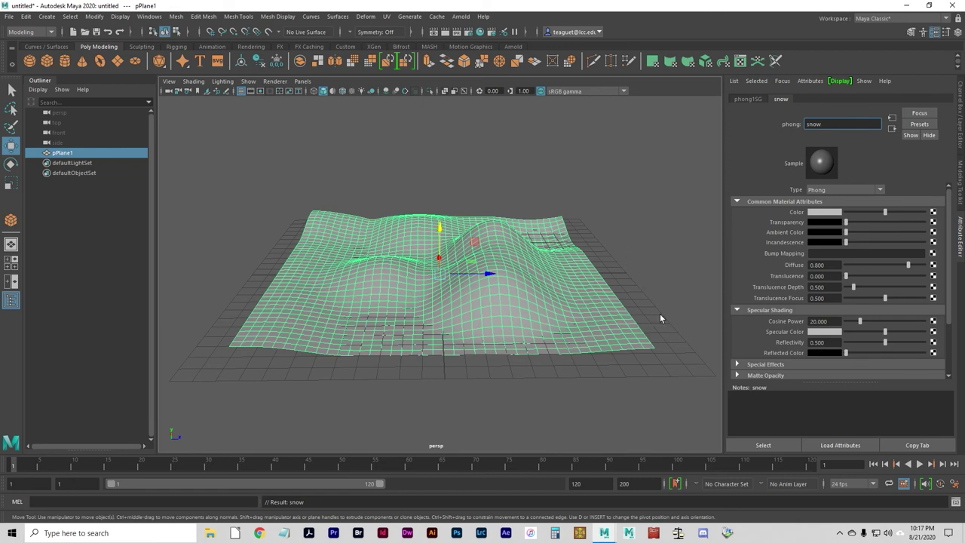
double_click(826, 121)
left_click(831, 123)
double_click(844, 124)
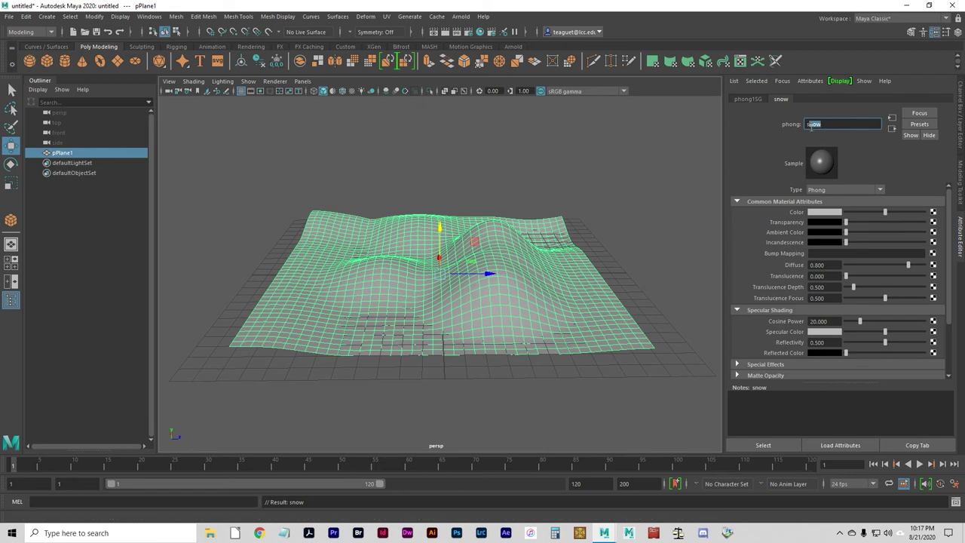
left_click(841, 124)
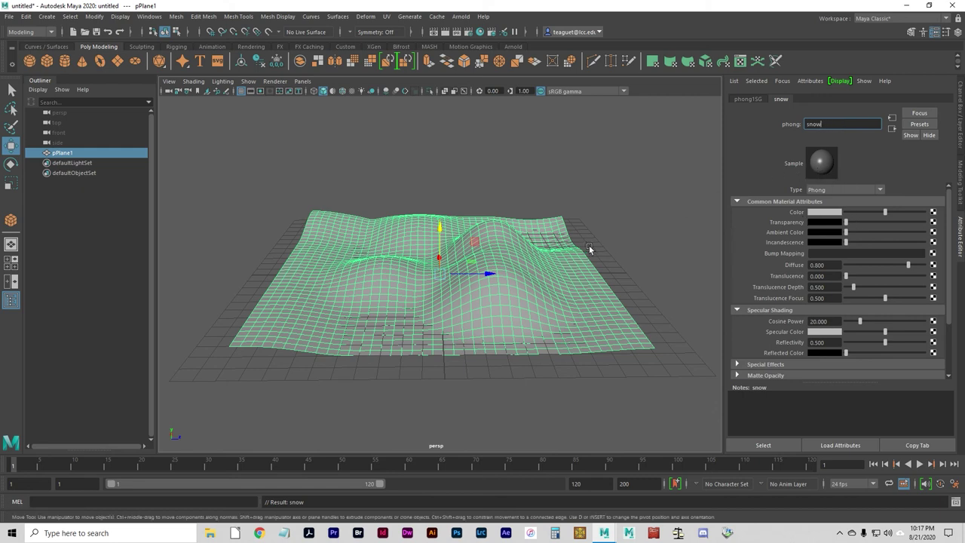
left_click_drag(829, 125, 809, 120)
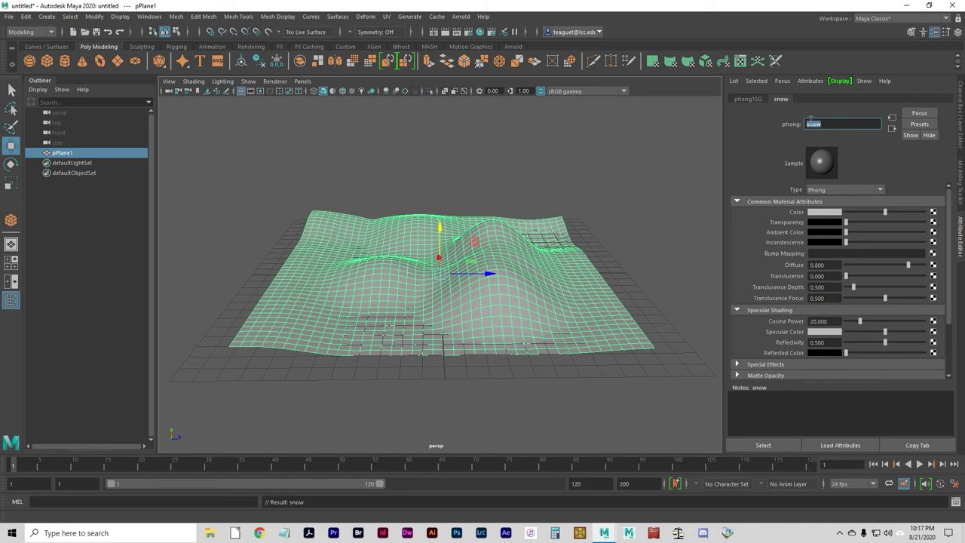
left_click(832, 121)
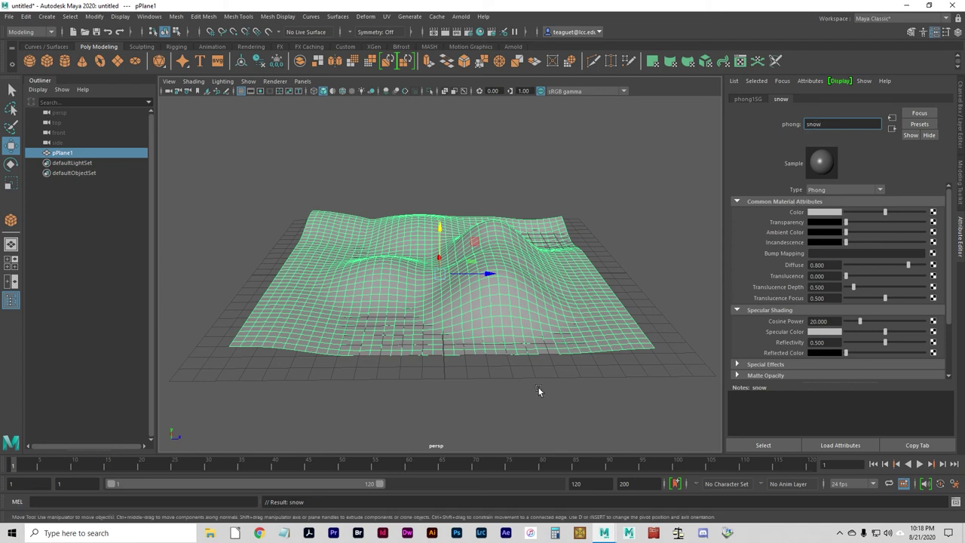
left_click(825, 123)
- Try renaming pPlane1 as ground from its scene list entry, display its transform channels, and undo the rename
left_click(63, 154)
double_click(65, 154)
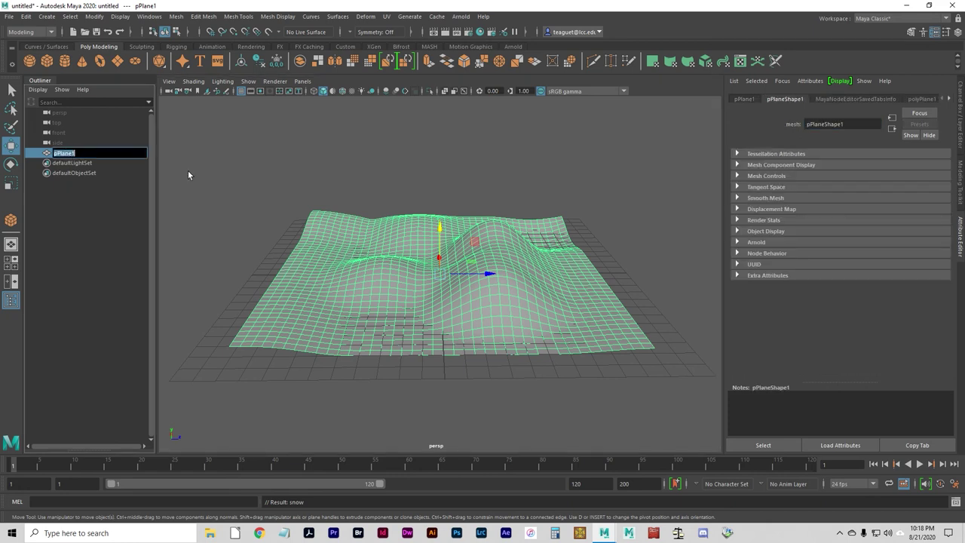
type("ground")
key("Return")
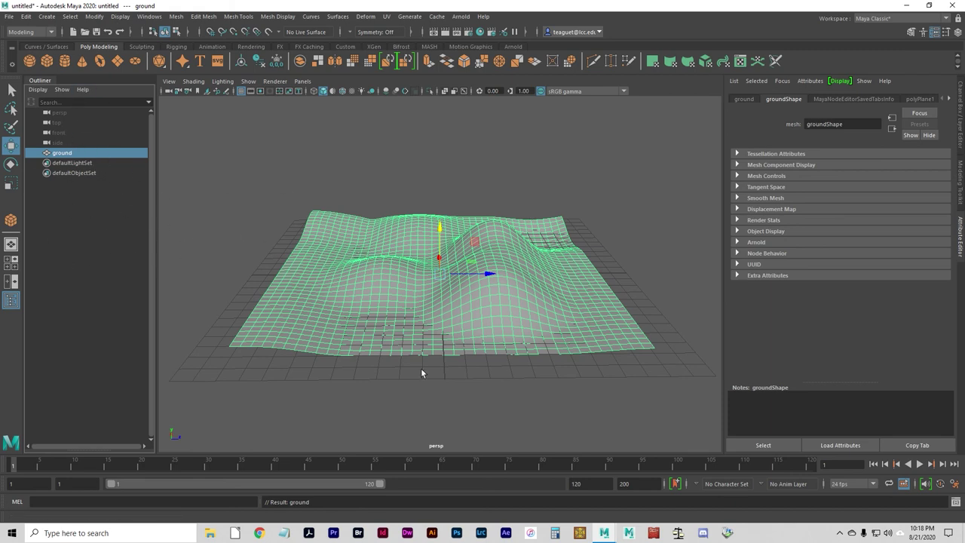
key("ctrl+a")
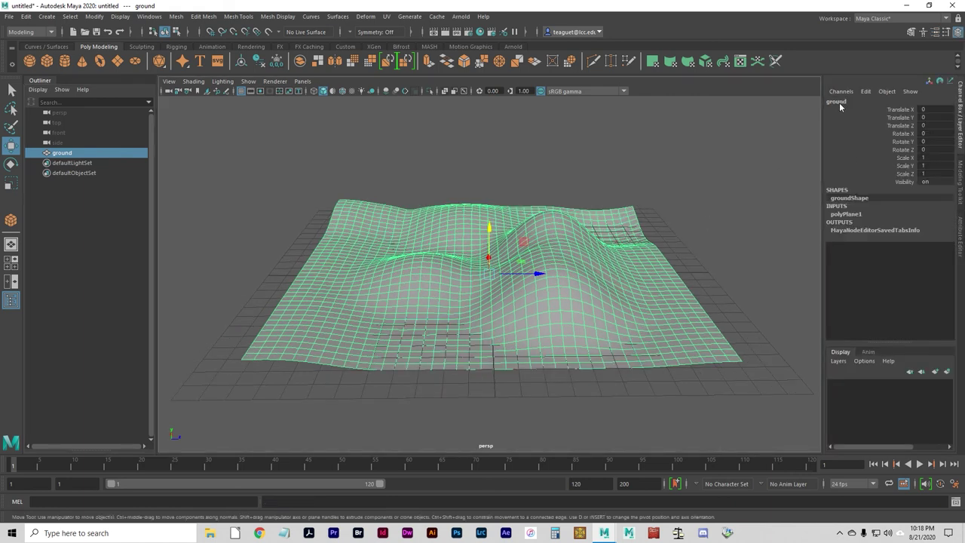
key("ctrl+z")
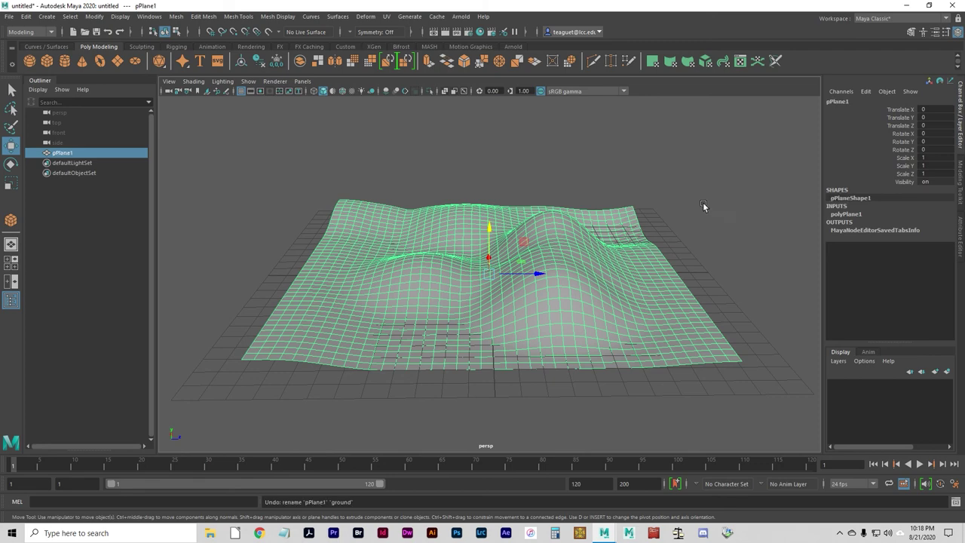
- Reselect the terrain plane and rename it as ground from the name above its transform channels
left_click(698, 238)
left_click(545, 291)
double_click(838, 102)
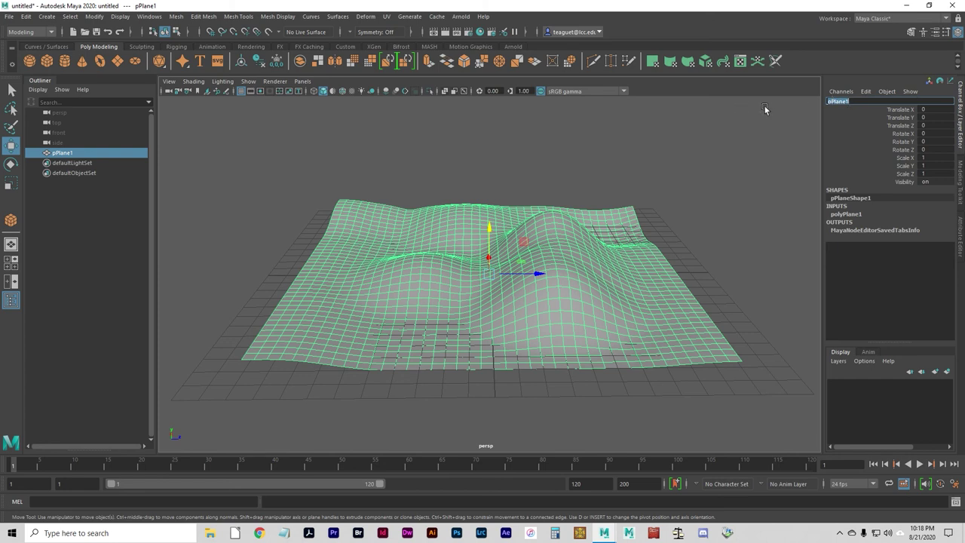
type("ground")
key("Return")
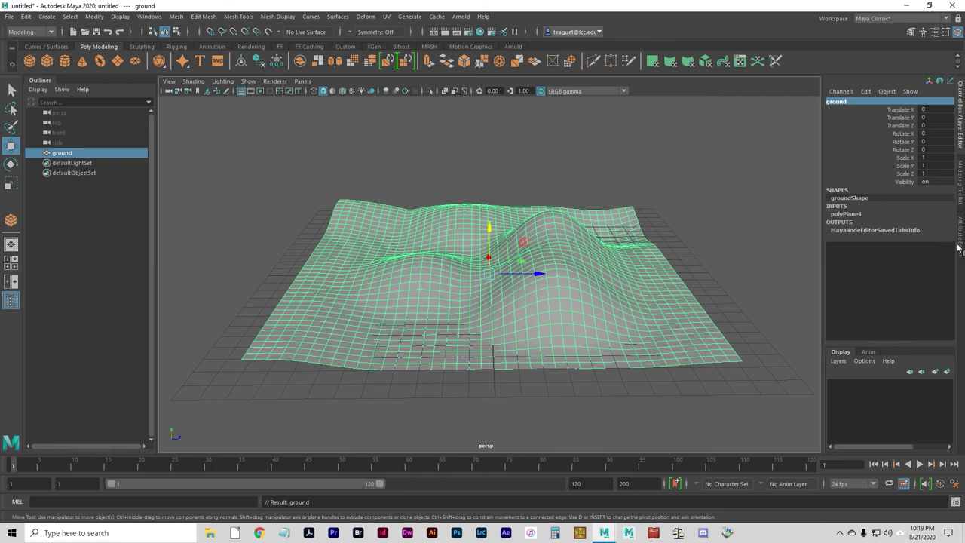
- Set the snow material's color to white in the Hypershade, and close the Hypershade
left_click(139, 16)
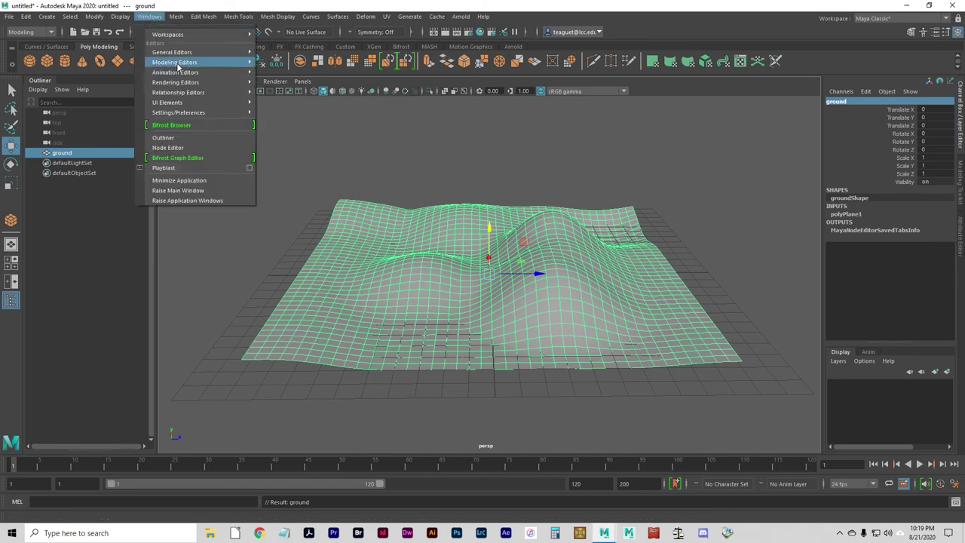
mouse_move(190, 83)
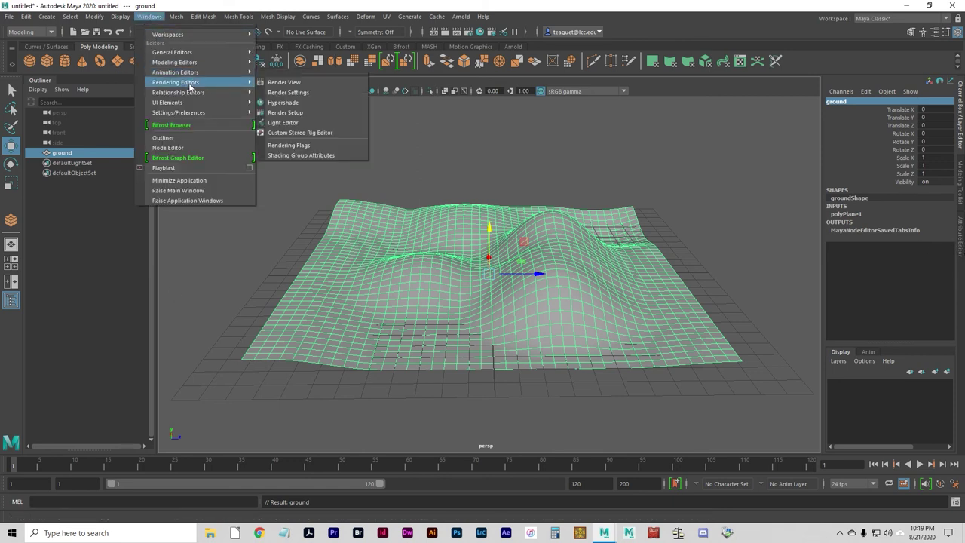
left_click(281, 103)
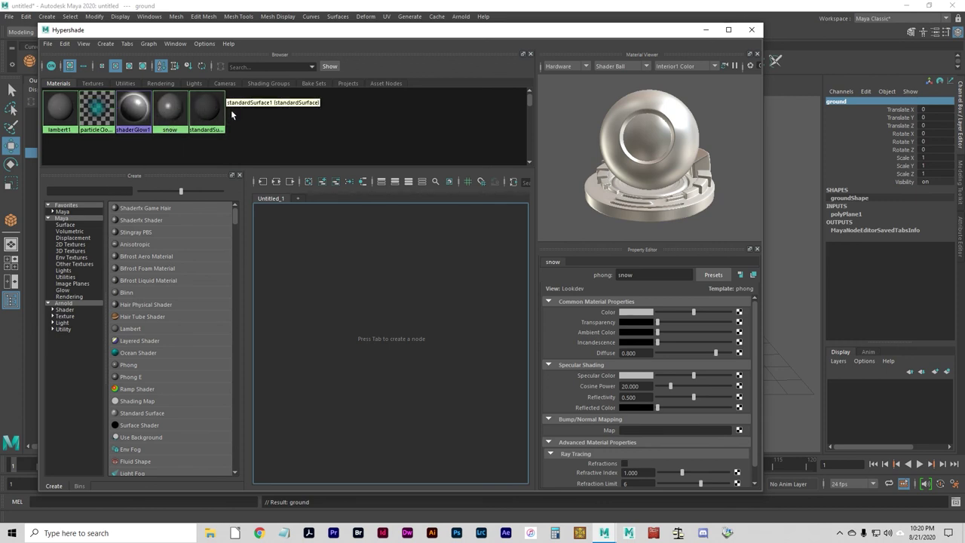
left_click(171, 118)
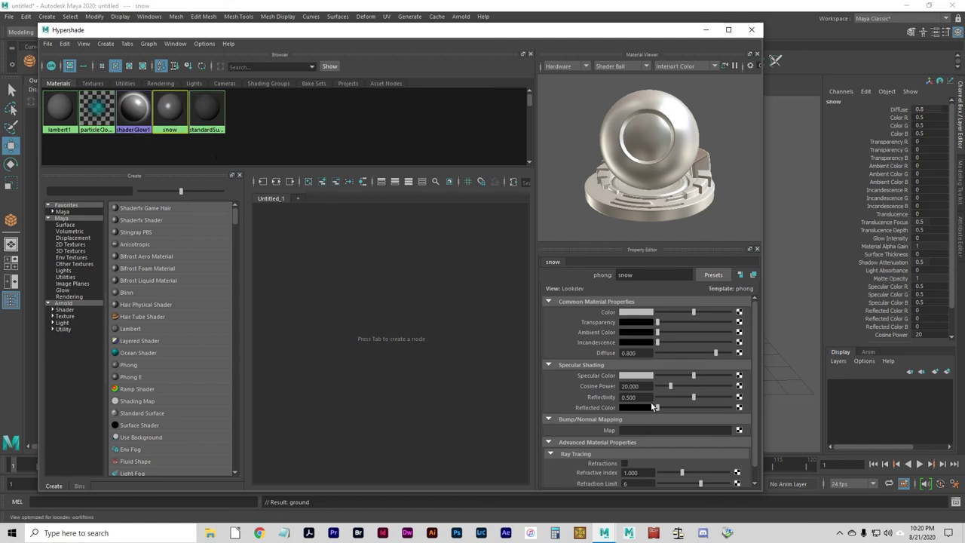
left_click(632, 317)
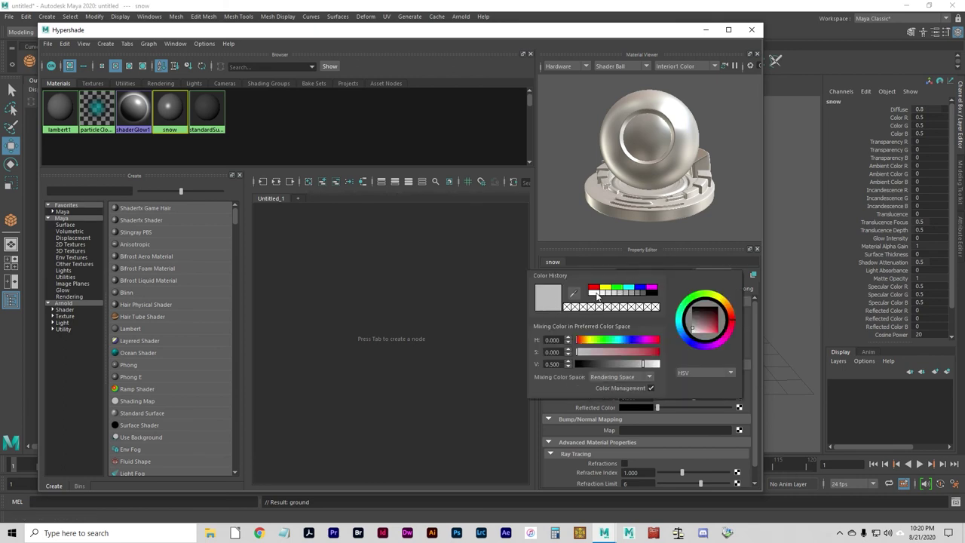
left_click(597, 294)
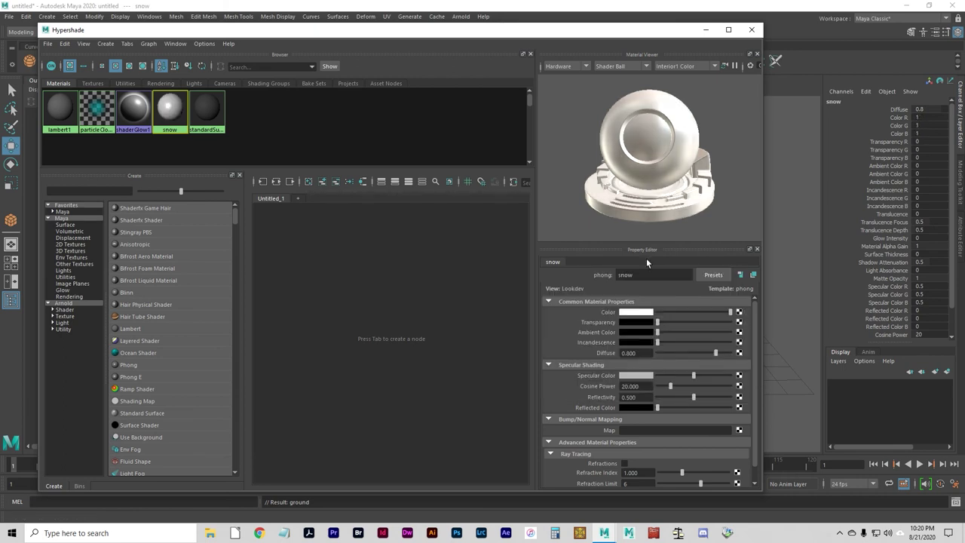
left_click_drag(309, 34, 382, 68)
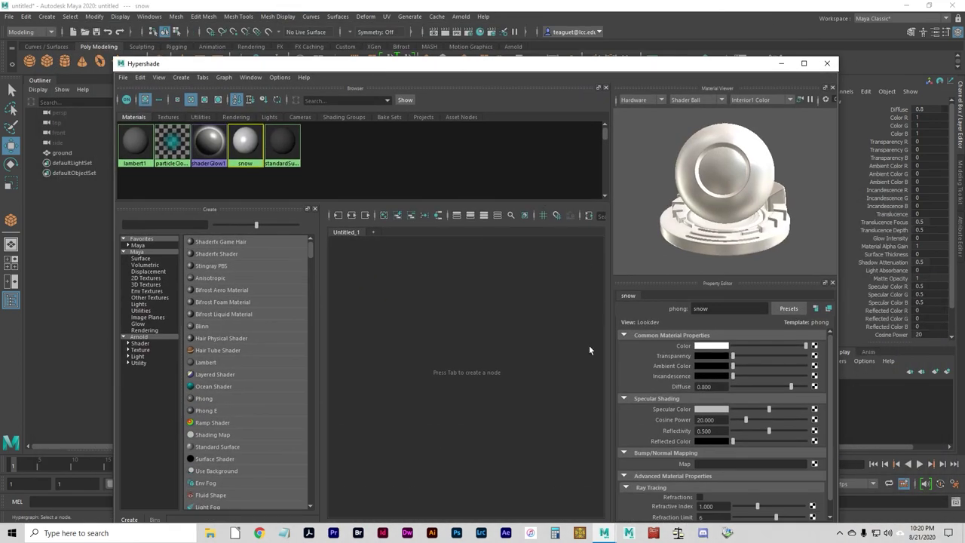
left_click(827, 64)
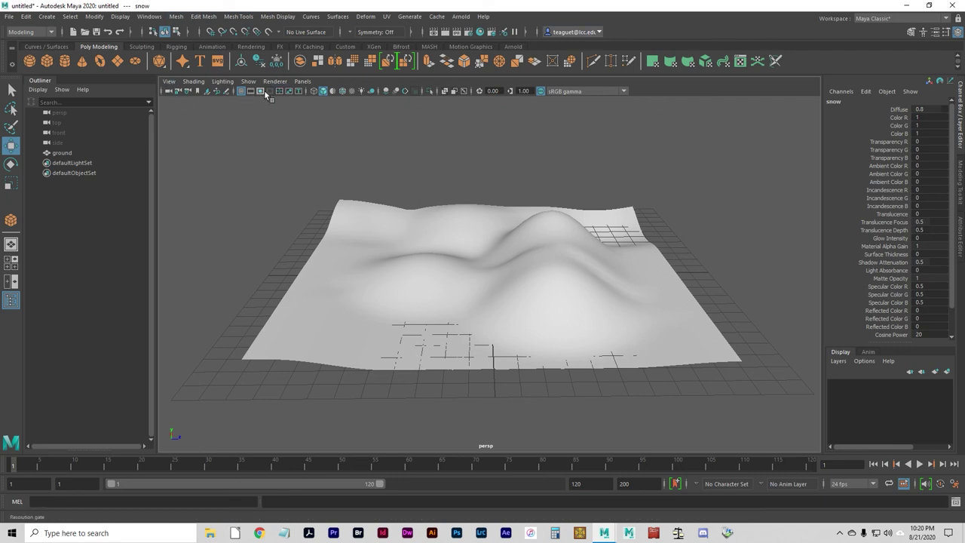
- Create a polygon sphere, move it to about Y 2.1, Z -3.9 over the terrain, and assign it the existing snow material
left_click(28, 61)
left_click_drag(490, 261, 416, 238)
right_click_drag(405, 234, 468, 516)
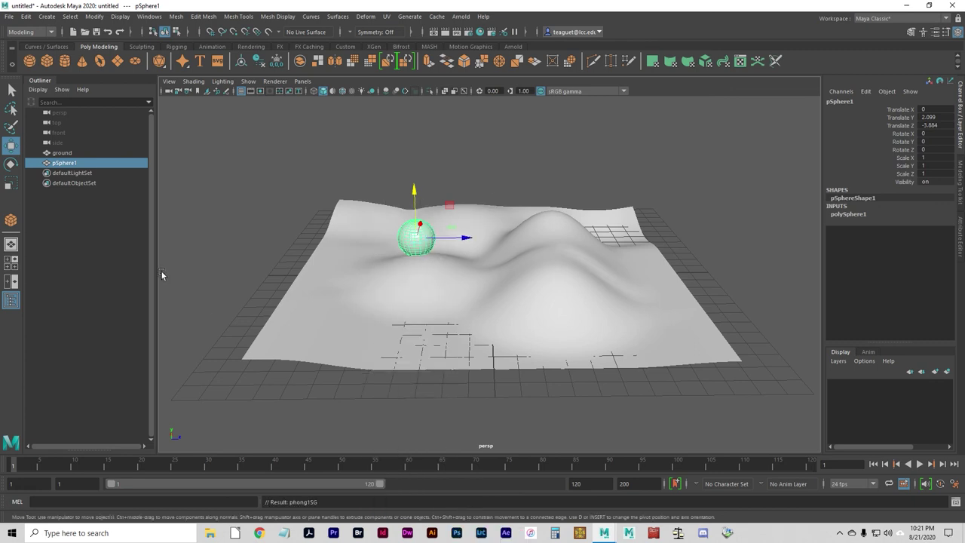
left_click(343, 262)
left_click(435, 253)
- Create a polygon cylinder, scale it to about 0.2, 2.76, 0.2 as a thin pole, and raise it to about Y 3.27
left_click(64, 62)
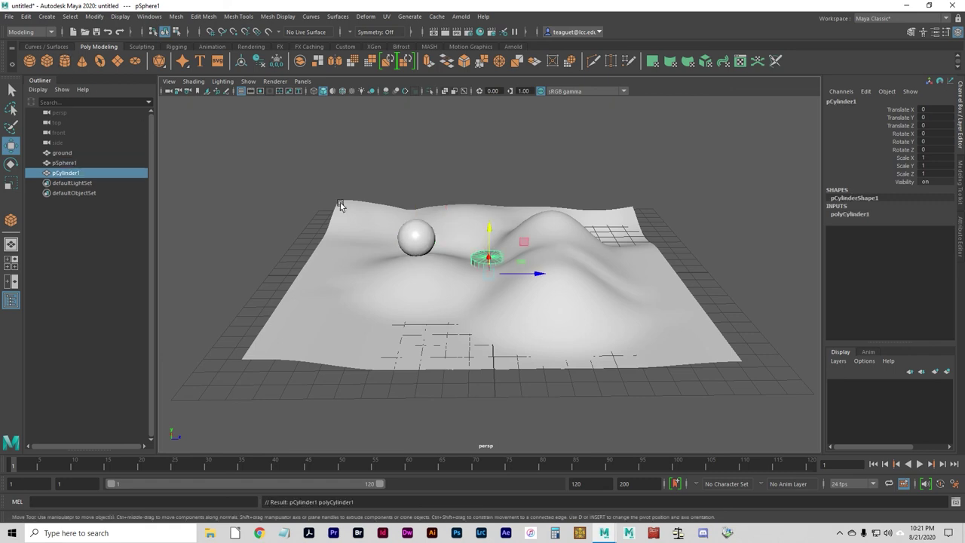
key("r")
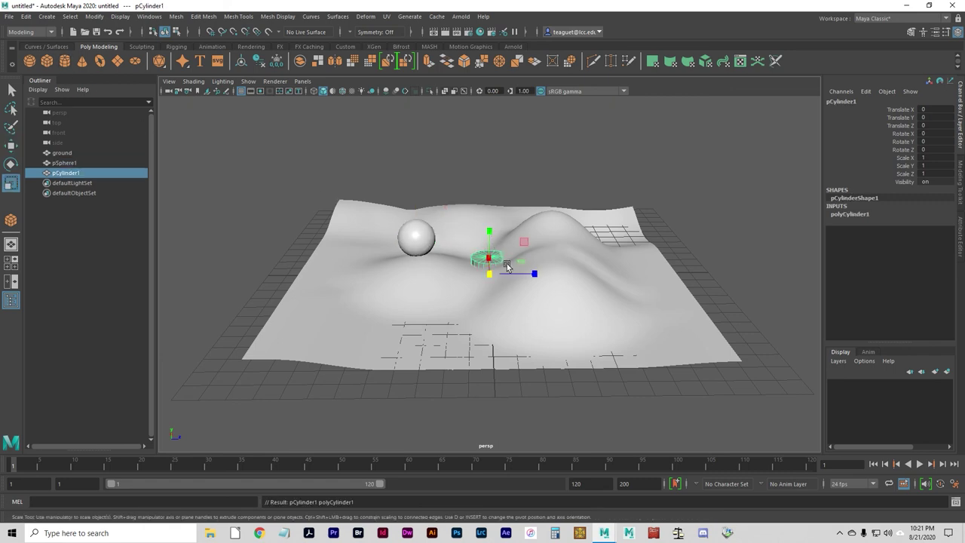
left_click_drag(517, 265, 491, 162)
key("w")
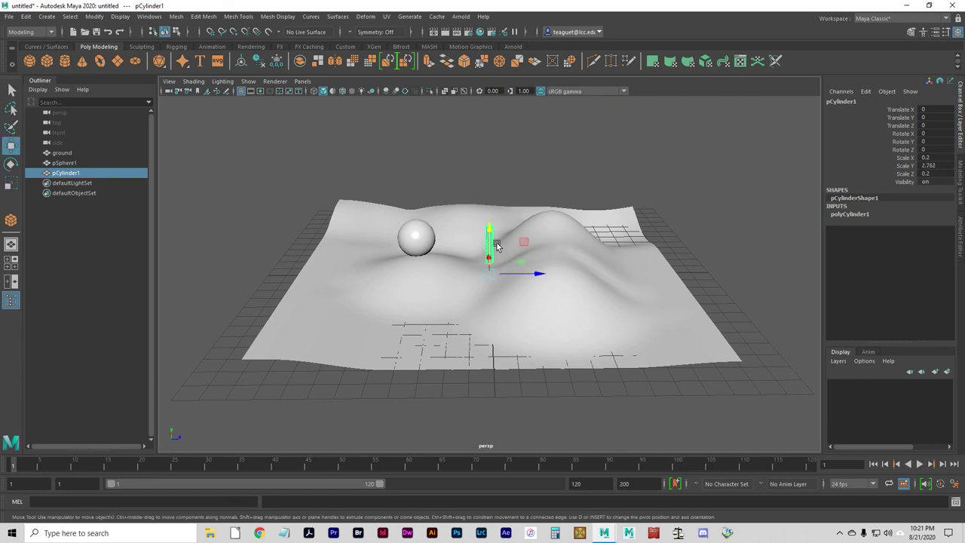
left_click_drag(495, 242, 495, 190)
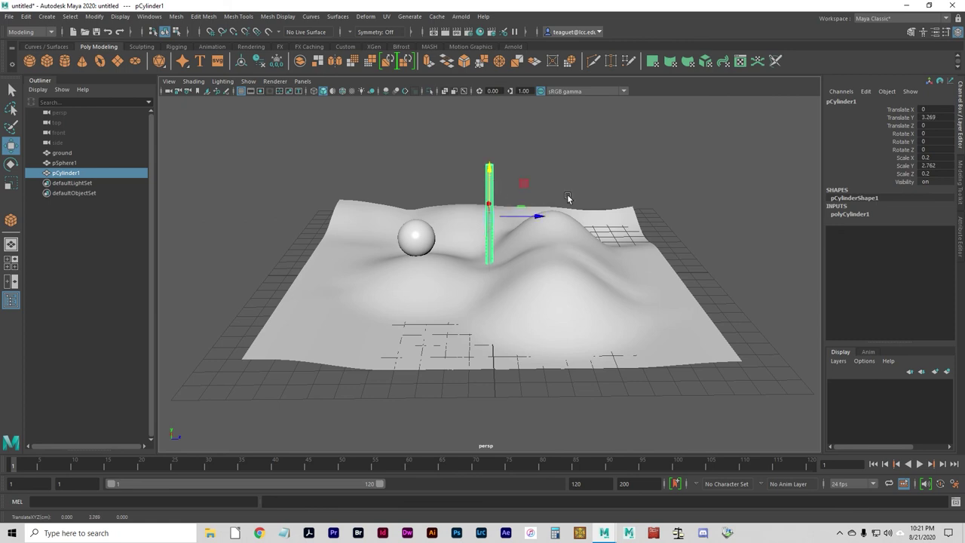
- Assign a new Lambert material to the cylinder and display the material's attributes
right_click(491, 184)
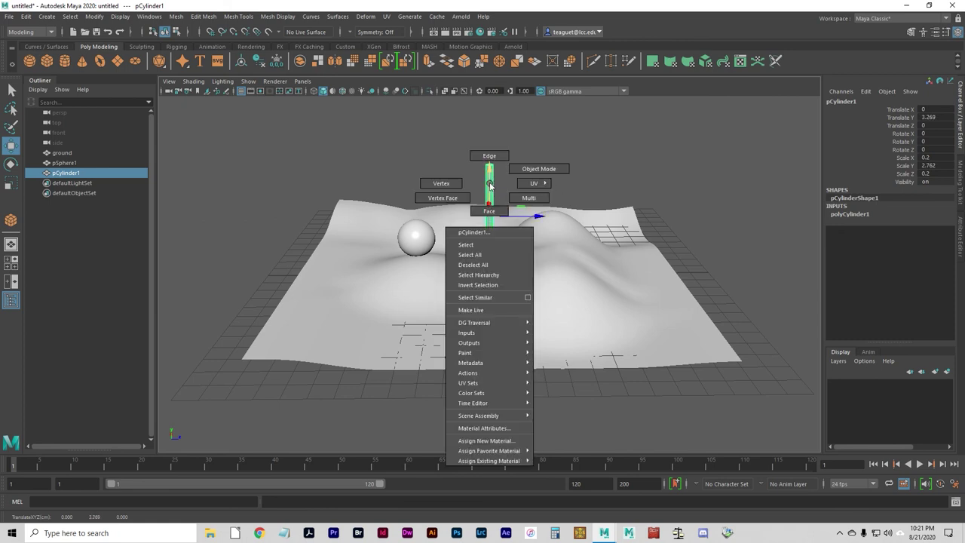
left_click(487, 442)
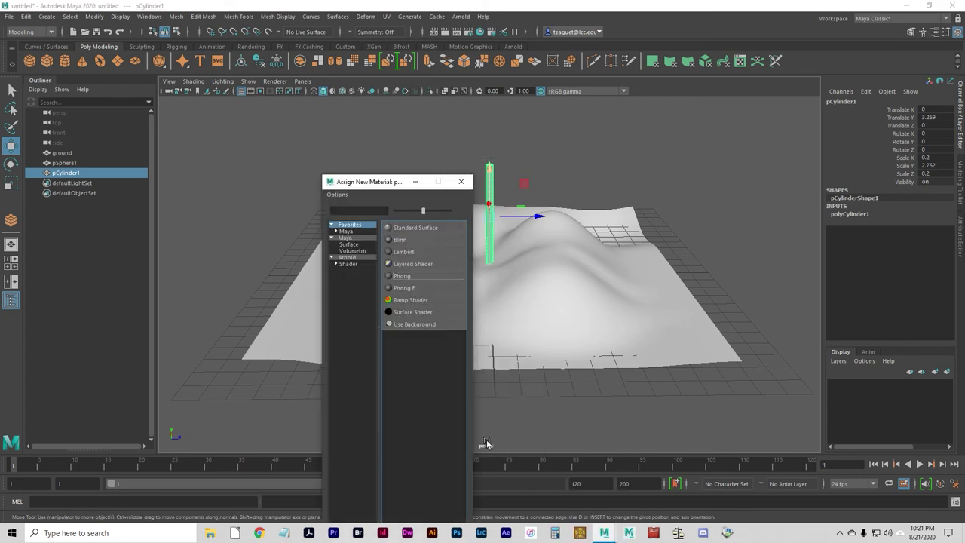
left_click(399, 251)
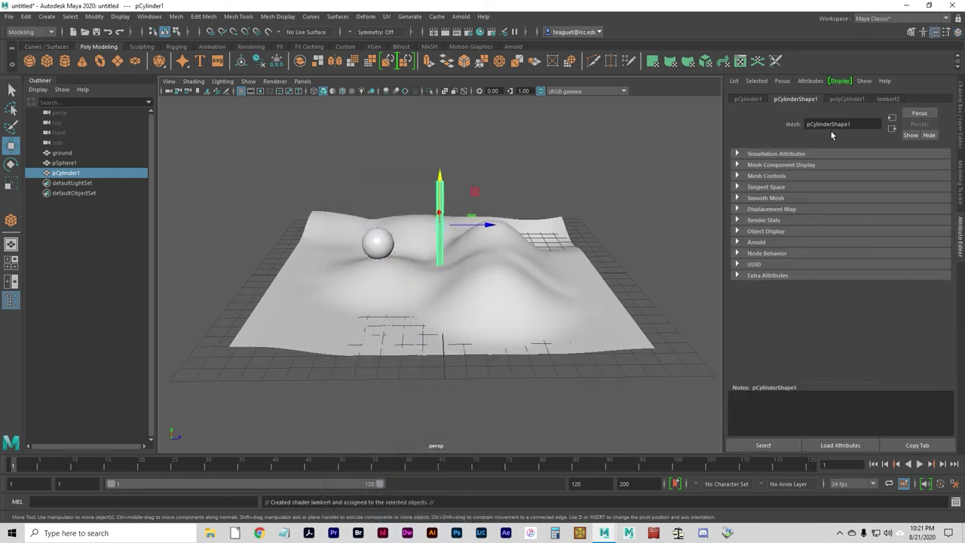
left_click(890, 98)
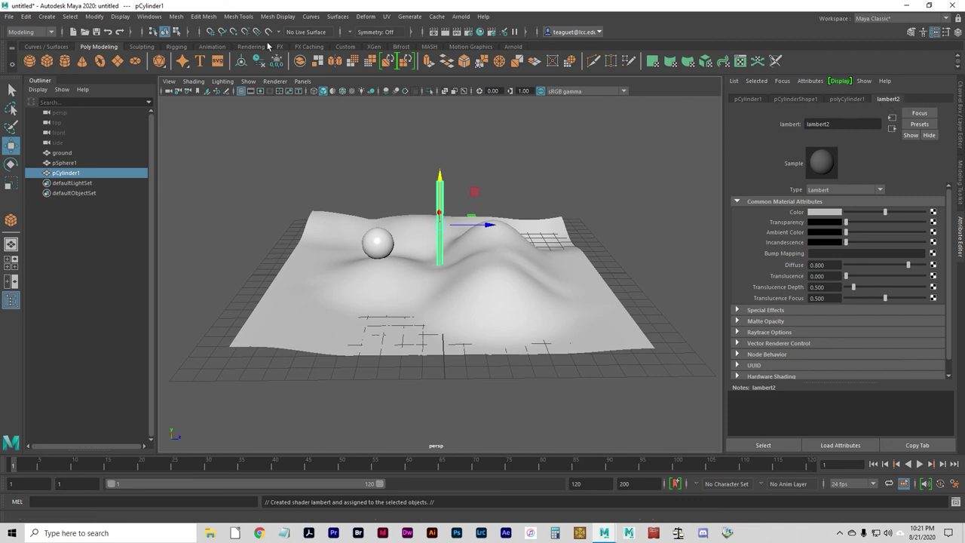
- Open the Hypershade and rename the cylinder's lambert2 material as bark
left_click(149, 16)
mouse_move(175, 81)
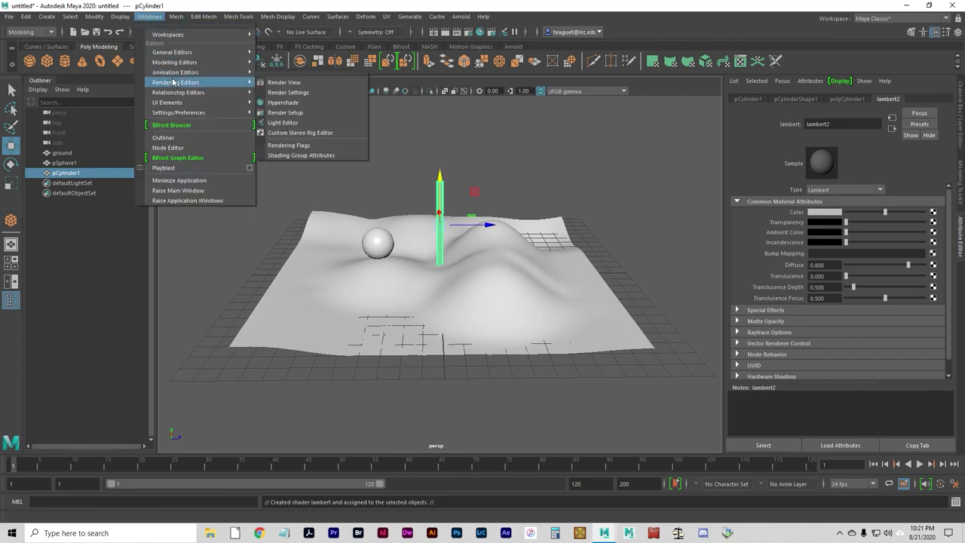
left_click(298, 102)
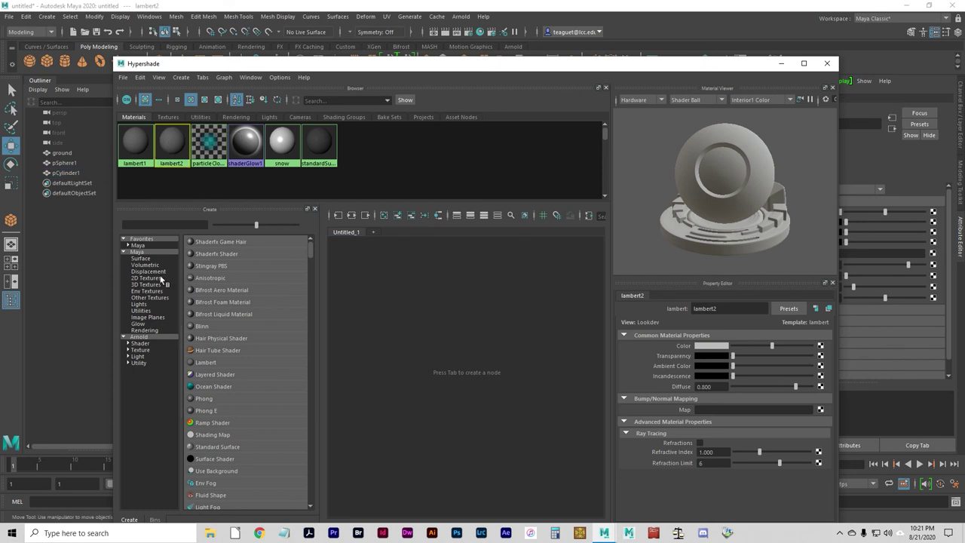
left_click_drag(726, 309, 653, 304)
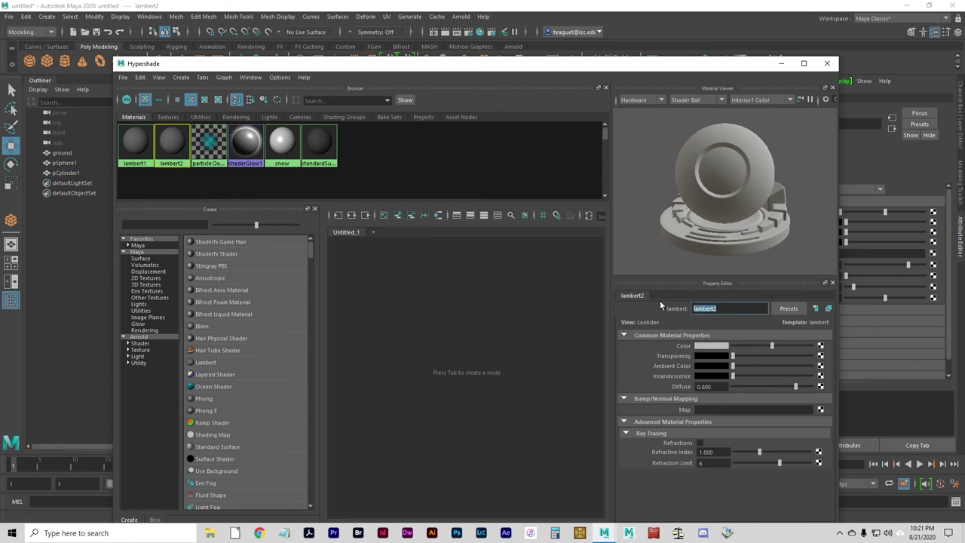
type("bark")
key("Return")
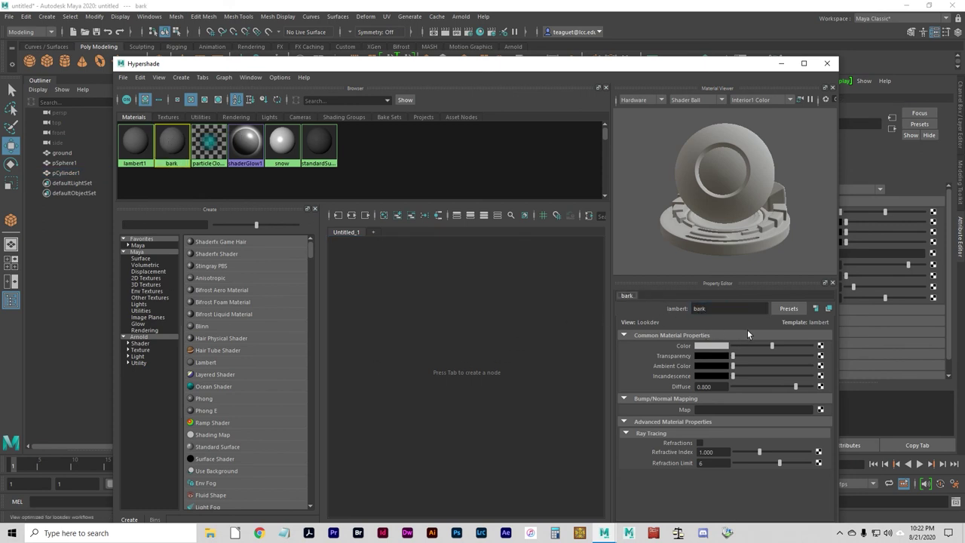
- Change the bark material's color to a dark brown, close the Hypershade, and select the cylinder
left_click(711, 345)
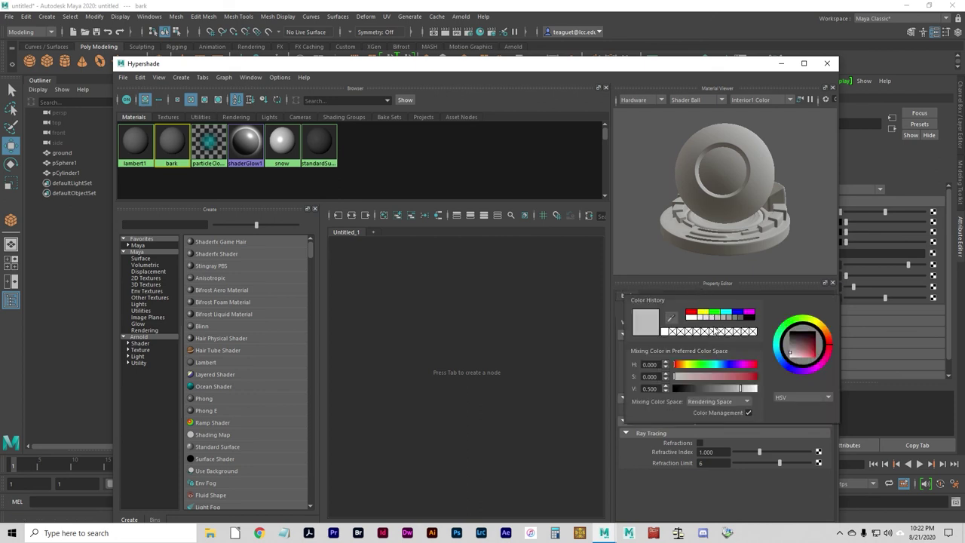
left_click_drag(720, 373, 711, 390)
left_click(683, 367)
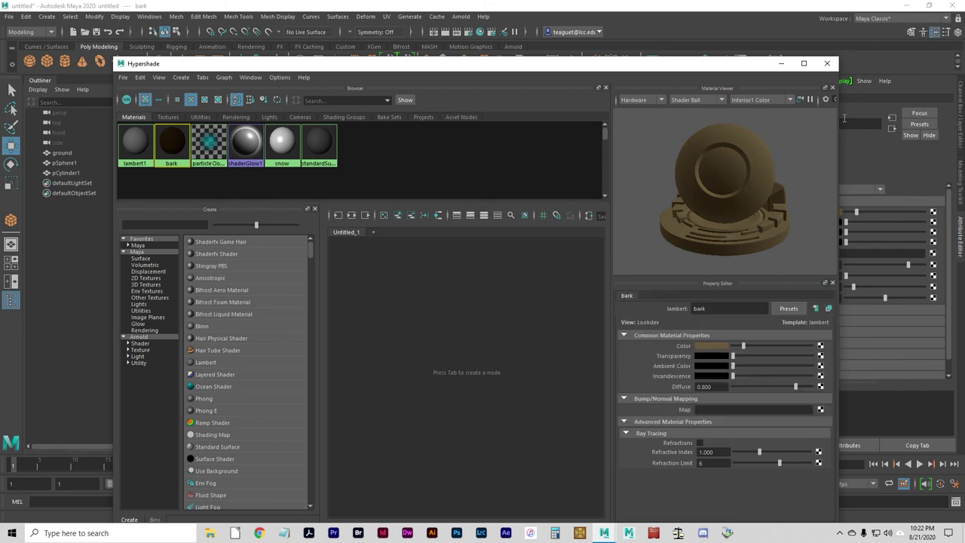
left_click(827, 63)
left_click(439, 219)
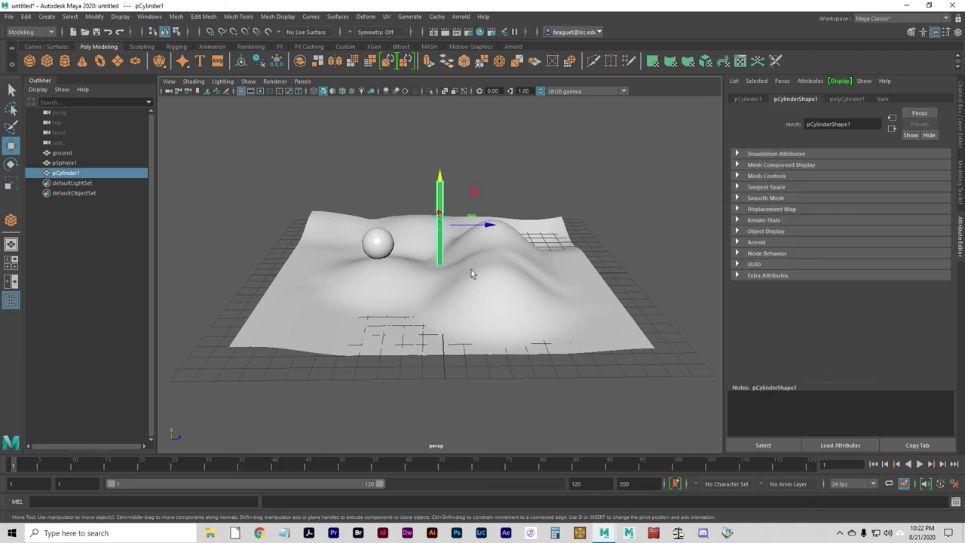
- Render the current perspective view of the terrain, sphere and bark pole, then close the render
left_click(526, 193)
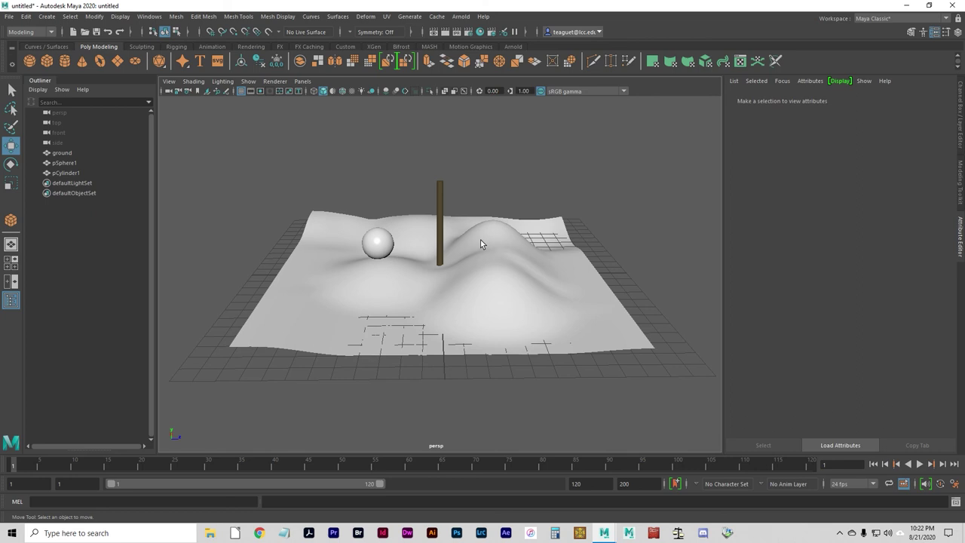
left_click_drag(480, 280, 426, 279, "alt")
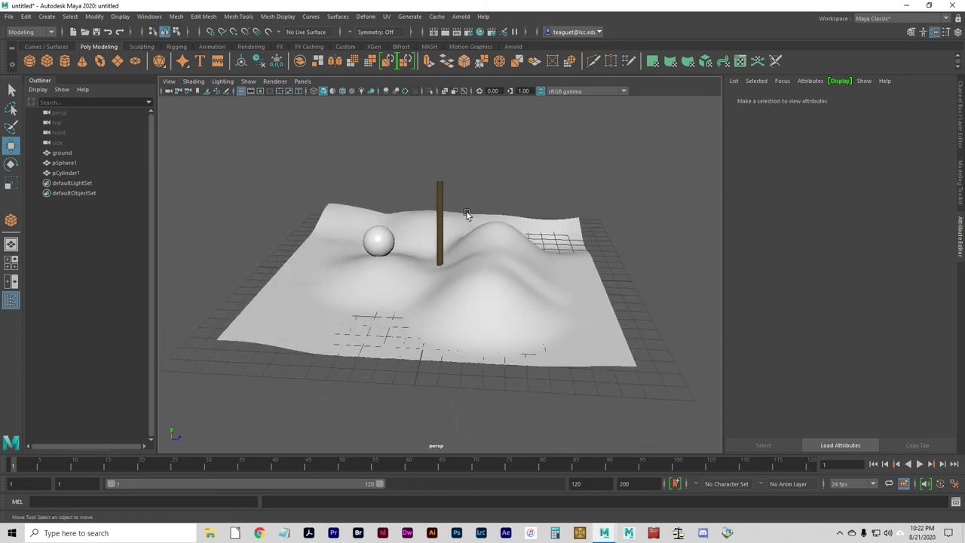
left_click(446, 32)
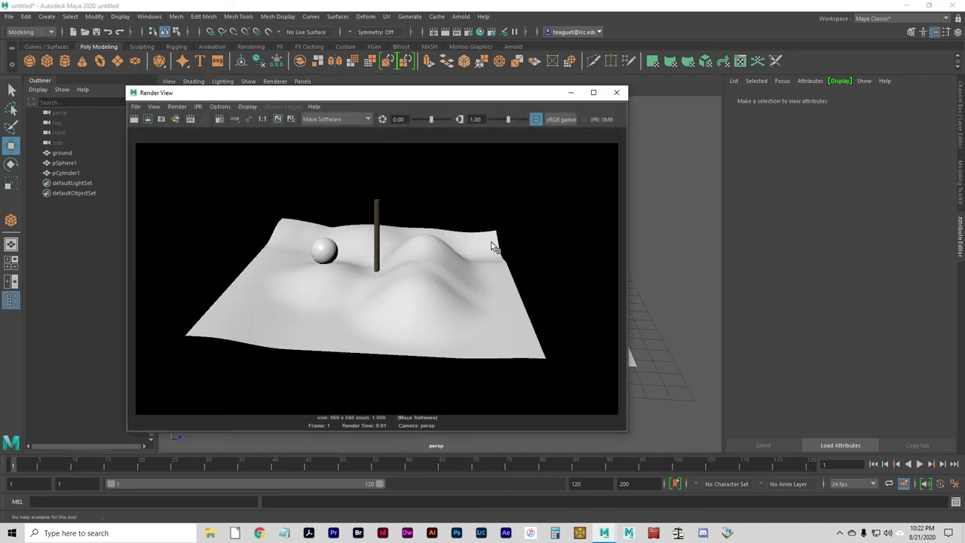
left_click_drag(332, 224, 292, 219)
left_click(616, 93)
- Move the sphere slightly closer to the pole on its hill and render a close-up view to check it
scroll(512, 317, "up", 8)
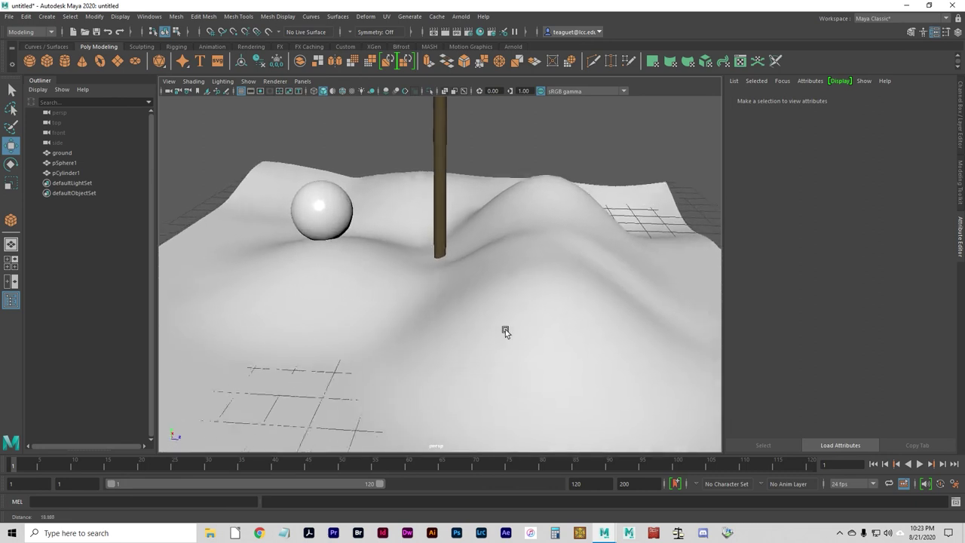
left_click_drag(490, 340, 431, 303, "alt")
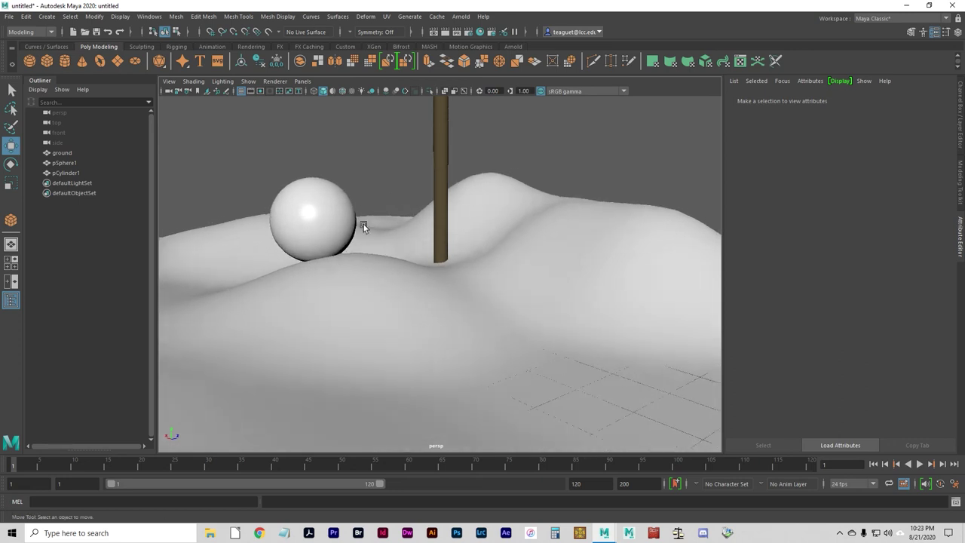
left_click(332, 224)
left_click_drag(309, 219, 319, 216)
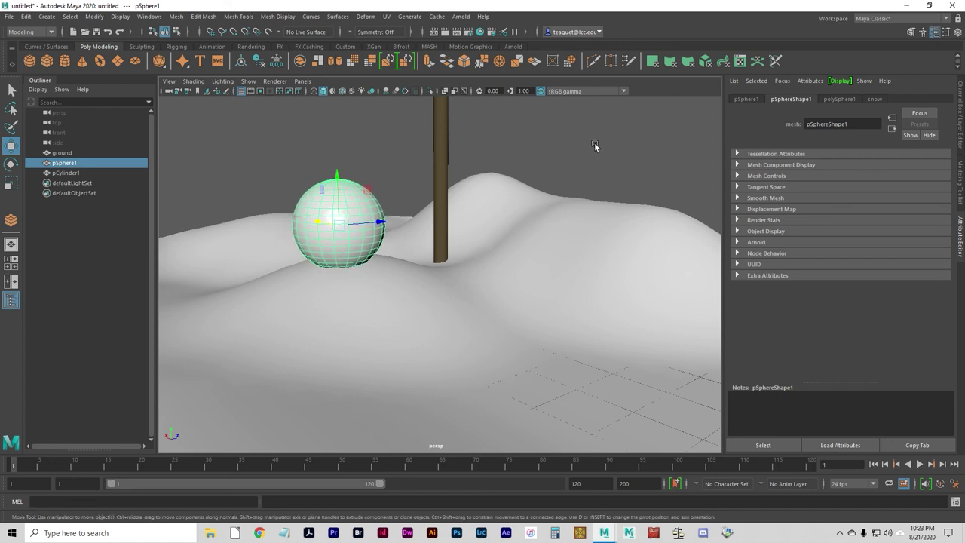
left_click(594, 141)
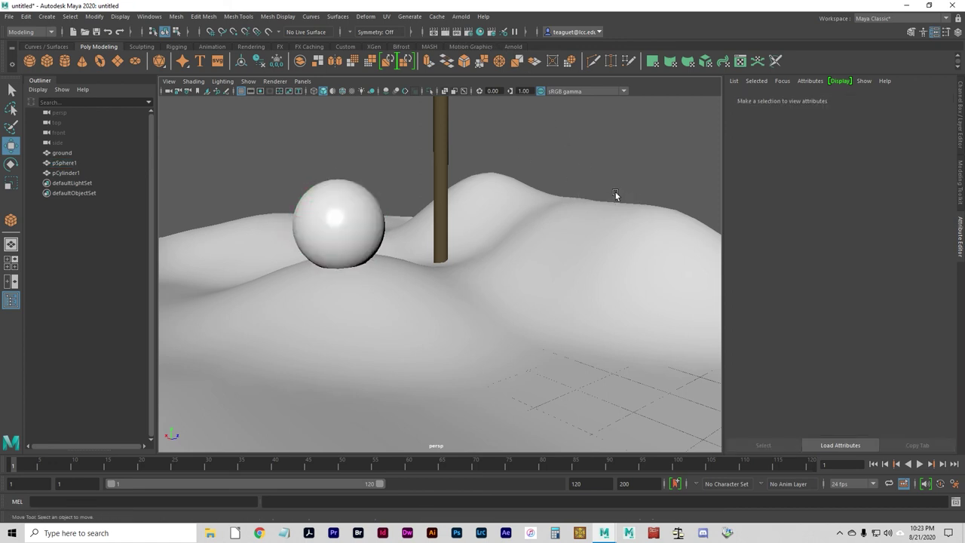
left_click(441, 33)
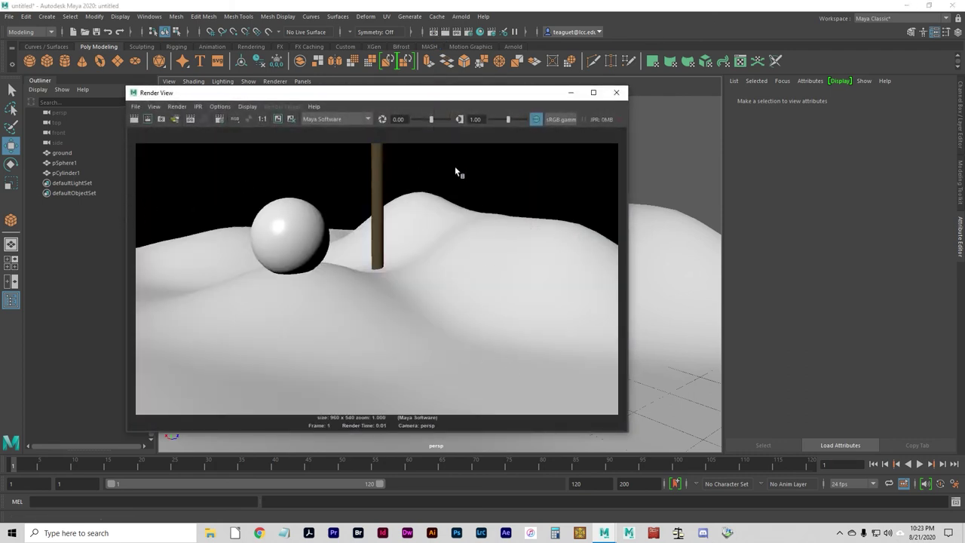
left_click(615, 92)
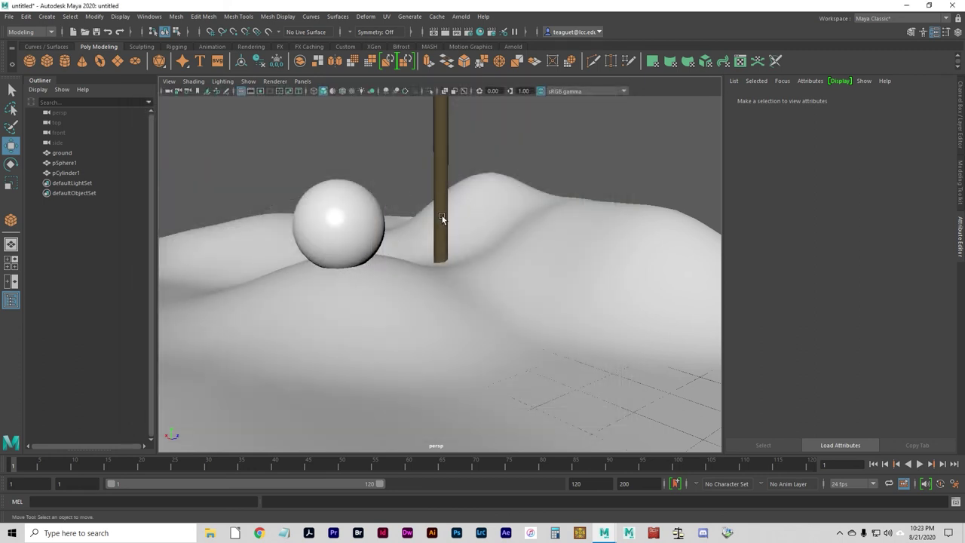
- Create a polygon plane and rotate it upright so it can serve as a backdrop for the terrain
left_click_drag(566, 233, 529, 228, "alt")
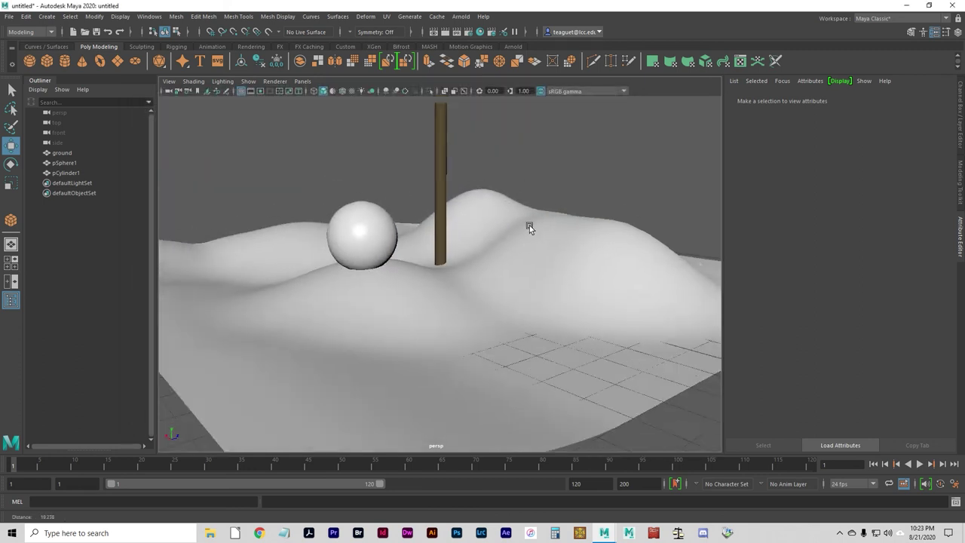
right_click_drag(530, 225, 398, 236, "alt")
left_click_drag(398, 235, 466, 263, "alt")
right_click_drag(467, 264, 560, 267, "alt")
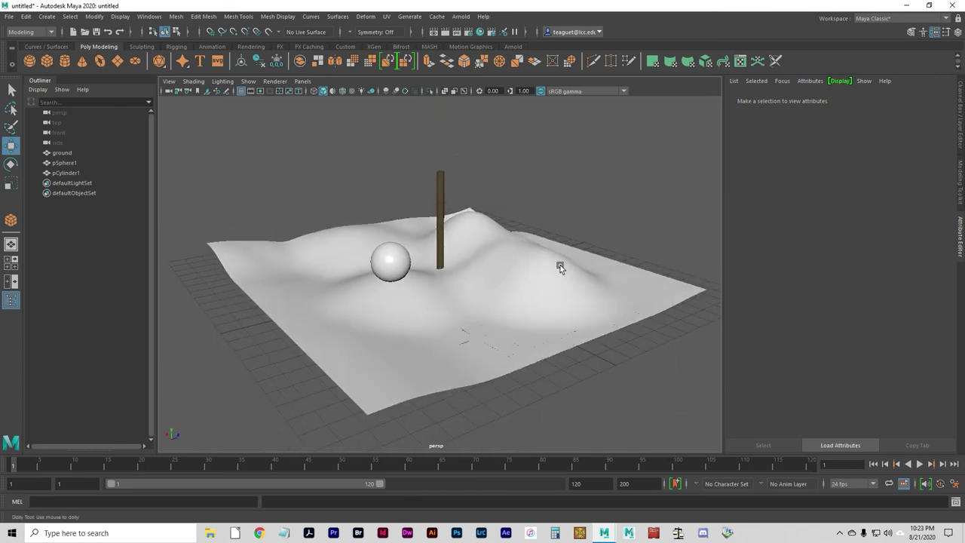
left_click_drag(560, 267, 477, 278, "alt")
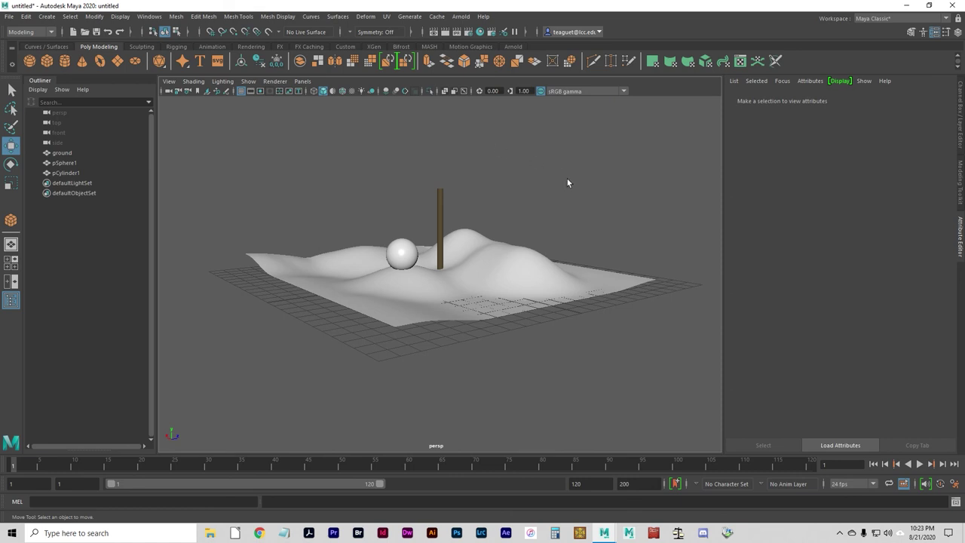
left_click(117, 61)
key("e")
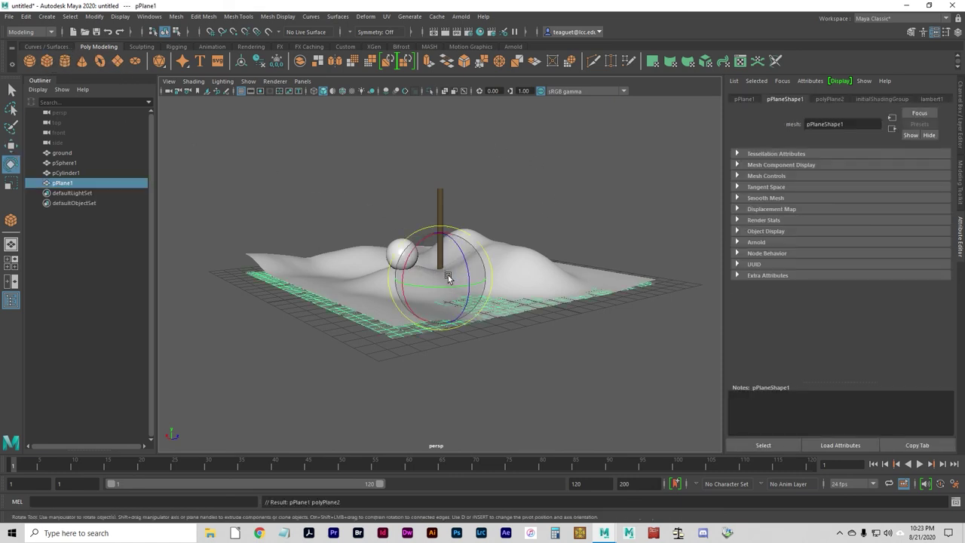
left_click_drag(426, 237, 433, 132)
- Position the upright plane behind the far corner of the terrain and scale it up uniformly until it fills the background
key("w")
left_click_drag(432, 302, 505, 231, "alt")
key("r")
mouse_move(442, 204)
left_mouse_down()
mouse_move(697, 155)
mouse_move(491, 222)
mouse_move(546, 192)
mouse_move(467, 211)
mouse_move(491, 213)
mouse_move(452, 208)
left_mouse_up()
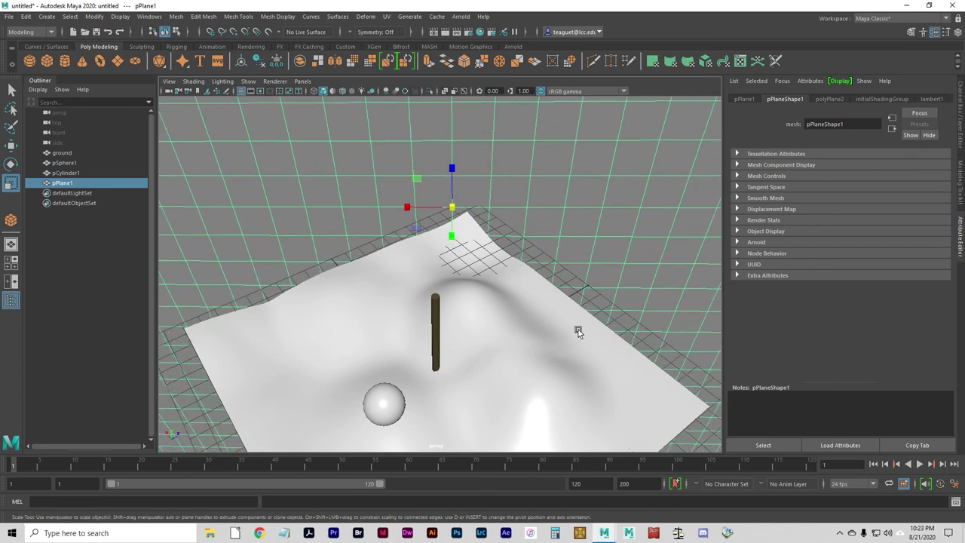
- Assign a new Lambert material to the backdrop plane and name the material sky
left_click_drag(526, 352, 528, 320, "alt")
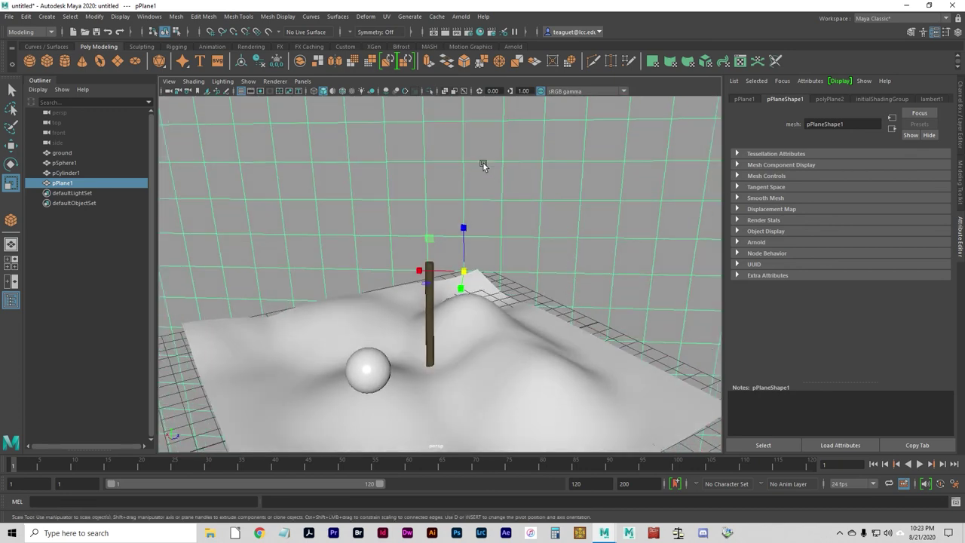
right_click(436, 189)
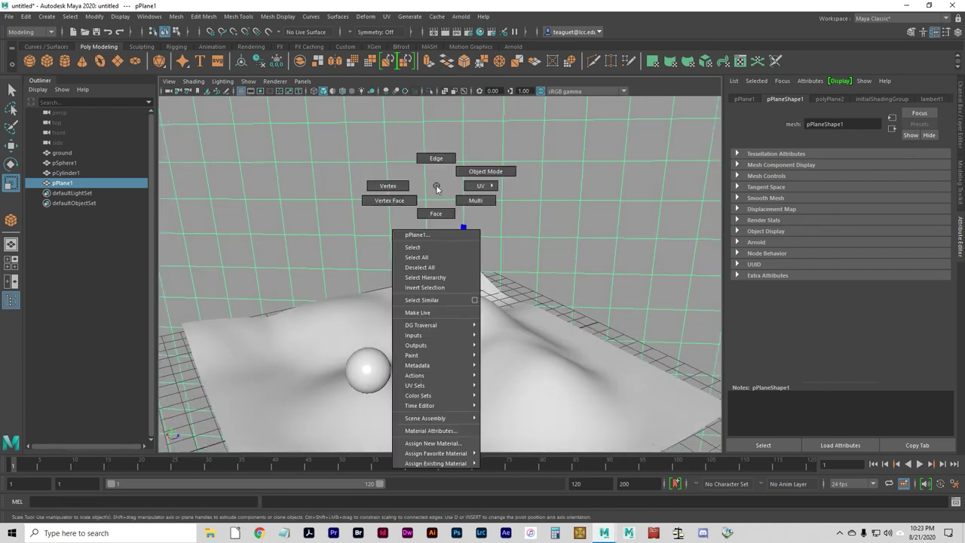
left_click(431, 443)
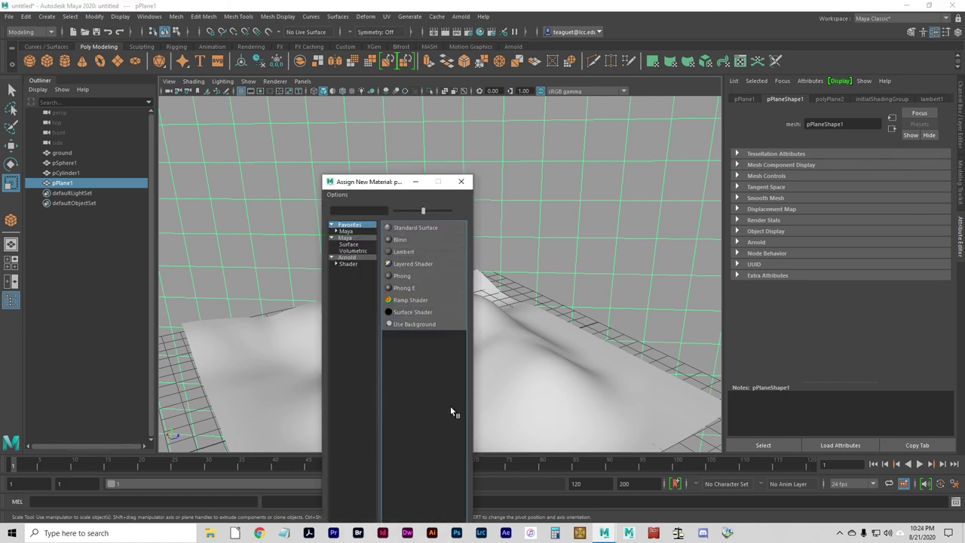
left_click(411, 248)
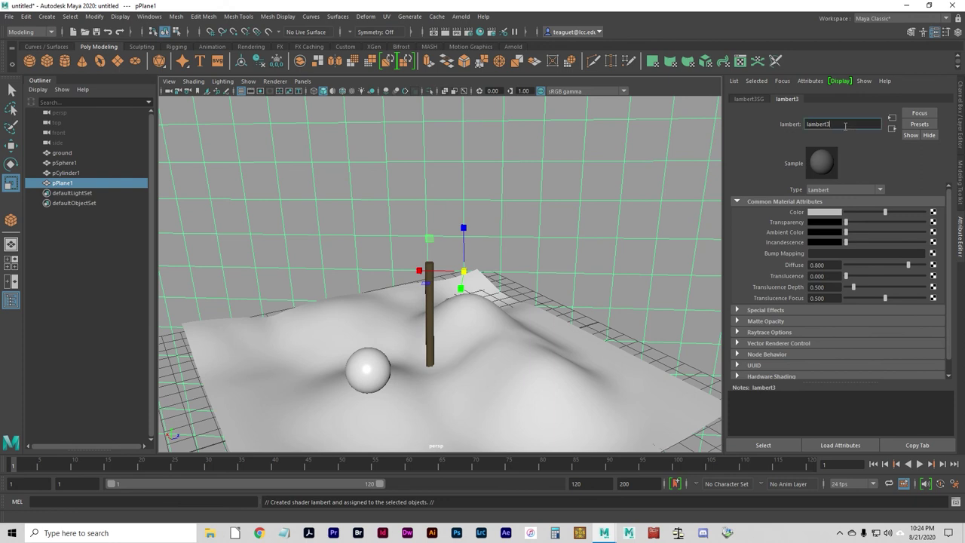
left_click_drag(845, 125, 770, 126)
key("Return")
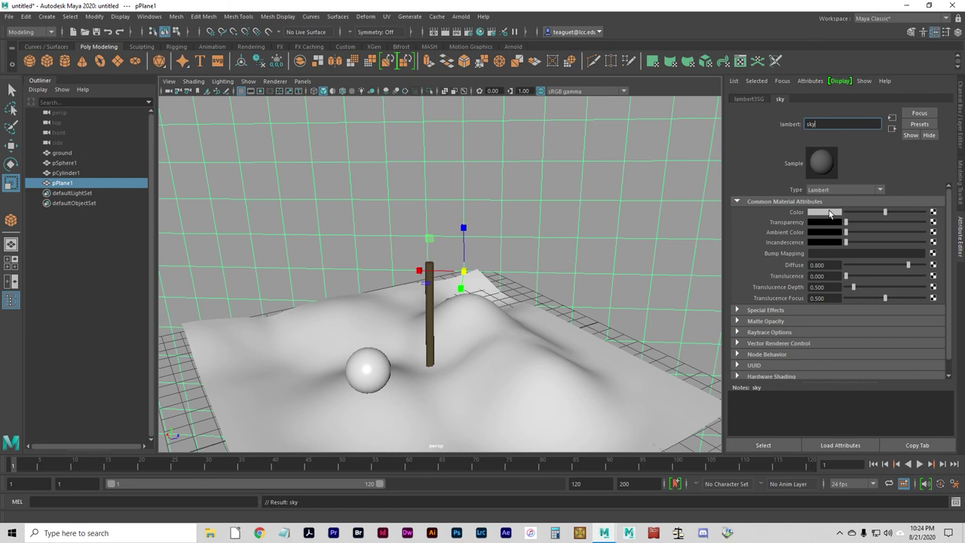
- Change the sky material's color to a muted, desaturated grey-cyan with hue 180
left_click(829, 213)
left_click(826, 188)
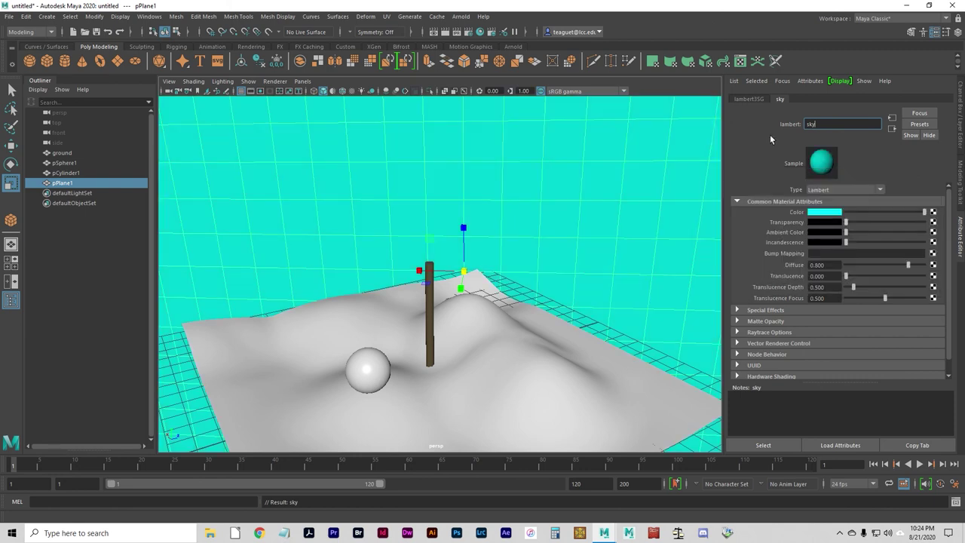
left_click(826, 212)
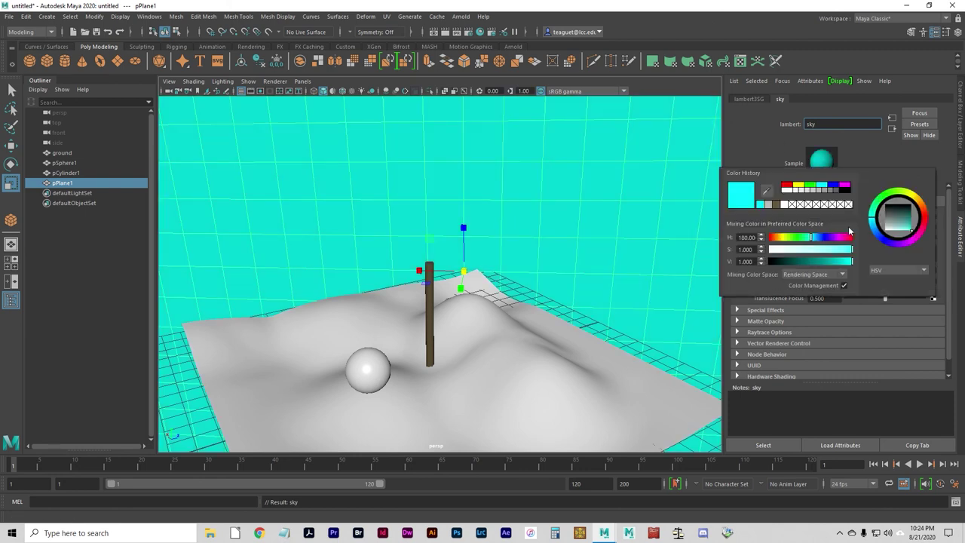
left_click(815, 250)
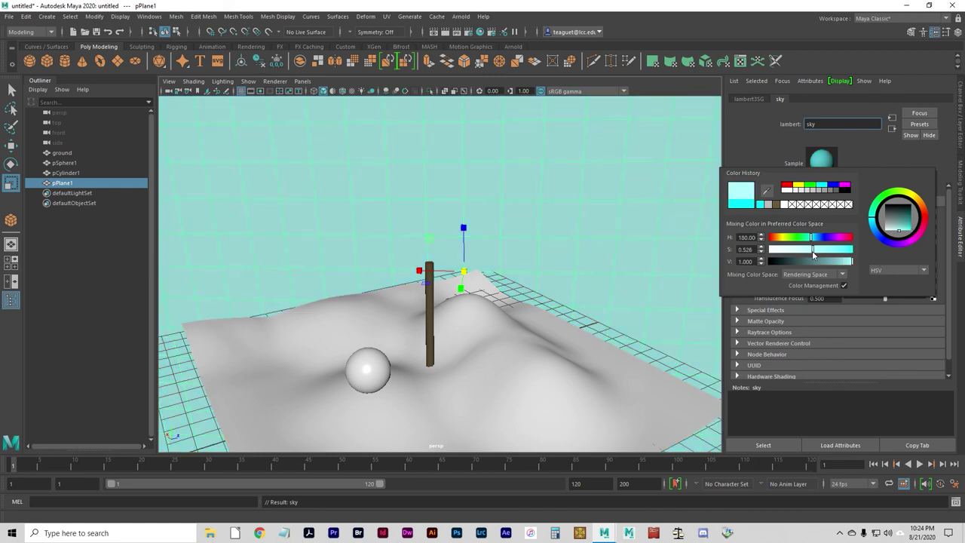
left_click_drag(812, 250, 803, 249)
left_click(832, 261)
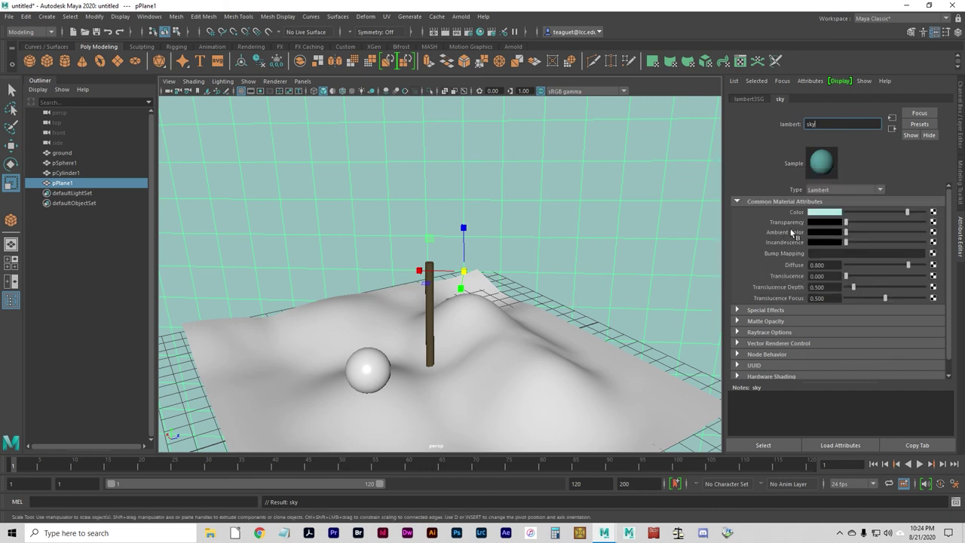
left_click(814, 213)
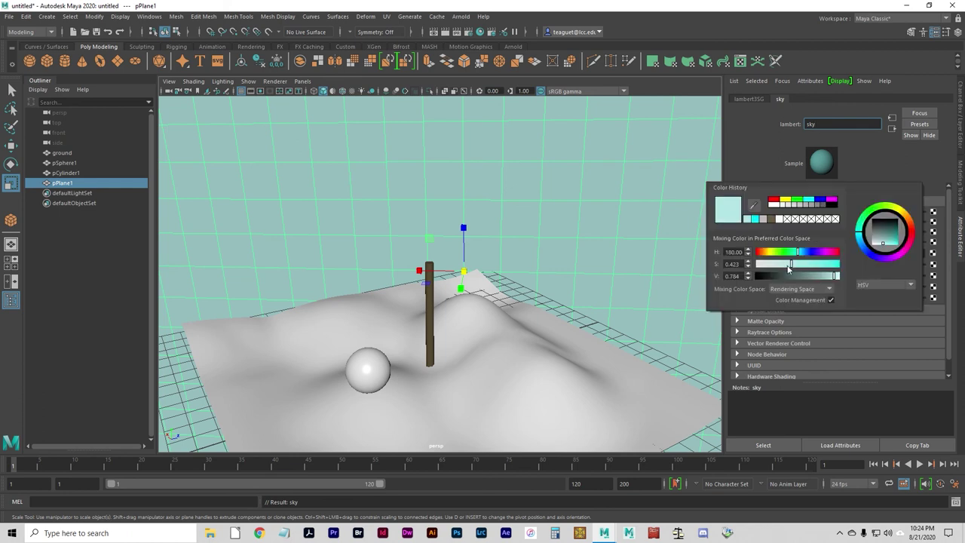
left_click_drag(788, 269, 818, 278)
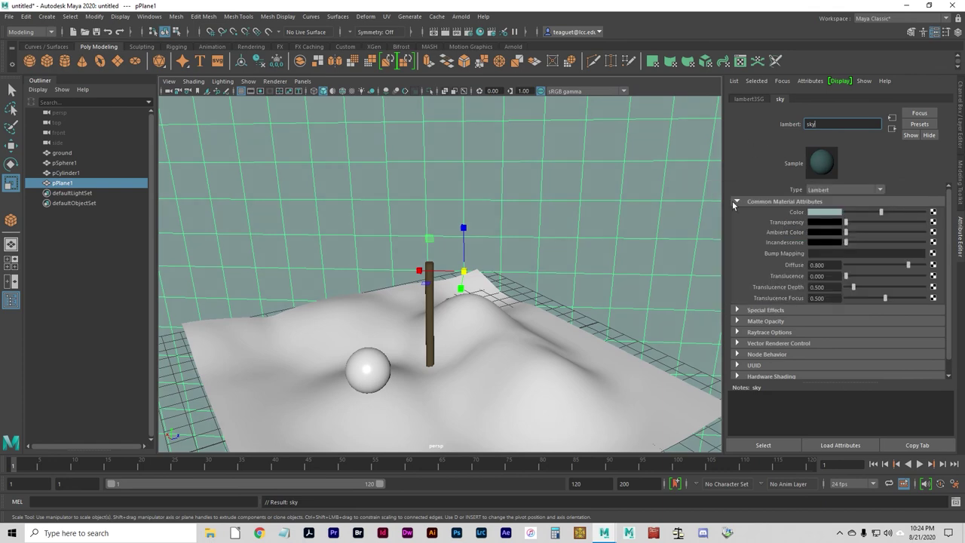
- Frame a low close-up of the sphere and pole against the sky backdrop, render it, and close the render
right_click_drag(317, 393, 413, 401, "alt")
left_click_drag(413, 401, 487, 287, "alt")
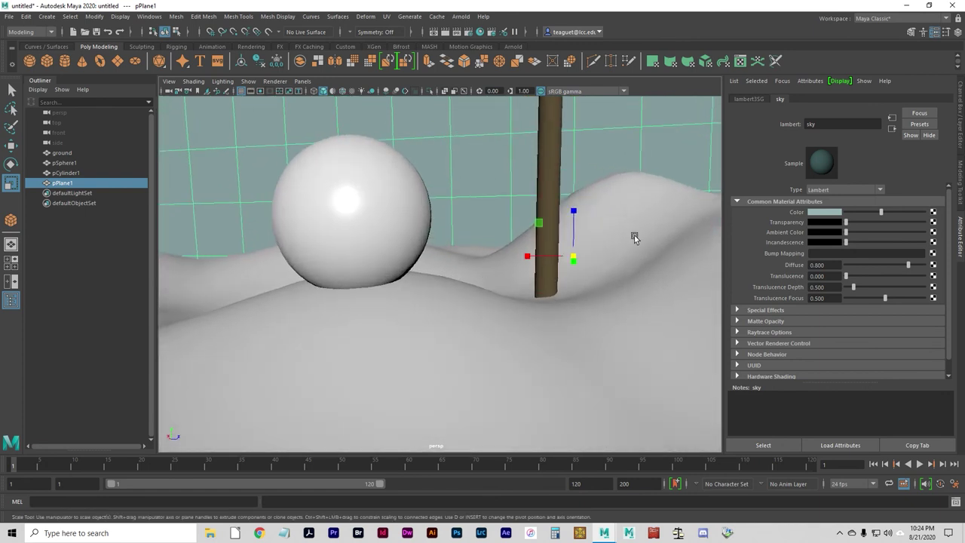
left_click_drag(522, 235, 486, 302, "alt")
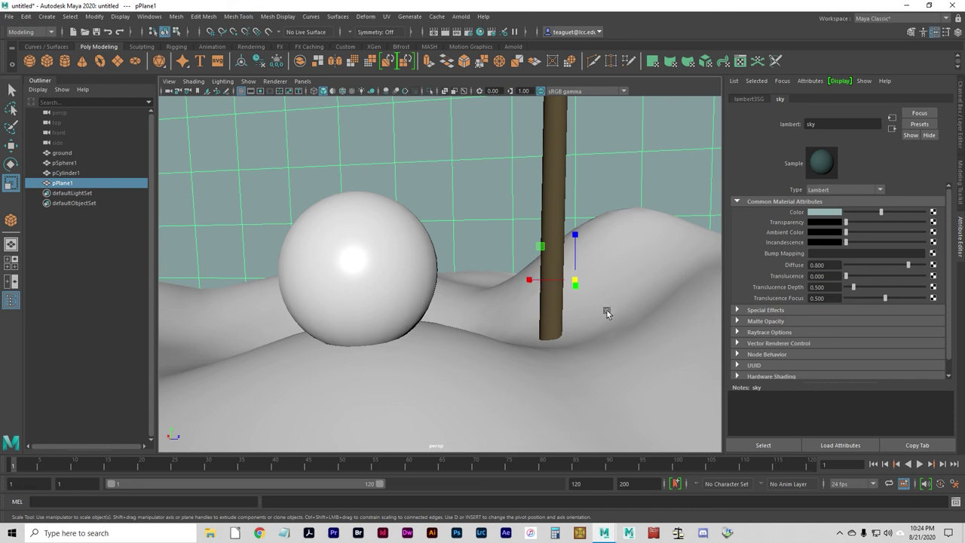
left_click(445, 31)
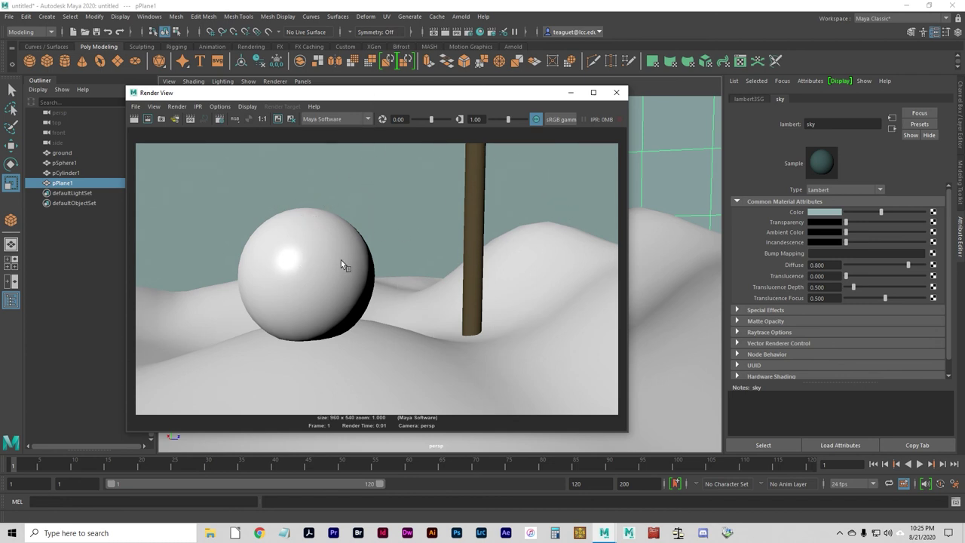
left_click(617, 92)
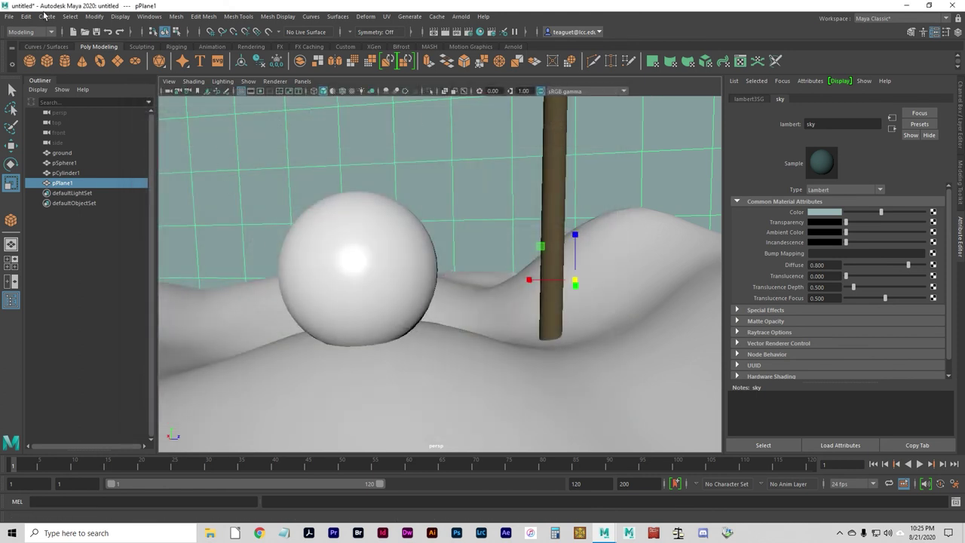
- Start saving the scene as a new file in the default project's scenes folder, with Maya ASCII as the file type
left_click(6, 17)
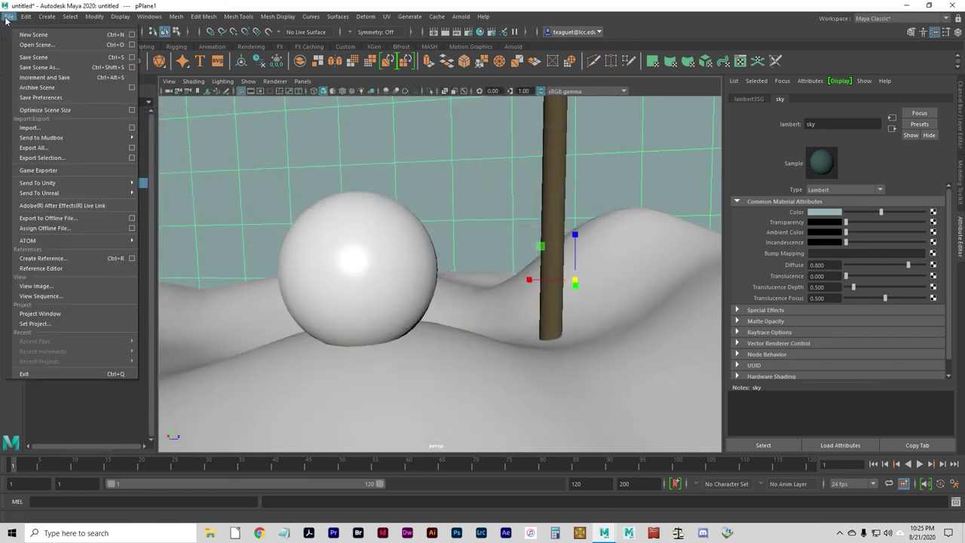
left_click(47, 71)
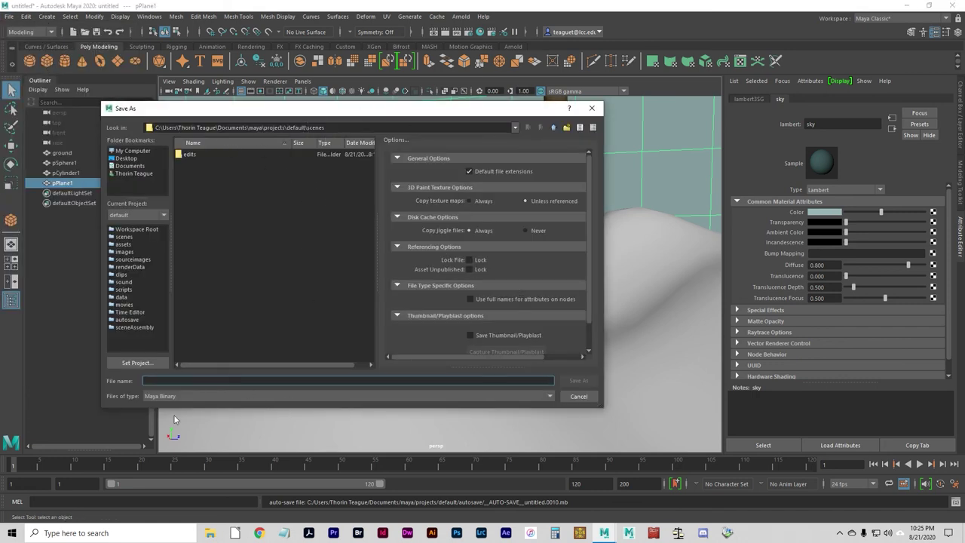
left_click(159, 398)
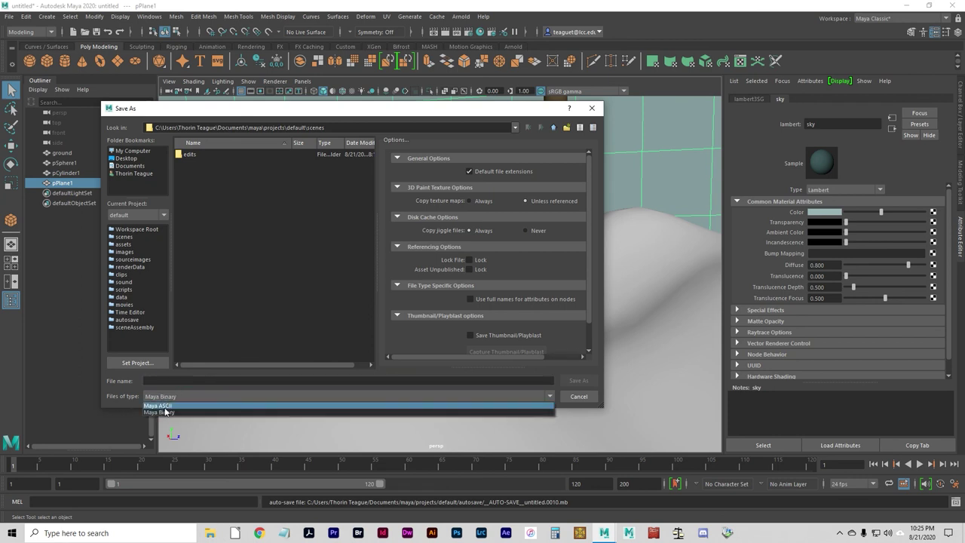
left_click(164, 406)
left_click(166, 396)
left_click(159, 405)
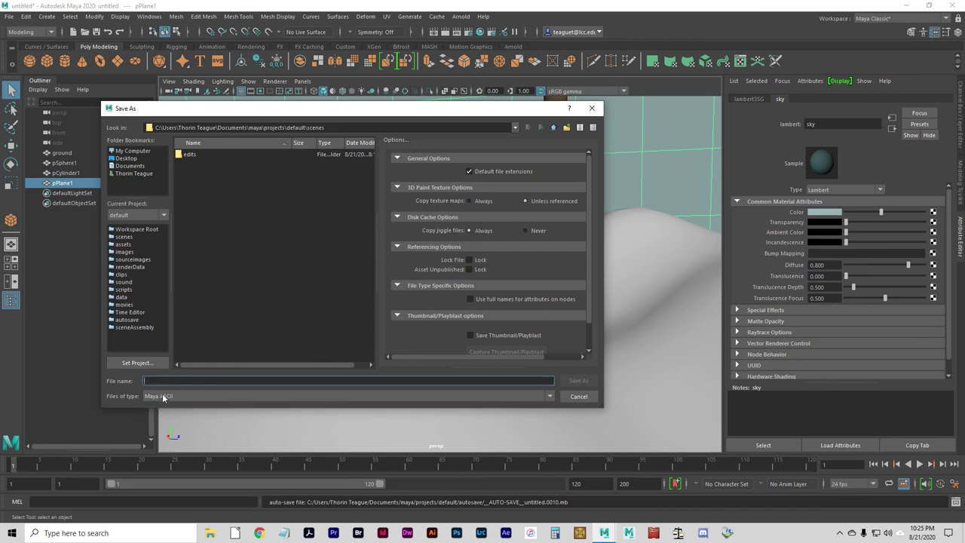
left_click(167, 398)
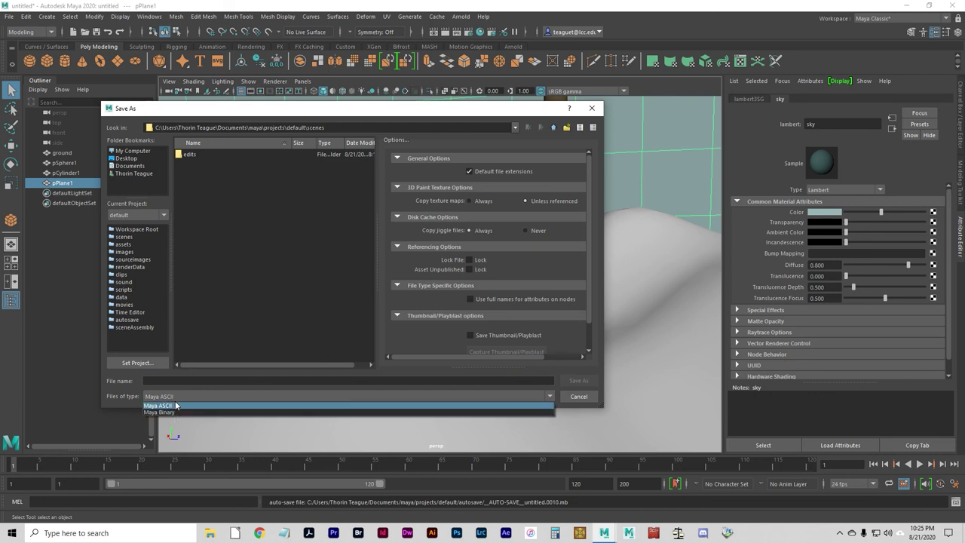
left_click(176, 407)
left_click(175, 395)
left_click(174, 395)
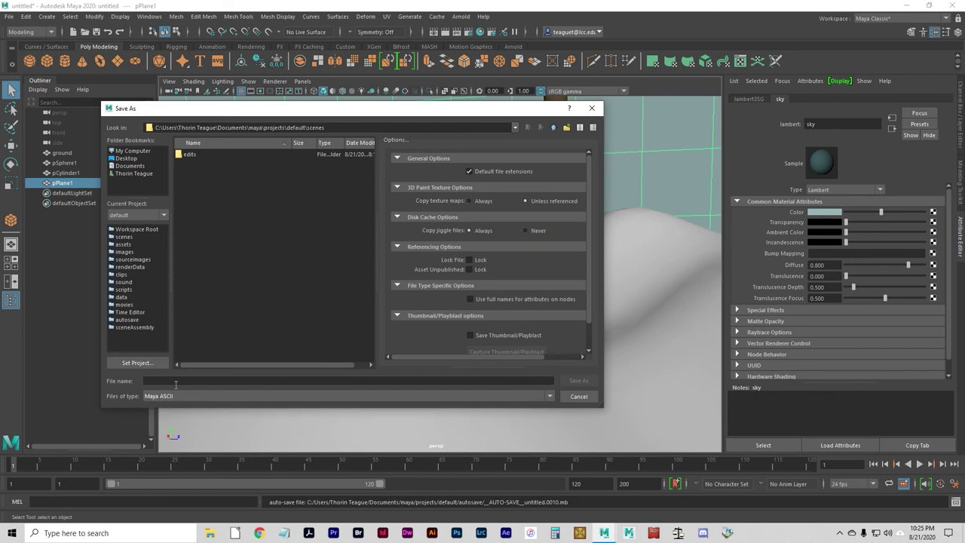
- Switch the file type for the new scene file to Maya Binary
left_click(176, 380)
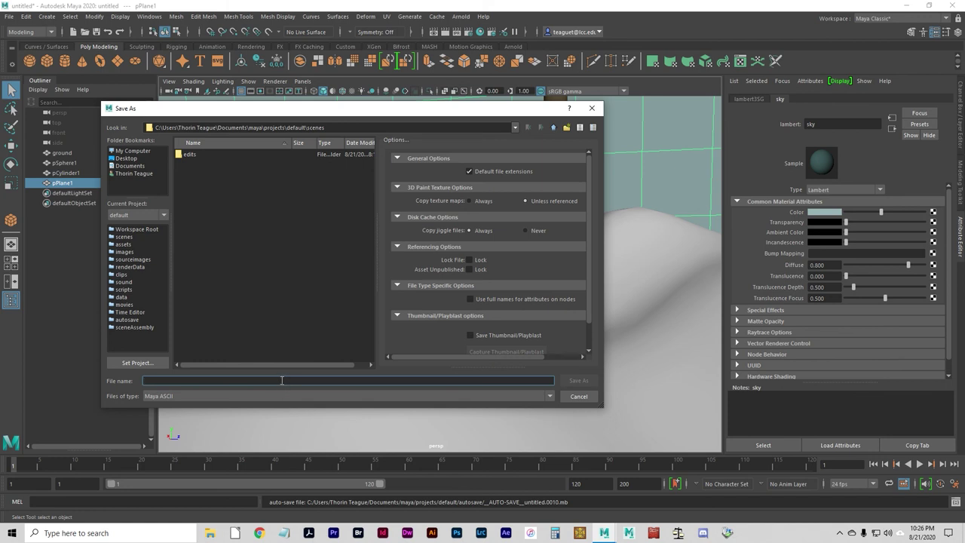
left_click(220, 397)
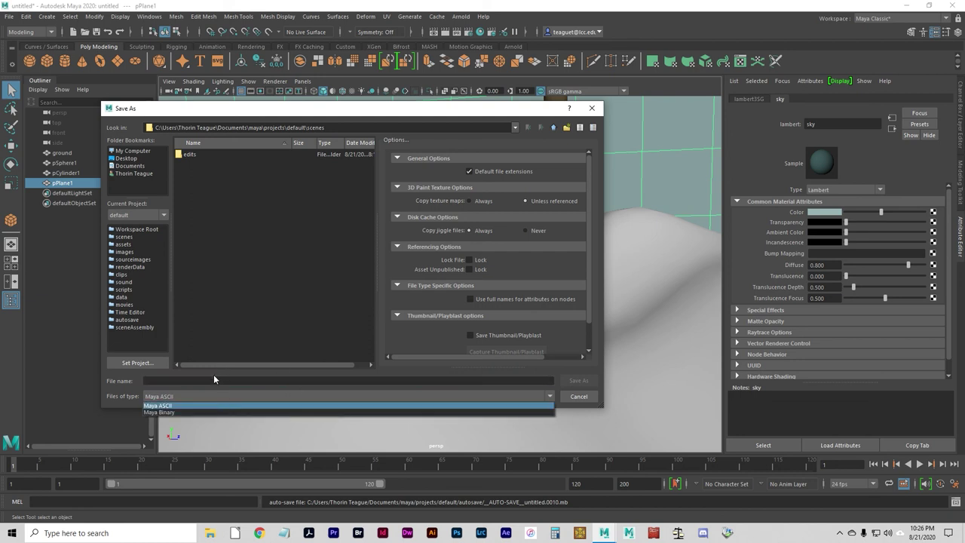
left_click(213, 374)
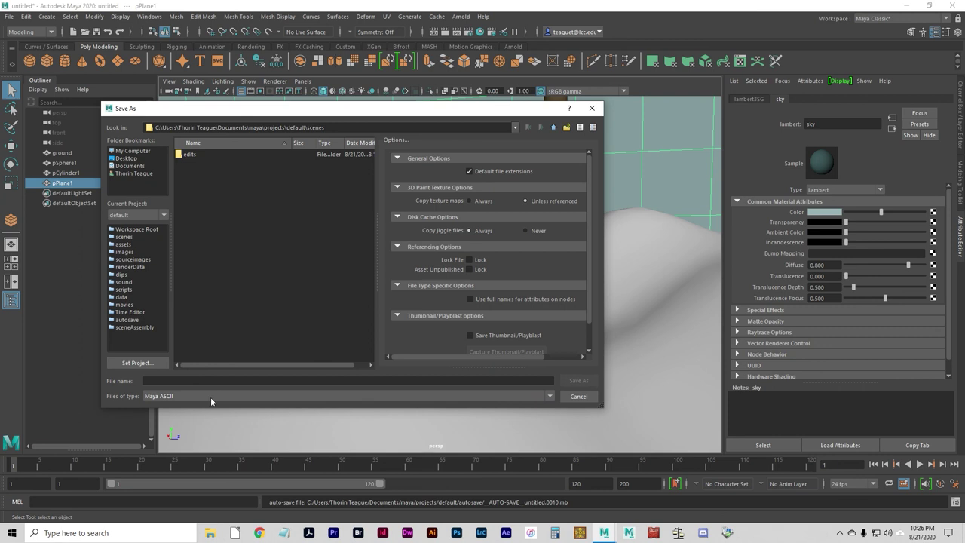
left_click(211, 401)
left_click(190, 416)
left_click(199, 380)
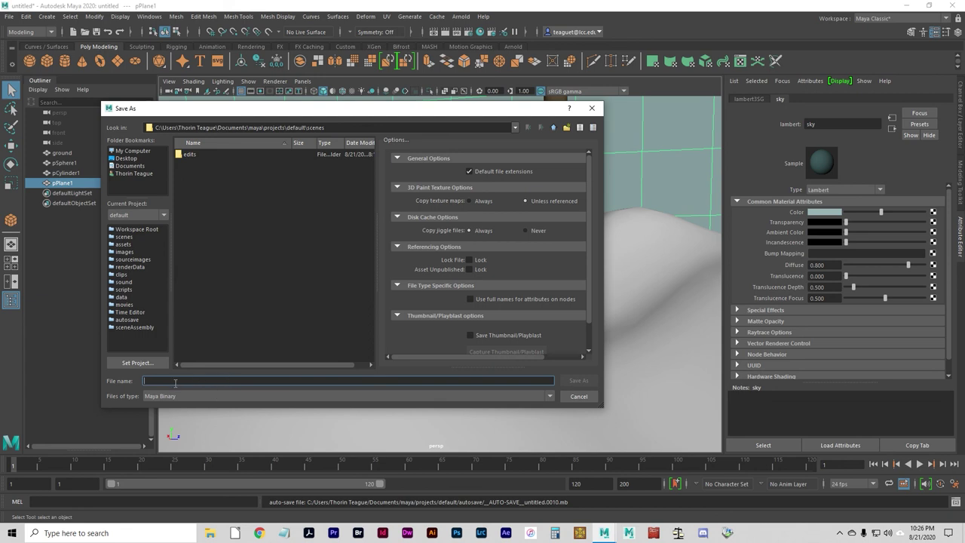
- Set the scene's file type back to Maya ASCII and activate the file name for entry
left_click(176, 396)
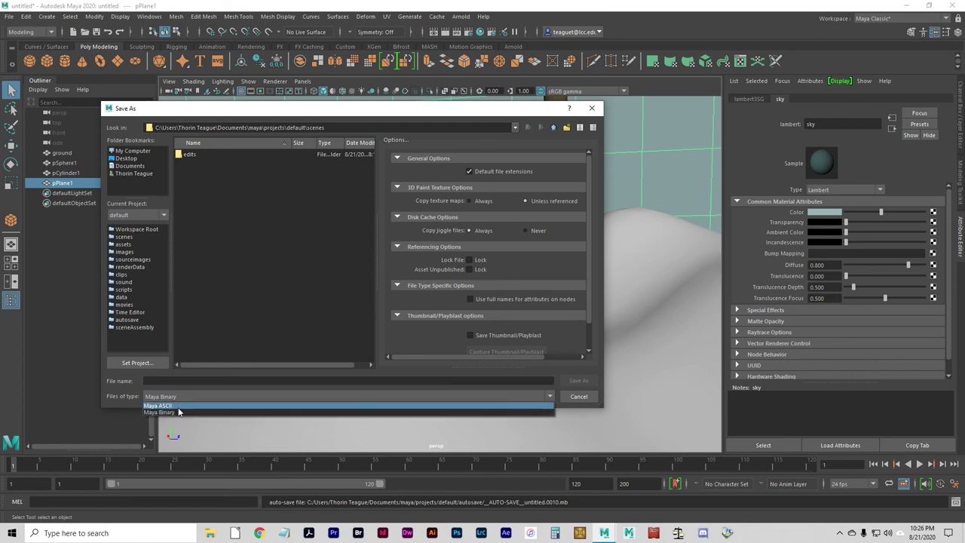
left_click(176, 405)
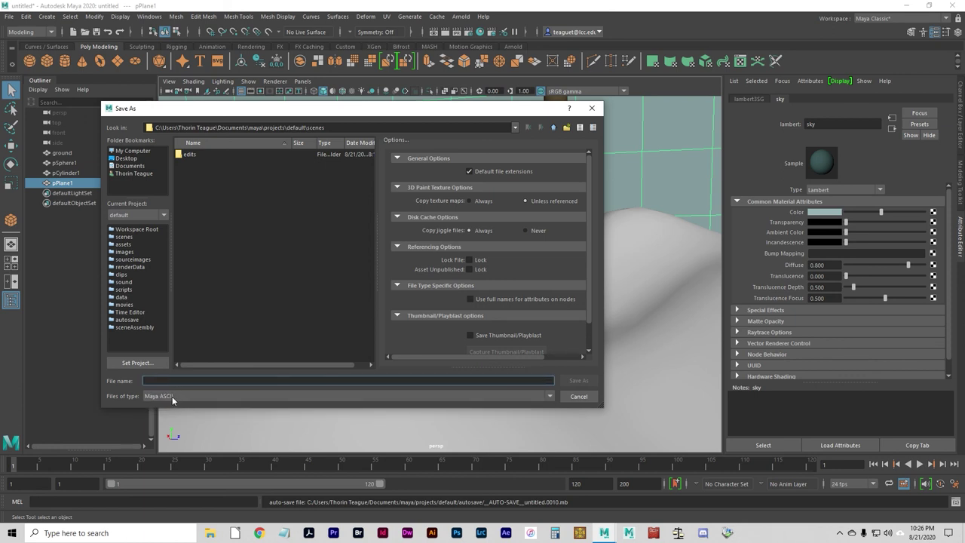
left_click(172, 395)
left_click(167, 406)
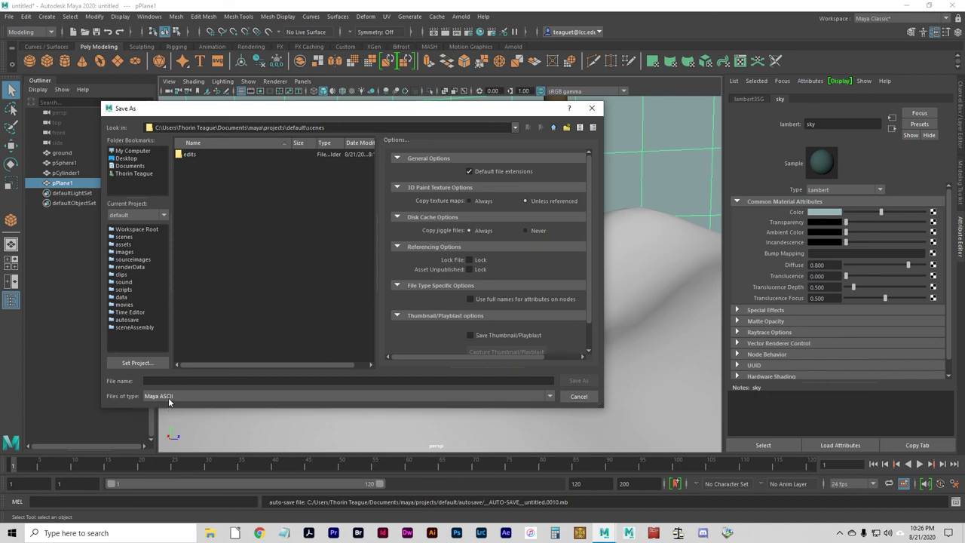
left_click(169, 381)
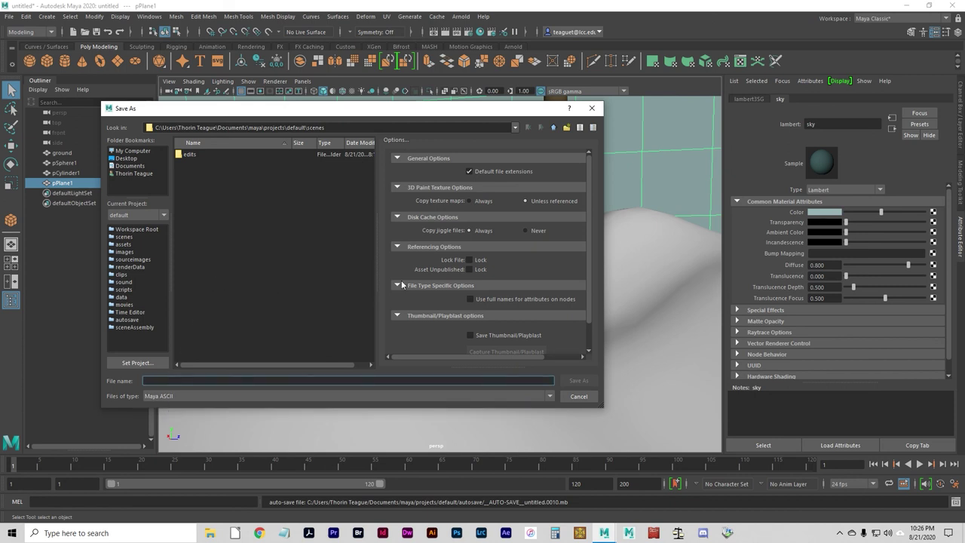